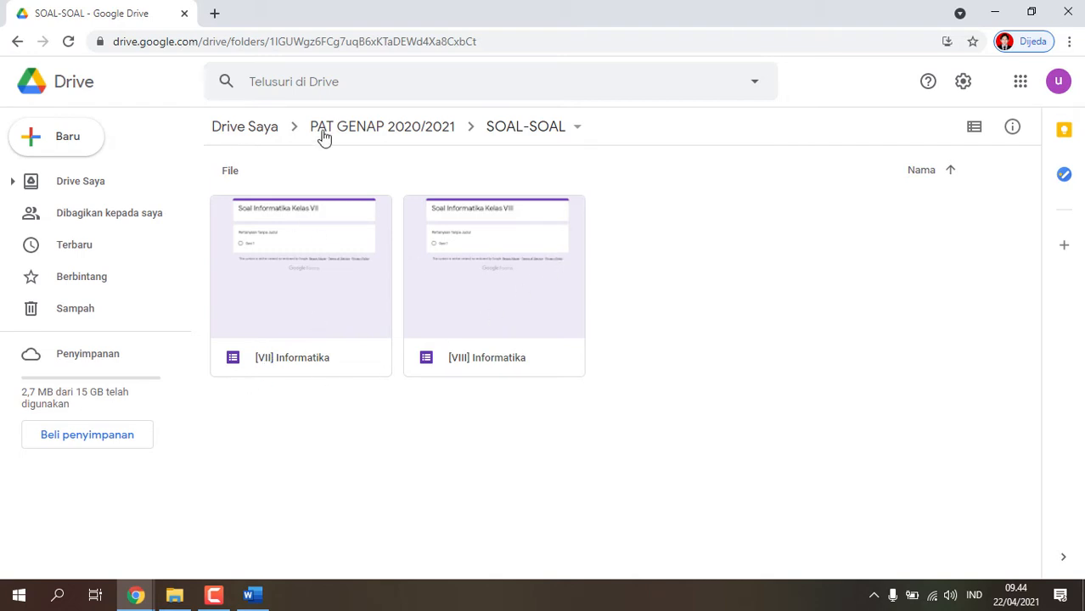
Look into the APP PENDUKUNG folder, and open the SOAL-SOAL folder inside PAT GENAP 2020/2021.
click(242, 129)
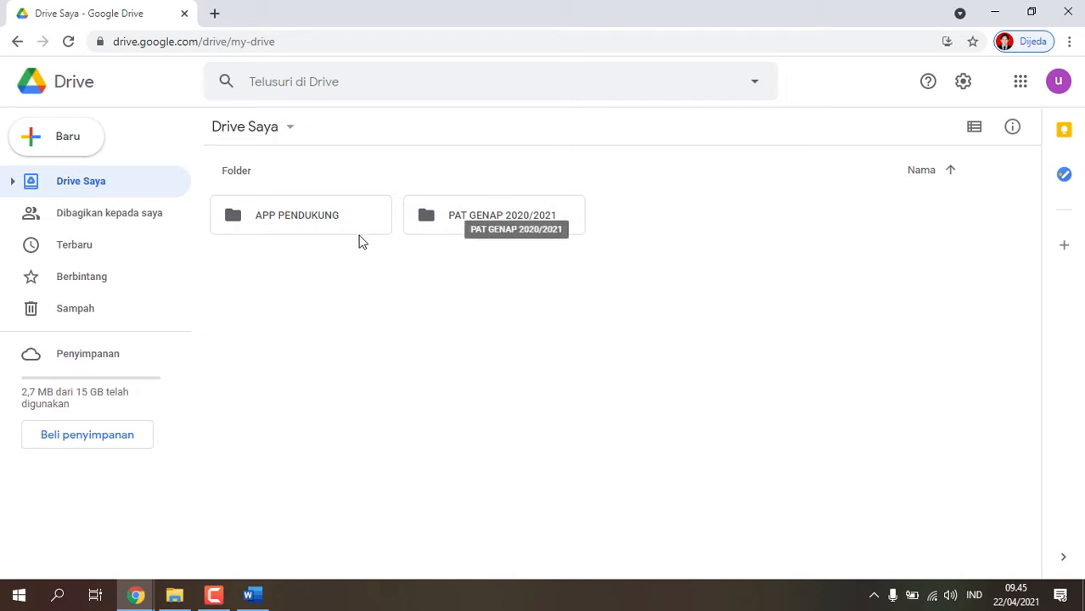
double_click(266, 226)
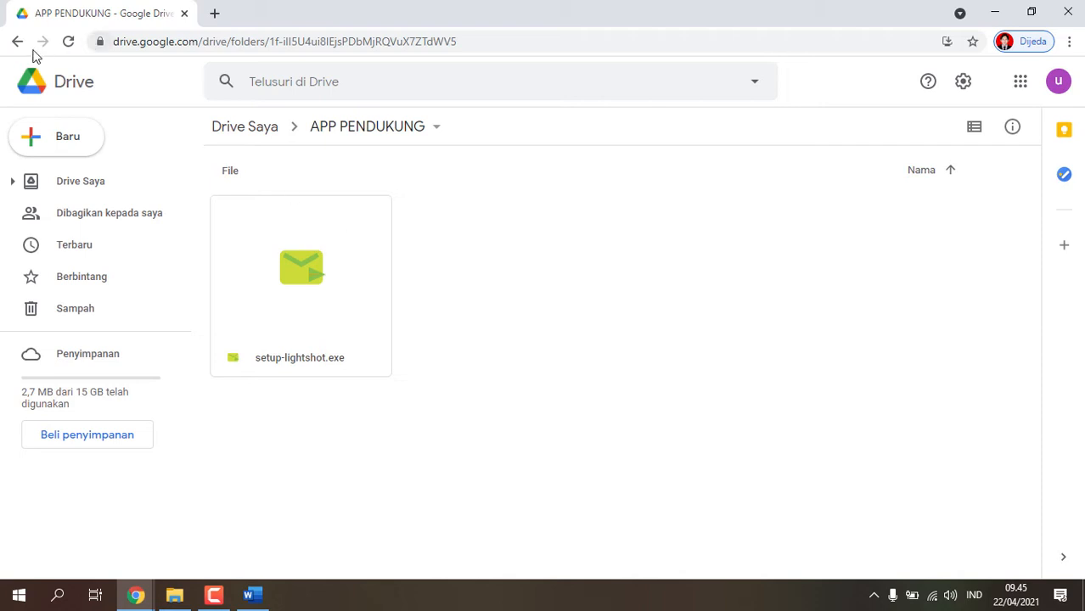
click(249, 127)
double_click(454, 212)
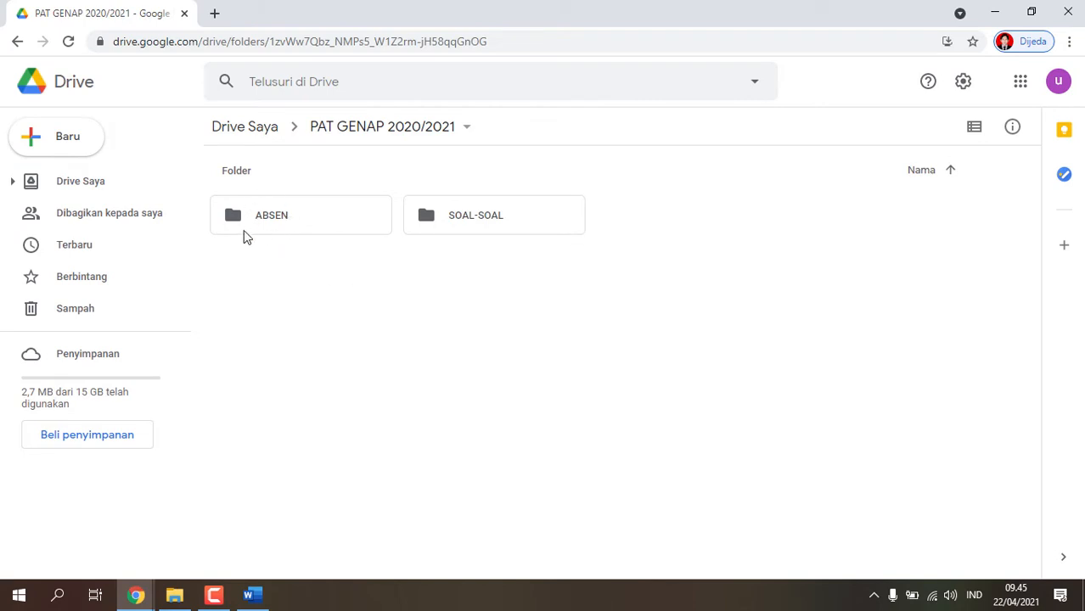
double_click(472, 225)
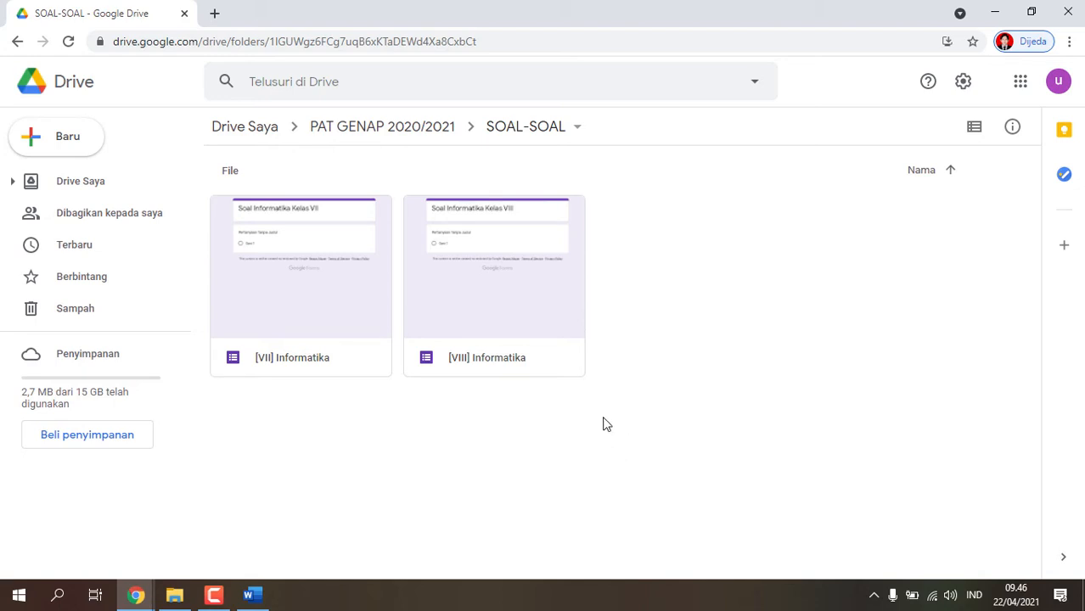
Make a copy of the [VIII] Informatika form and rename the copy to "[KELAS] MAPEL".
right_click(486, 367)
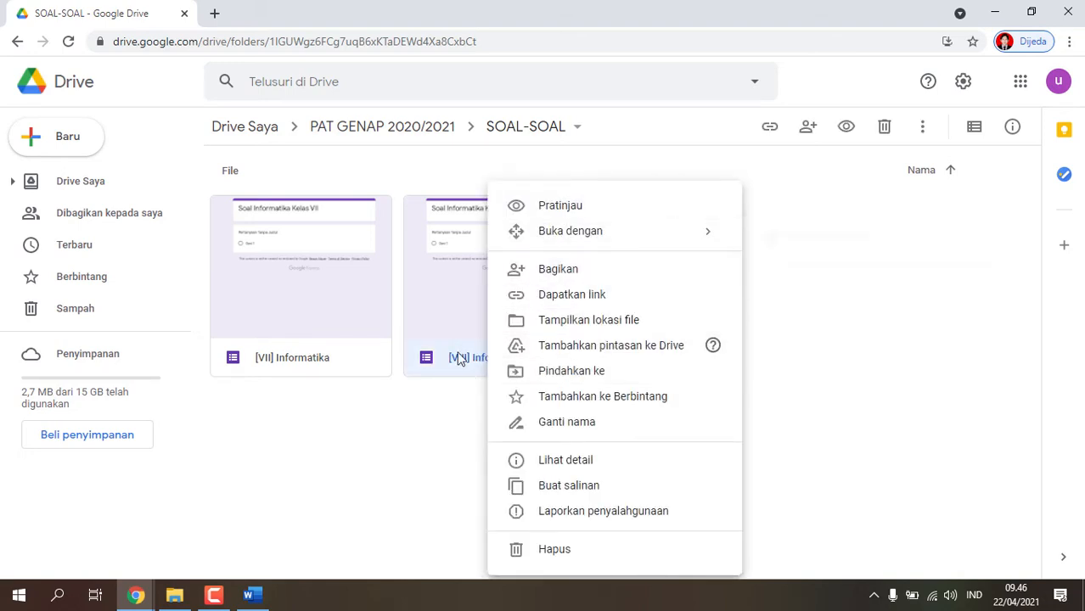
click(571, 490)
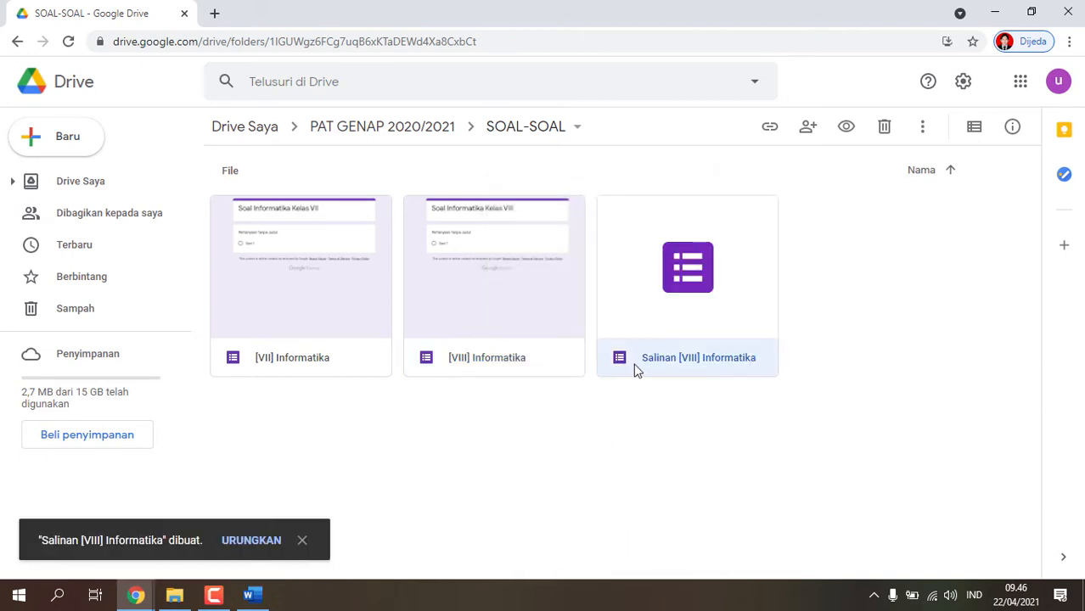
right_click(652, 365)
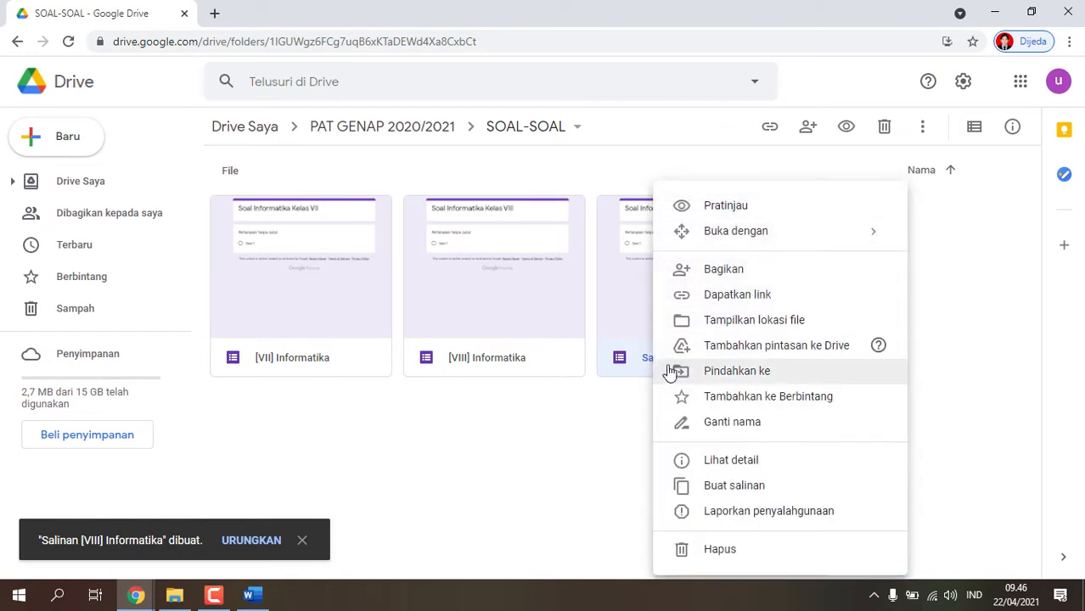
click(759, 428)
click(450, 314)
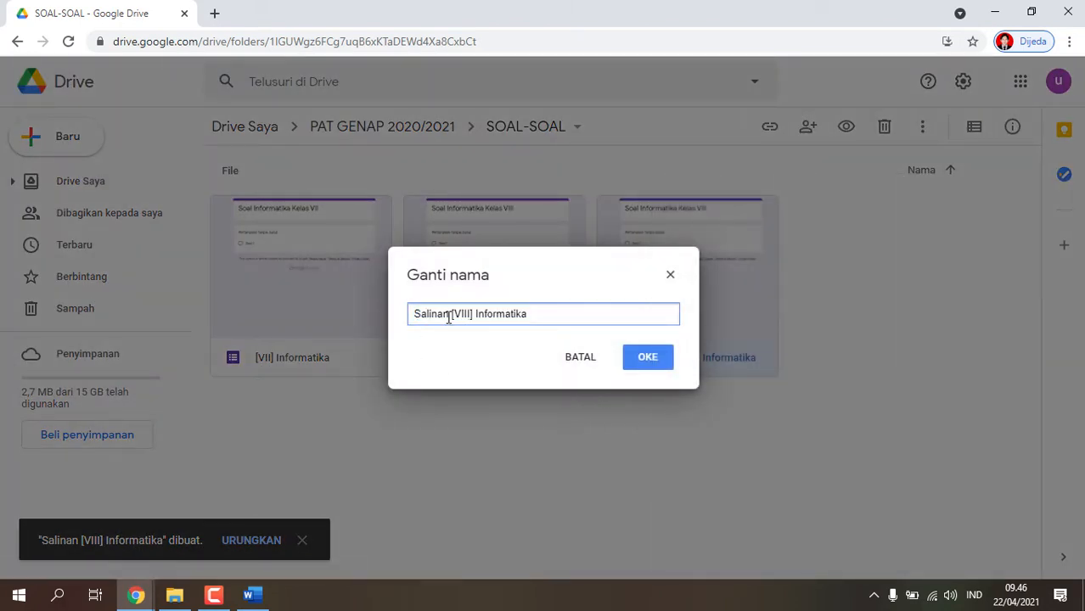
key(shift+Home)
key(BackSpace)
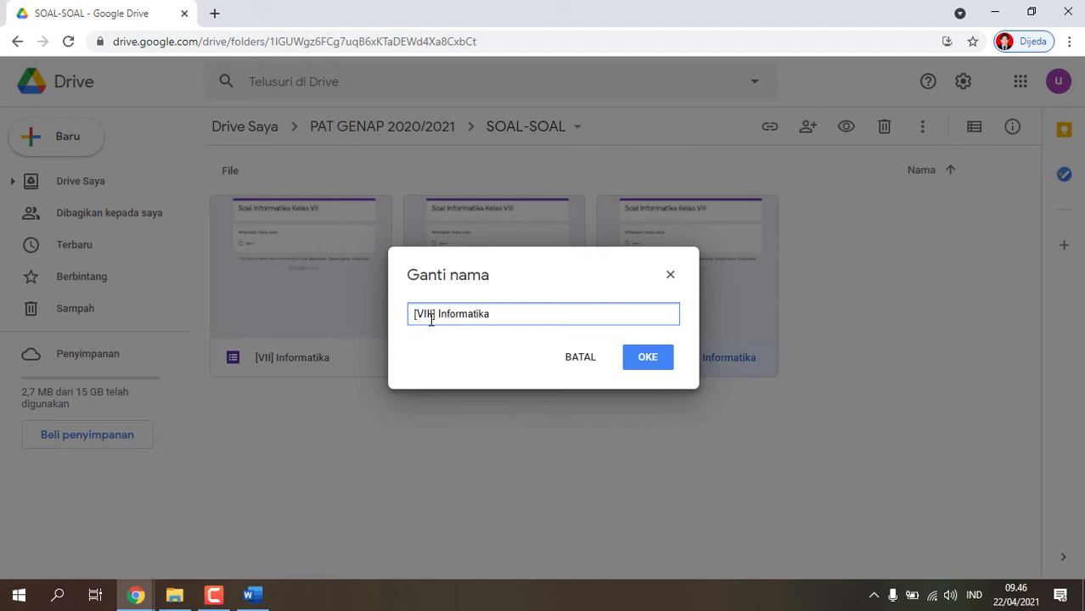
drag(433, 318, 417, 315)
text([KELAS)
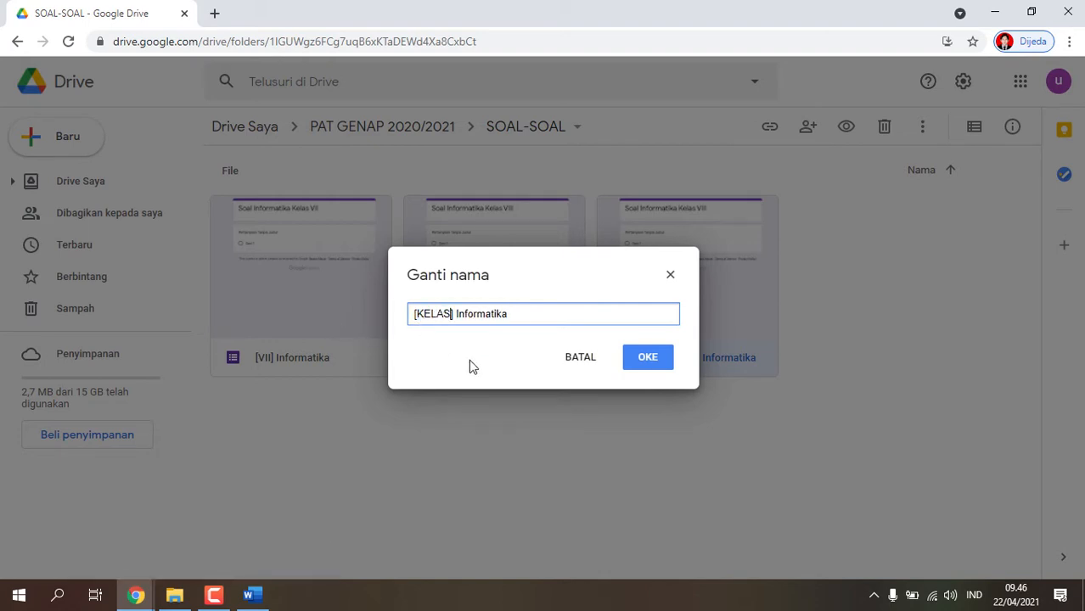
key(Right)
key(shift+End)
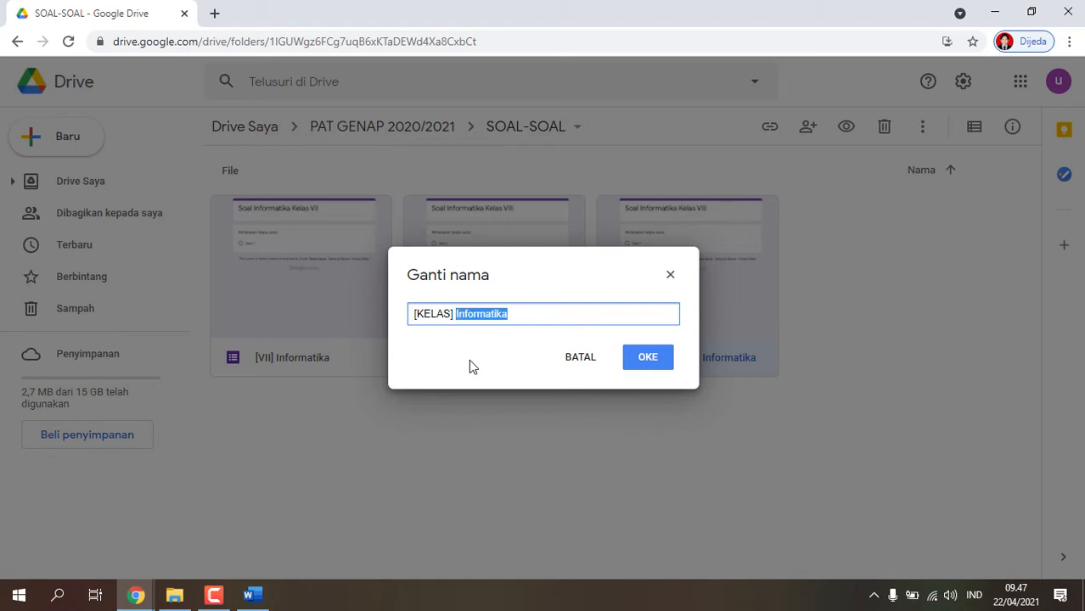
text(MAPEL)
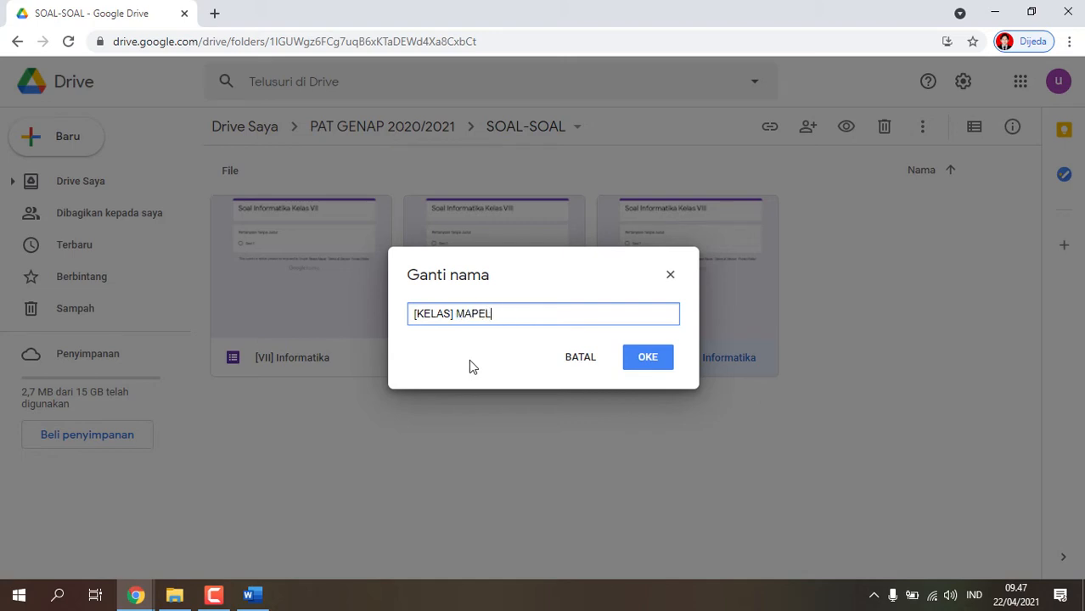
click(661, 369)
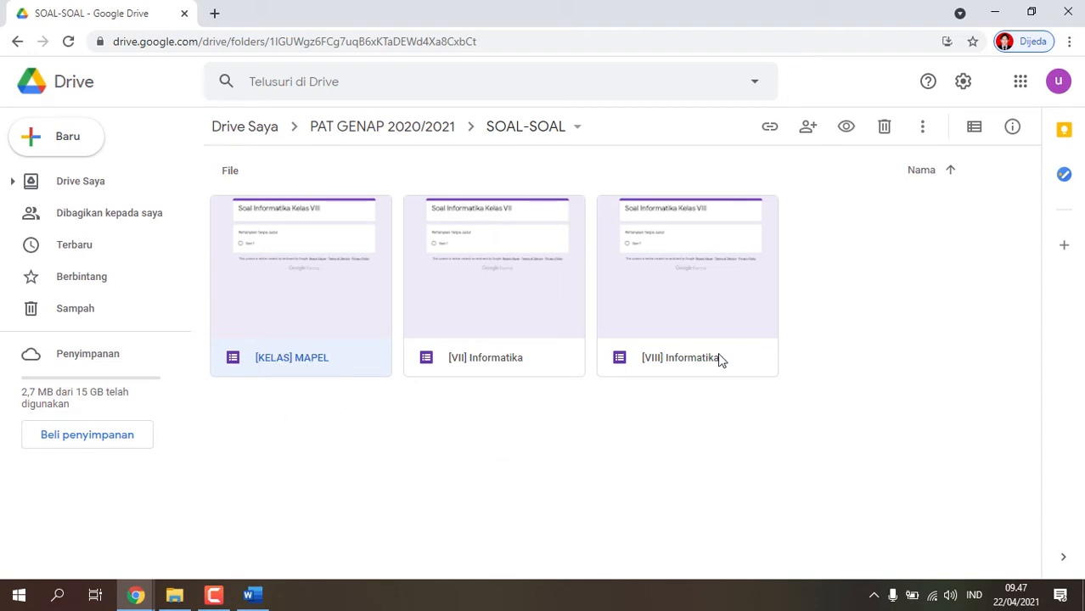
Open the [KELAS] MAPEL form and replace "Informatika" in its title with "MAPEL".
double_click(307, 364)
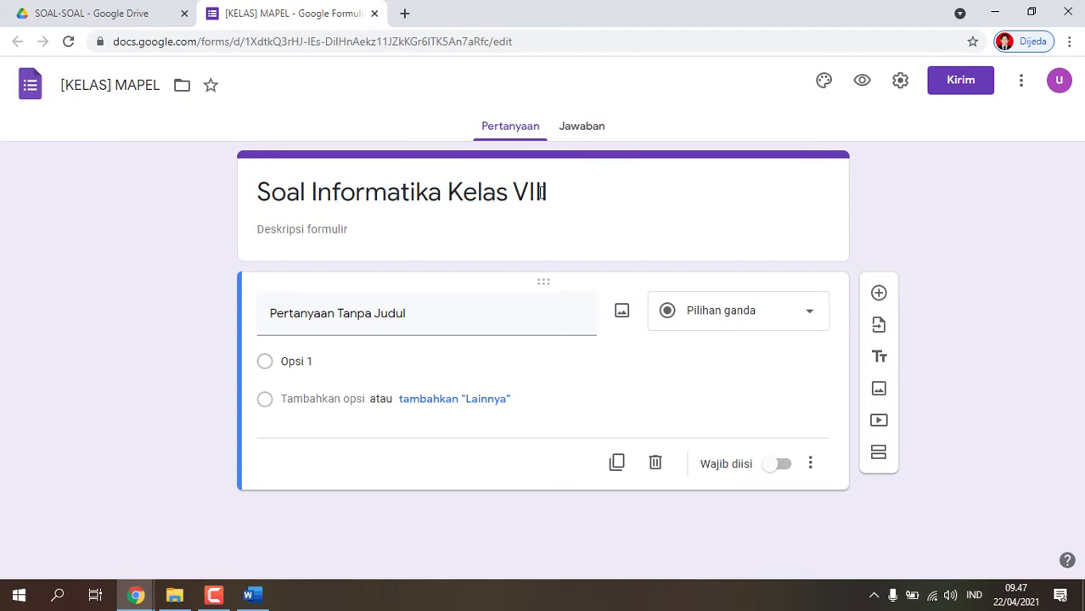
click(371, 195)
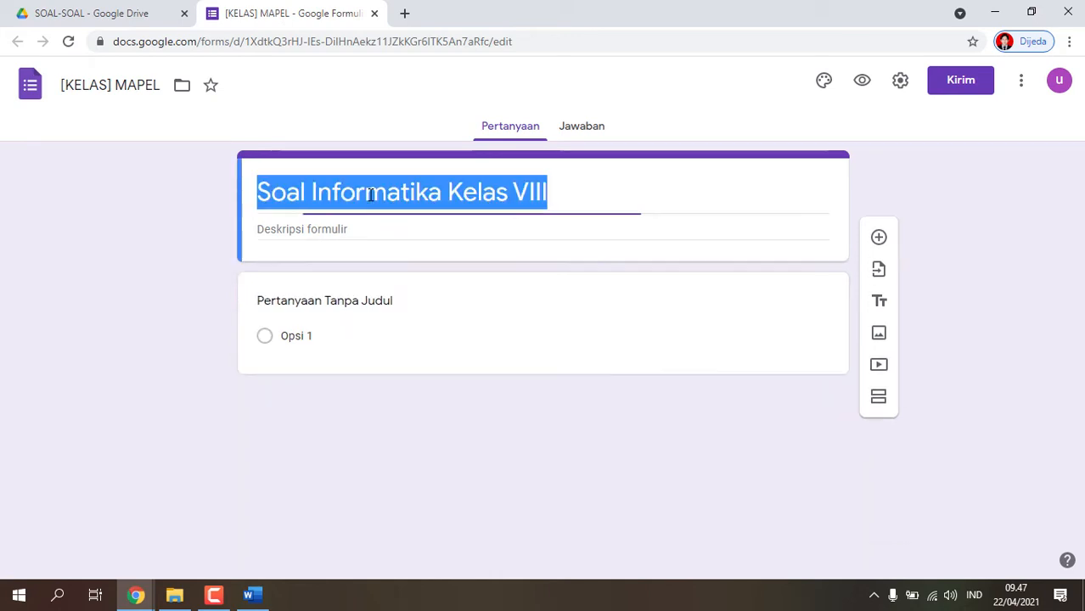
triple_click(371, 194)
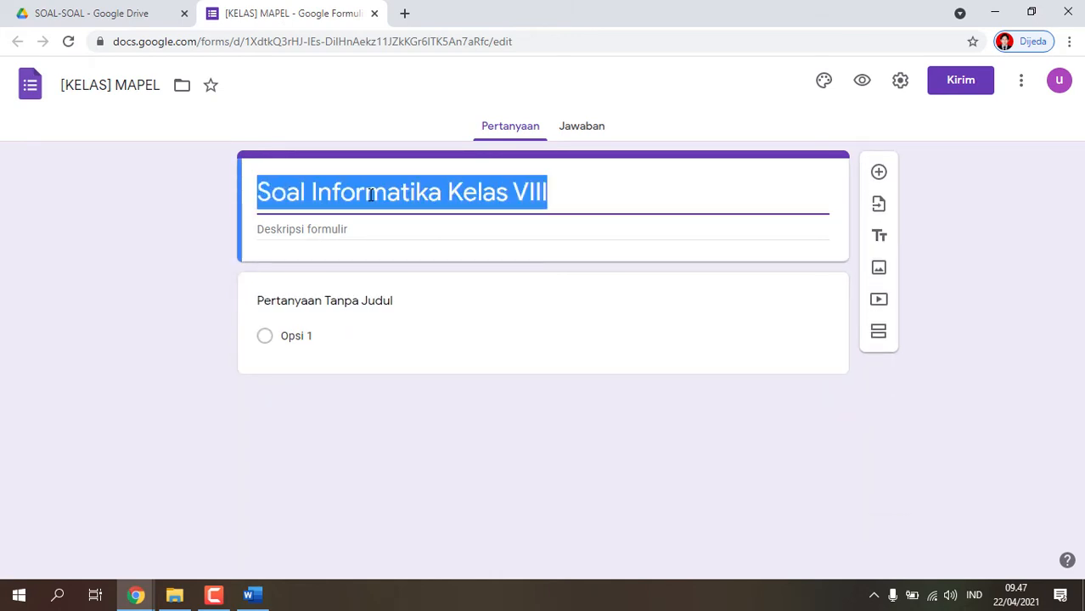
click(371, 195)
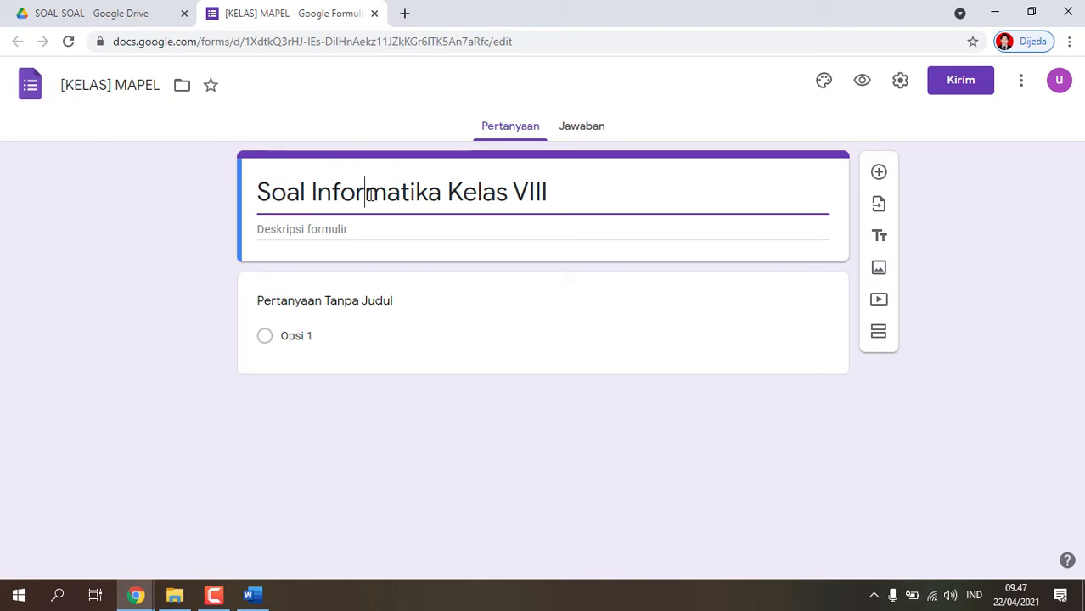
key(Right)
key(Right)
key(Right)
key(Right)
key(Right)
key(Right)
double_click(371, 195)
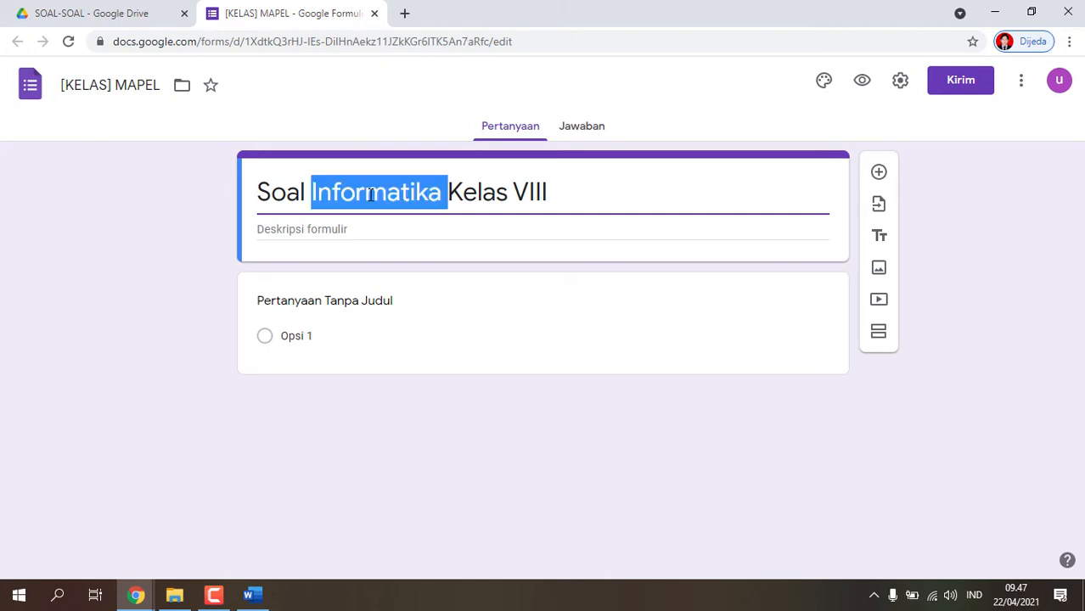
text(MAPEL)
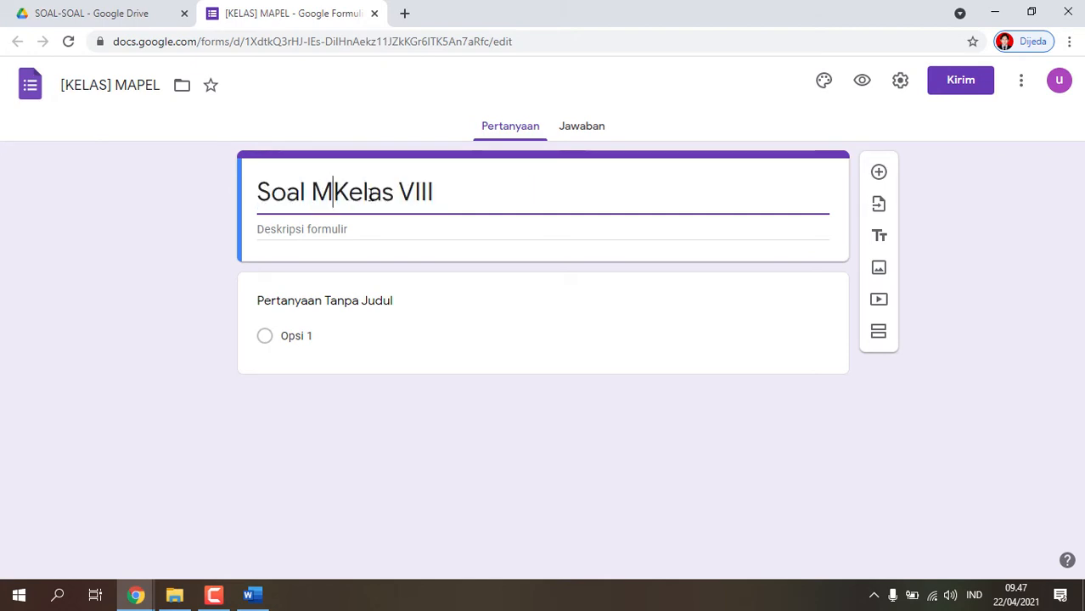
Replace the class number VIII at the end of the form title with "...".
key(Right)
key(Right)
key(Right)
key(Right)
key(Right)
key(Right)
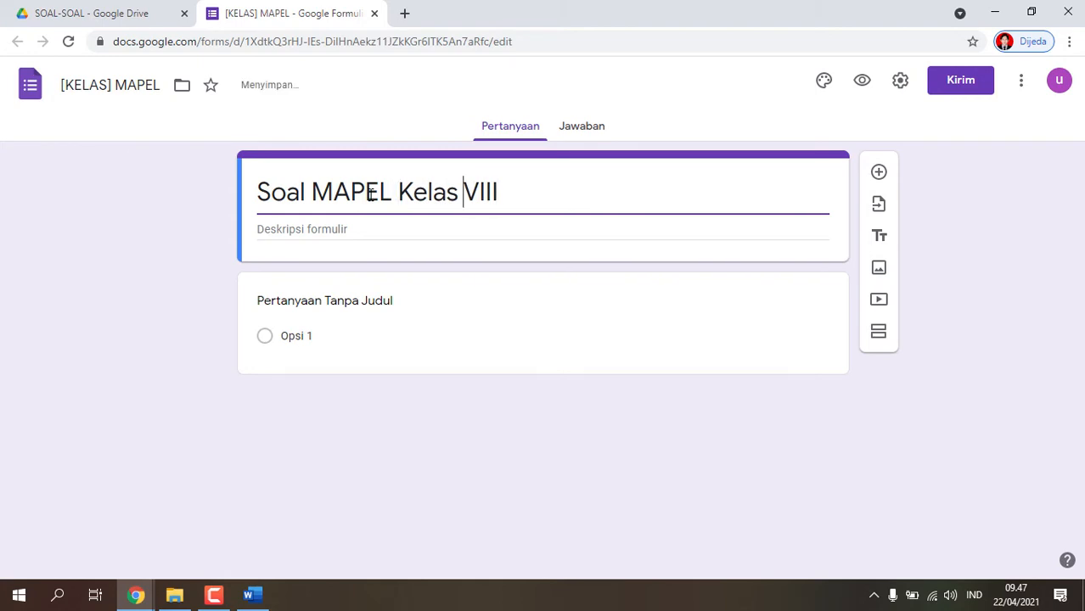
key(shift+End)
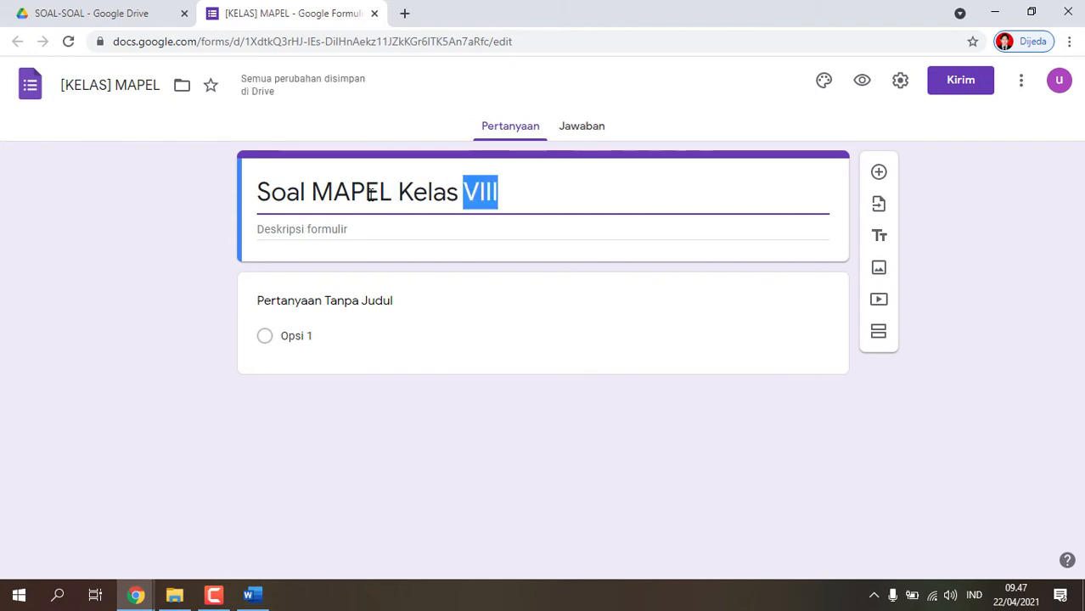
text(...)
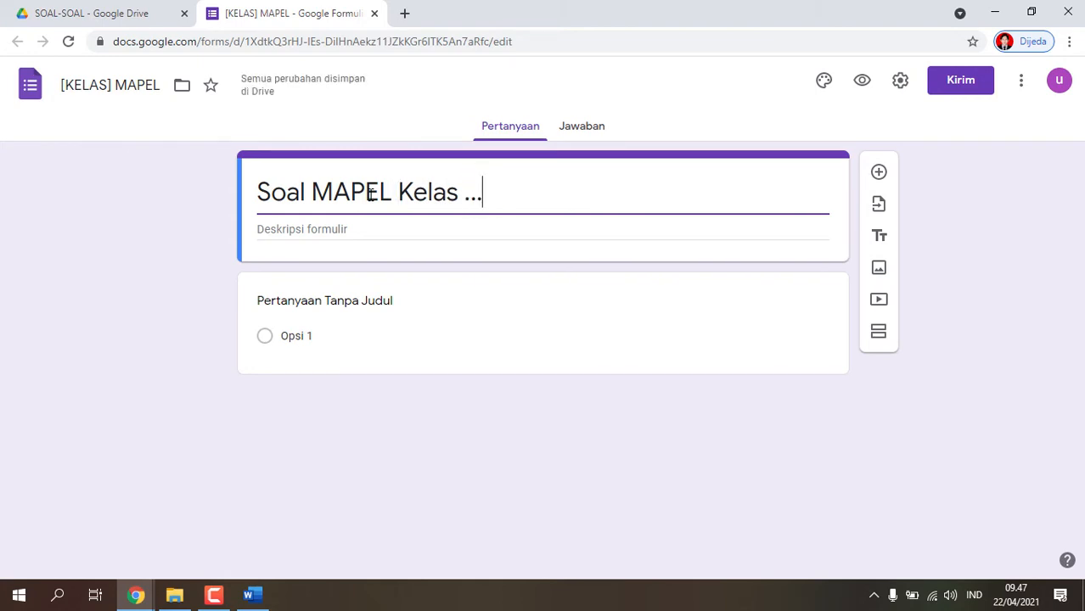
click(136, 224)
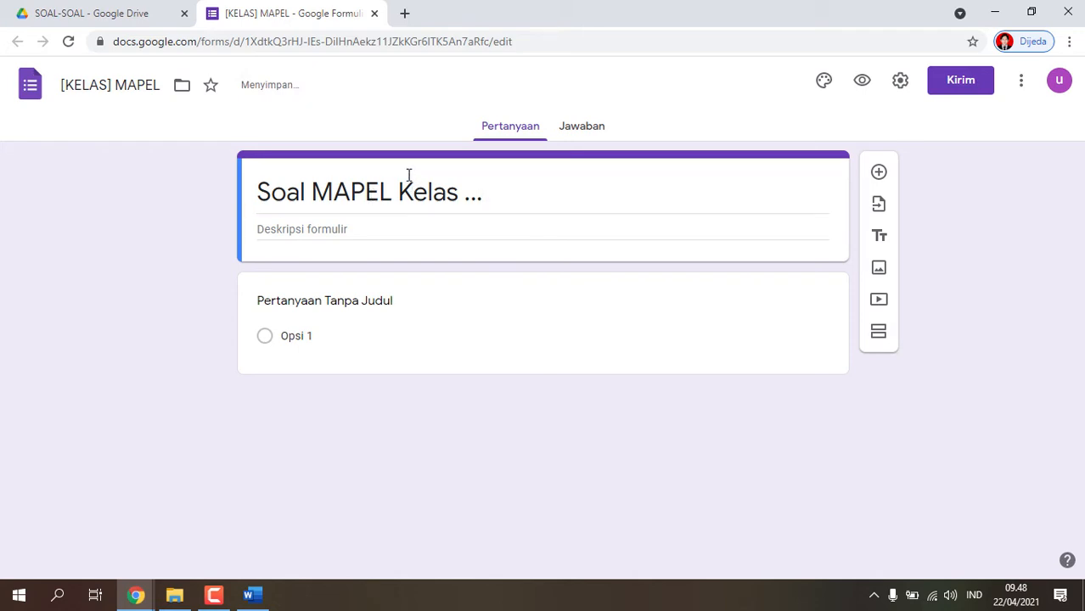
Return to the SOAL-SOAL folder and open the [VIII] Informatika file with Google Formulir.
click(52, 7)
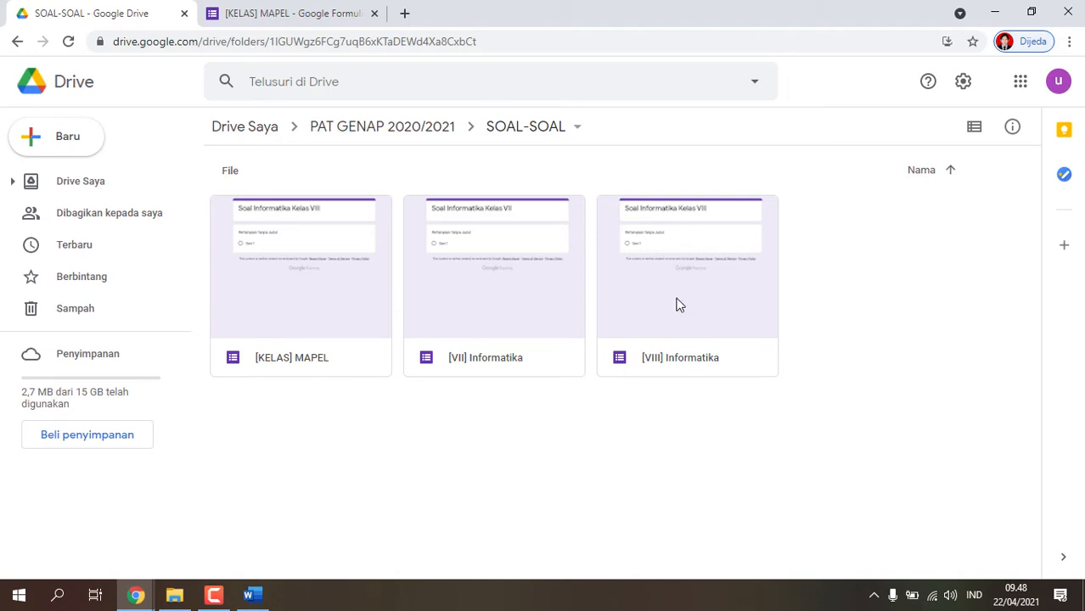
right_click(660, 356)
mouse_move(837, 246)
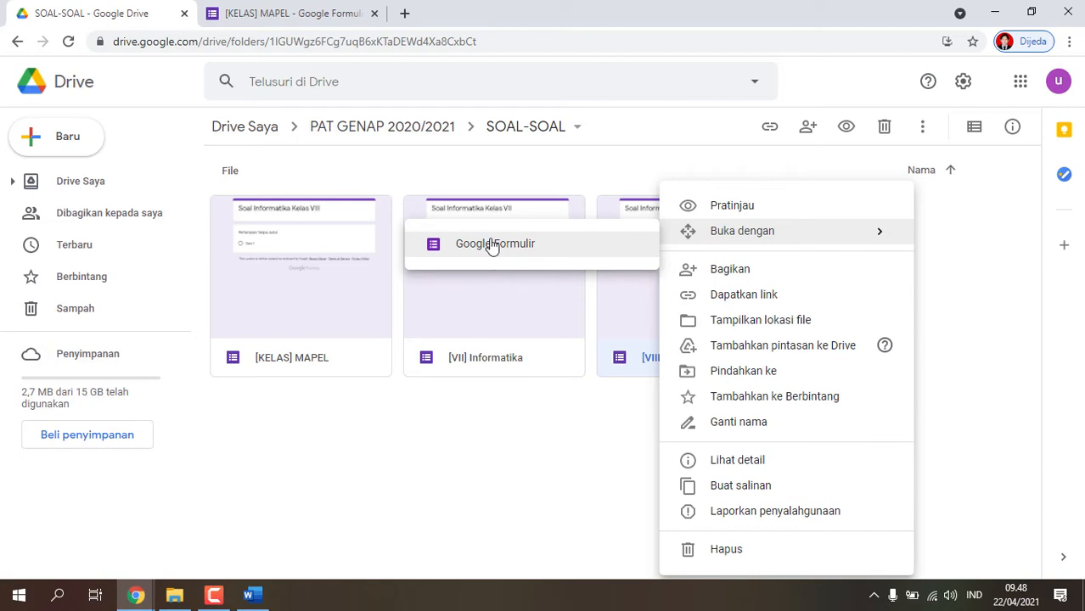
click(525, 248)
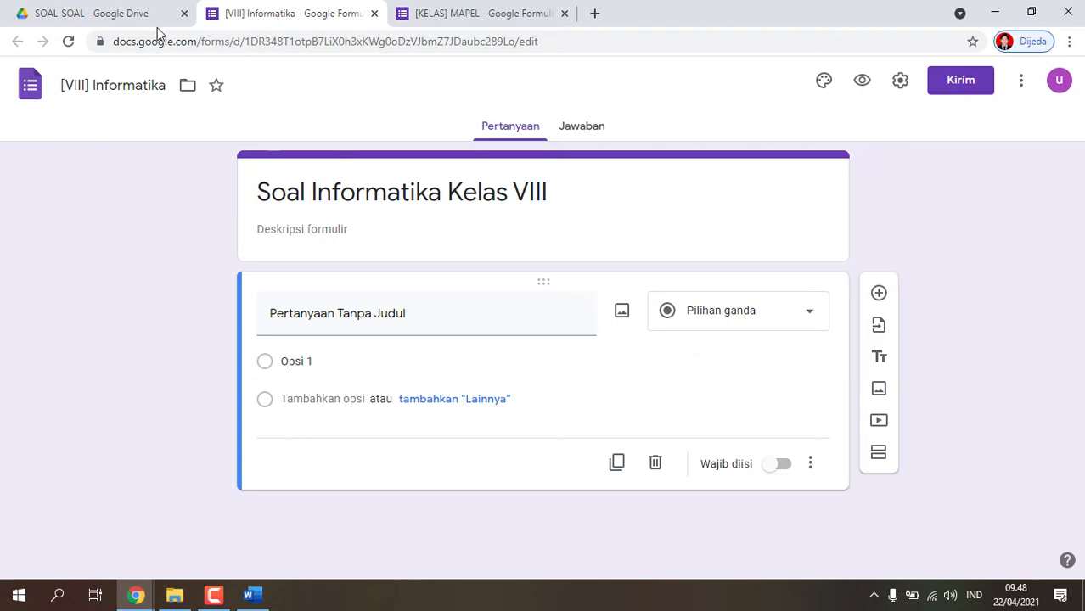
Review the SOAL-SOAL folder and the [KELAS] MAPEL form, and return to the [VIII] Informatika form.
click(136, 14)
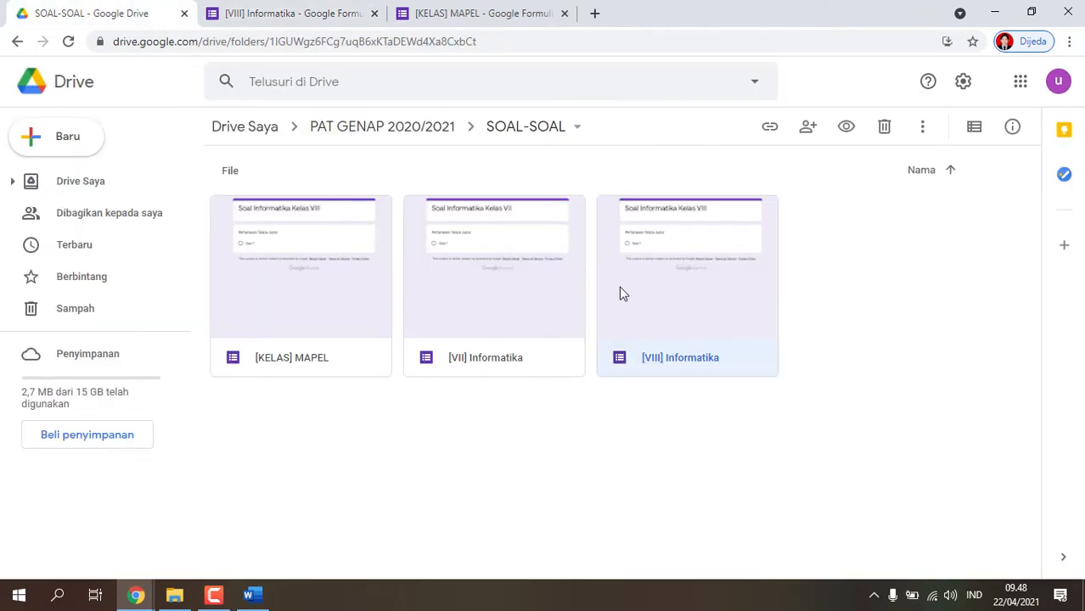
click(465, 14)
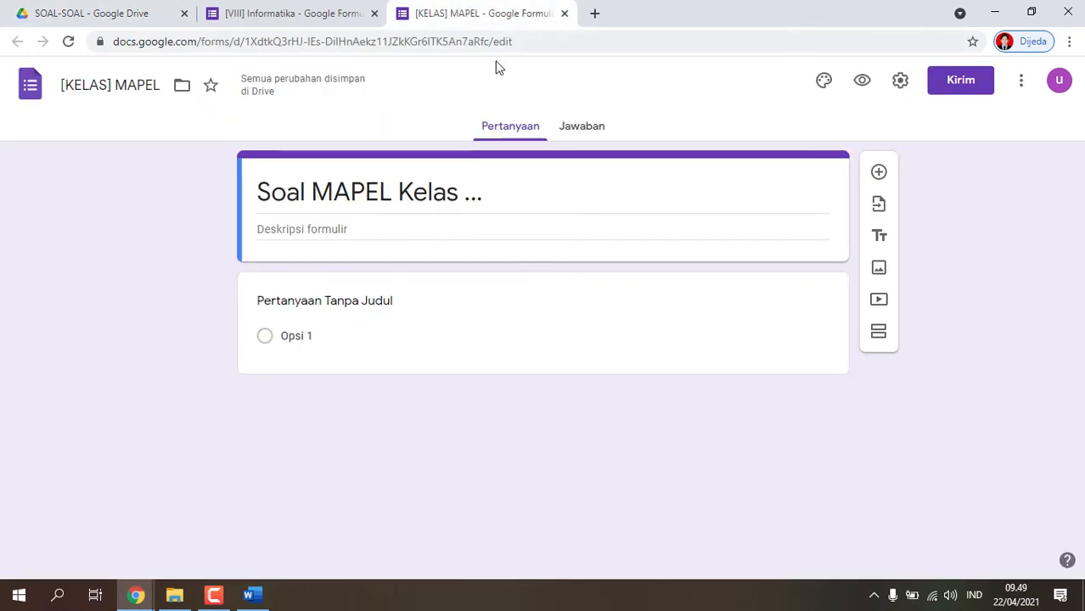
click(276, 13)
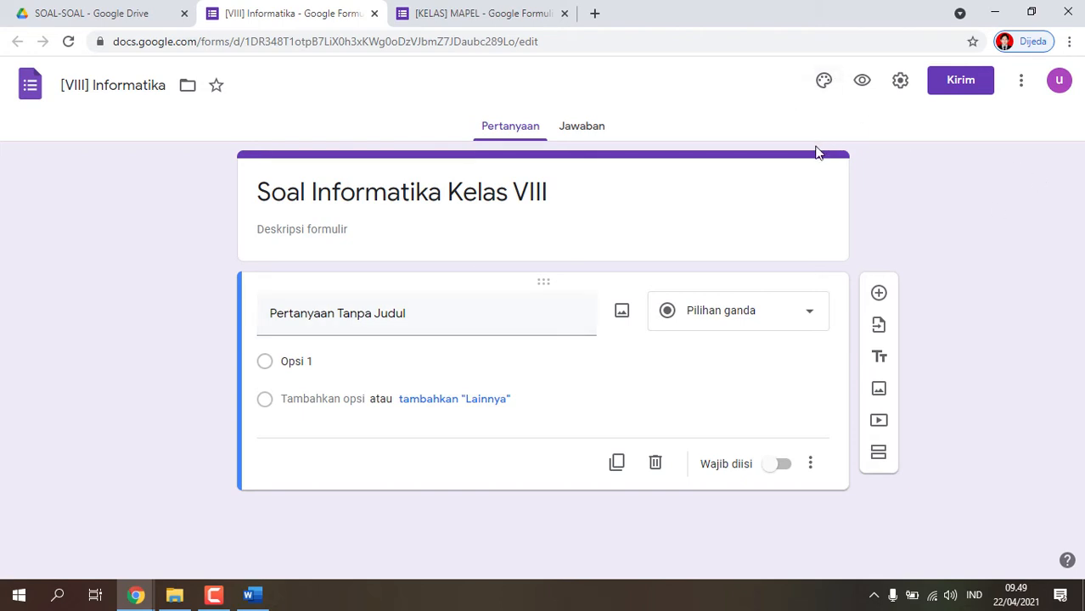
Turn on "Jadikan ini sebagai kuis" in the form's quiz settings.
click(903, 85)
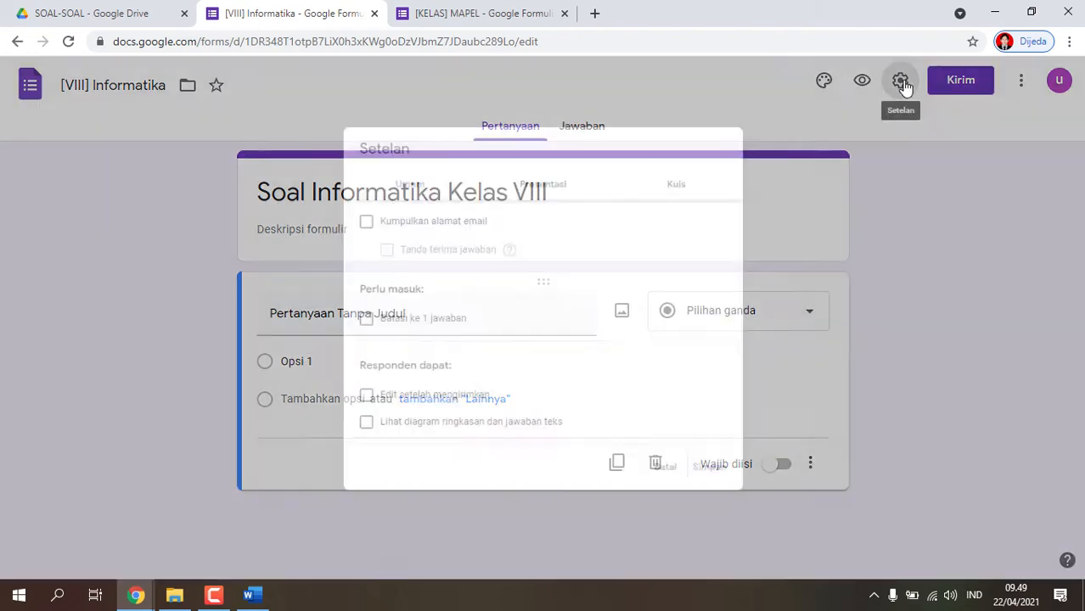
click(692, 167)
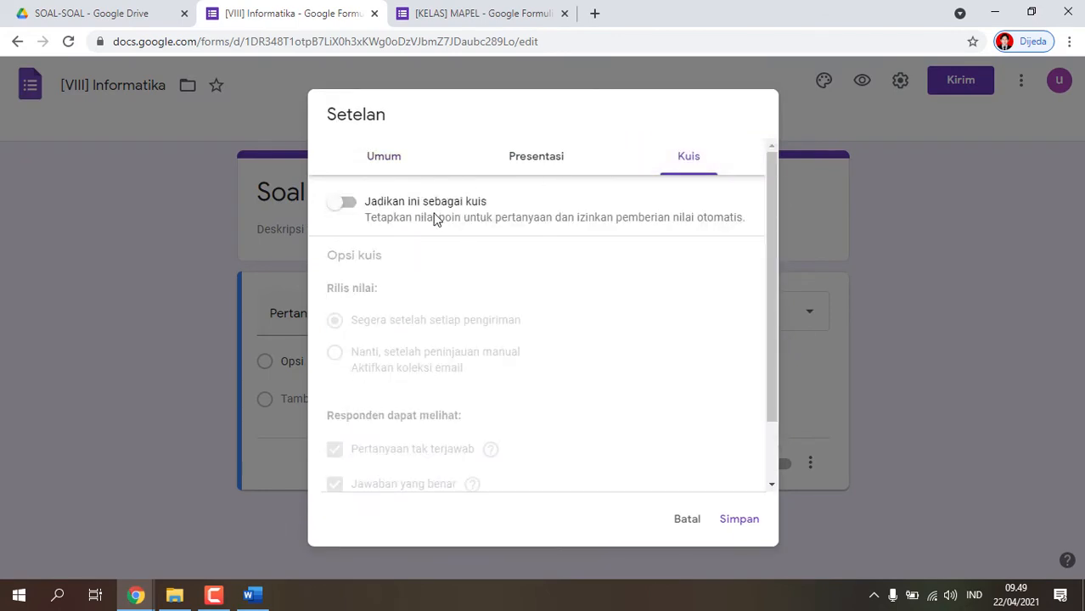
click(343, 205)
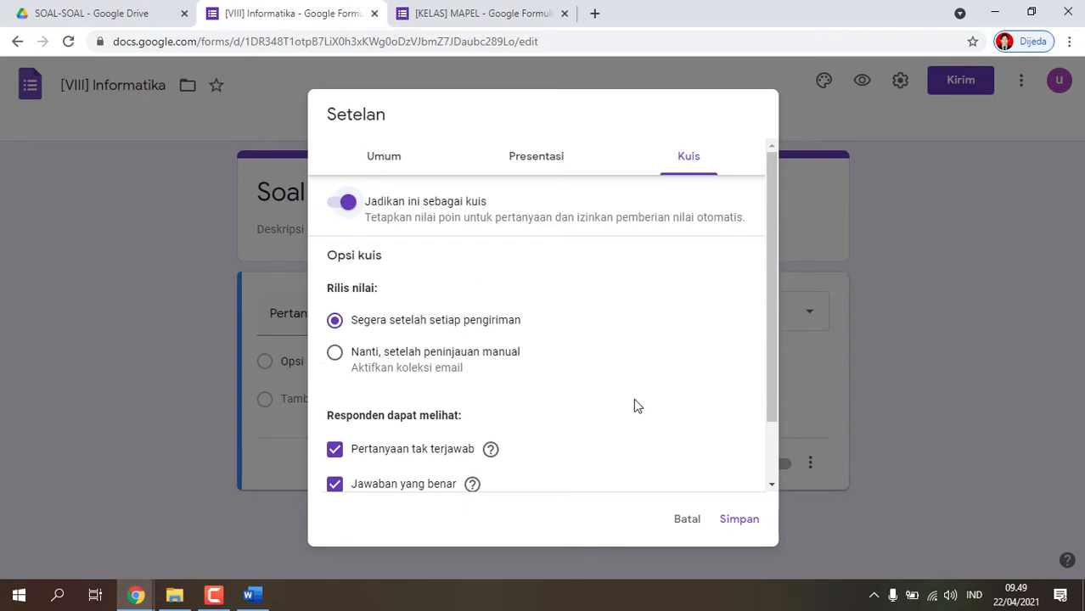
Disable Pertanyaan tak terjawab, Jawaban yang benar and Nilai poin for respondents, and save the quiz settings.
scroll(634, 404, down, 2)
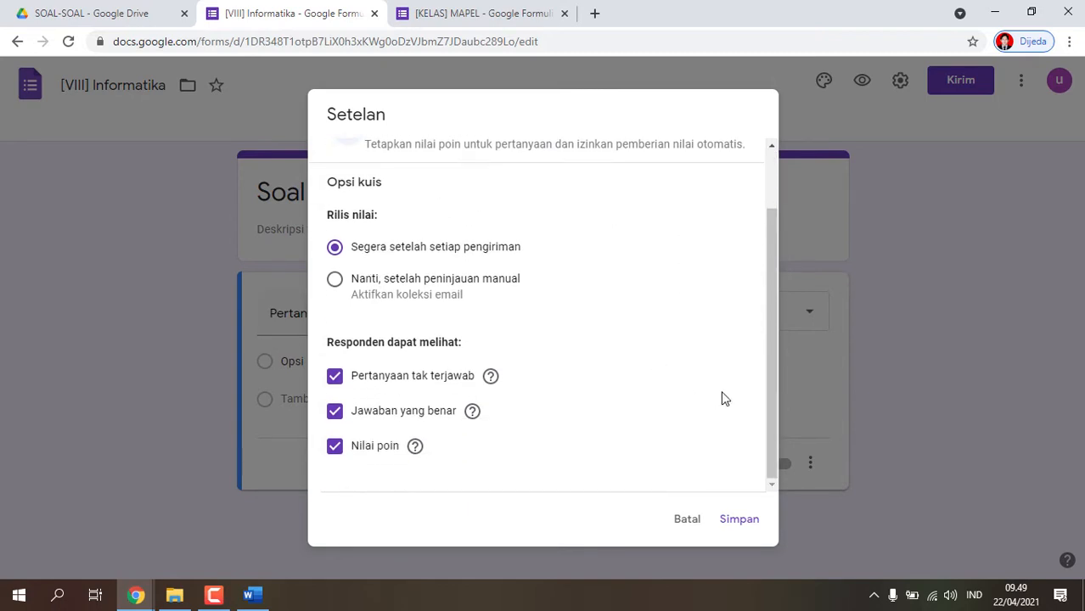
click(338, 452)
click(340, 419)
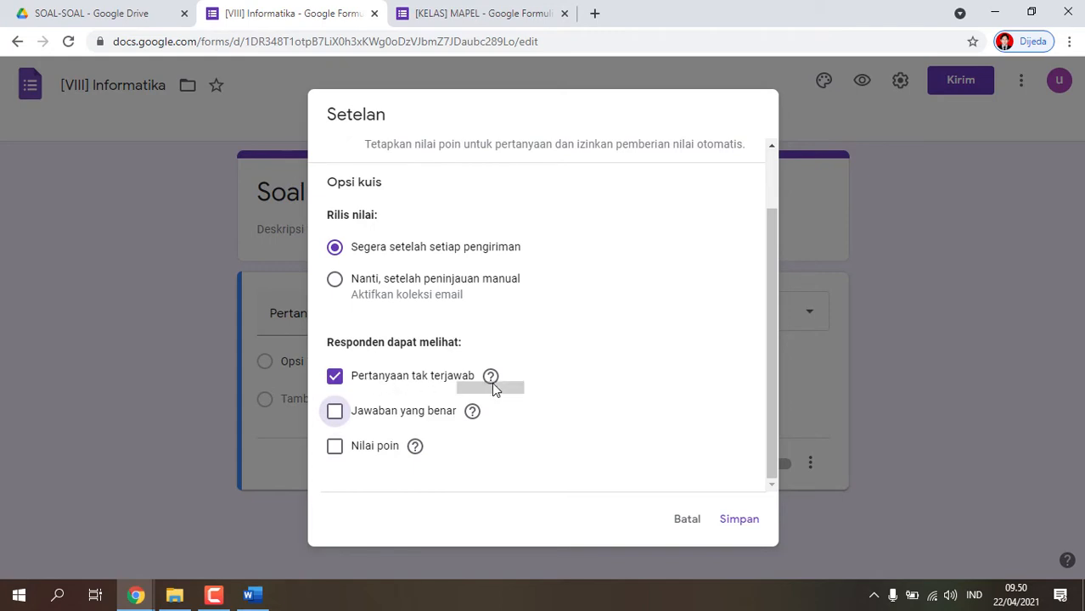
click(335, 379)
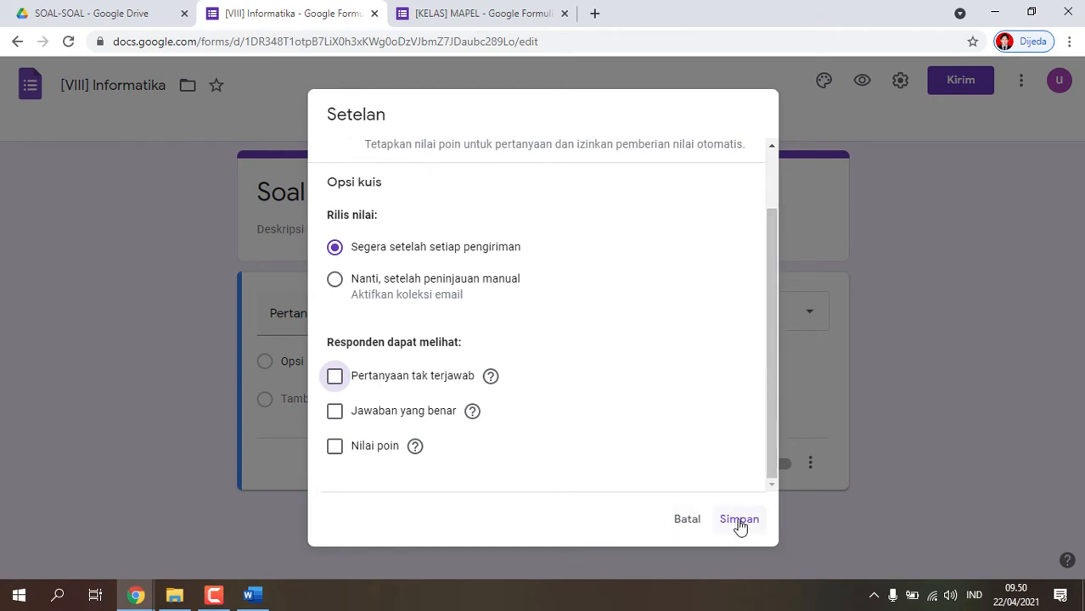
scroll(650, 371, up, 2)
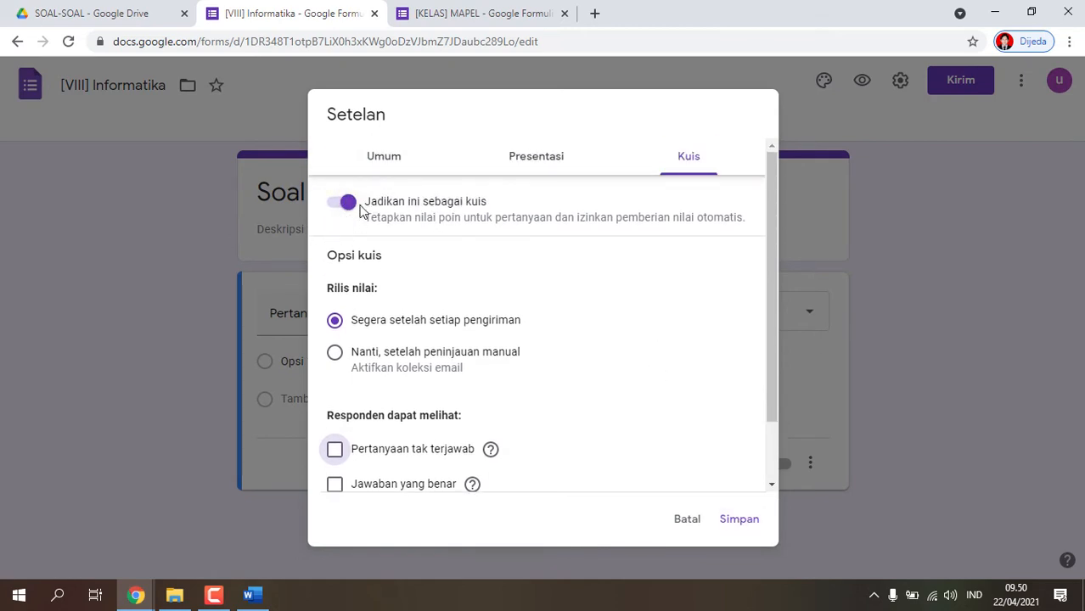
click(744, 520)
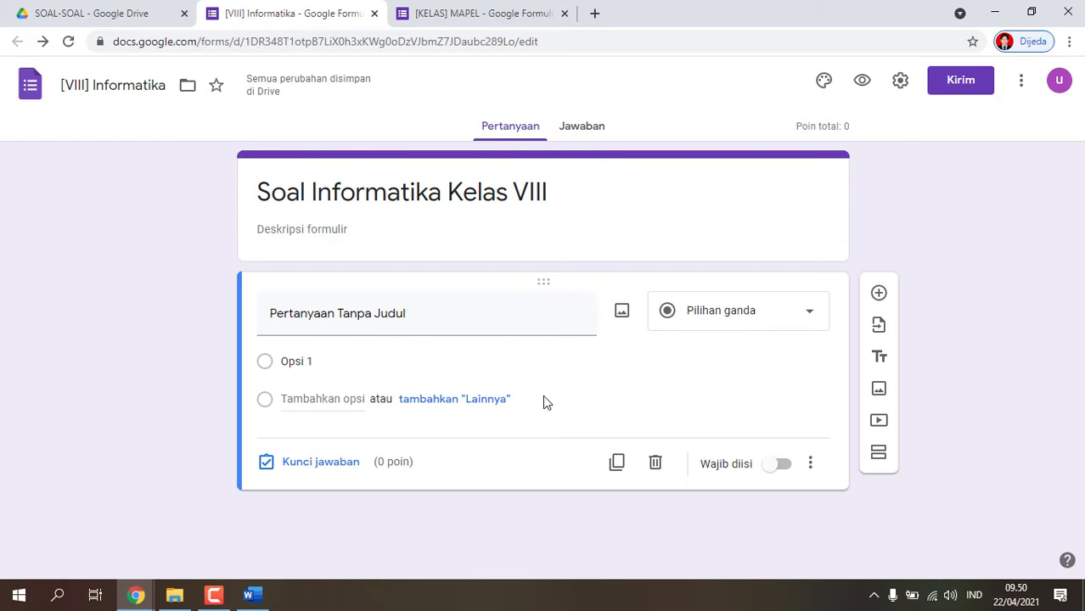
Replace the untitled question's text with "Alat Input adalah".
click(469, 310)
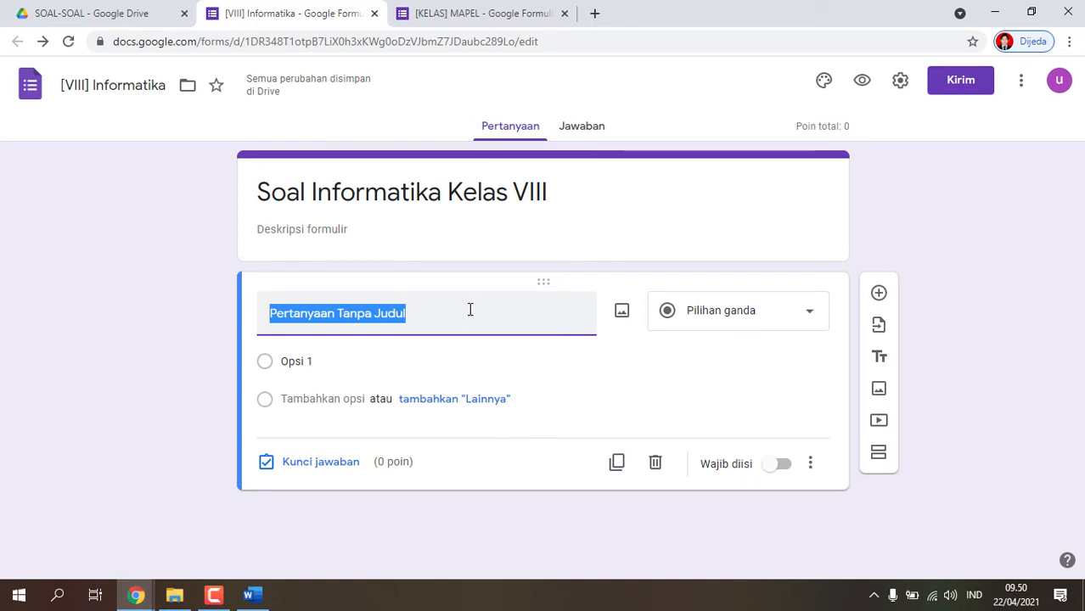
text(Alat)
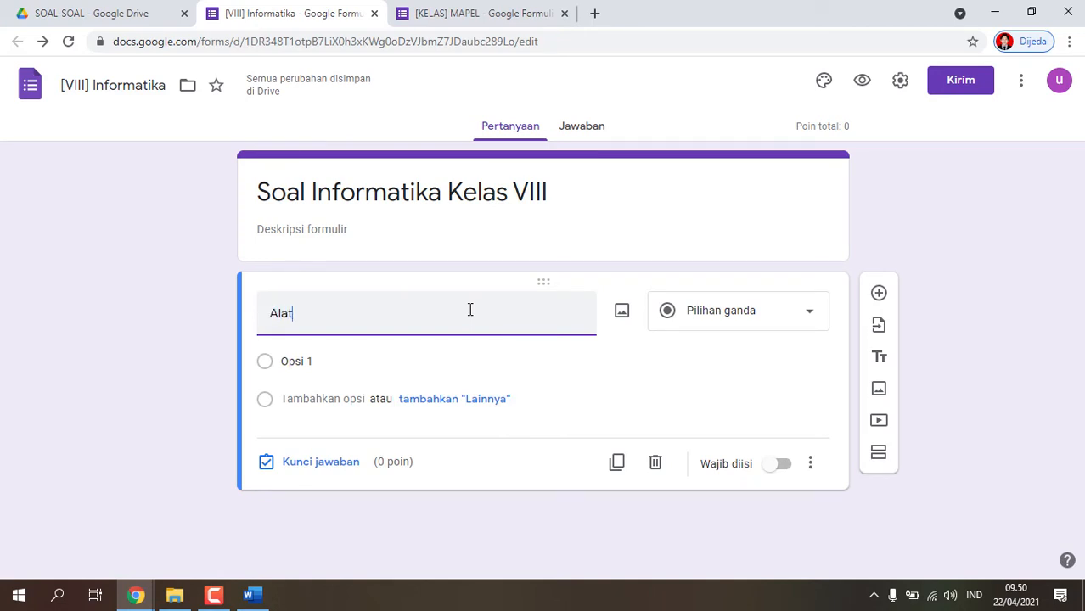
text( Inpur)
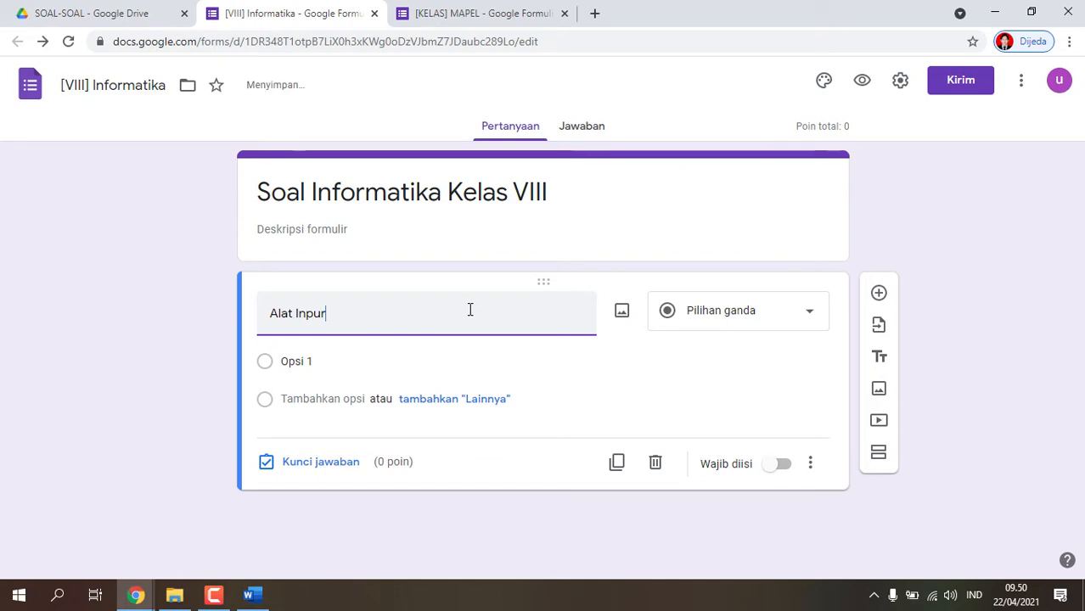
key(BackSpace)
text(t)
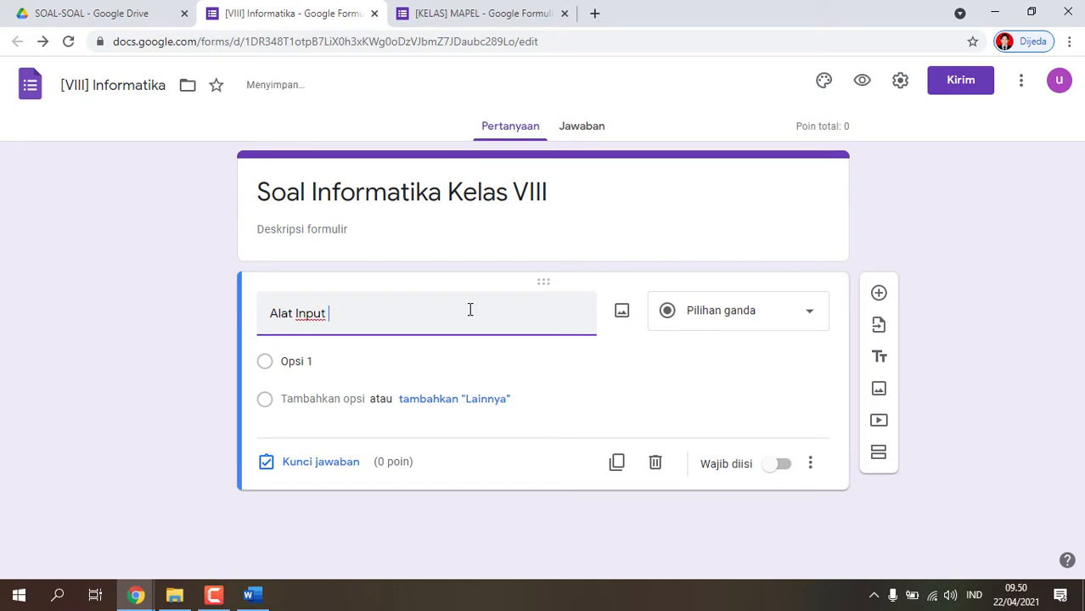
key(Left)
key(Left)
key(Left)
key(Left)
key(Left)
key(Left)
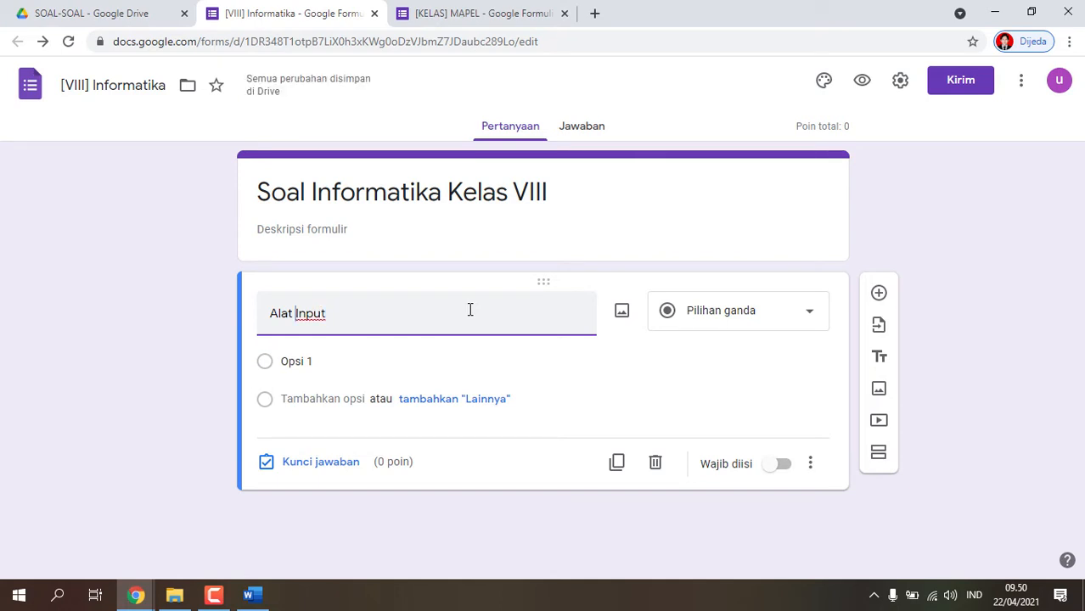
key(Right)
key(Right)
key(Right)
key(Right)
key(Right)
text(adalah)
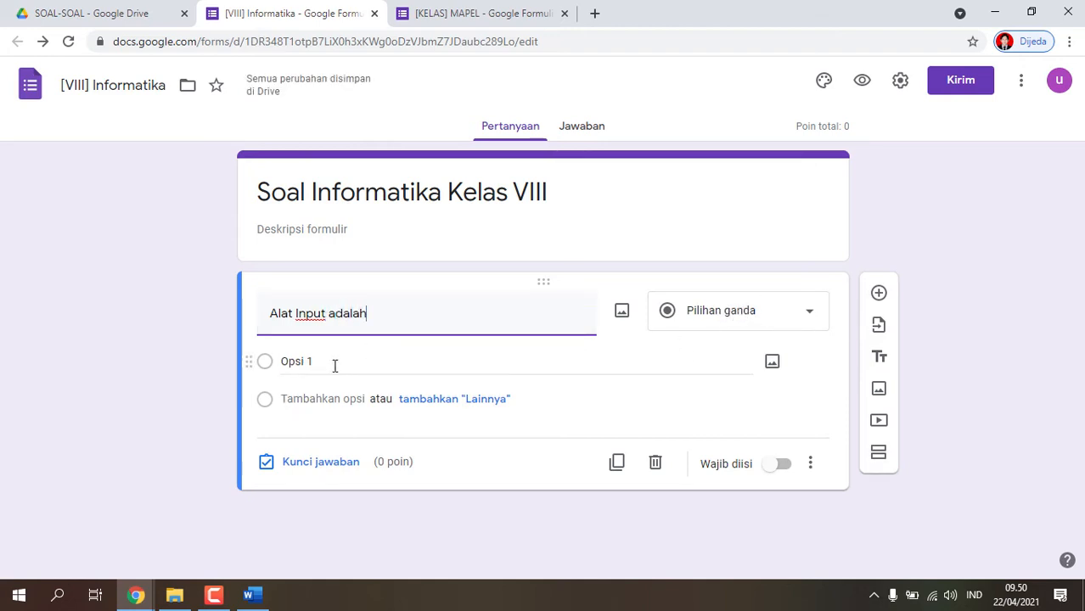
Replace the first answer option's text with "Keyboard".
click(339, 361)
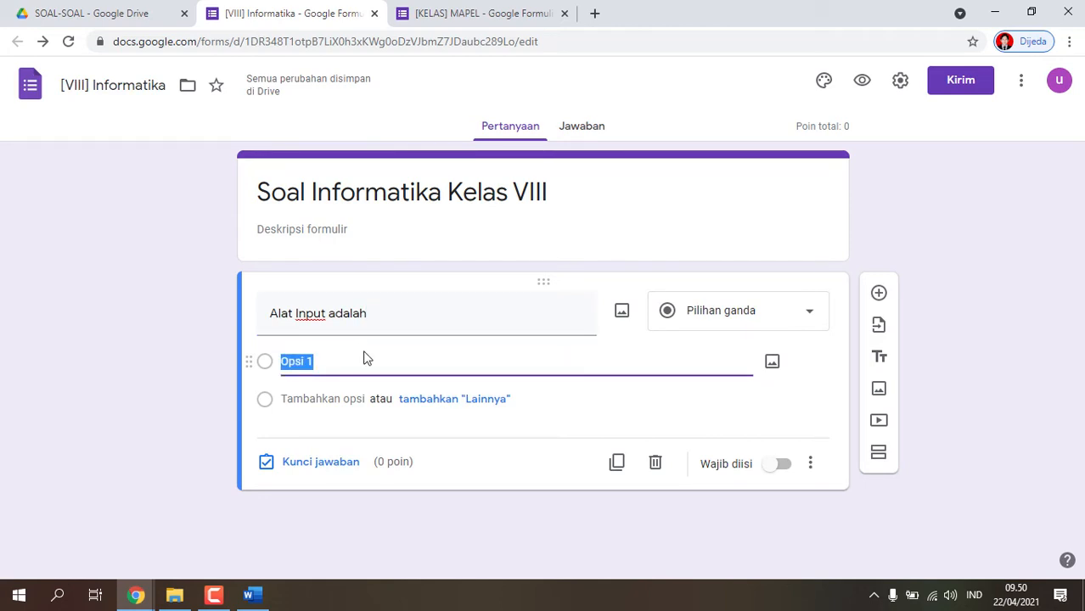
text(Kel)
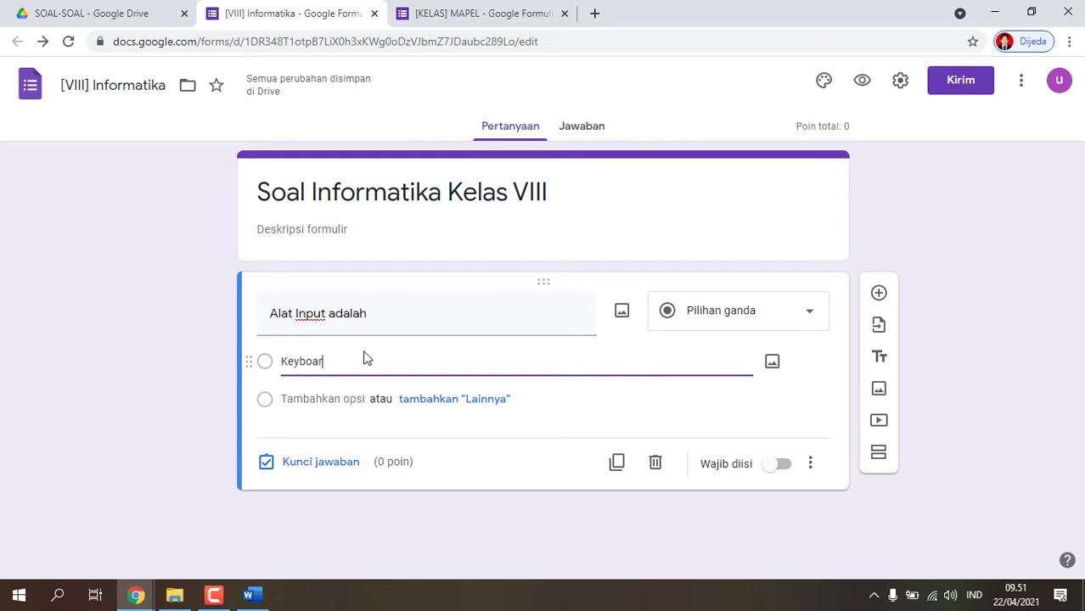
key(BackSpace)
key(BackSpace)
text(ar)
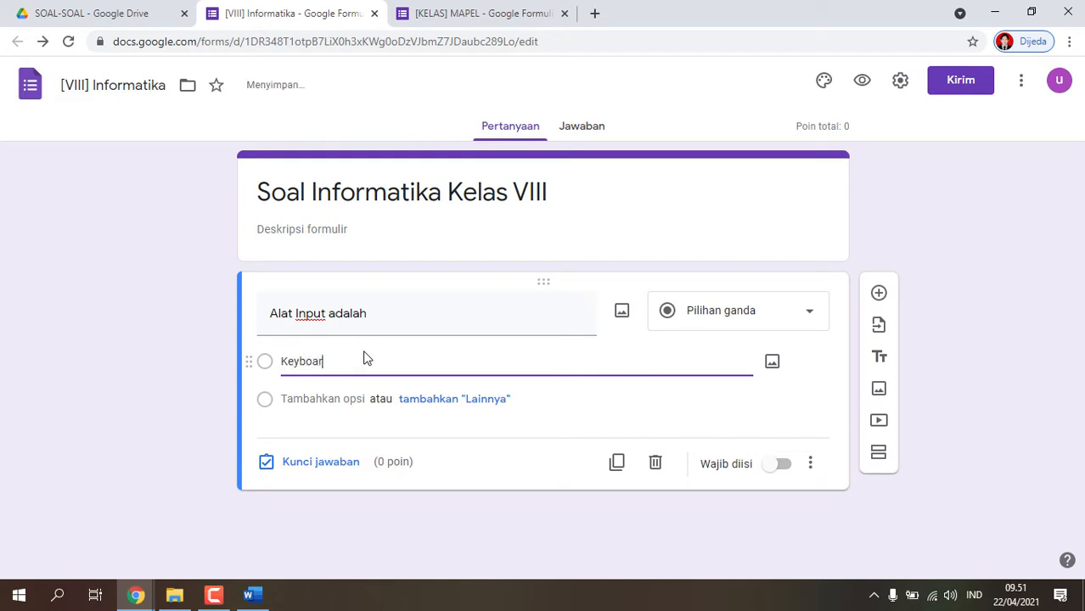
text(d)
Add the answer options "Monitor", "Speaker" and "Printer" below Keyboard.
key(Tab)
key(Tab)
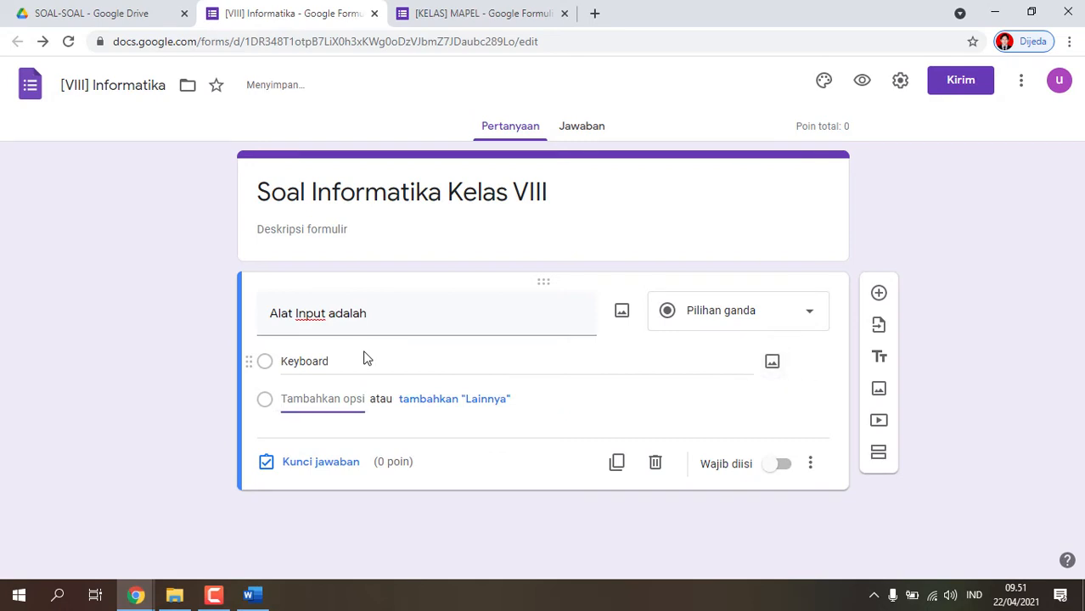
text(M)
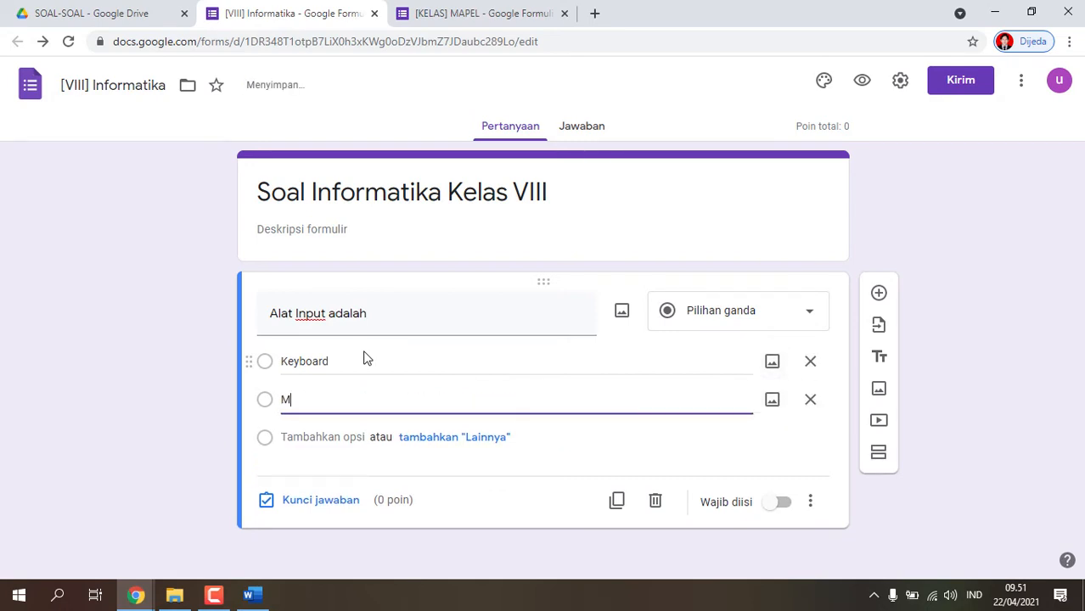
text(onitor)
key(Tab)
key(Tab)
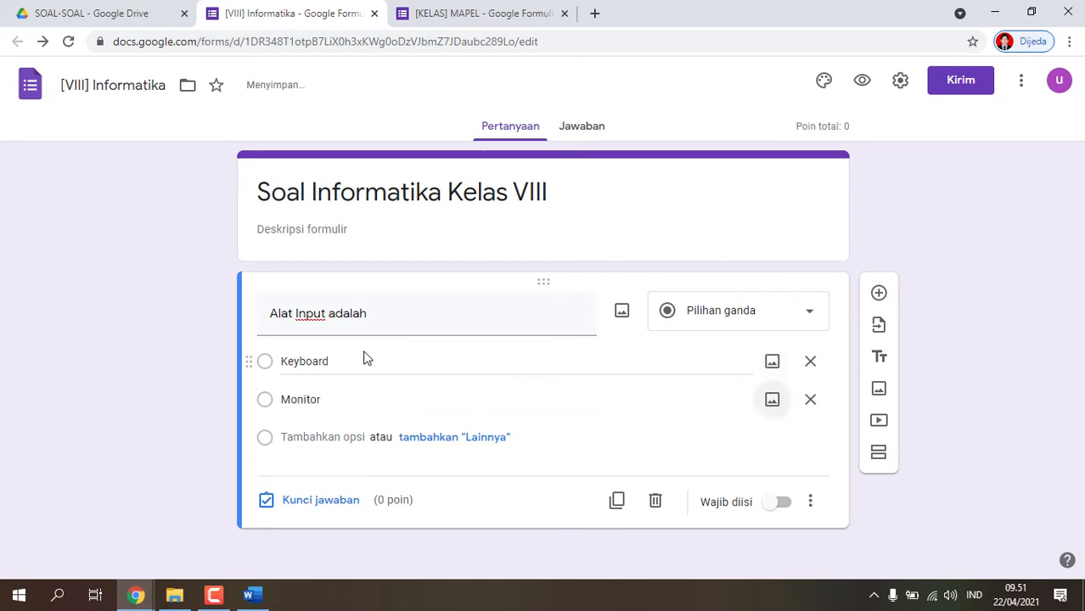
key(Tab)
text(Spe)
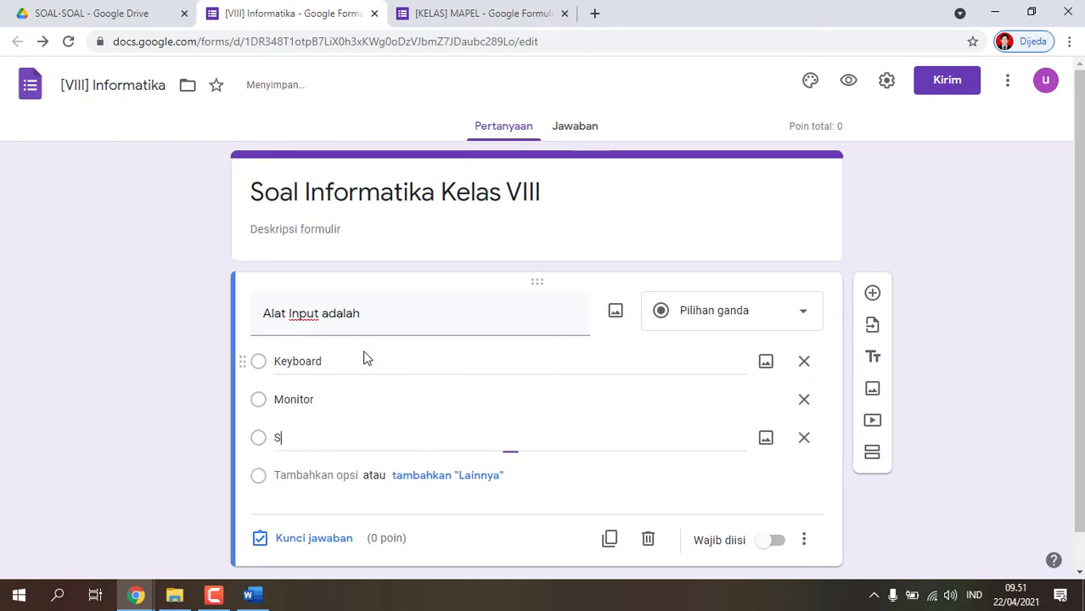
key(Tab)
key(Tab)
key(Tab)
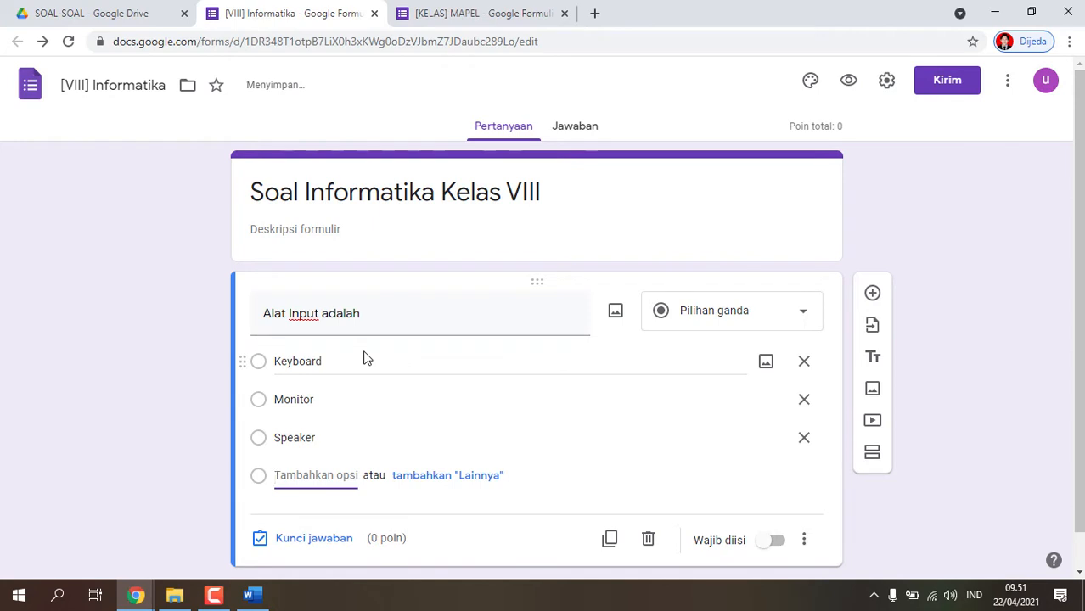
text(Printer)
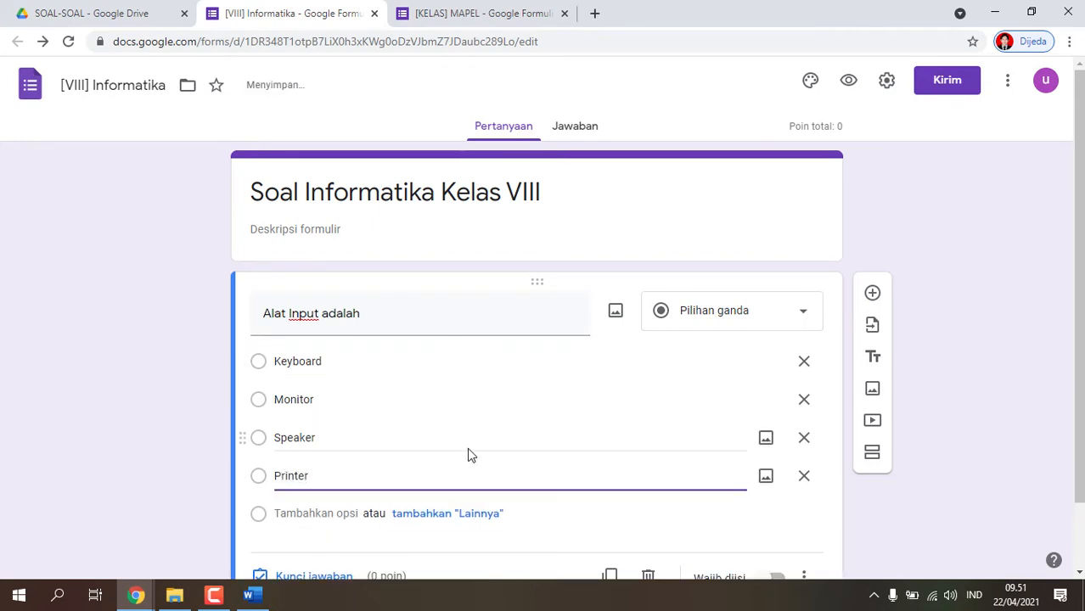
Make the question required and set its answer key to Keyboard, worth 2 points.
scroll(653, 437, down, 1)
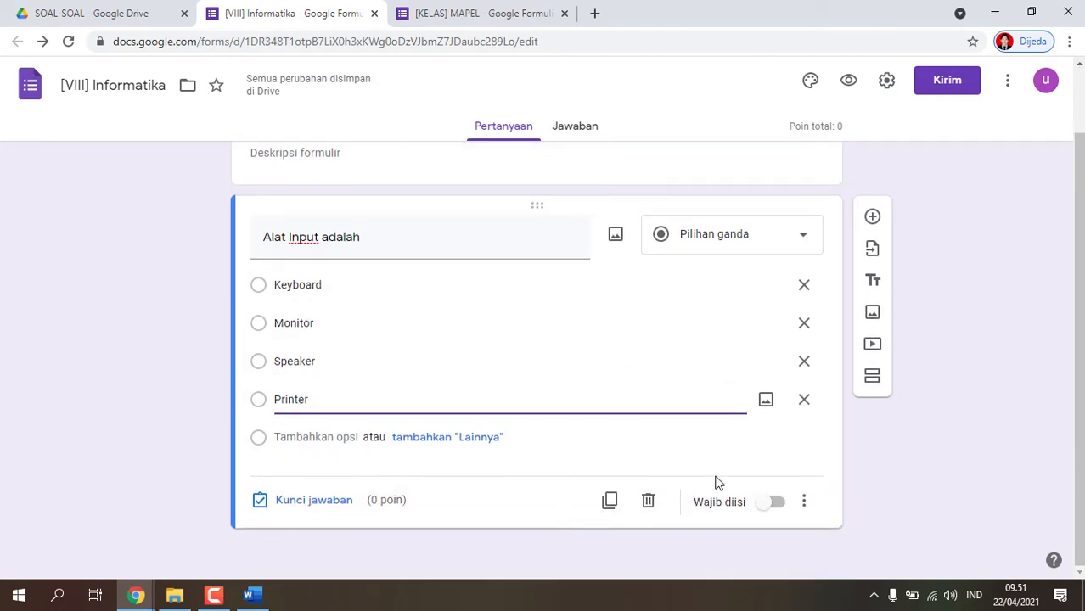
click(771, 504)
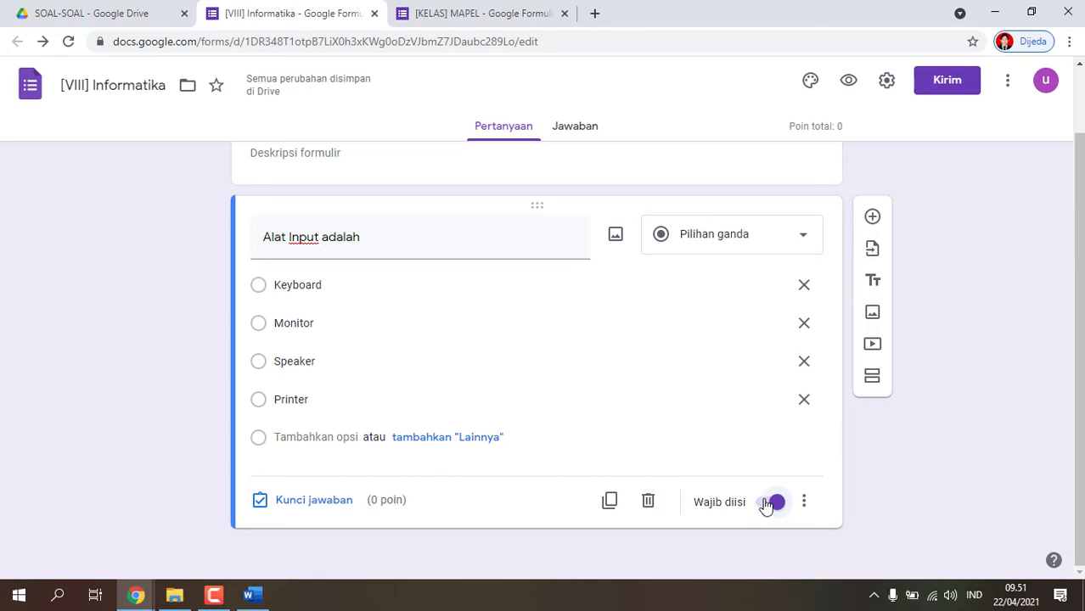
click(322, 507)
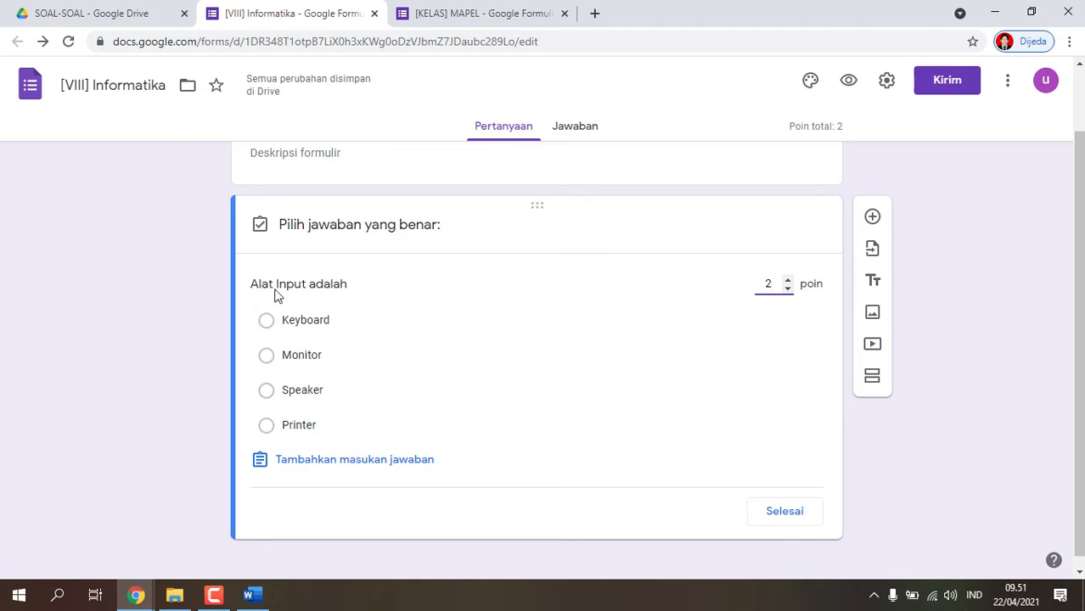
click(263, 327)
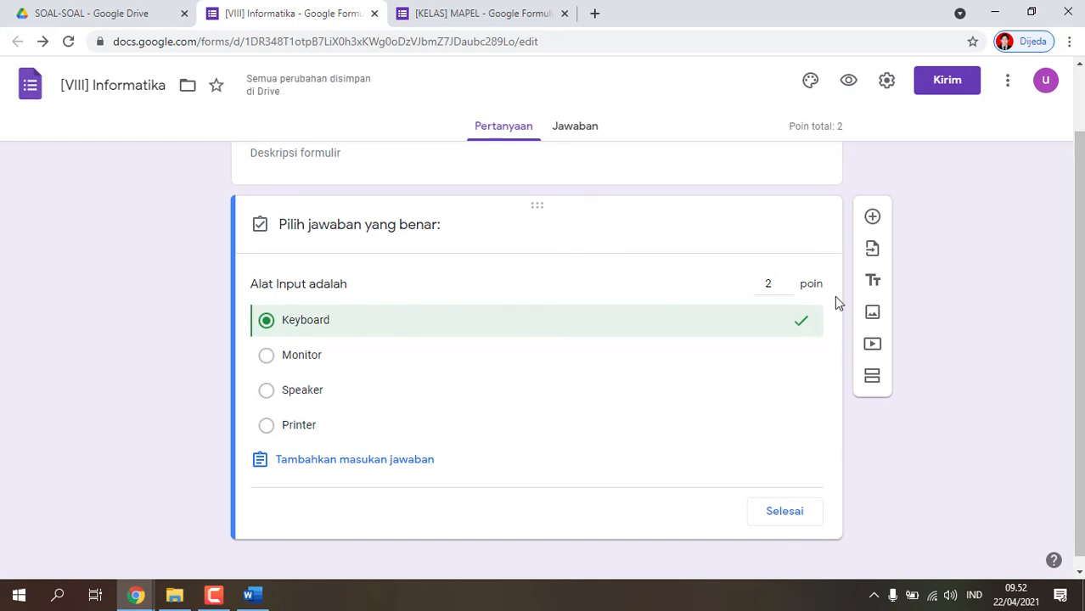
click(785, 512)
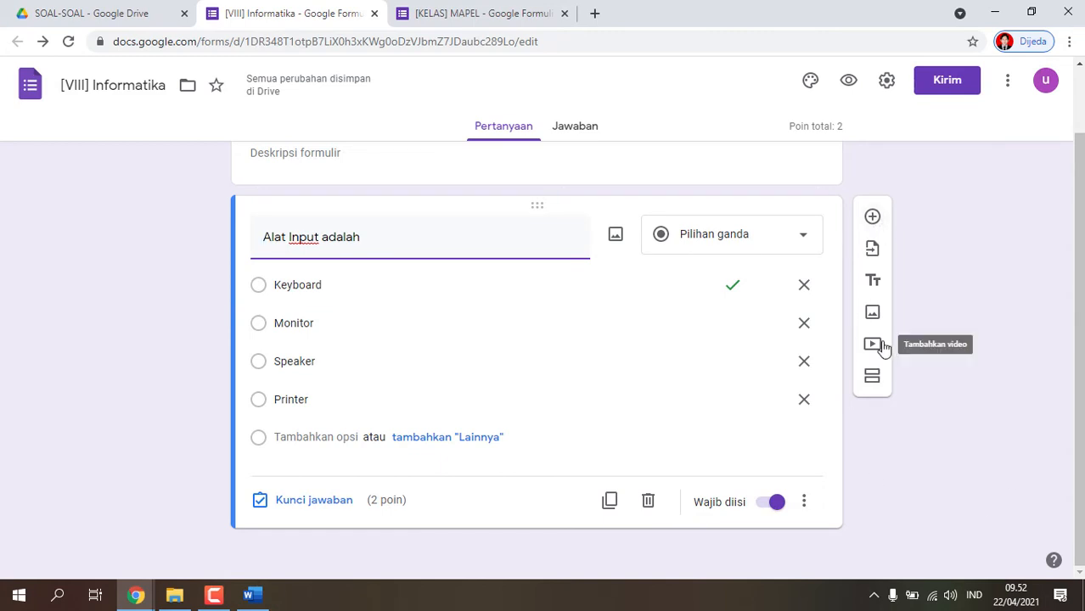
Duplicate the "Alat Input adalah" question and replace "Input" with "Output" in the copy's text.
click(609, 508)
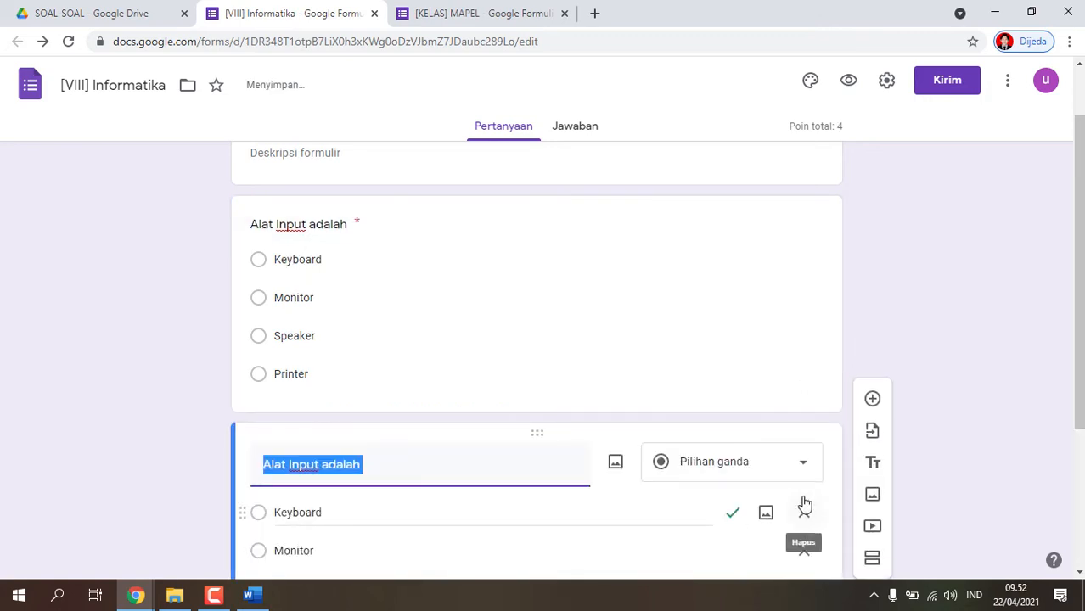
scroll(853, 489, down, 3)
scroll(370, 449, up, 1)
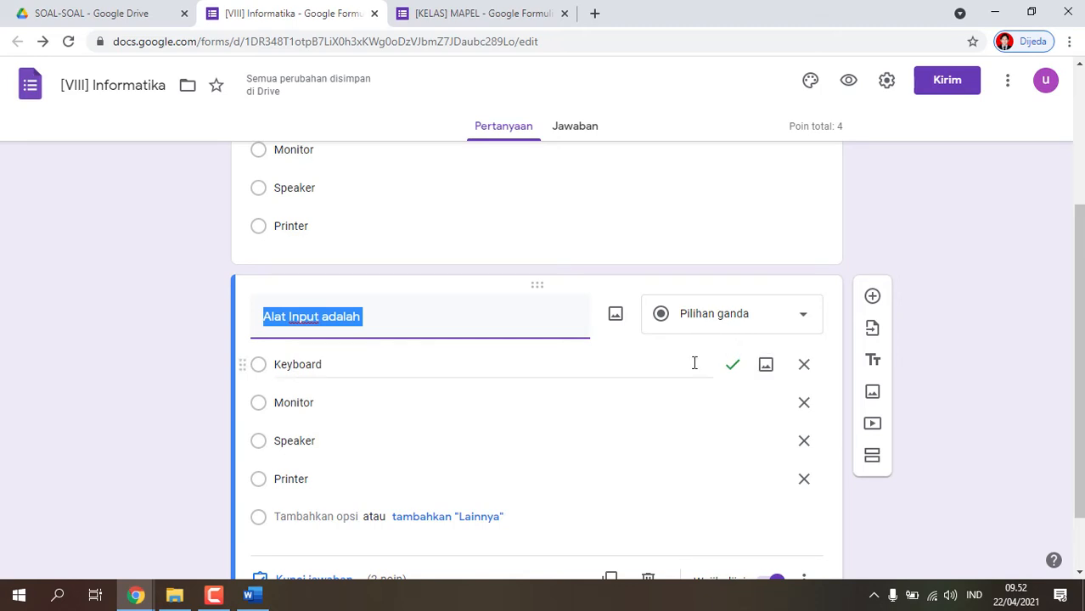
scroll(609, 399, down, 1)
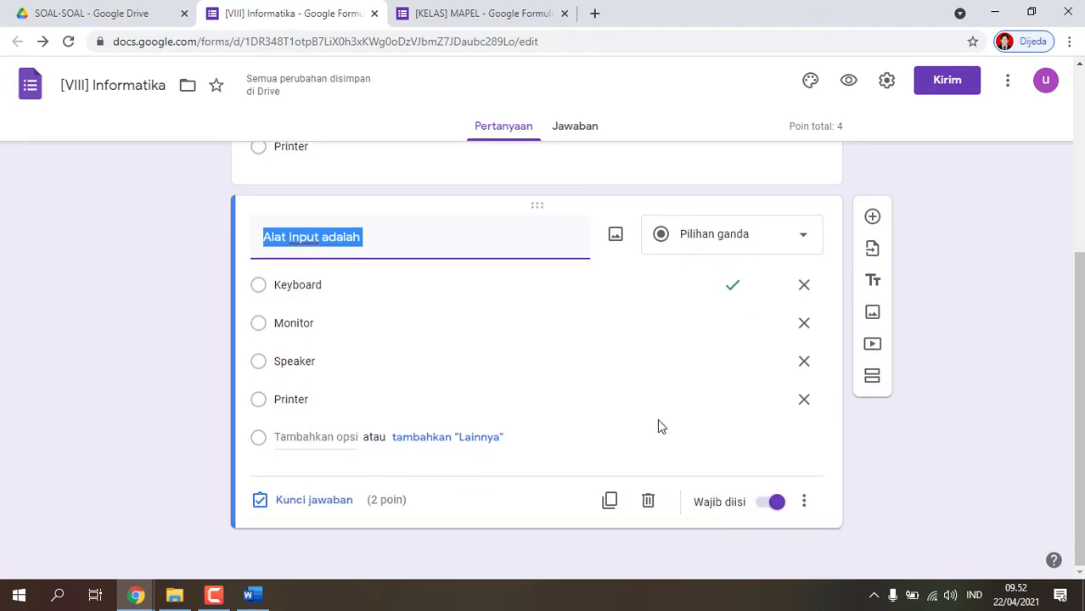
double_click(306, 239)
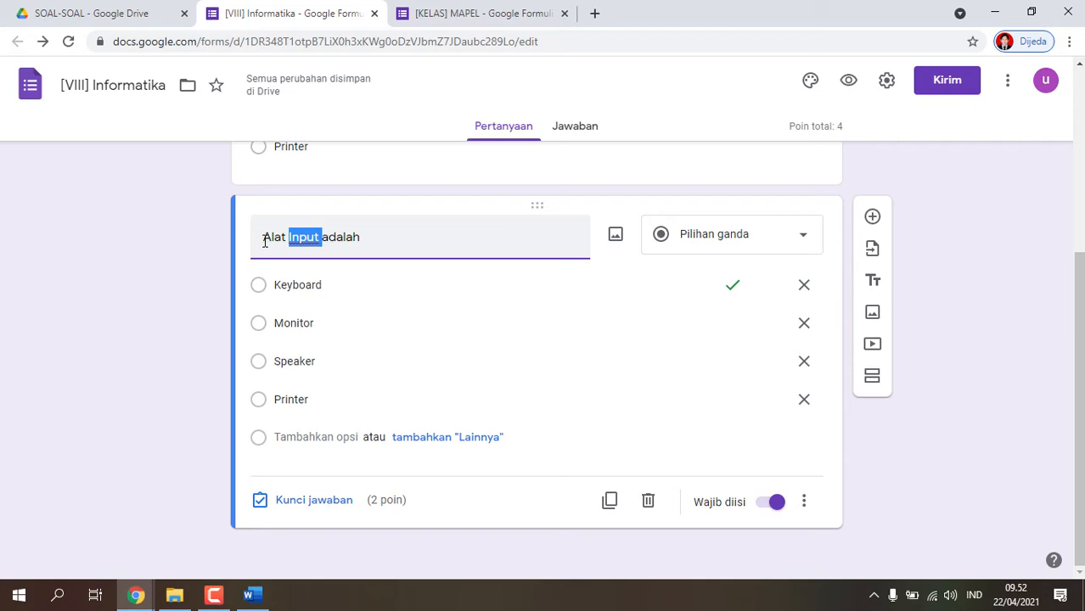
text(Outpu)
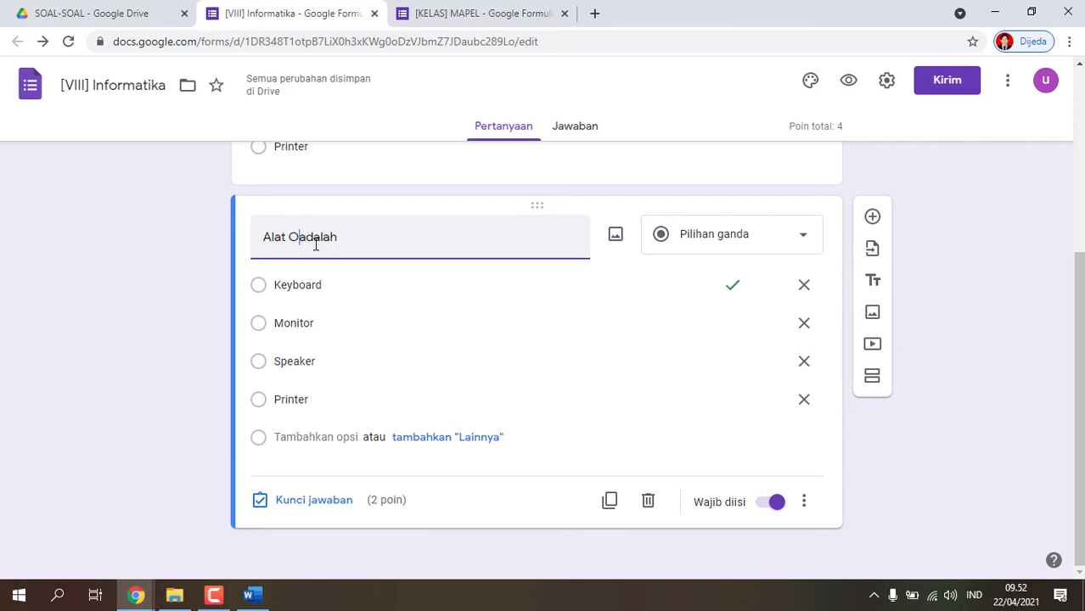
key(BackSpace)
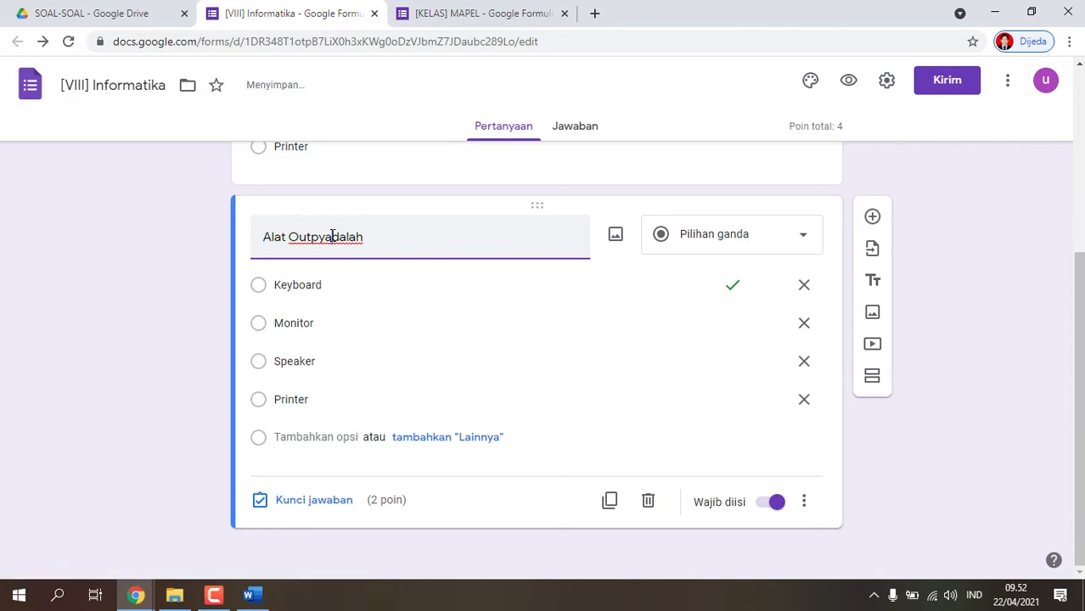
key(BackSpace)
text(ut)
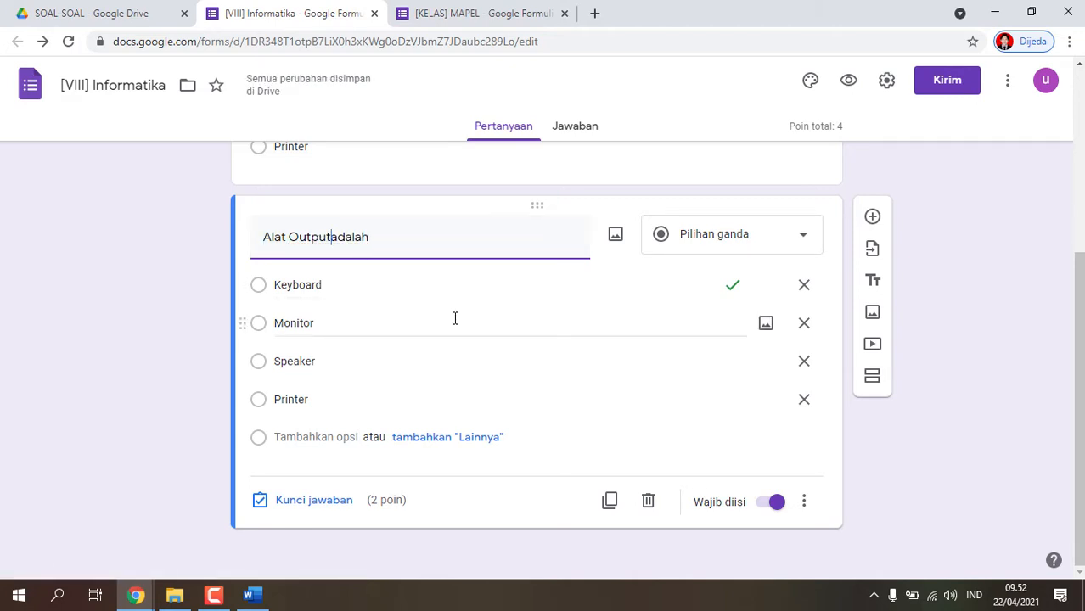
Append "kecuali" to the copied question so it reads "Alat Output adalah kecuali".
key(End)
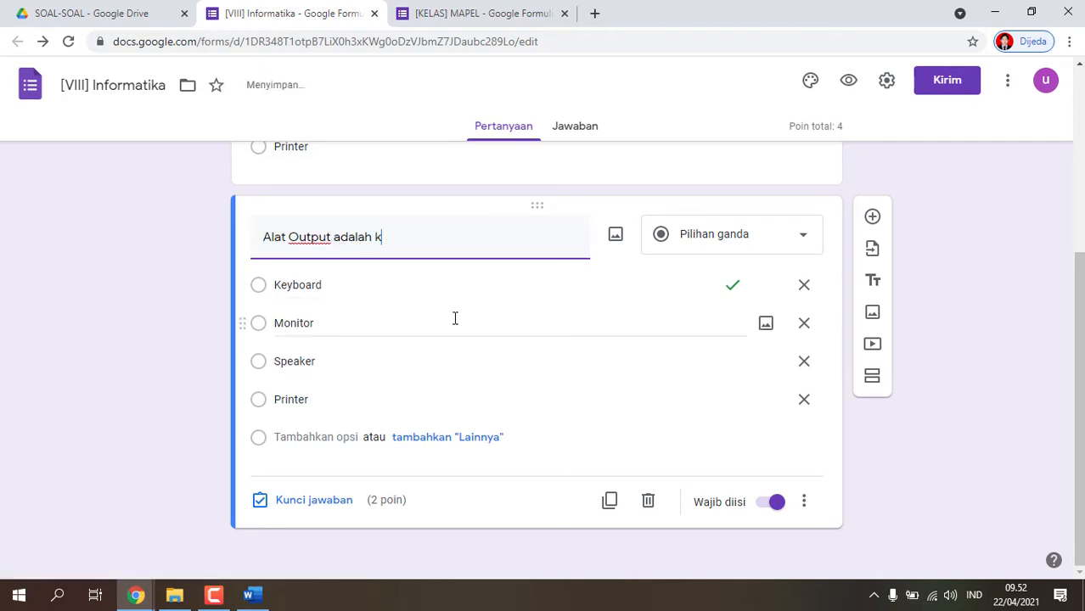
text(kecuali)
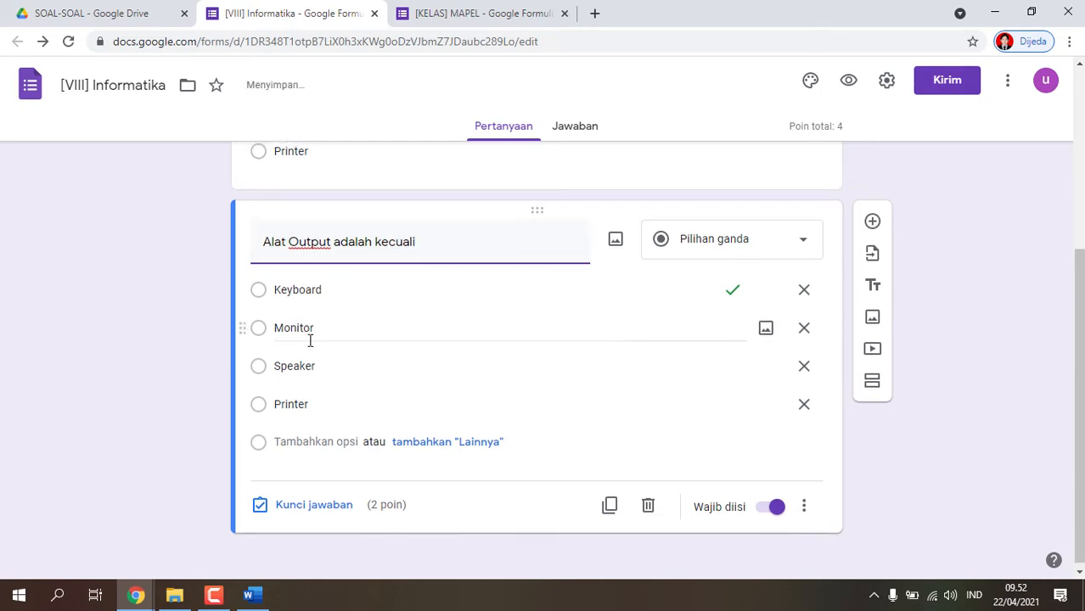
Review the "Alat Input adalah" and "Alat Output adalah kecuali" questions, comparing their wording, answer options and keyed answer.
scroll(153, 340, up, 2)
click(154, 335)
scroll(408, 340, up, 2)
scroll(399, 378, down, 1)
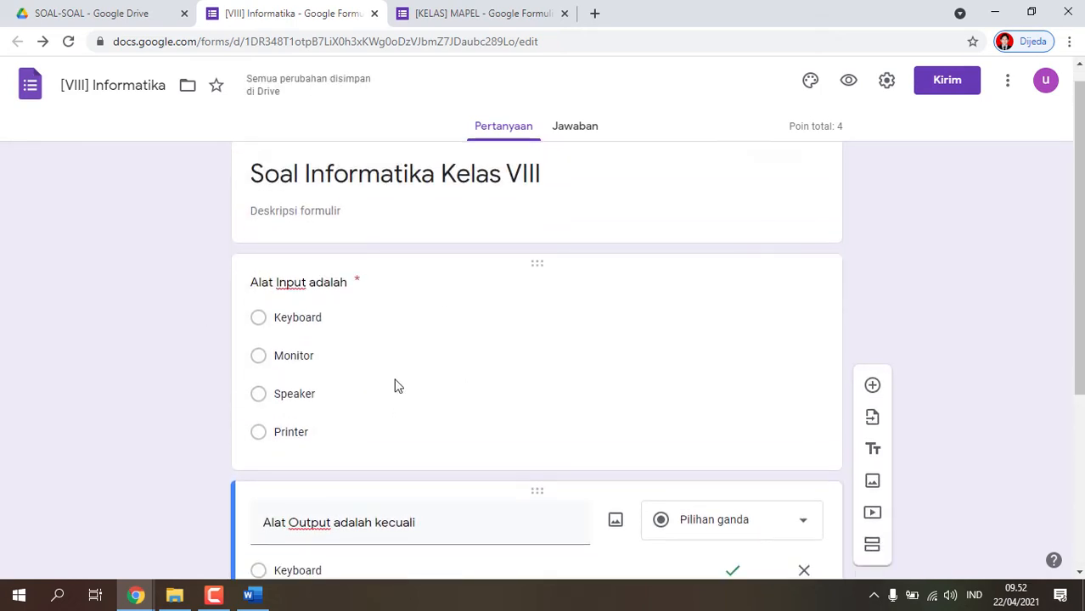
scroll(407, 366, down, 2)
scroll(407, 366, up, 2)
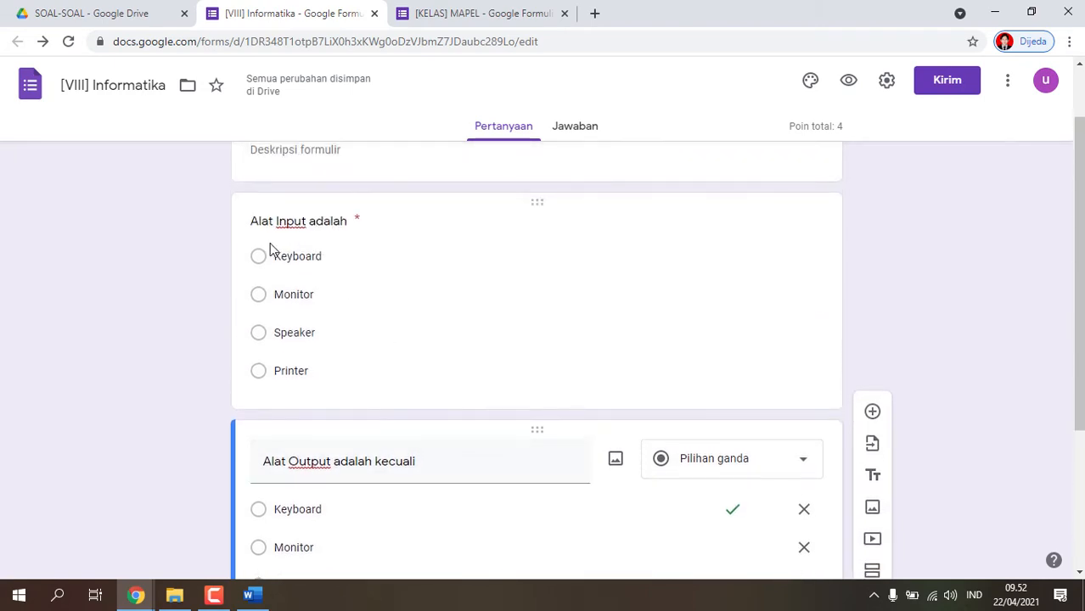
scroll(344, 291, down, 2)
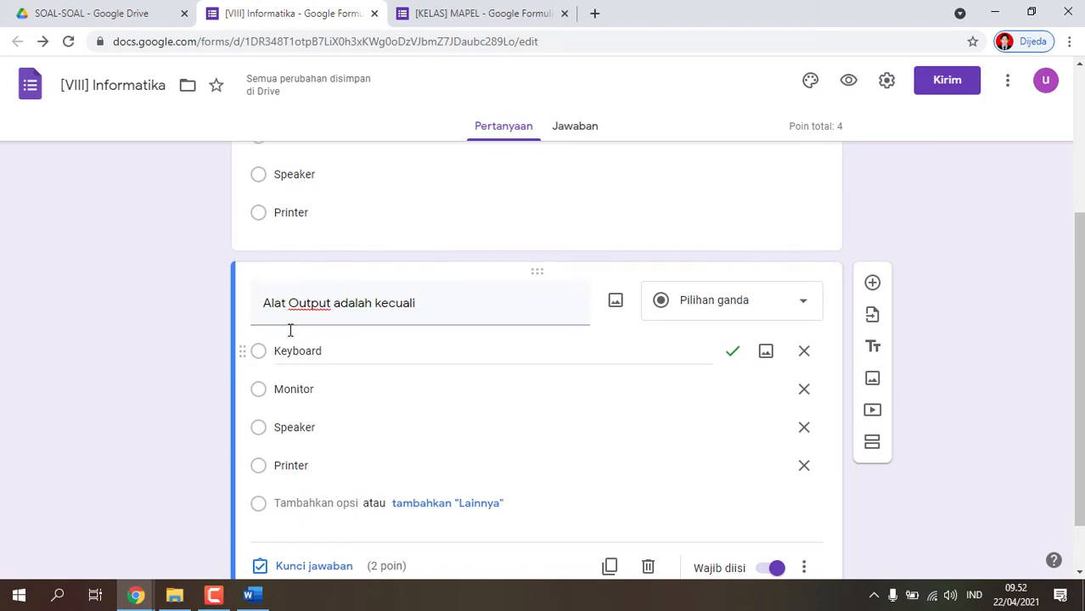
scroll(465, 293, up, 1)
scroll(458, 432, down, 1)
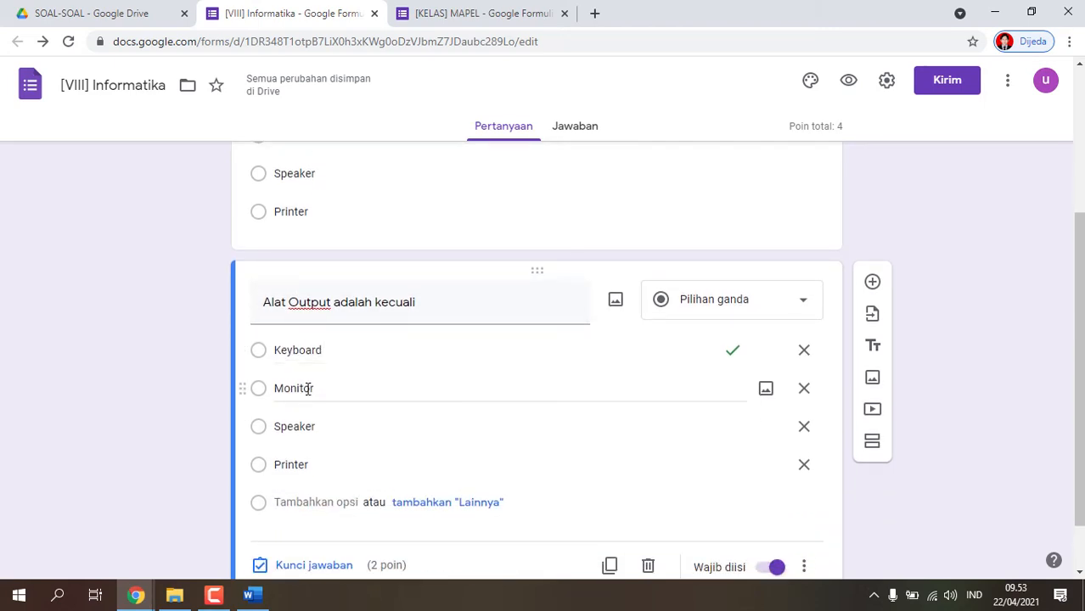
scroll(634, 381, up, 1)
scroll(639, 335, up, 1)
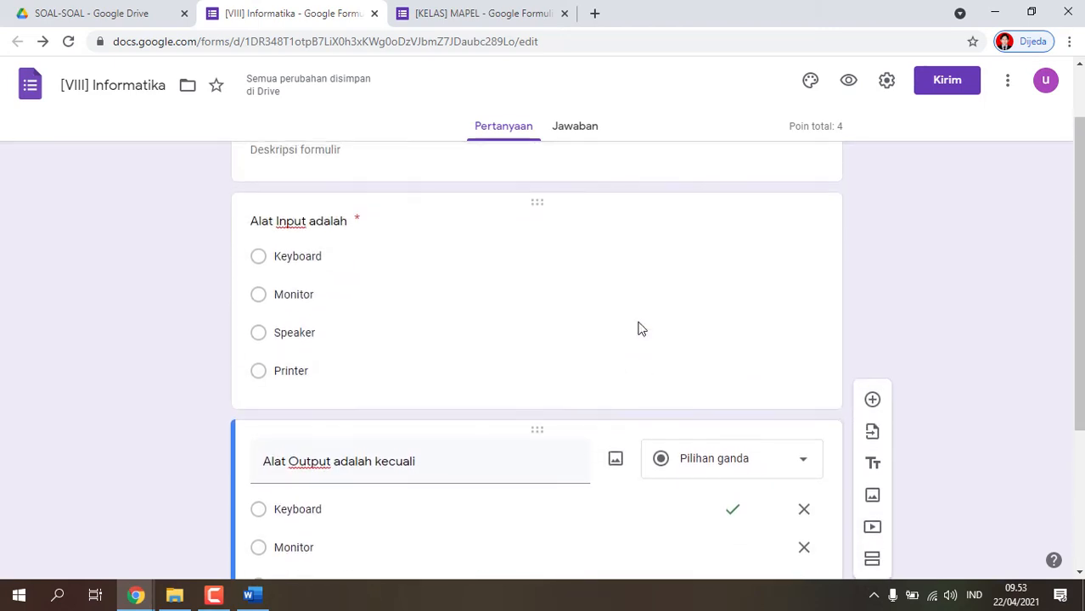
scroll(682, 367, down, 3)
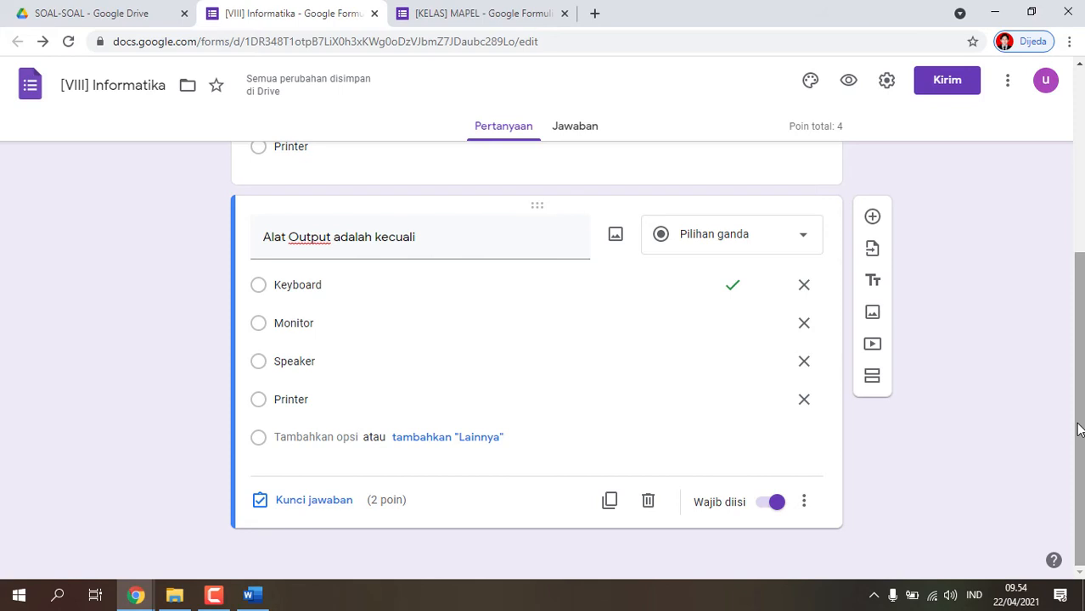
scroll(765, 383, up, 3)
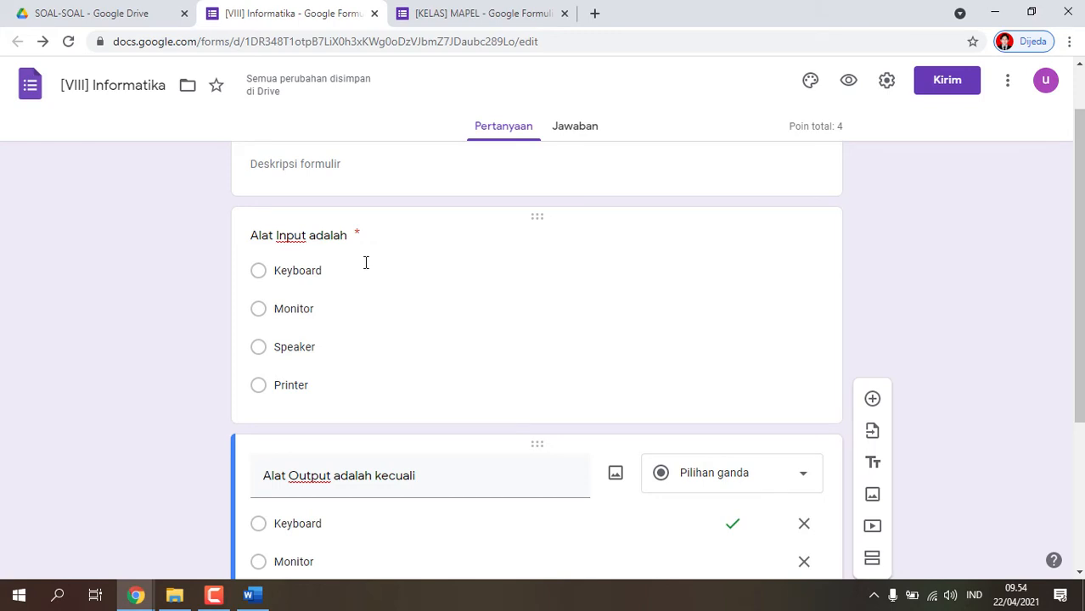
scroll(550, 306, down, 2)
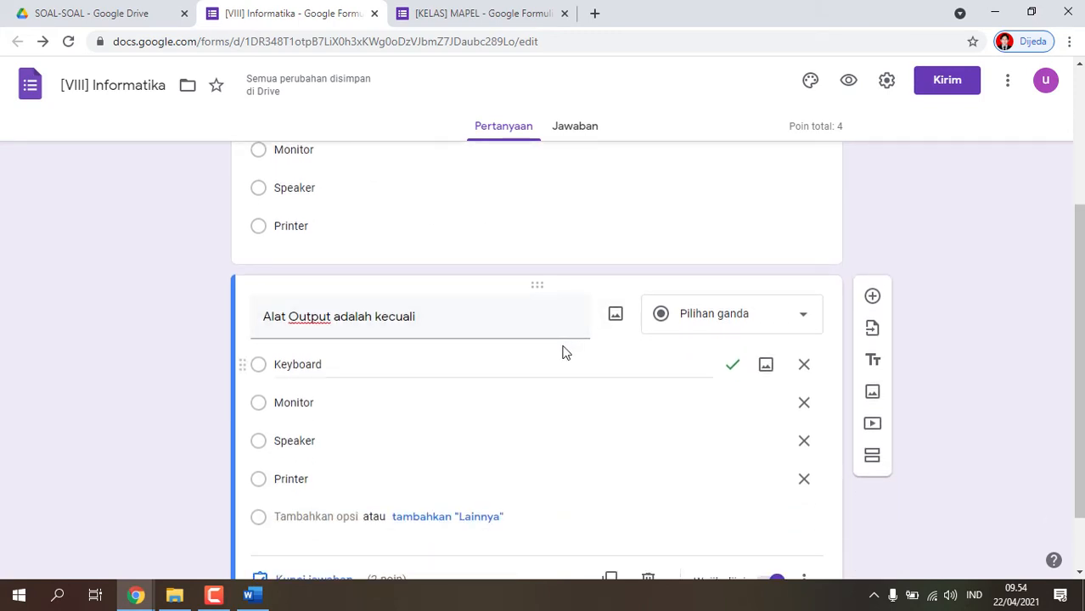
scroll(600, 372, up, 1)
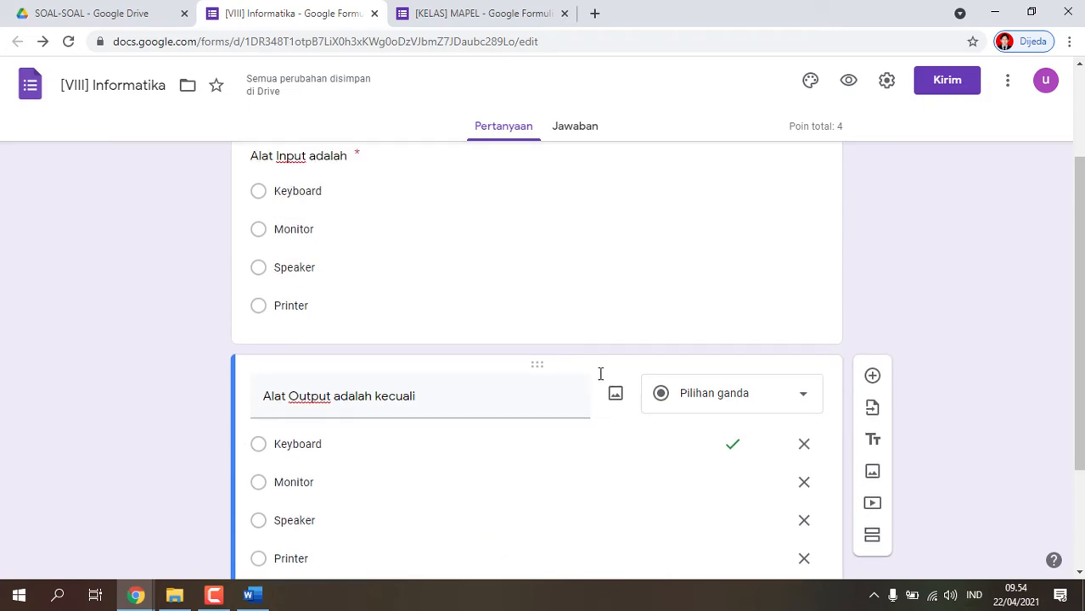
scroll(599, 374, down, 2)
scroll(600, 373, down, 1)
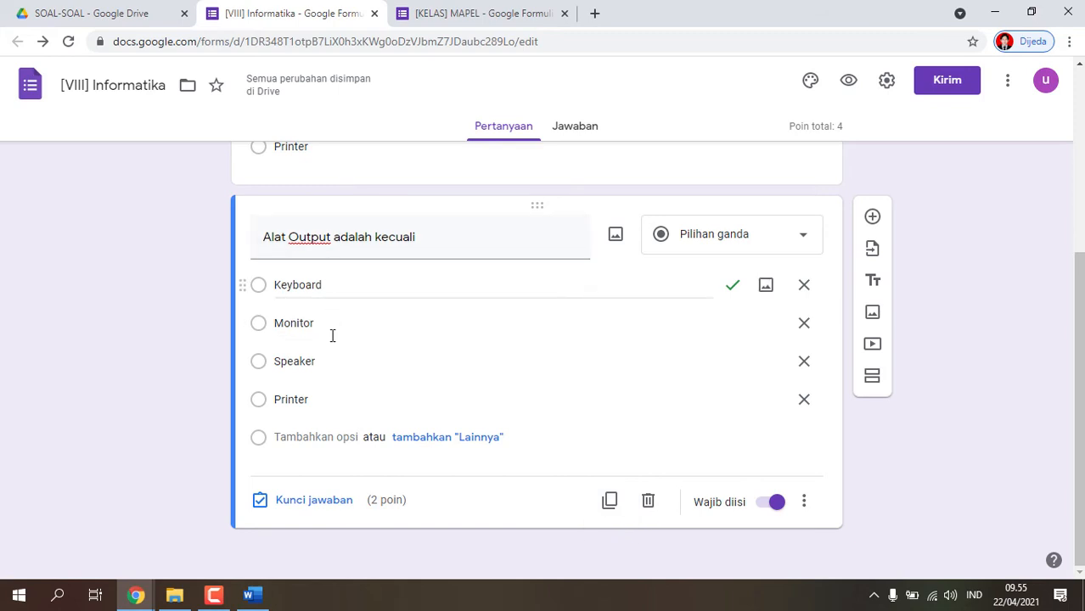
Add a new multiple-choice question below the output question and make it worth 2 points.
click(872, 219)
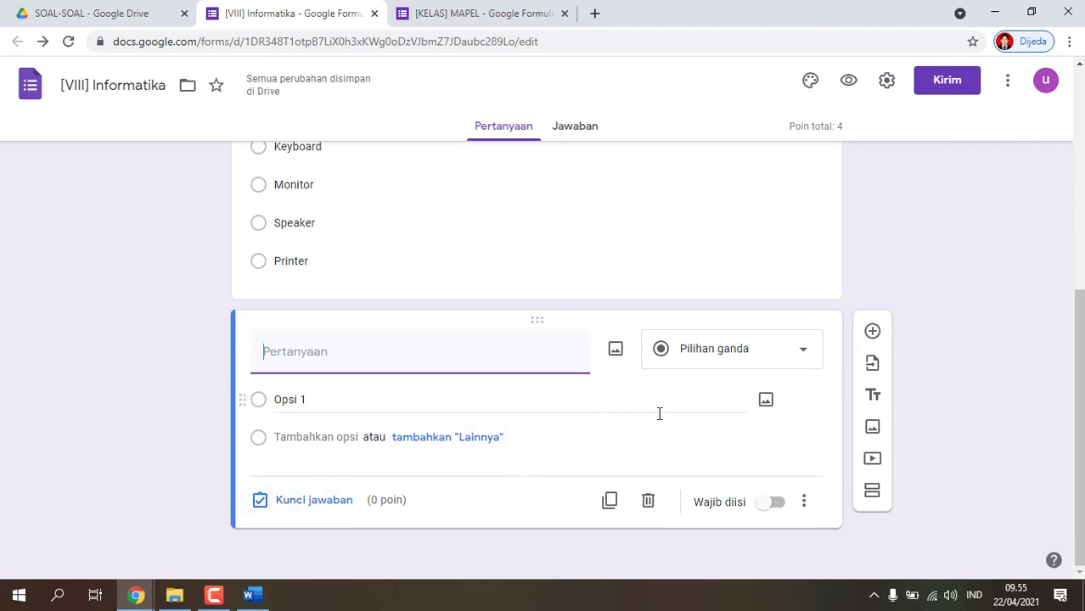
click(314, 501)
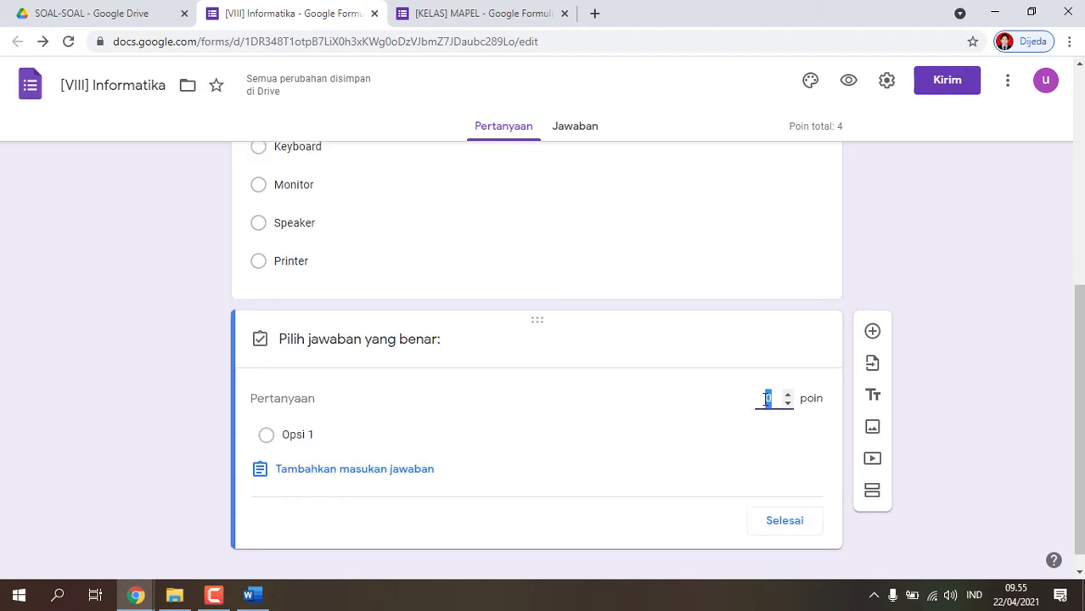
text(2)
click(774, 527)
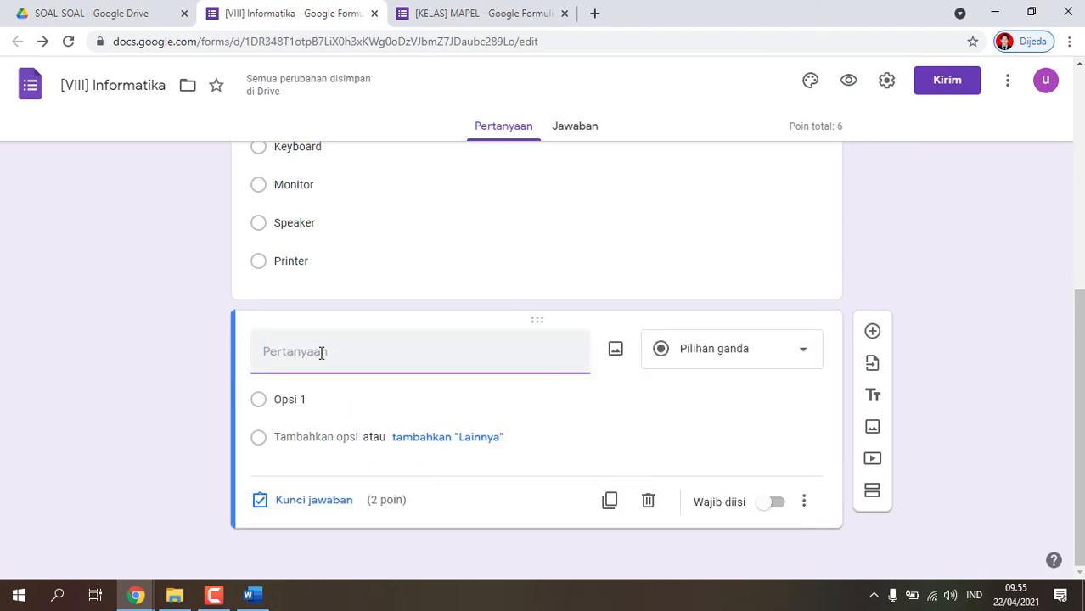
Enter "pertanyaan" as the new question's text and give it the answer options "a", "b", "c" and "d".
text(pert)
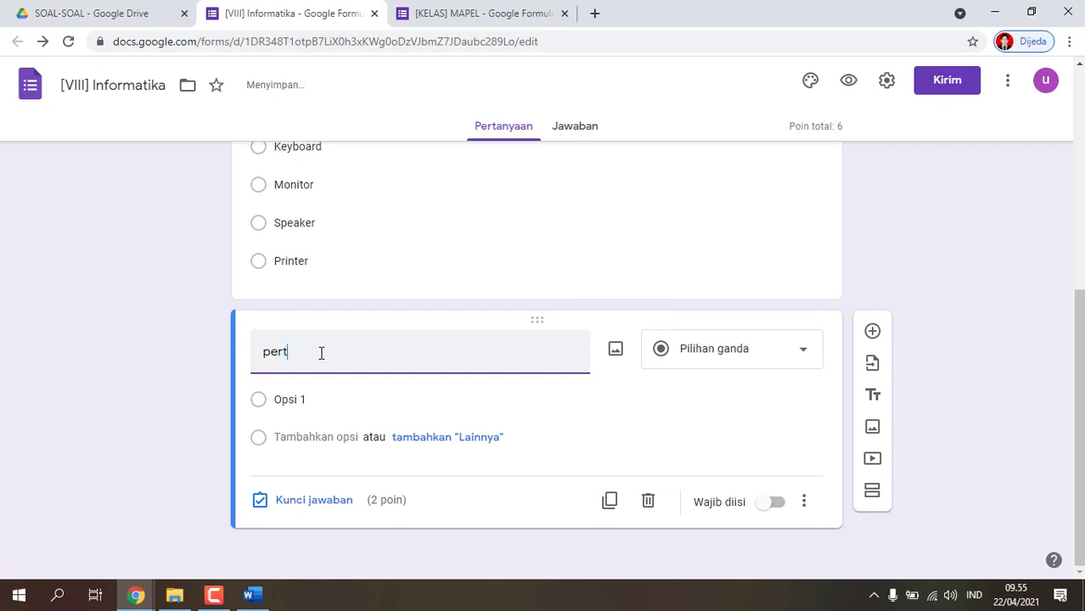
text(anyaan)
click(286, 399)
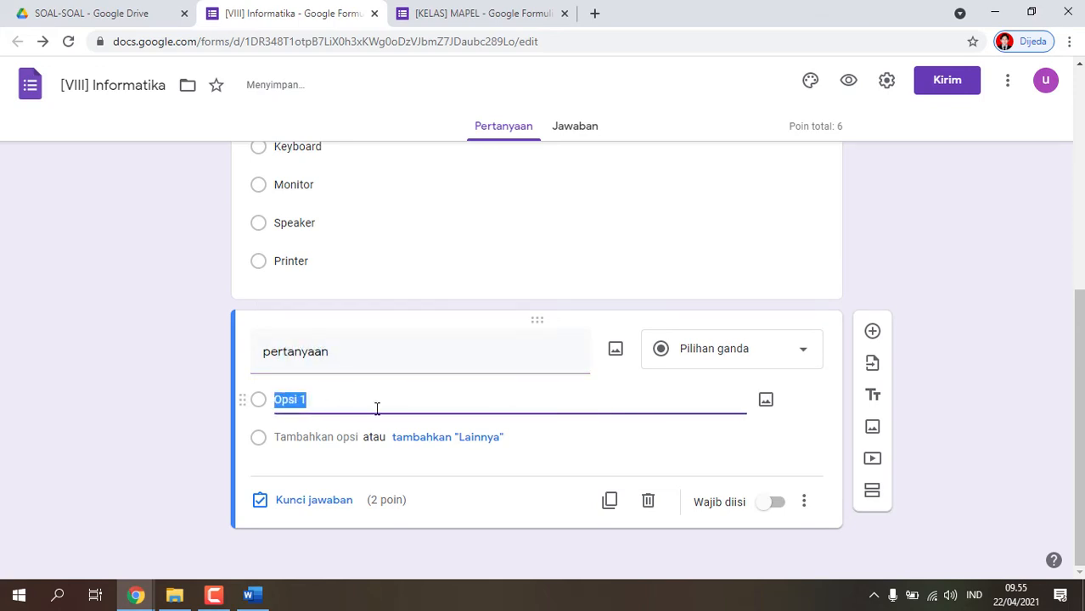
text(a)
click(325, 437)
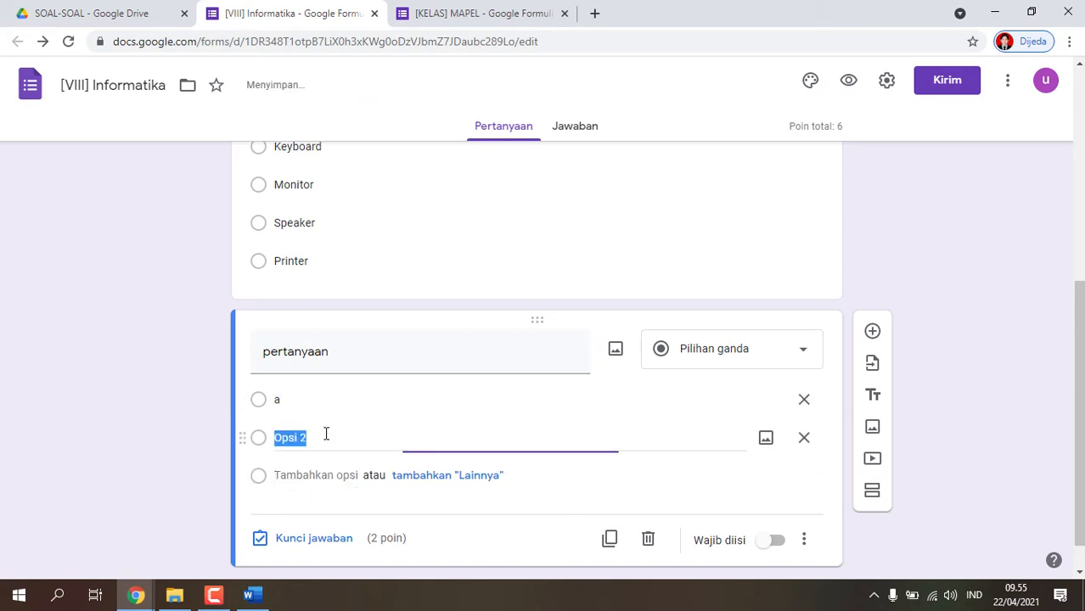
text(b)
click(321, 474)
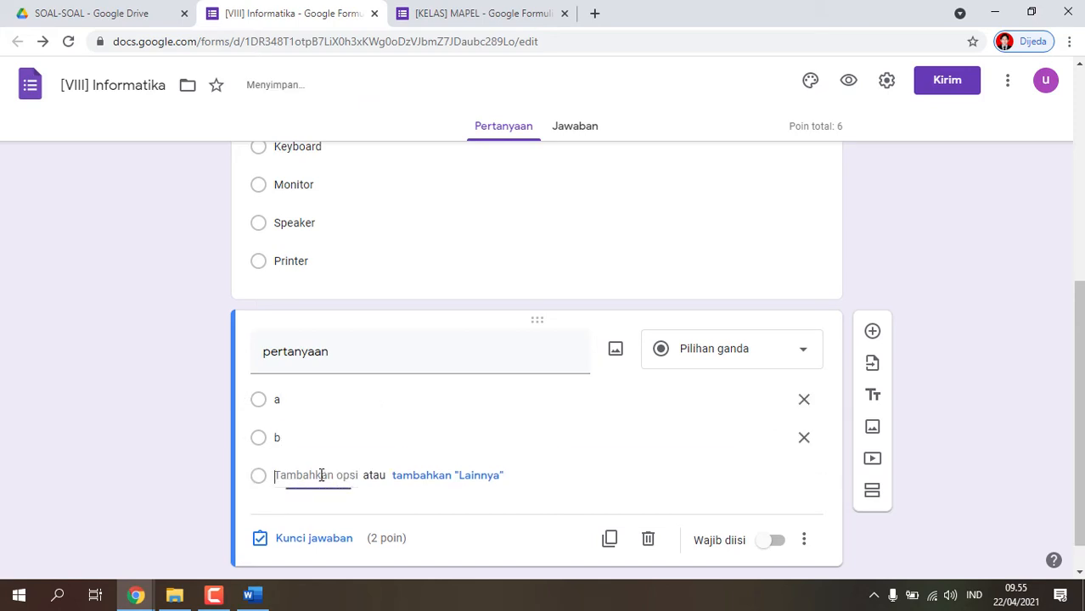
text(c)
click(304, 513)
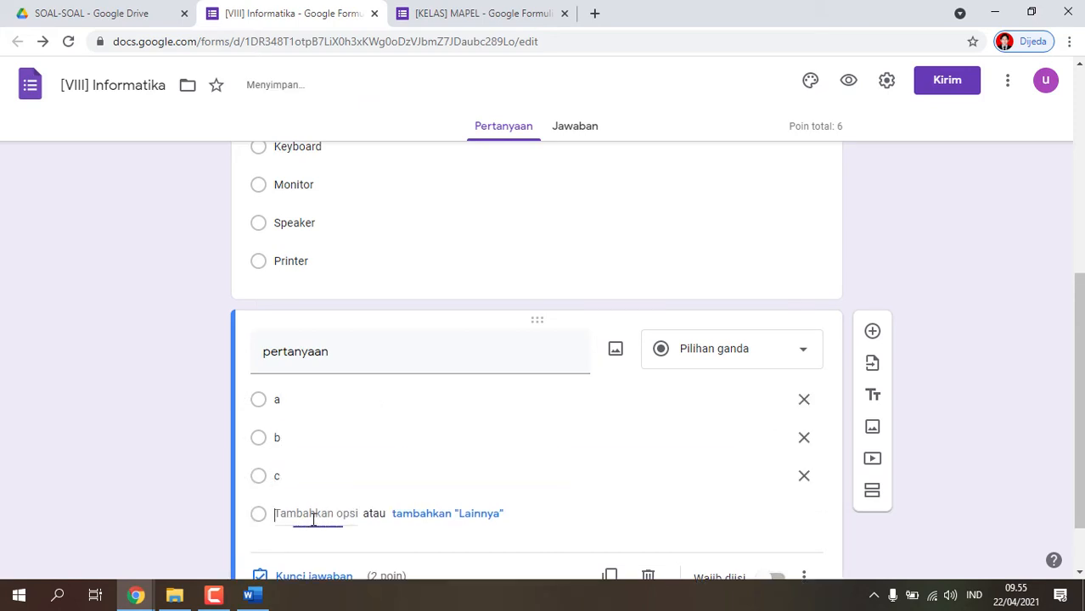
text(d)
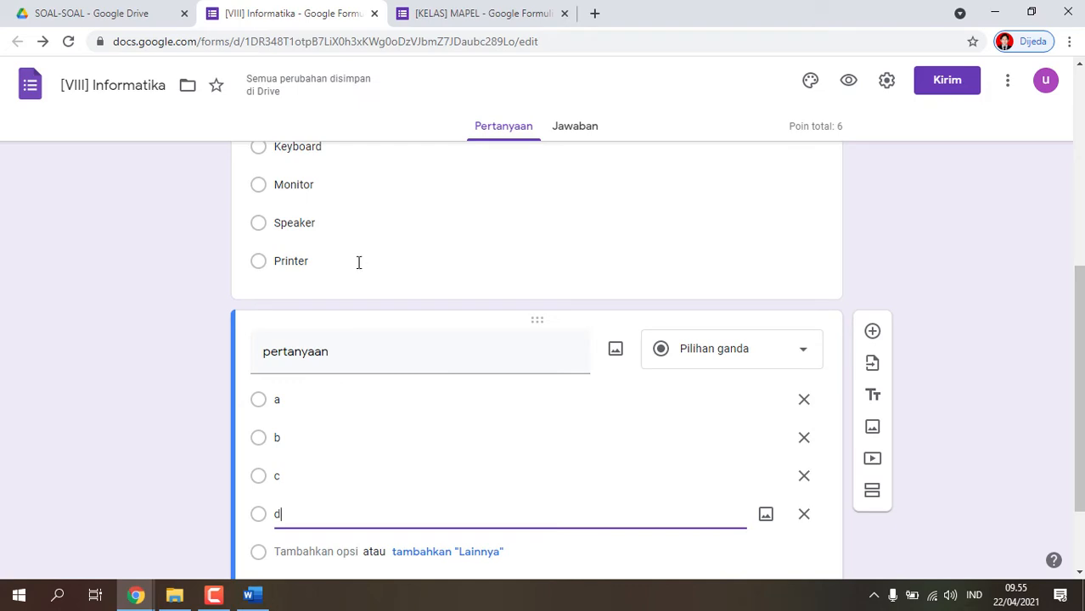
Set option b as the correct answer in the "pertanyaan" question's answer key.
scroll(353, 395, down, 1)
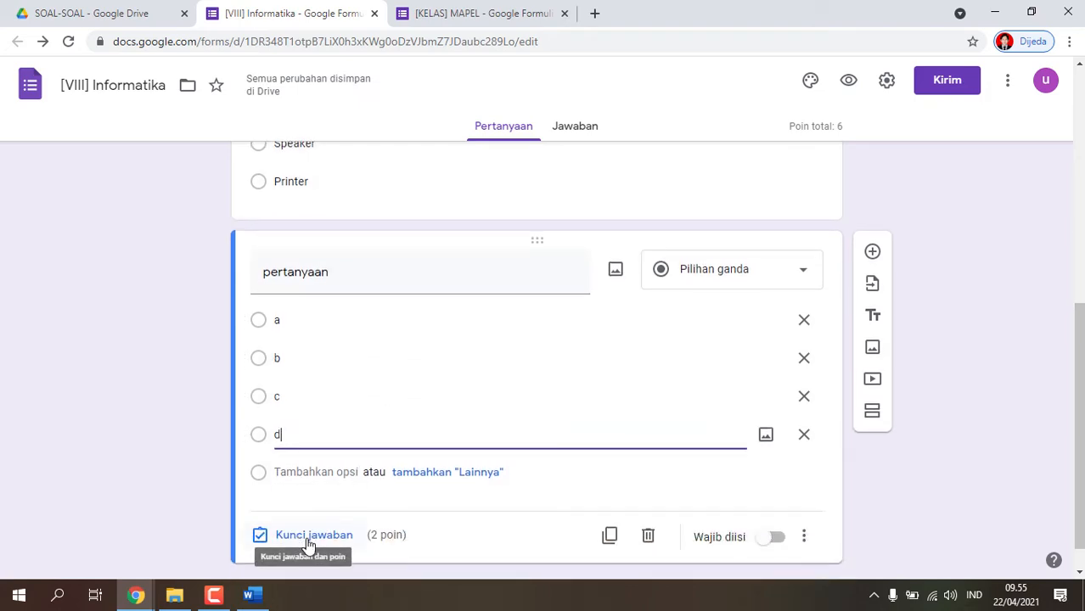
click(314, 536)
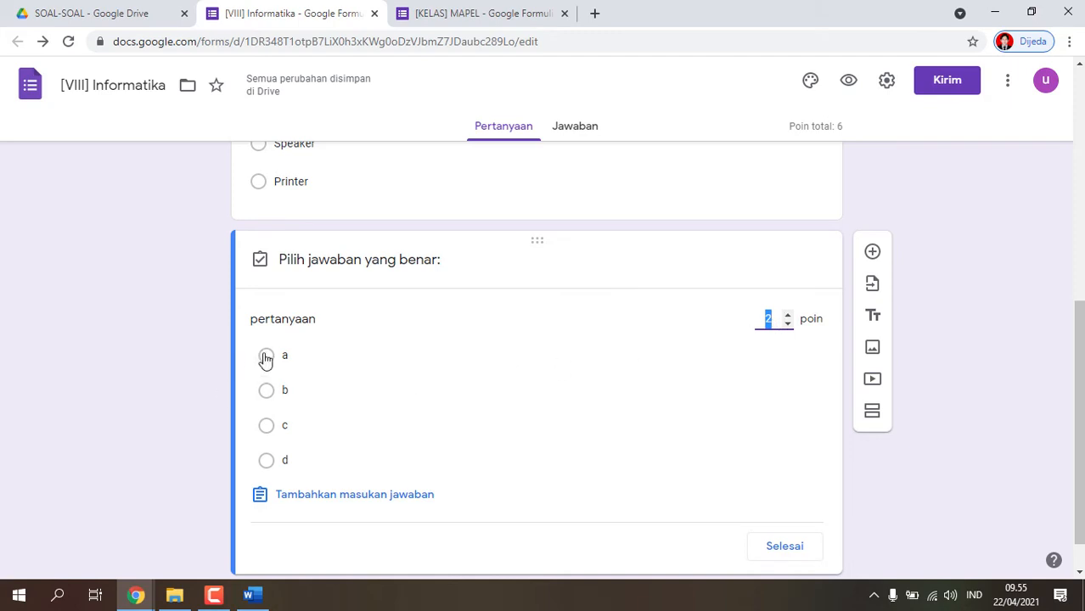
click(272, 402)
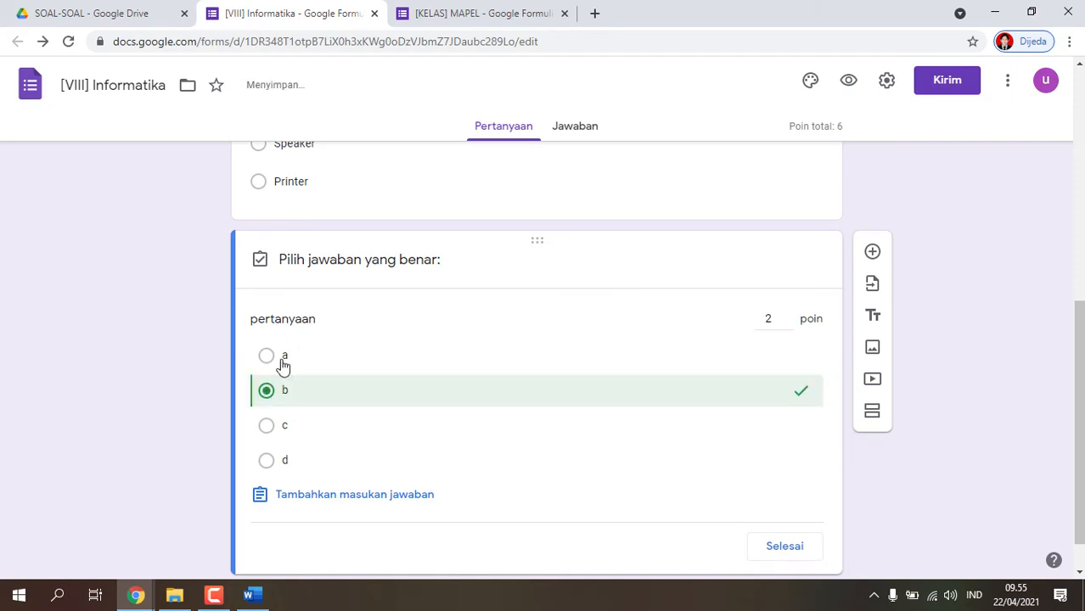
click(782, 548)
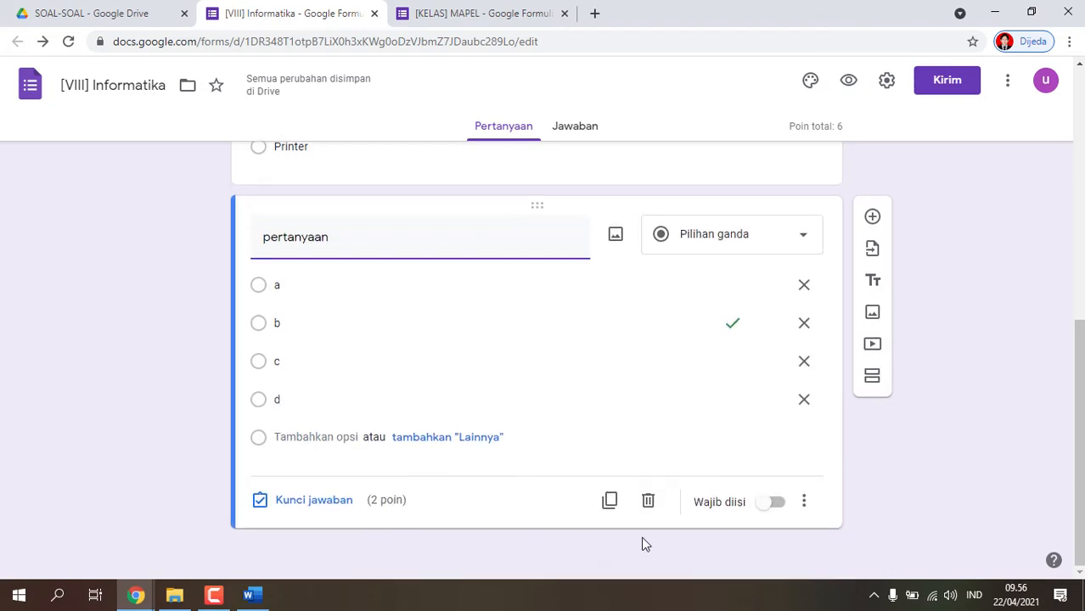
Add another blank multiple-choice question below the "pertanyaan" question.
scroll(414, 417, up, 4)
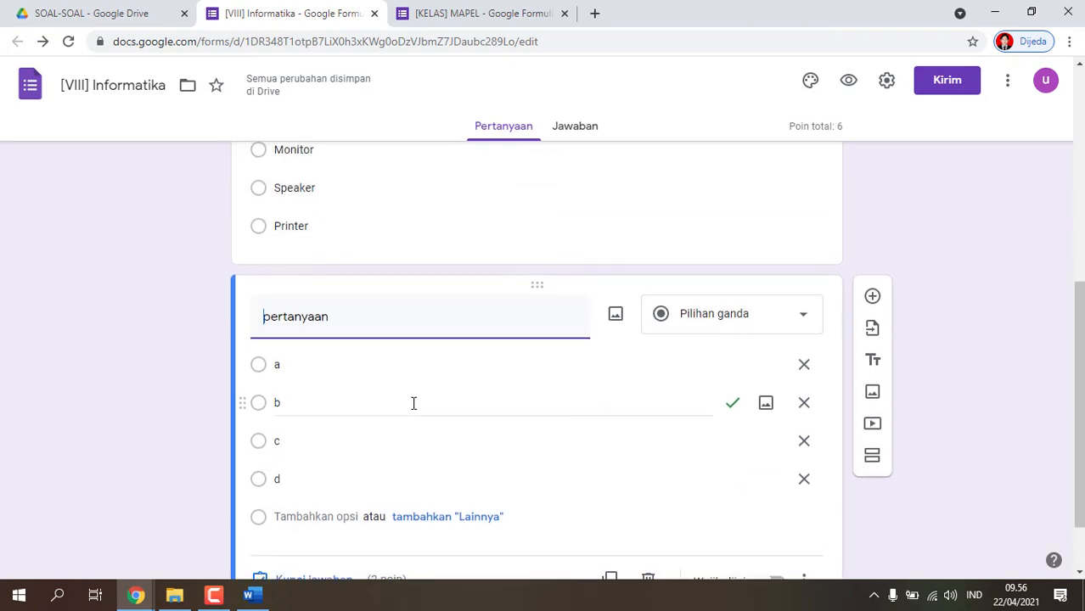
scroll(432, 385, down, 4)
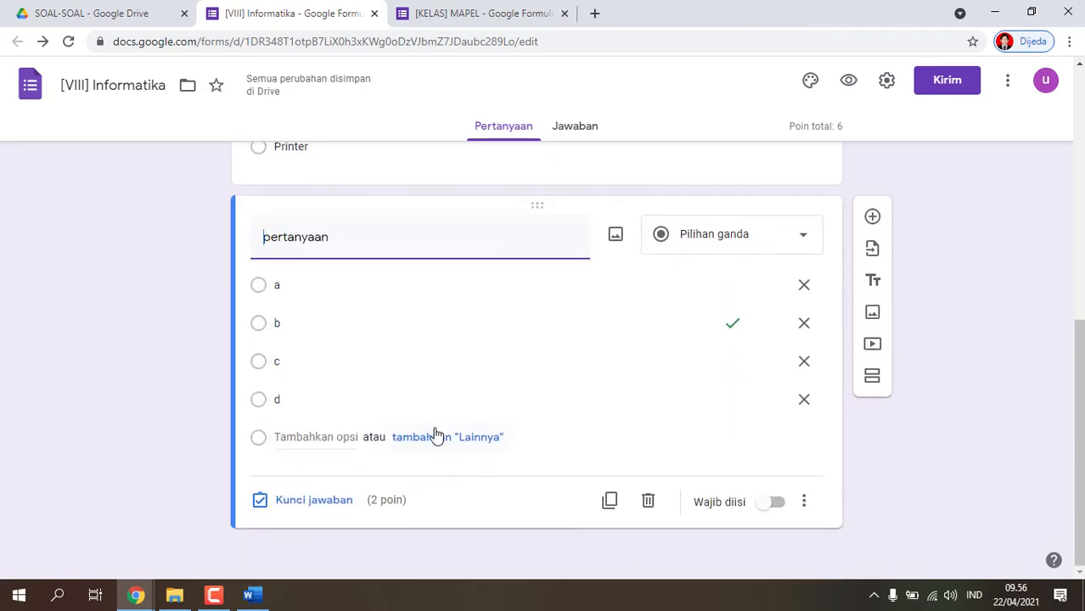
scroll(475, 467, up, 3)
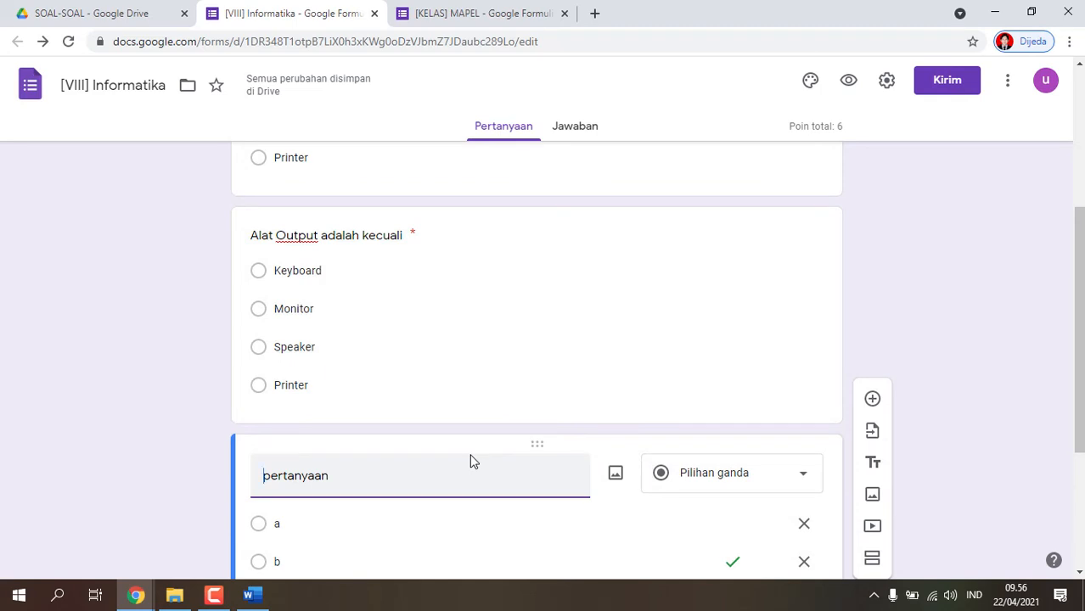
scroll(473, 461, down, 3)
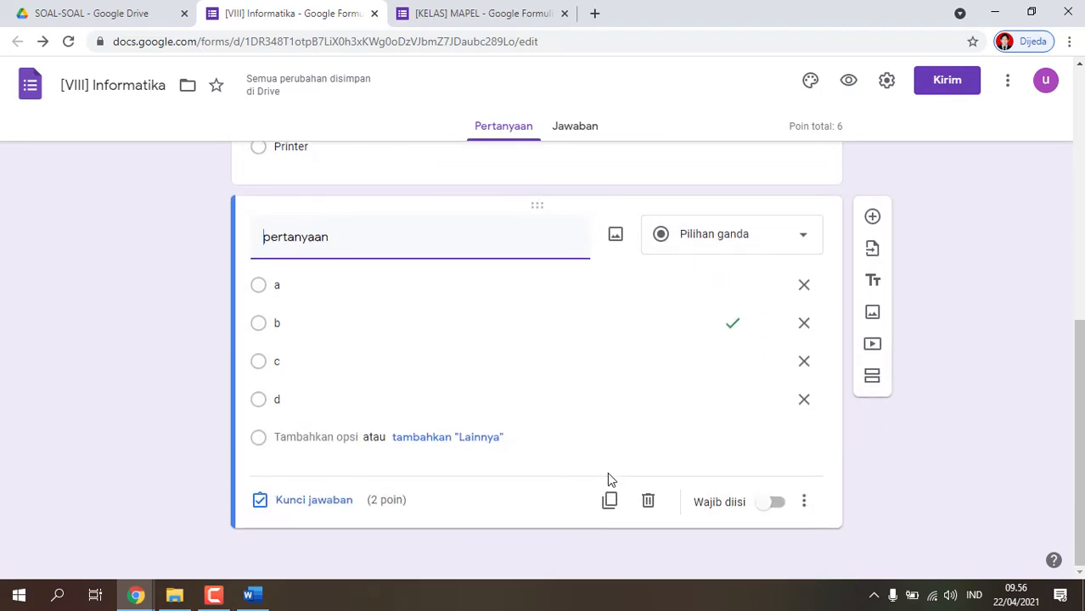
scroll(607, 480, up, 3)
scroll(436, 409, down, 2)
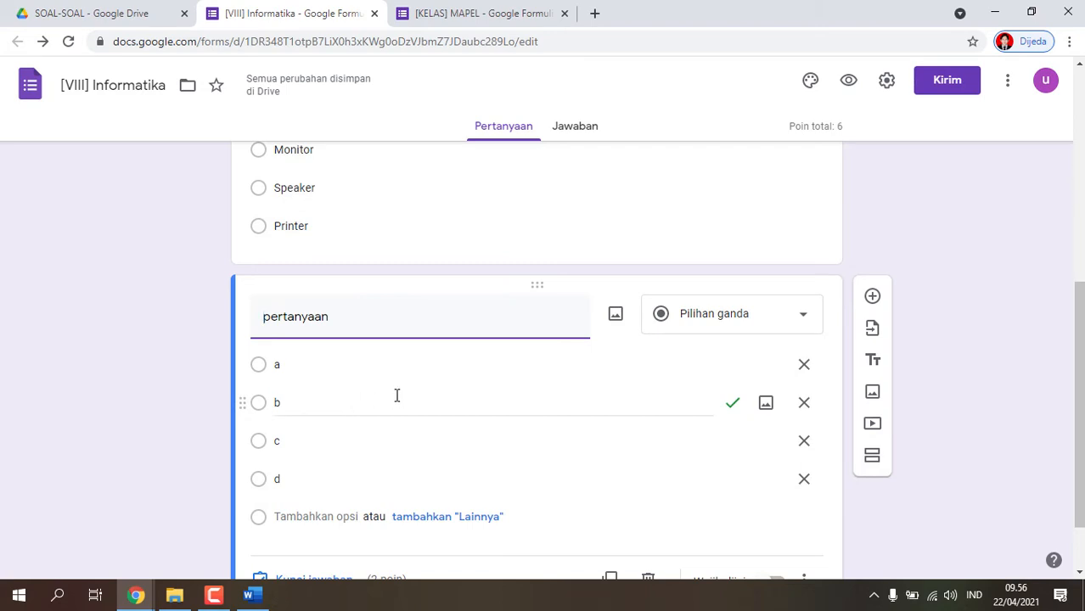
scroll(398, 399, down, 1)
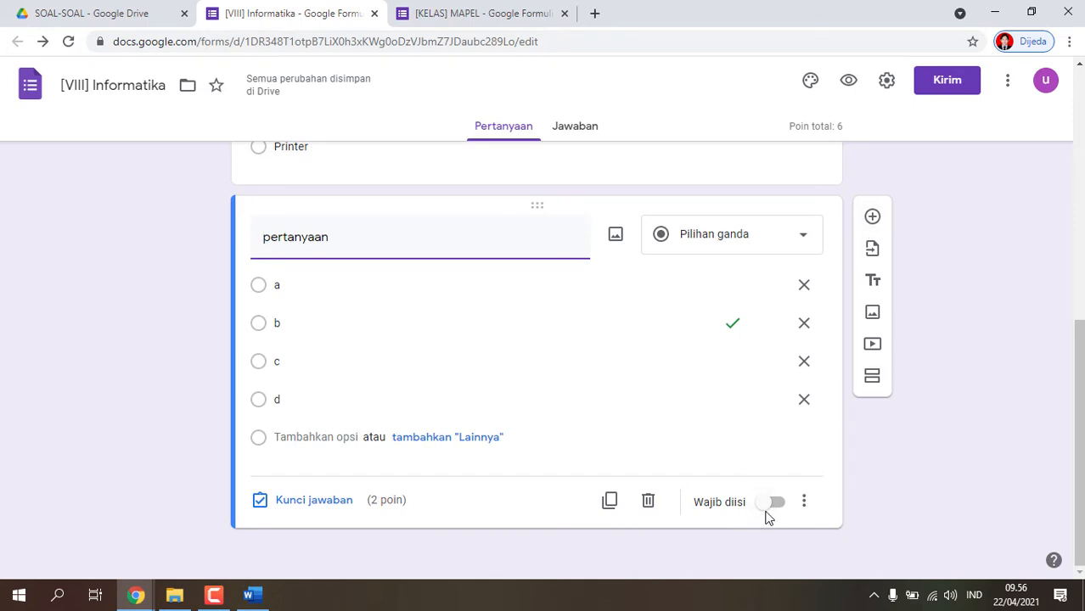
click(871, 217)
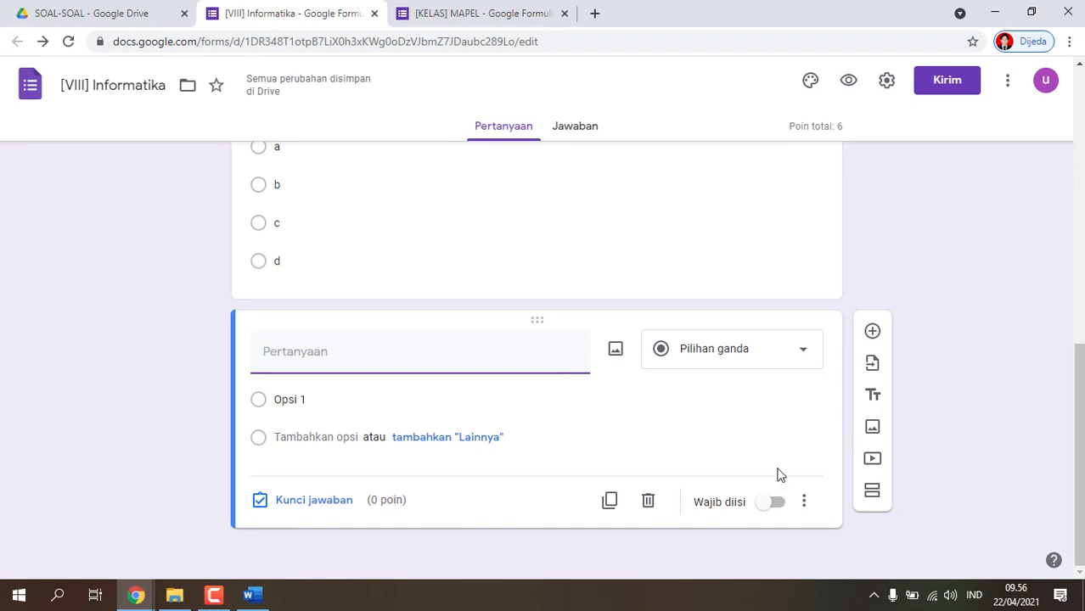
Duplicate the "Alat Output adalah kecuali" question with its options, answer key and points.
scroll(718, 397, up, 6)
click(582, 369)
scroll(635, 399, down, 3)
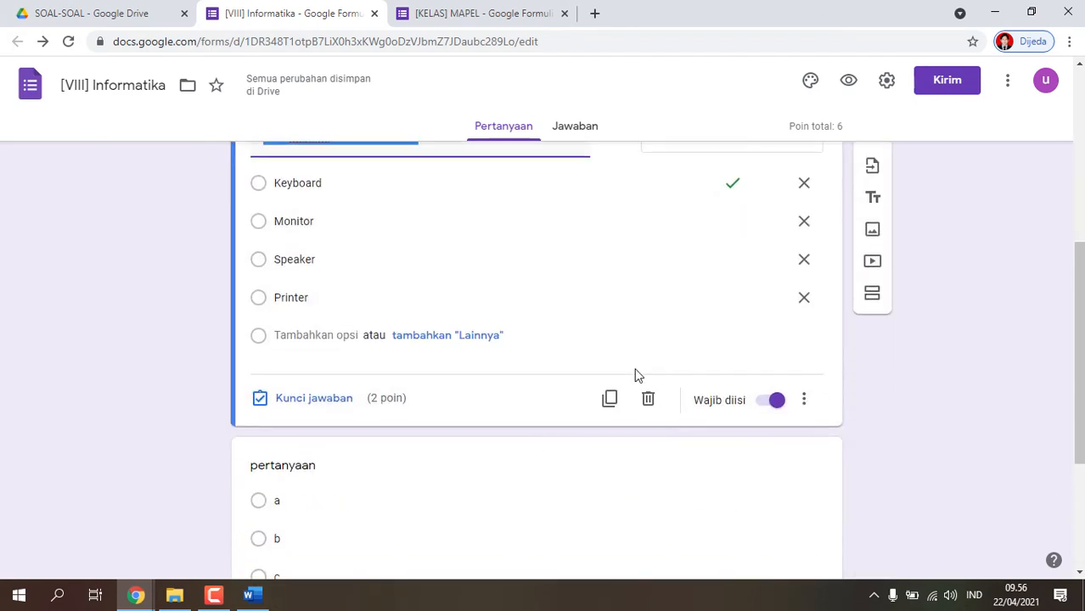
scroll(412, 368, up, 2)
scroll(639, 459, down, 1)
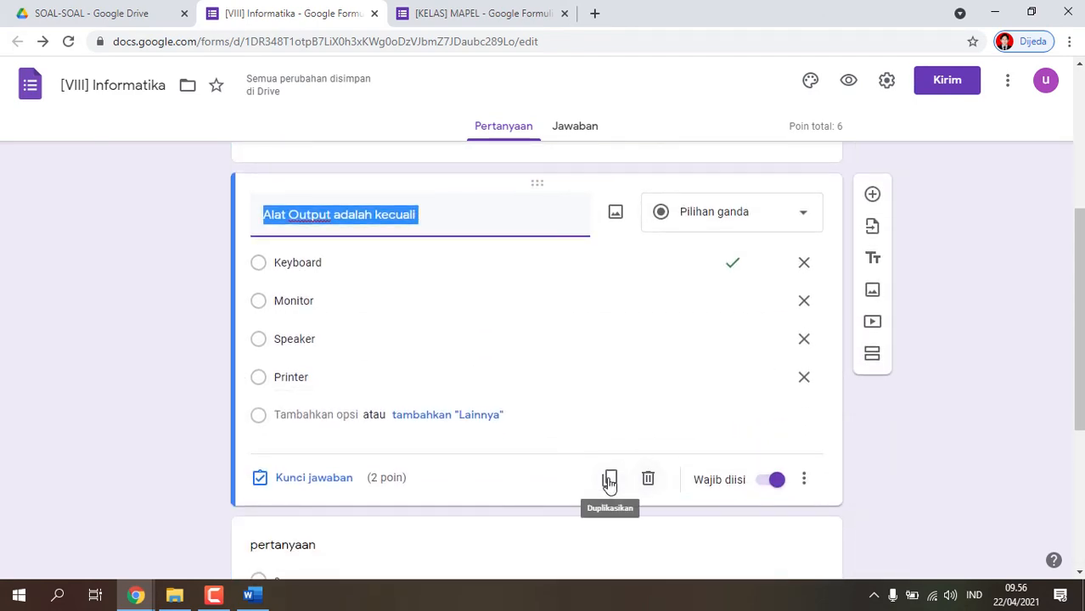
click(609, 478)
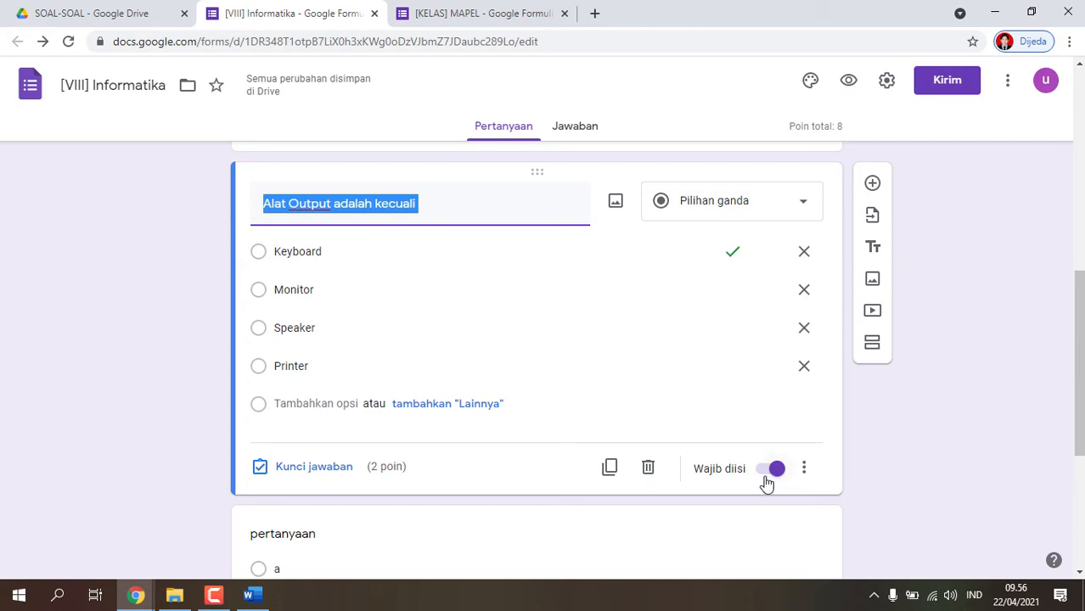
Delete the "pertanyaan" question and the blank multiple-choice question at the end of the form.
scroll(767, 480, down, 2)
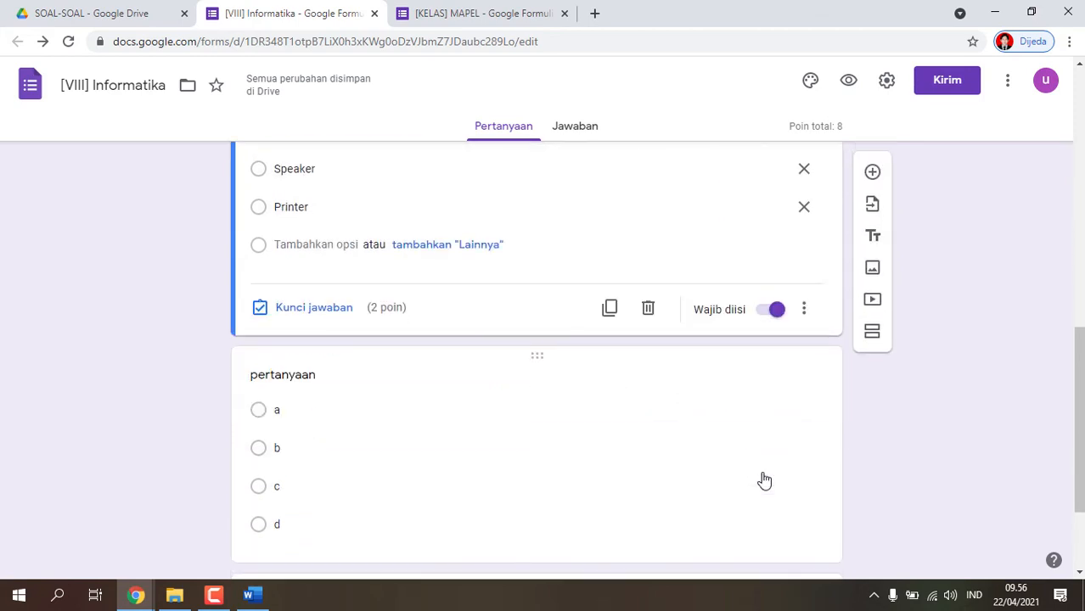
scroll(764, 481, down, 1)
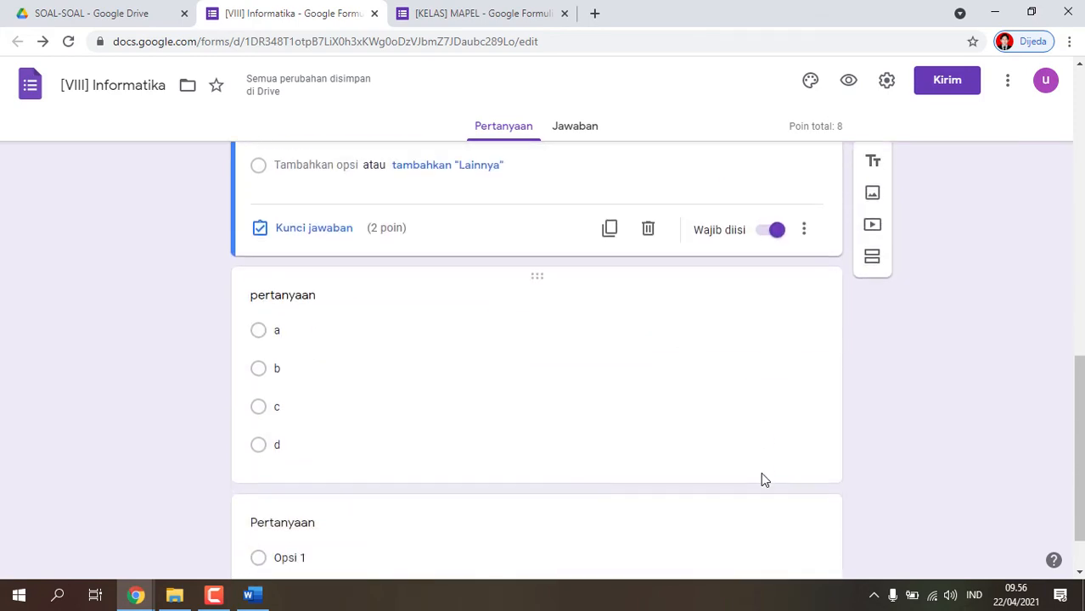
click(557, 408)
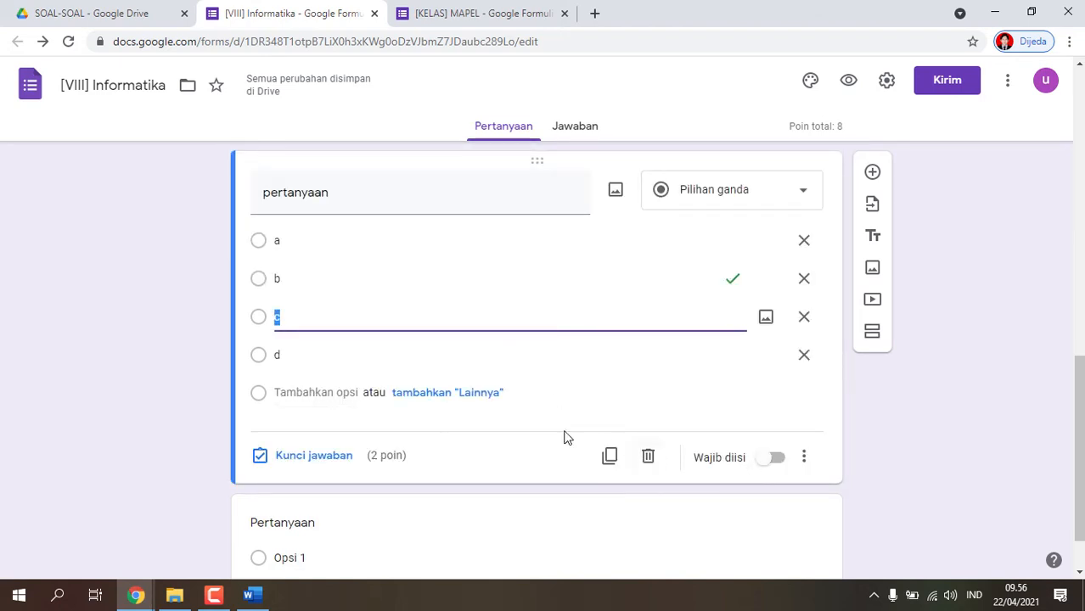
scroll(458, 468, down, 1)
scroll(547, 442, up, 4)
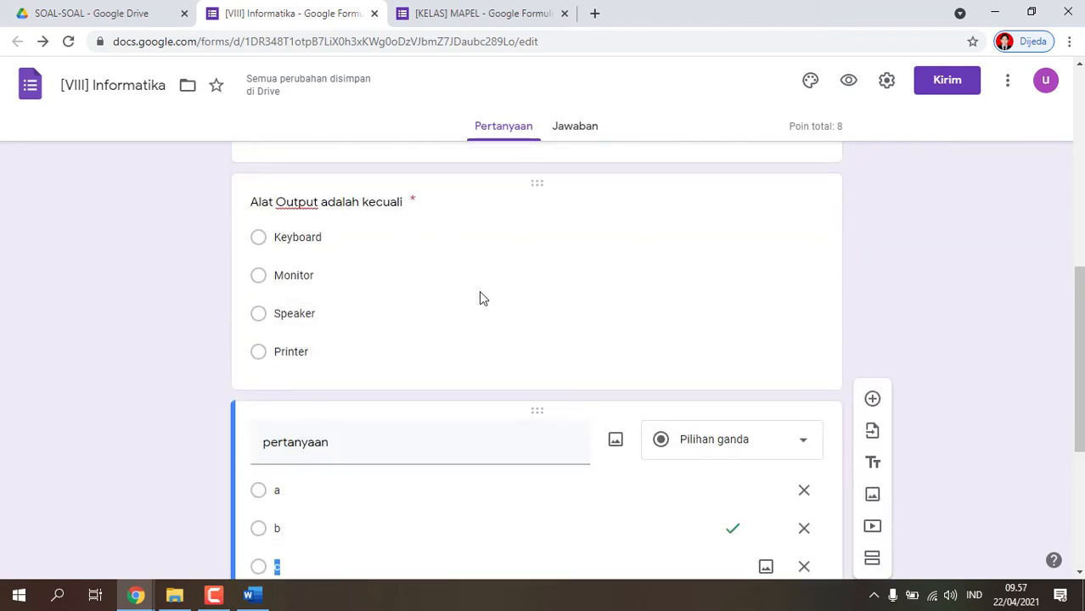
scroll(473, 292, up, 3)
scroll(474, 293, up, 1)
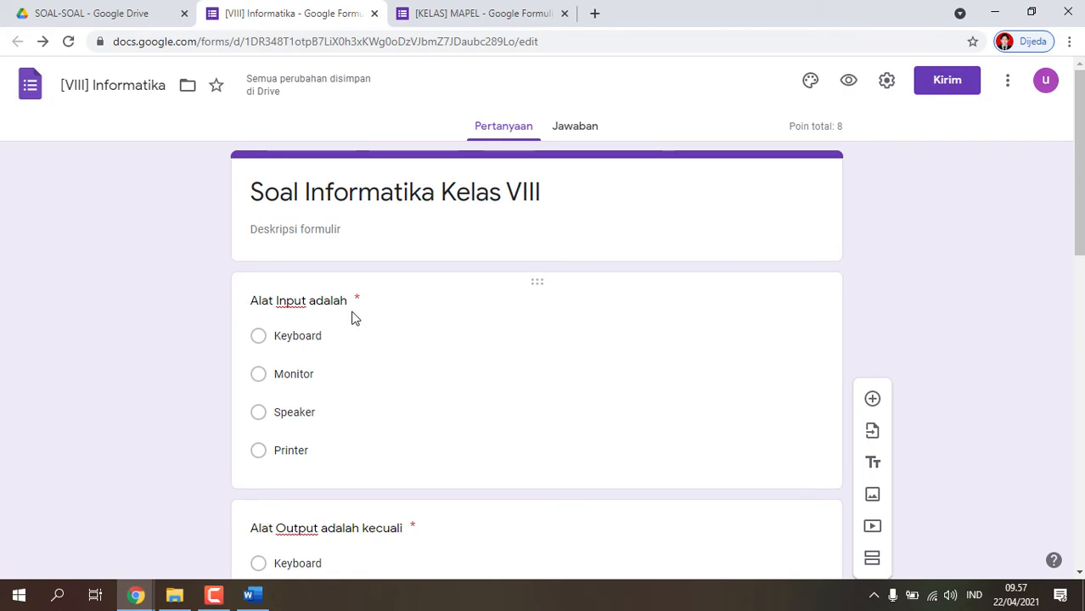
scroll(506, 431, down, 3)
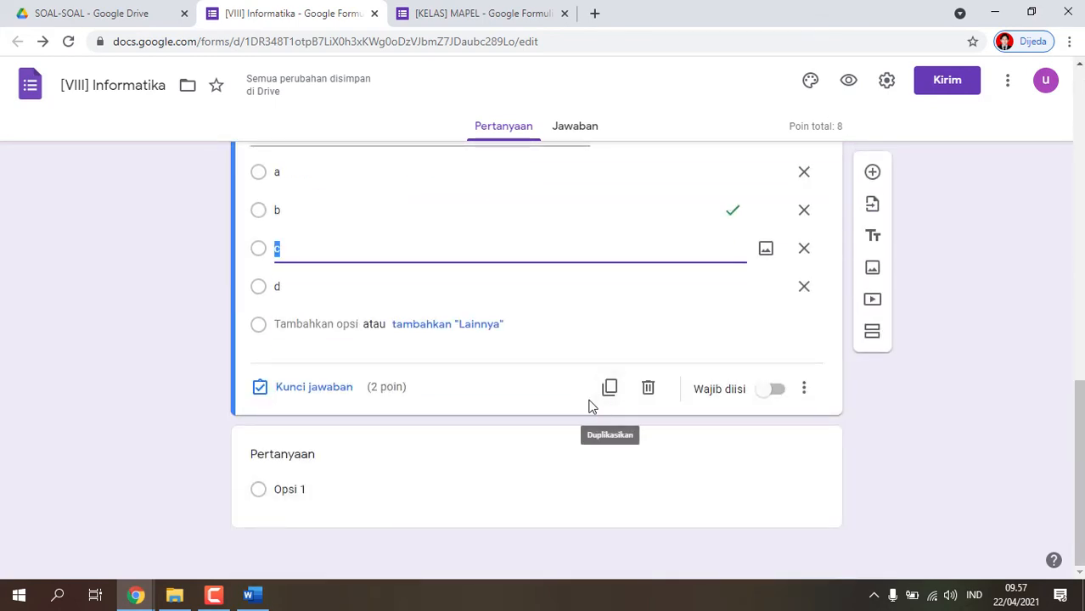
scroll(562, 313, up, 3)
scroll(577, 327, down, 3)
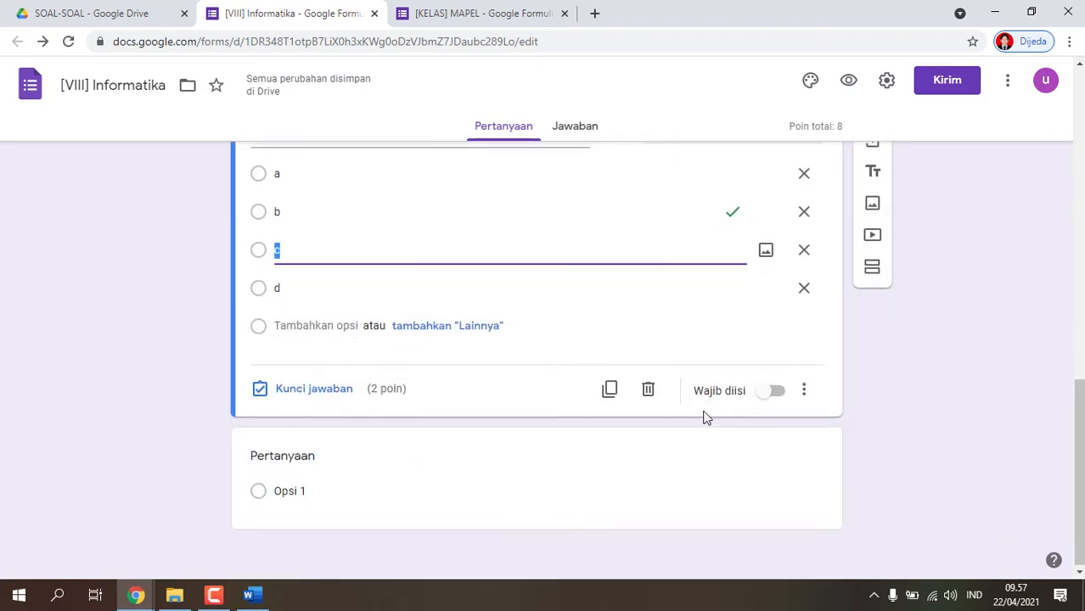
click(647, 394)
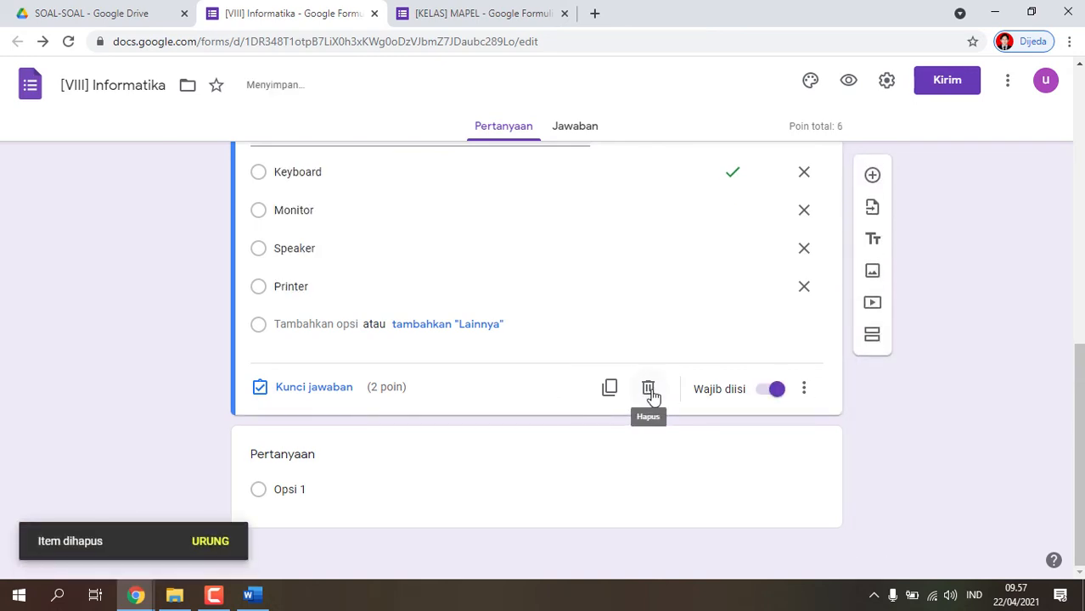
click(405, 481)
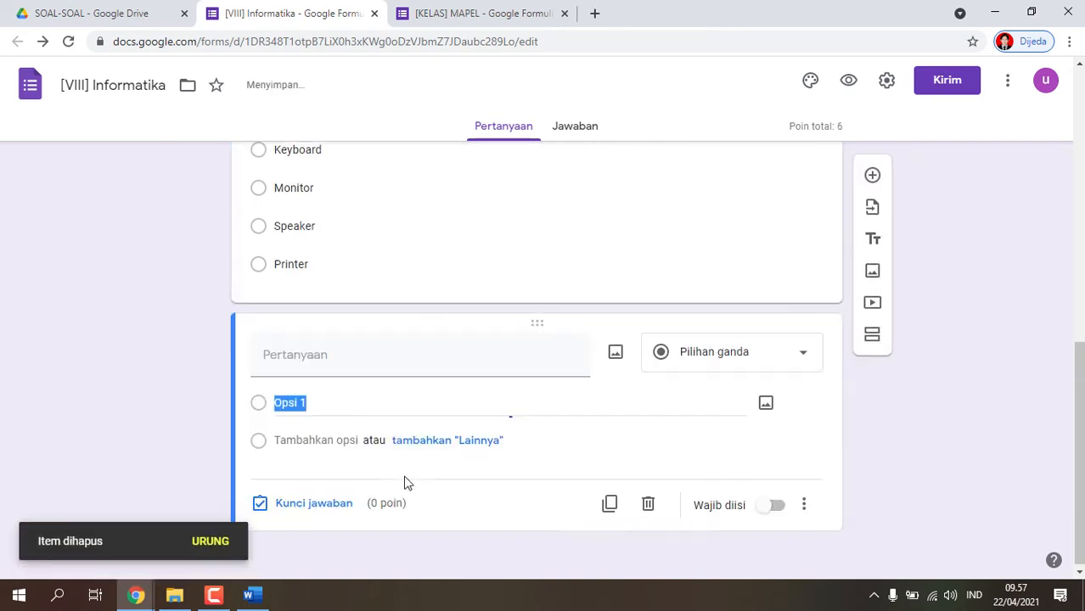
click(649, 505)
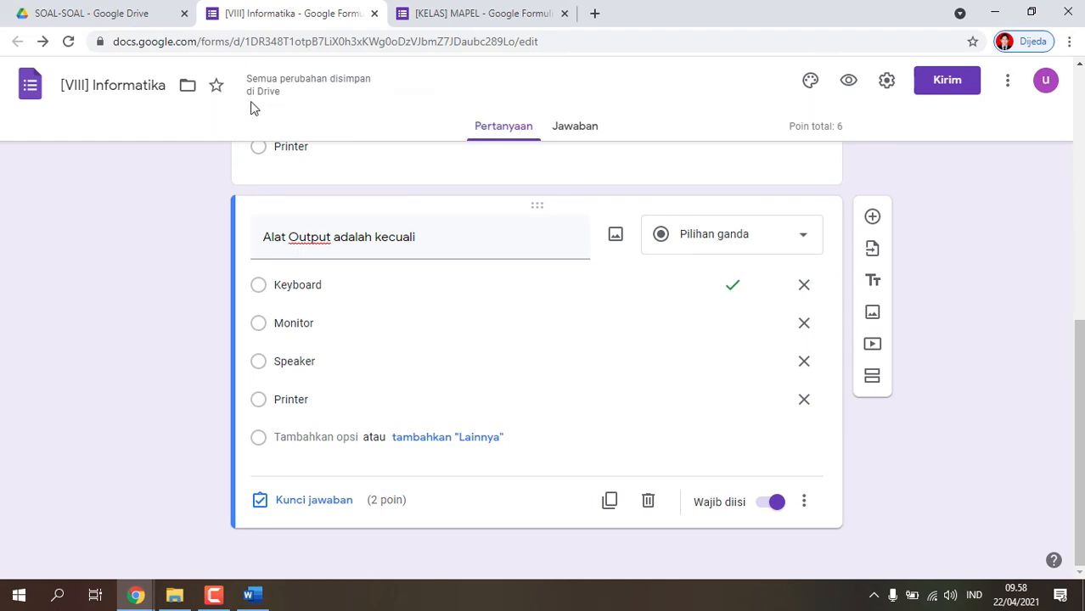
Remove the last letter of the final question's text and restore it to read "Alat Output adalah kecuali".
triple_click(430, 233)
click(429, 233)
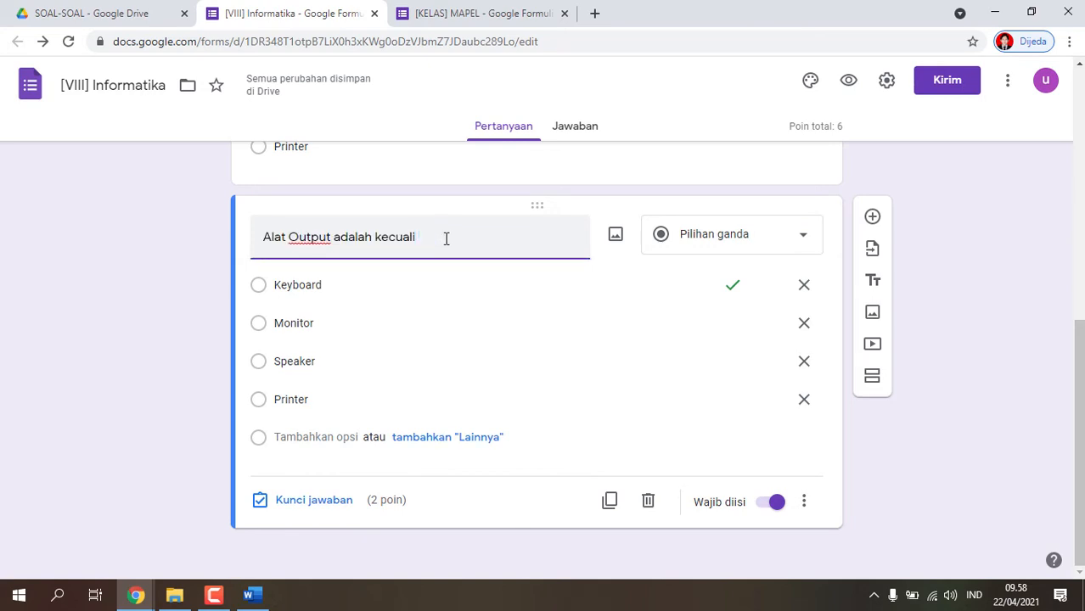
key(BackSpace)
click(54, 365)
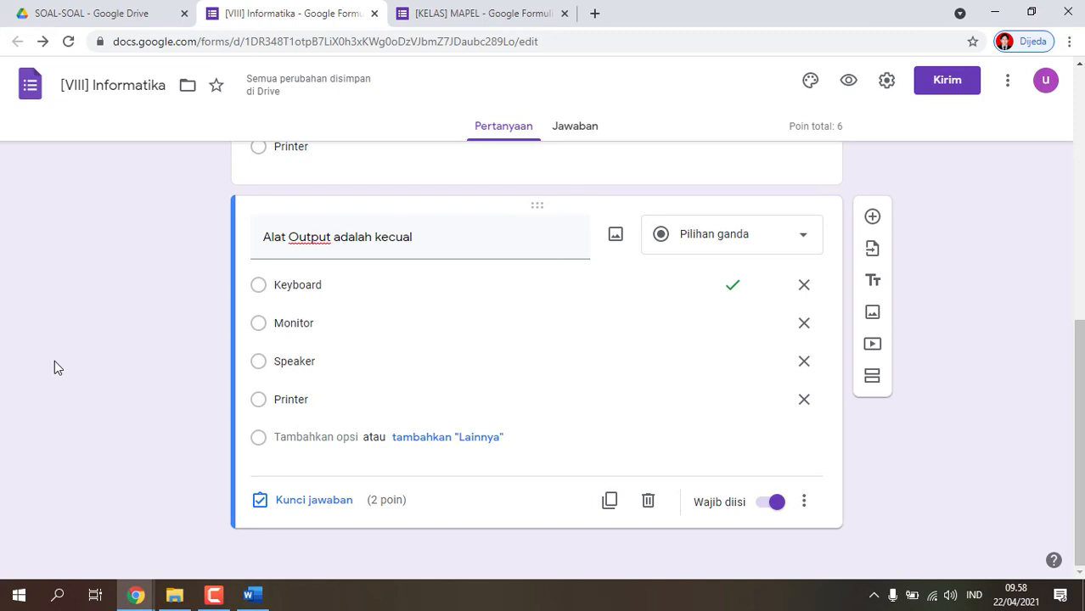
triple_click(441, 239)
click(414, 238)
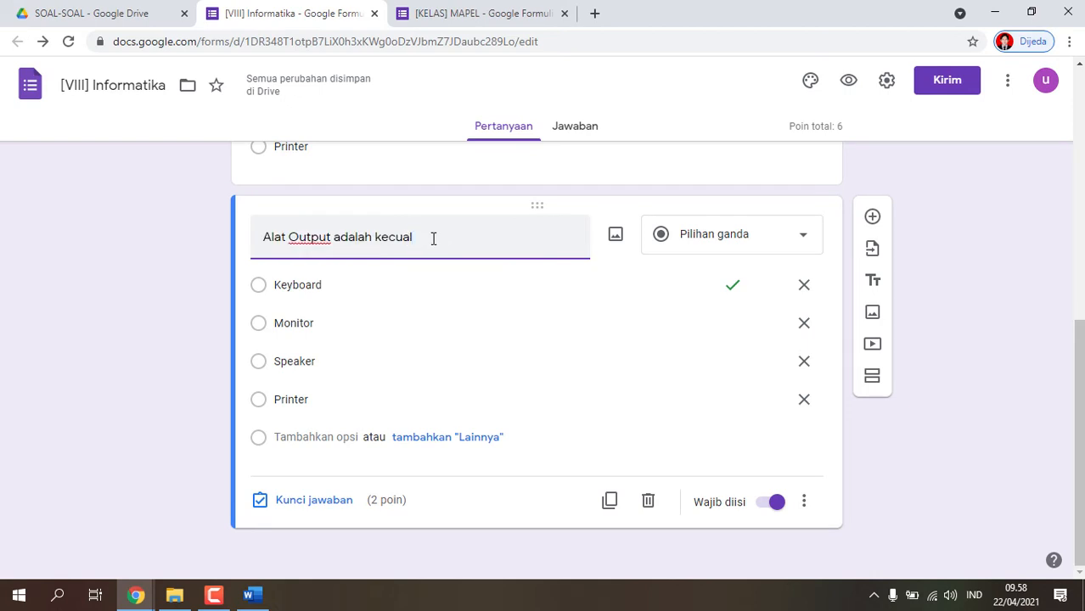
text(i)
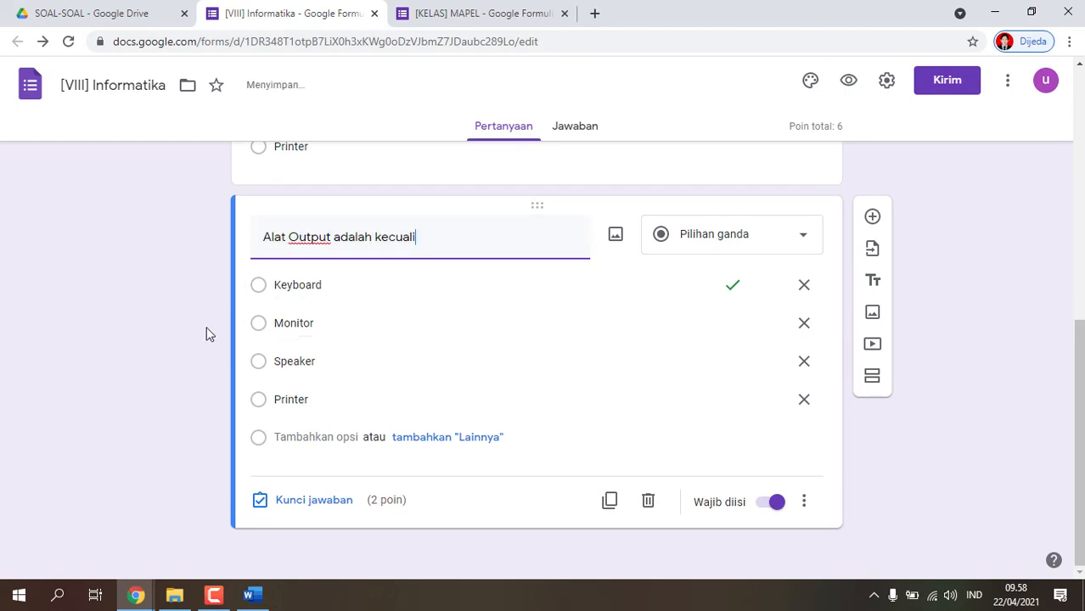
click(190, 334)
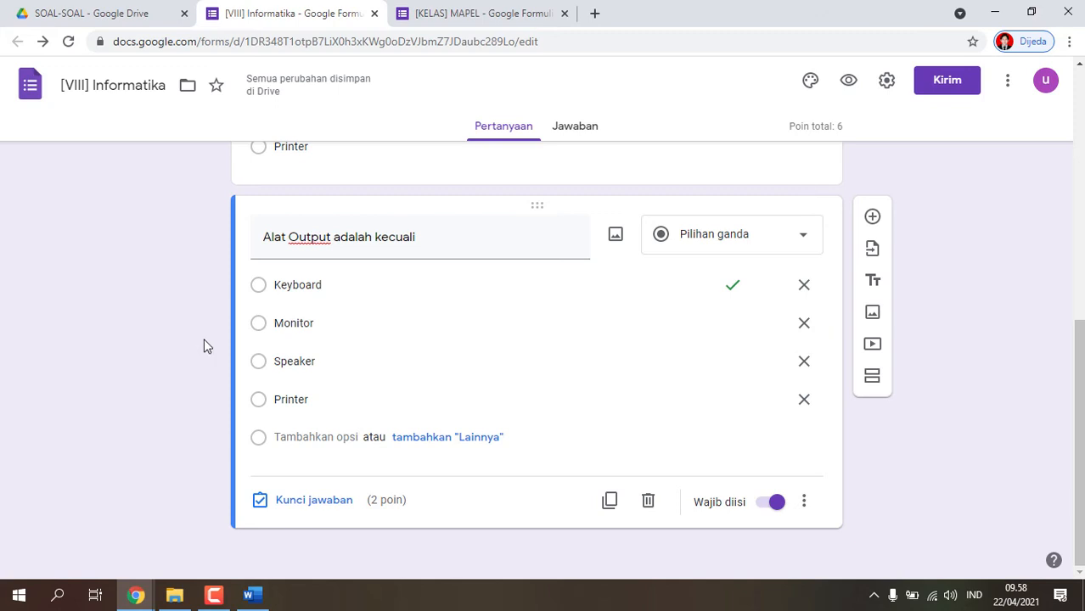
Review the form's questions from the title to the last question and check the total points.
scroll(214, 333, up, 3)
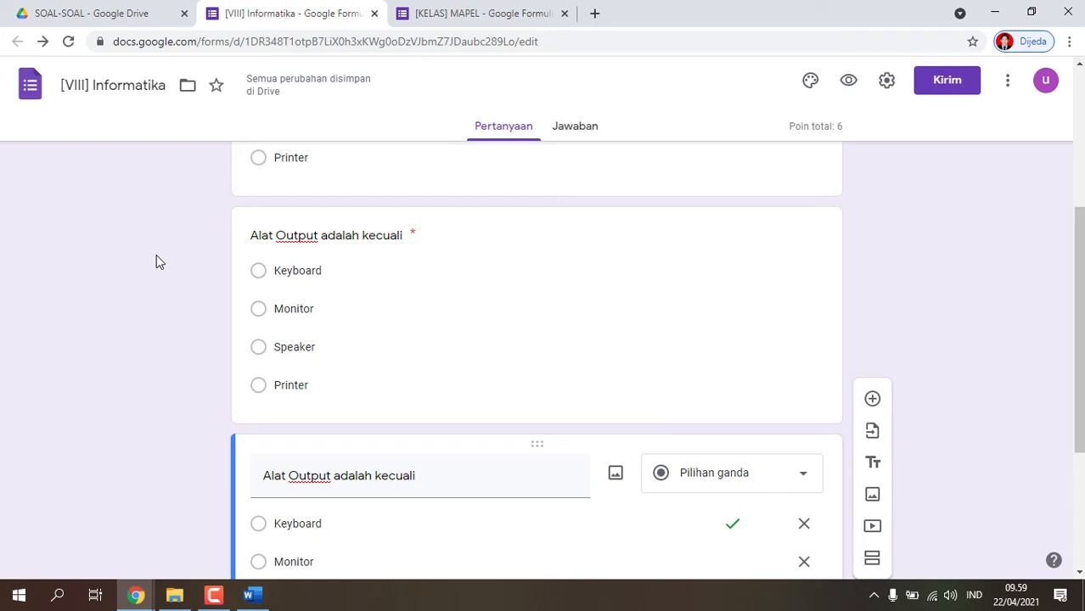
scroll(165, 289, down, 3)
scroll(348, 356, up, 5)
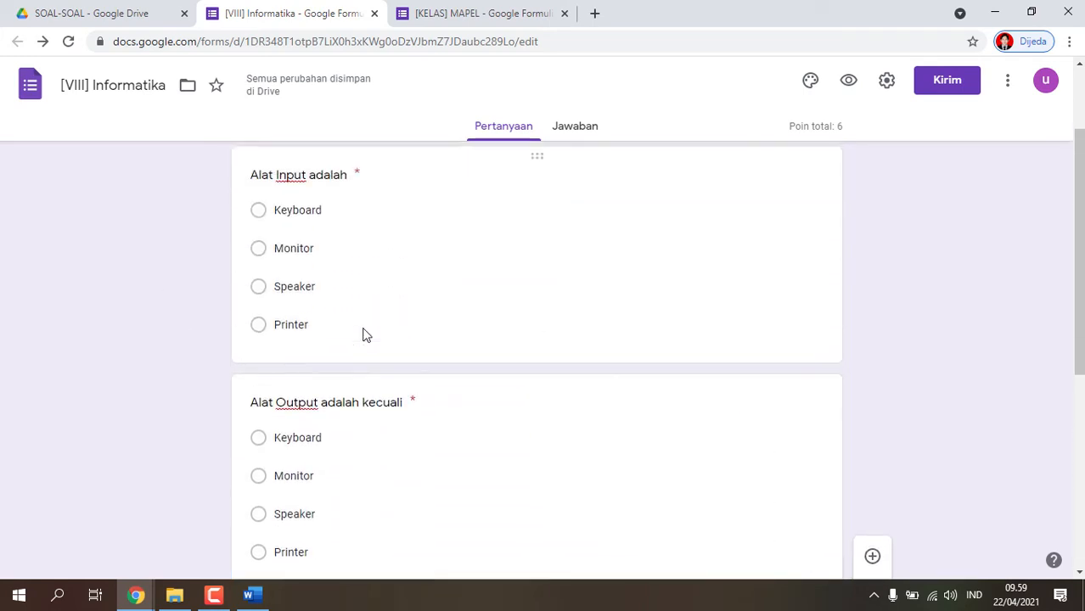
scroll(366, 331, up, 2)
scroll(364, 318, down, 4)
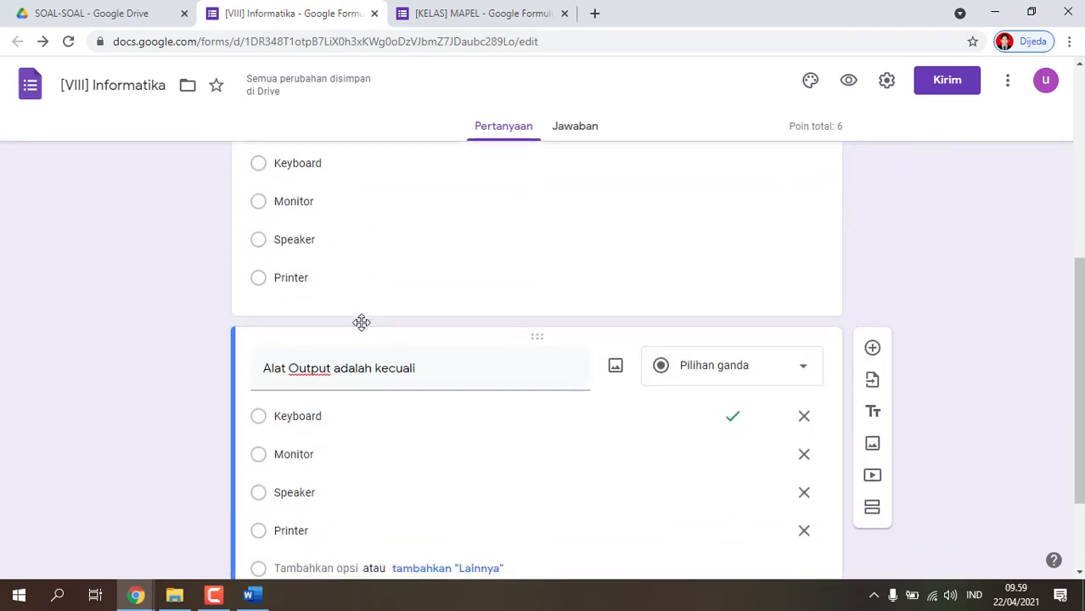
scroll(362, 324, down, 2)
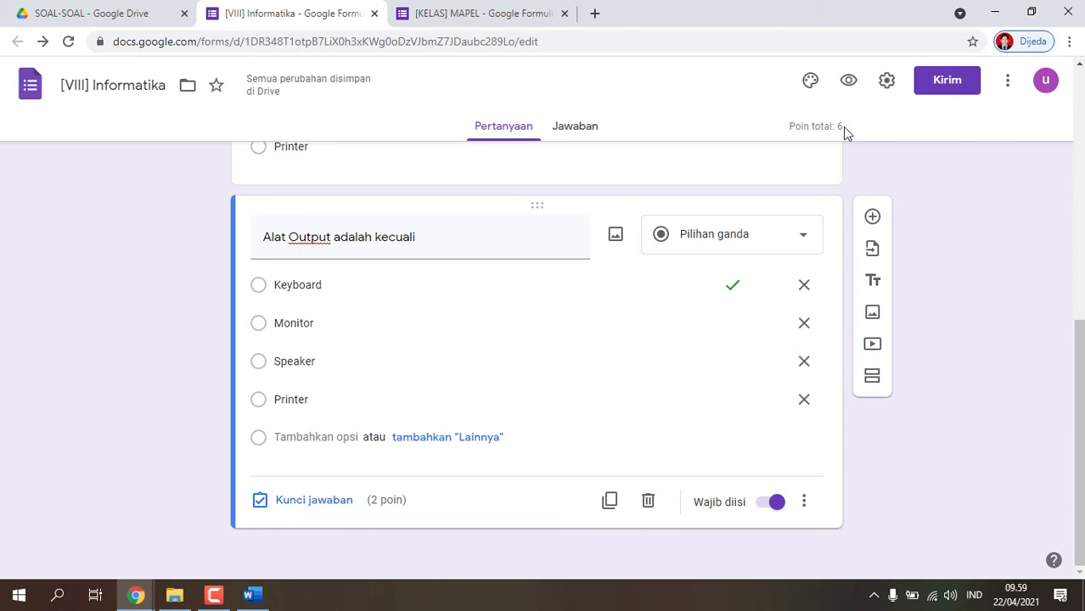
scroll(361, 342, up, 4)
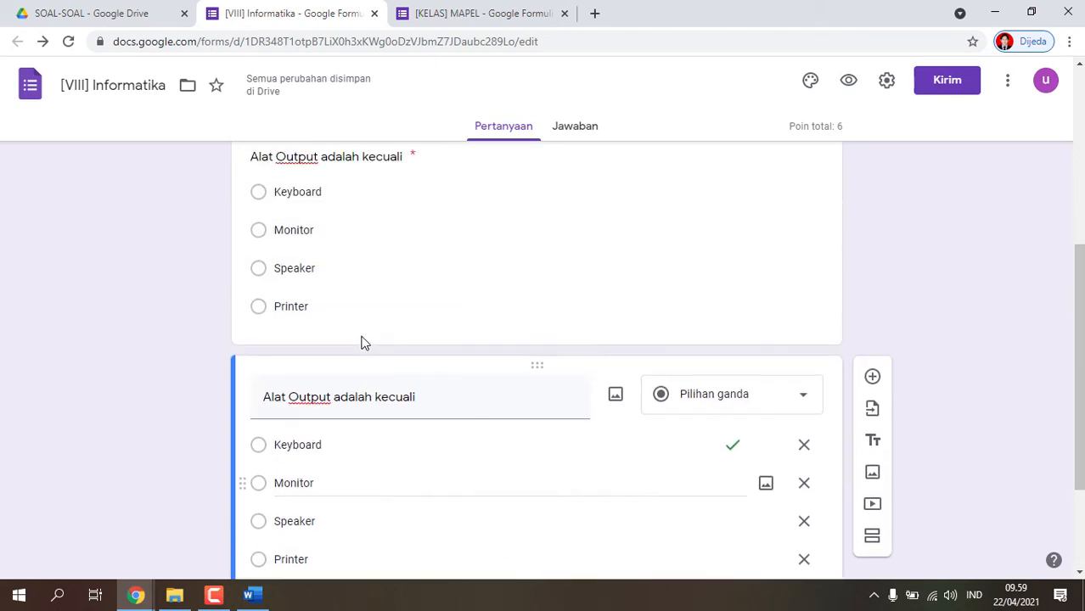
scroll(379, 306, up, 2)
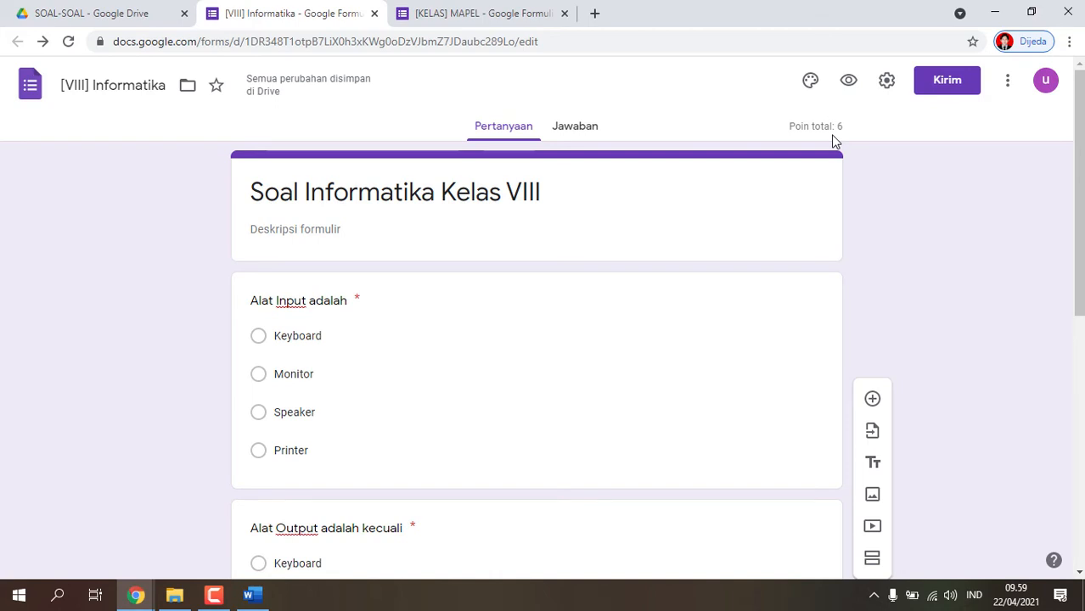
scroll(967, 315, down, 4)
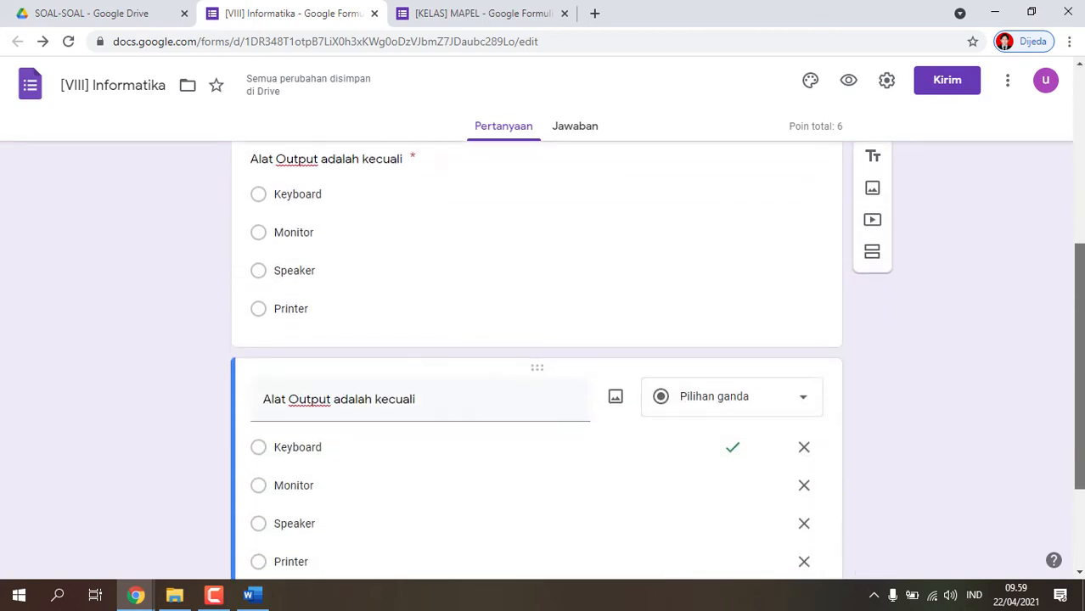
scroll(1033, 472, down, 2)
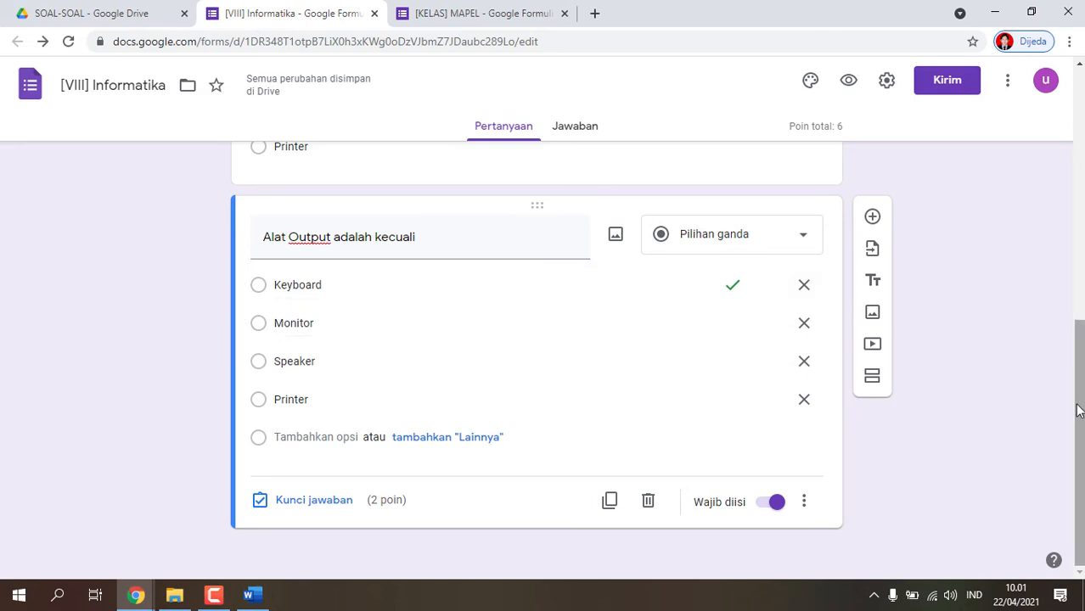
mouse_move(1079, 406)
mouse_down()
mouse_move(1079, 209)
mouse_move(1079, 412)
mouse_up()
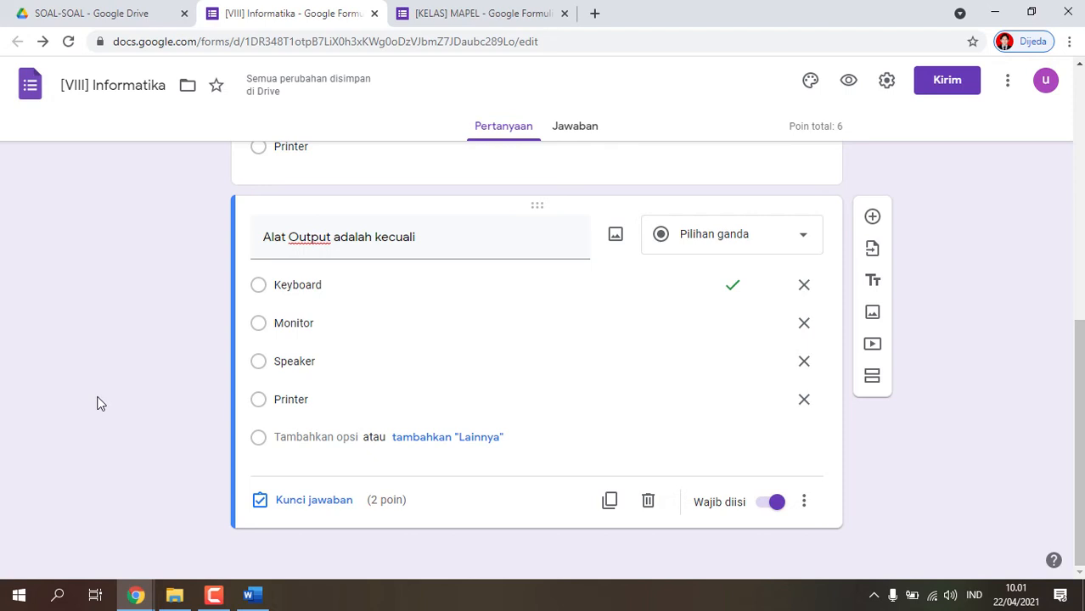
triple_click(432, 252)
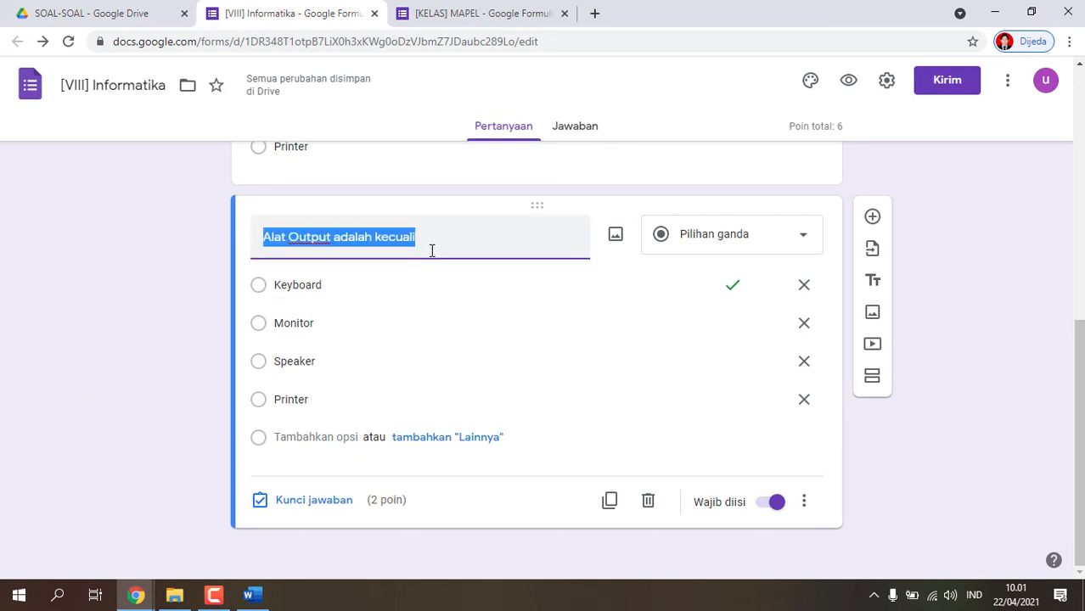
click(470, 238)
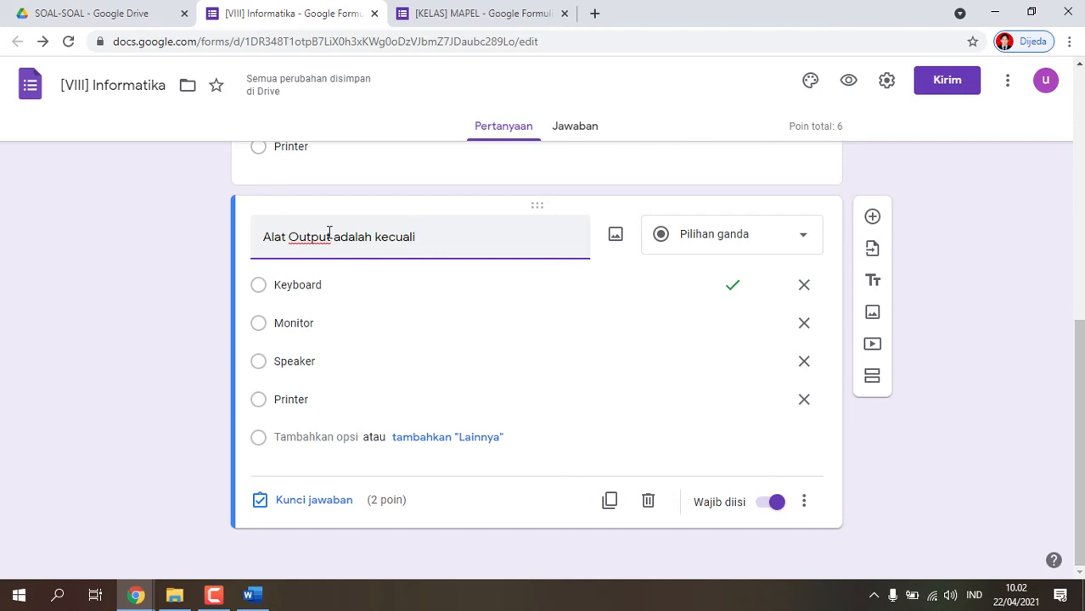
Add a blank multiple-choice question below the last "Alat Output adalah kecuali" question.
click(213, 251)
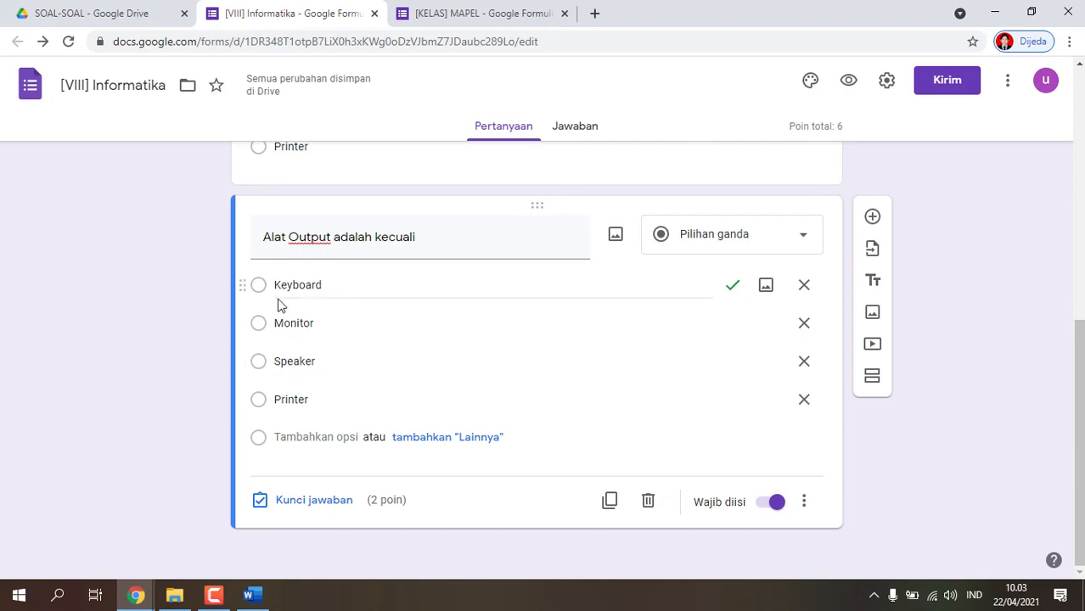
click(873, 218)
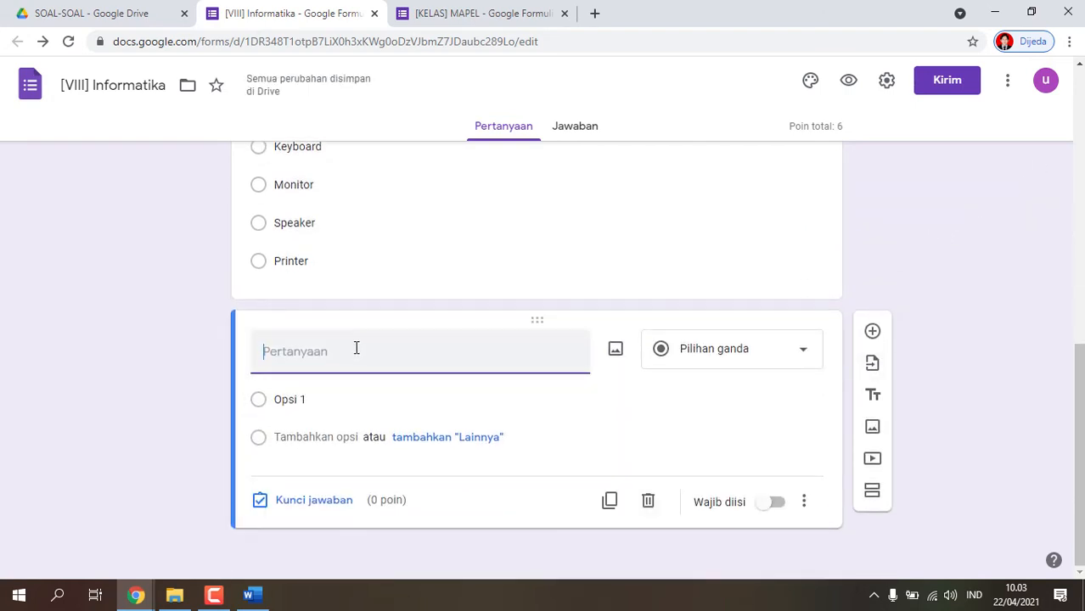
Switch to Word and look through the question cards in KARTU SOAL U.M B.ARAB 2021.docx up to question number 3.
click(248, 595)
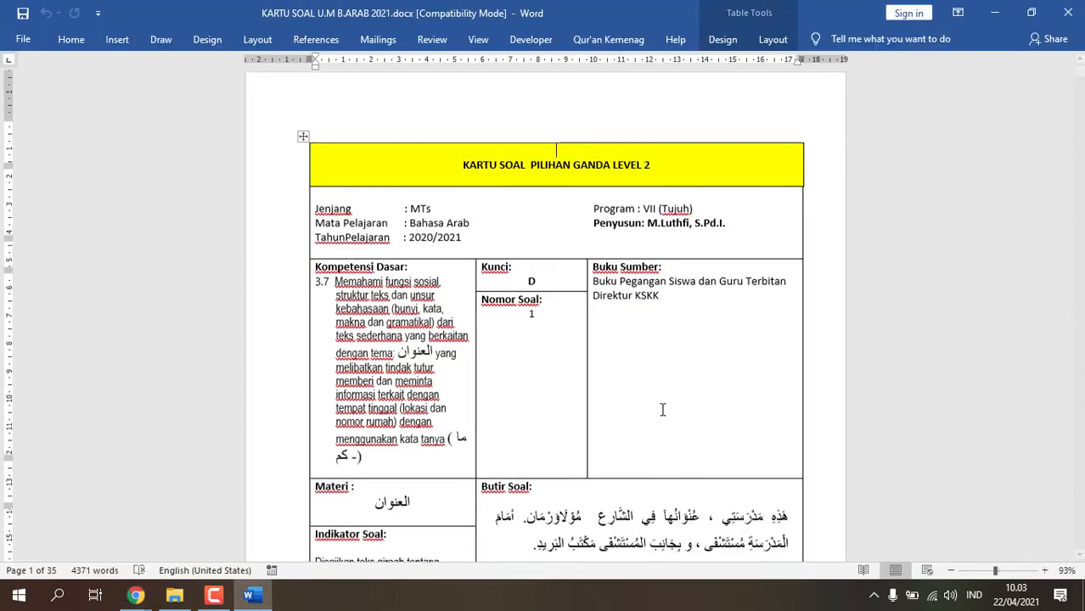
scroll(662, 410, down, 15)
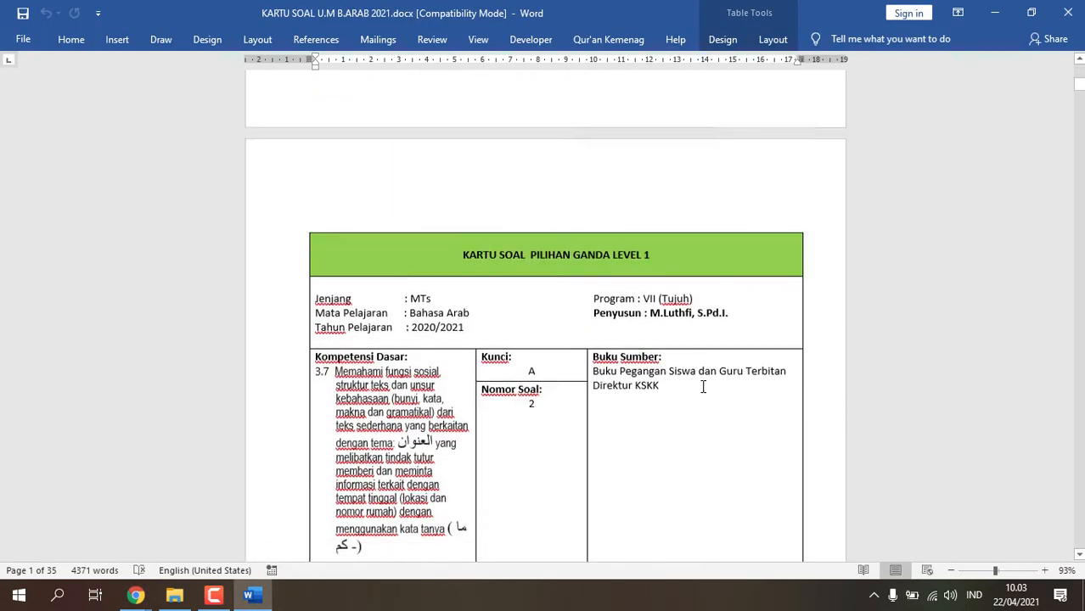
scroll(702, 387, down, 15)
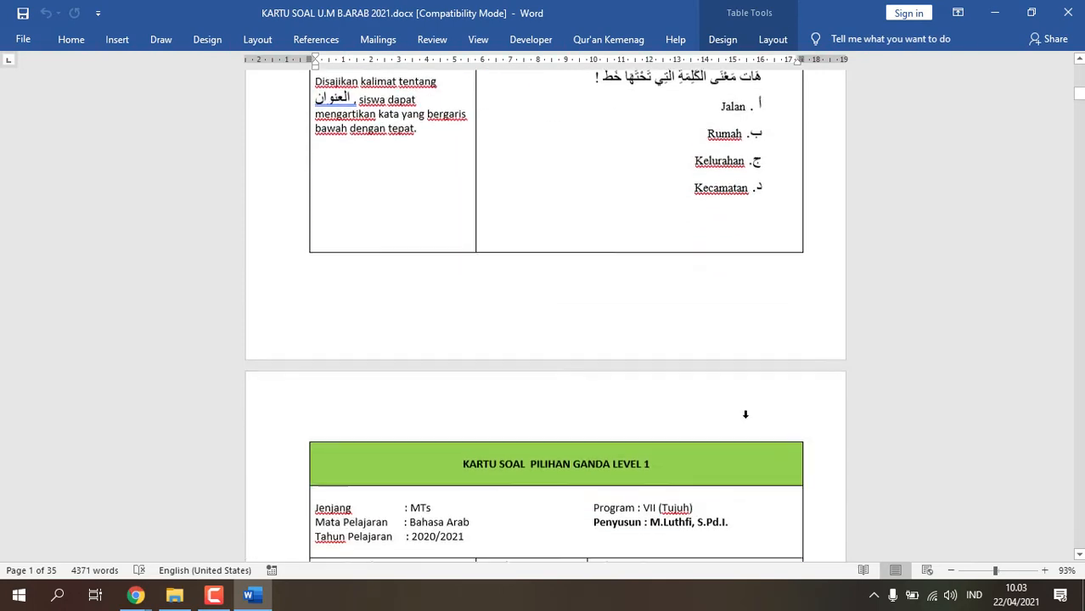
scroll(745, 414, down, 10)
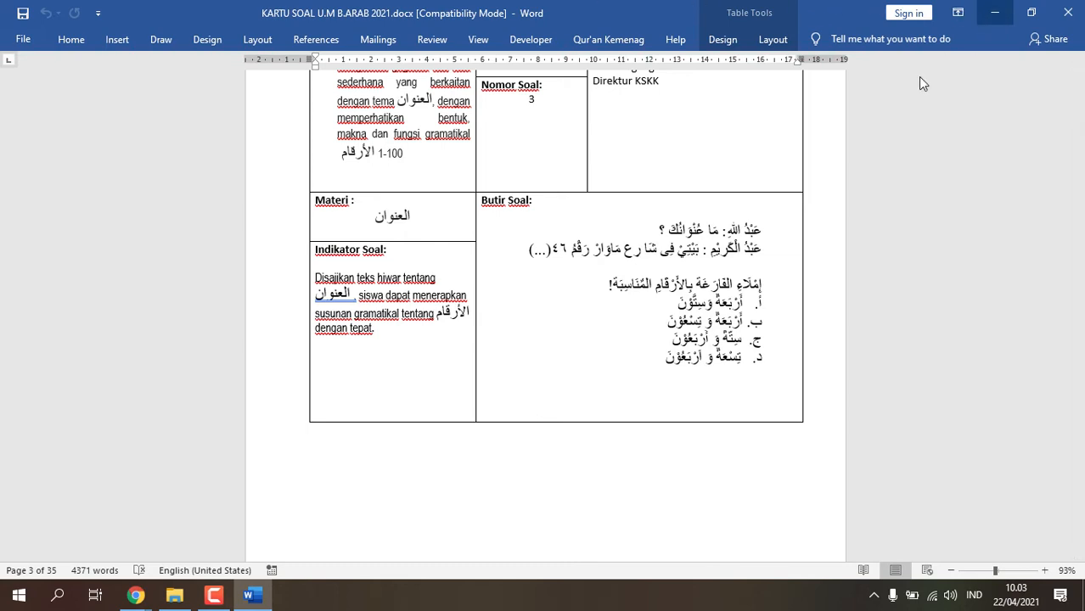
Restore and narrow the Word window so the form shows beside it, and zoom the document to 143%.
click(1030, 12)
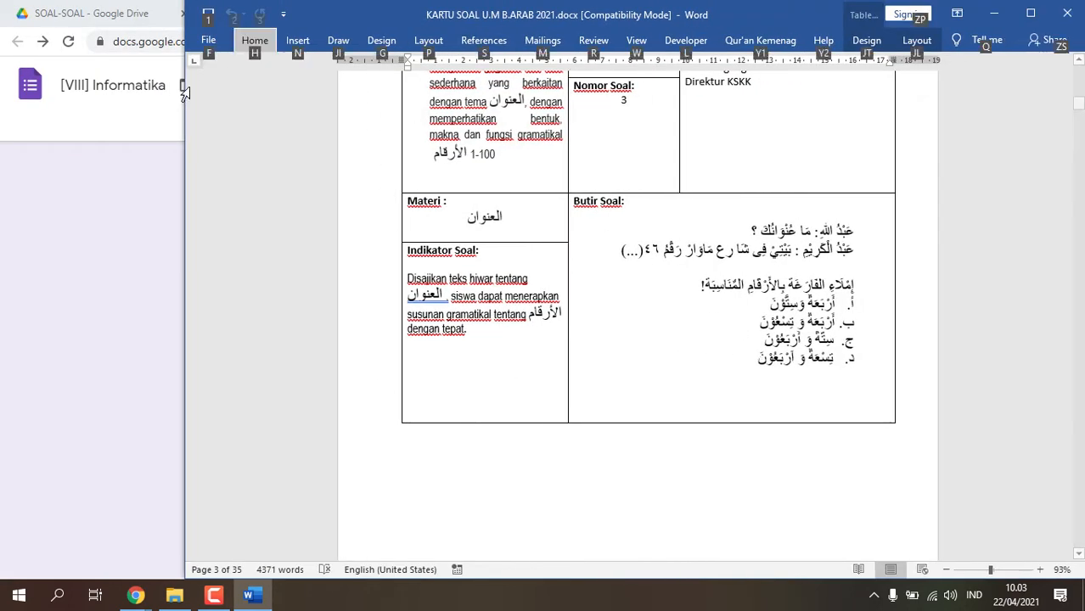
drag(183, 169, 435, 169)
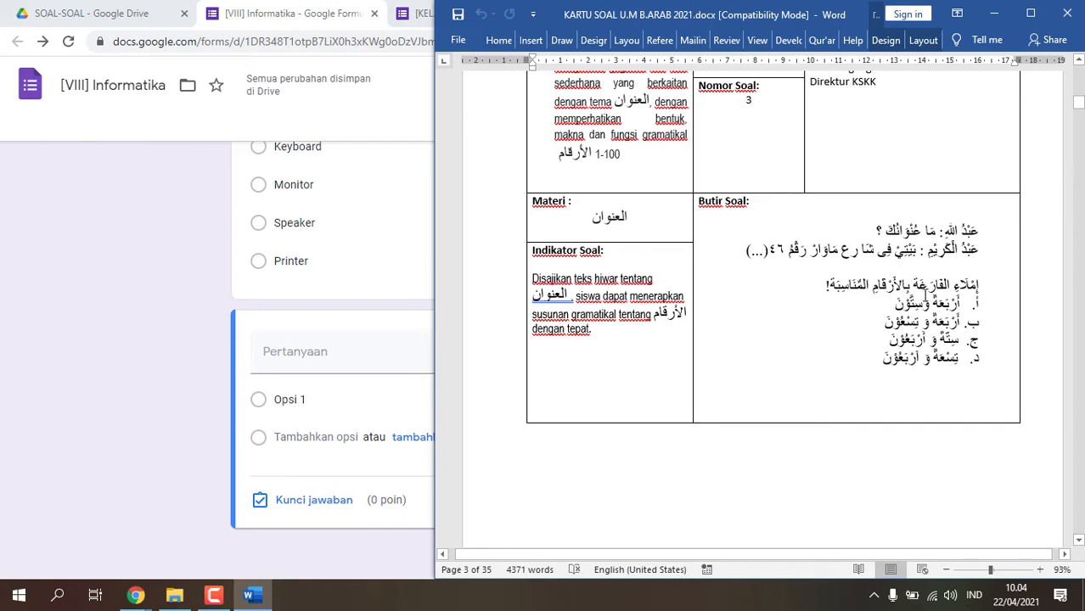
scroll(949, 314, up, 5)
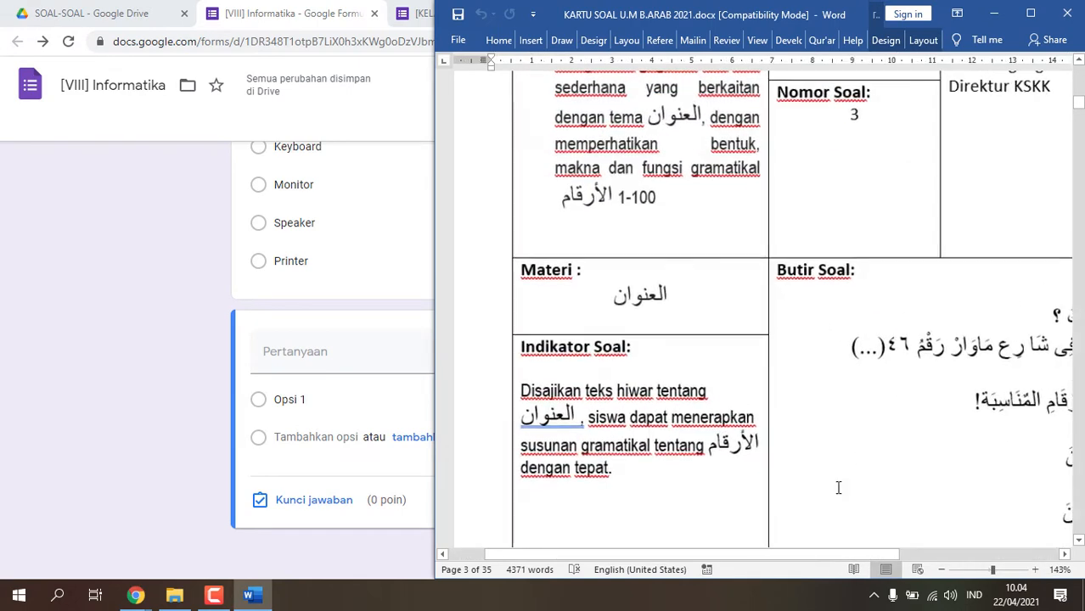
Zoom the Word document to 213% and frame the full text of question 3 with its four answer choices.
scroll(892, 510, right, 5)
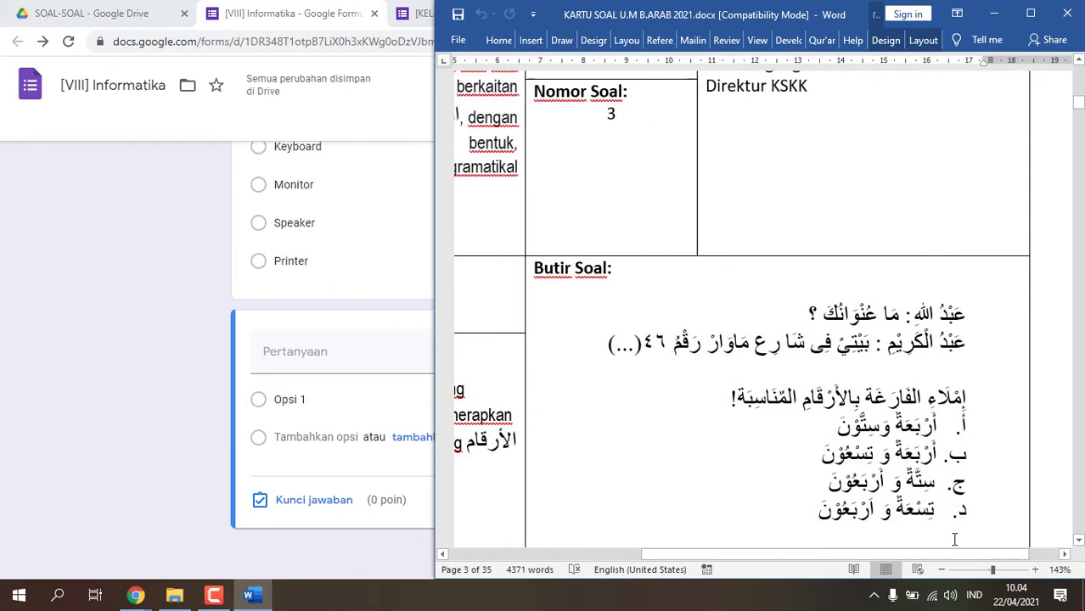
scroll(954, 540, down, 2)
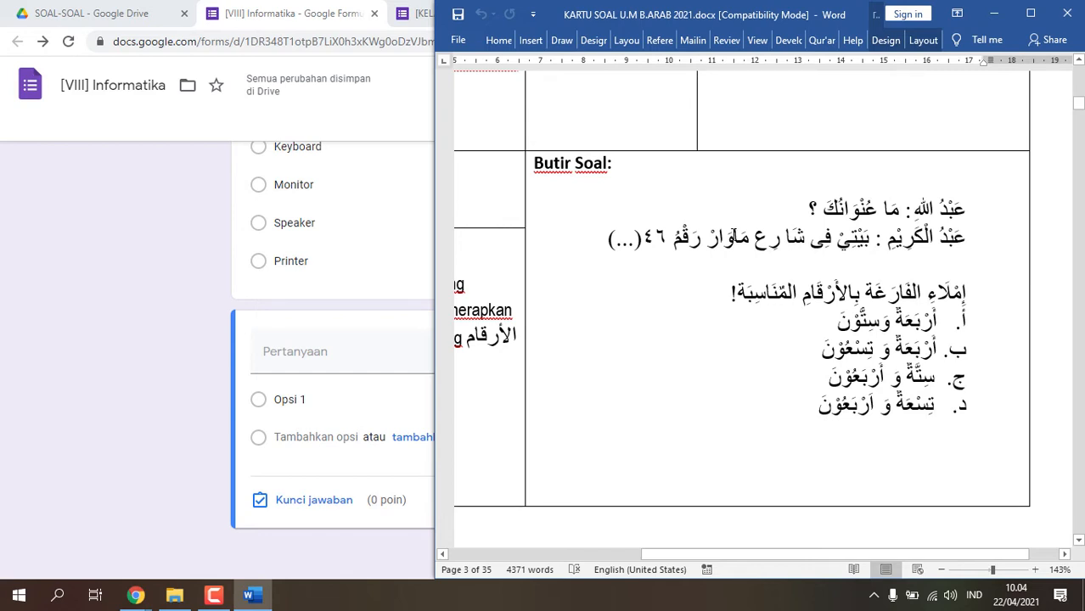
scroll(928, 282, up, 2)
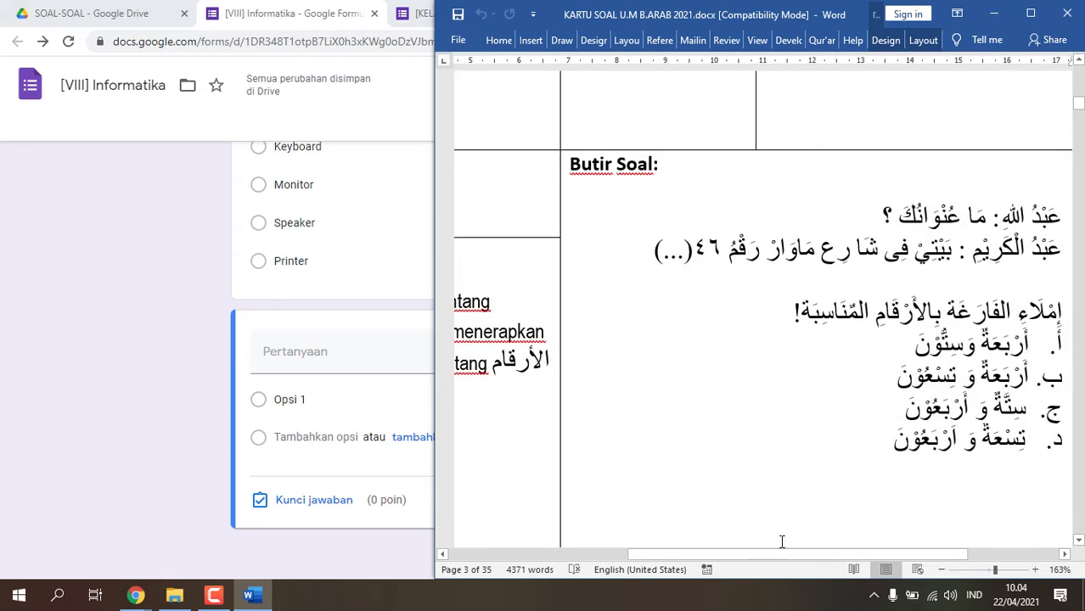
scroll(921, 442, up, 1)
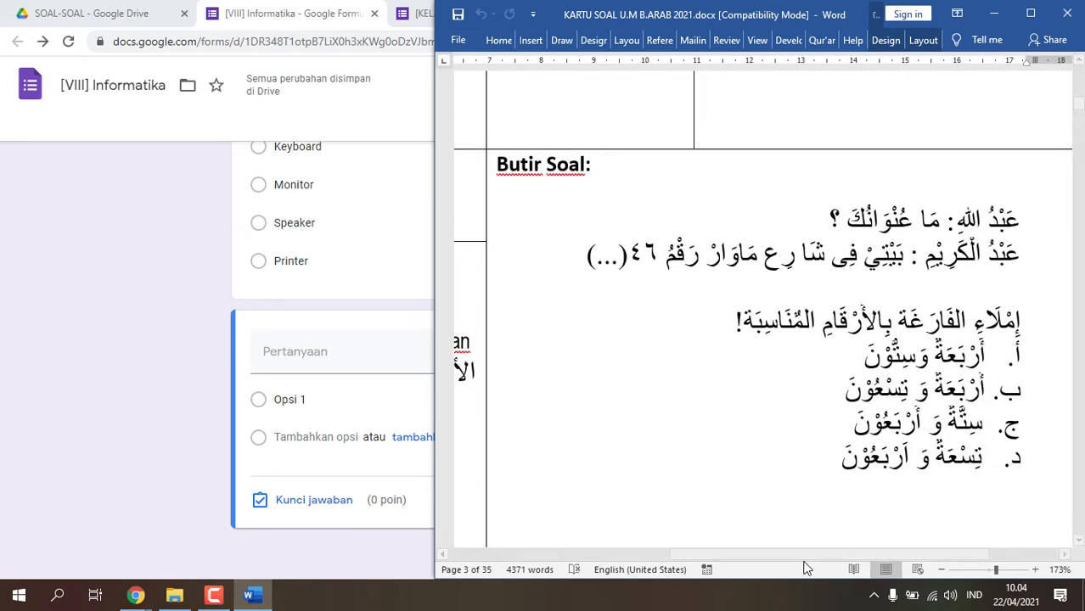
mouse_move(835, 554)
mouse_down()
mouse_move(859, 553)
mouse_move(843, 553)
mouse_up()
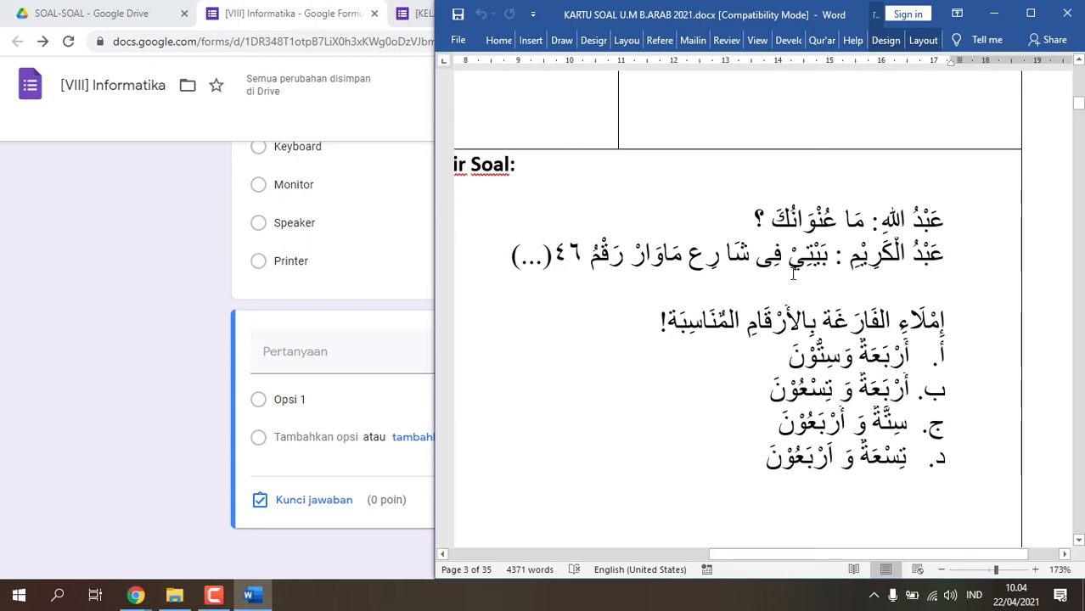
scroll(793, 273, up, 4)
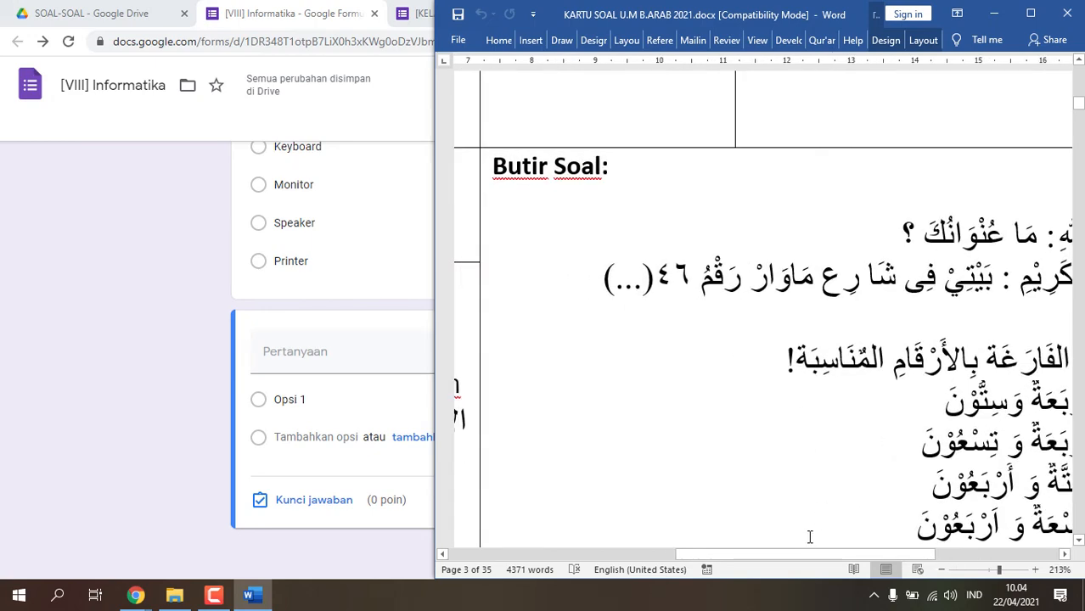
drag(809, 562, 862, 560)
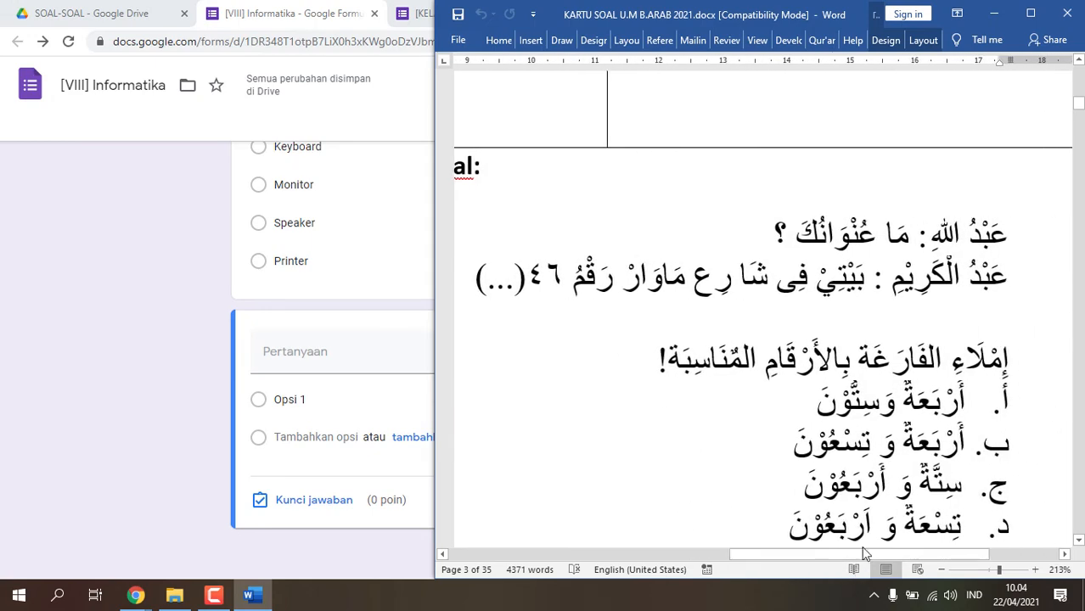
scroll(901, 454, down, 2)
scroll(901, 456, up, 2)
scroll(907, 428, down, 2)
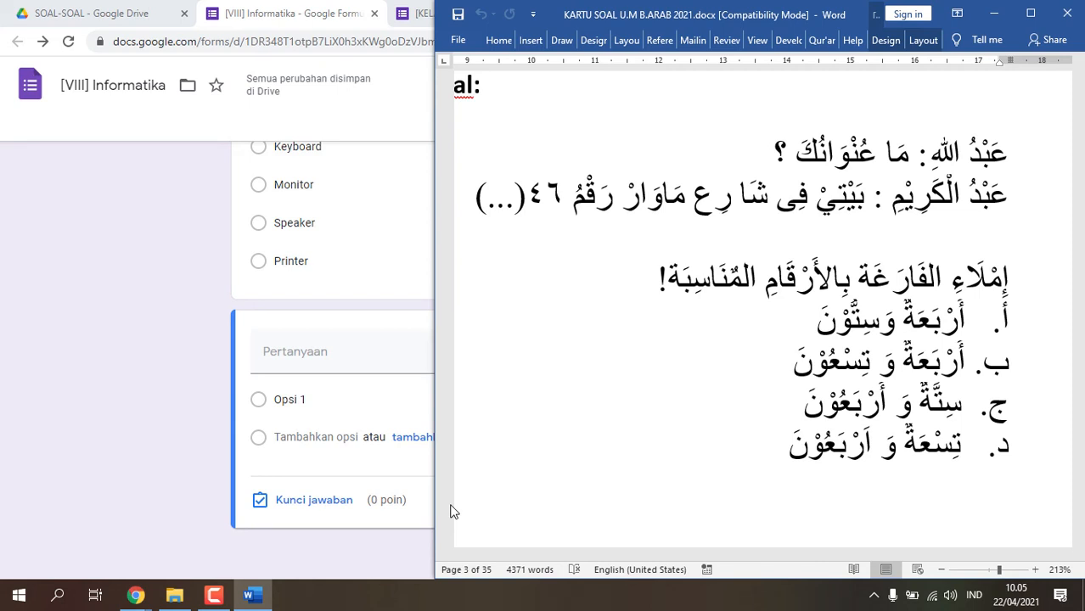
Capture the question 3 text with its answer choices as a screenshot and save it to the Desktop as a JPEG named B.Arab.
key(Print)
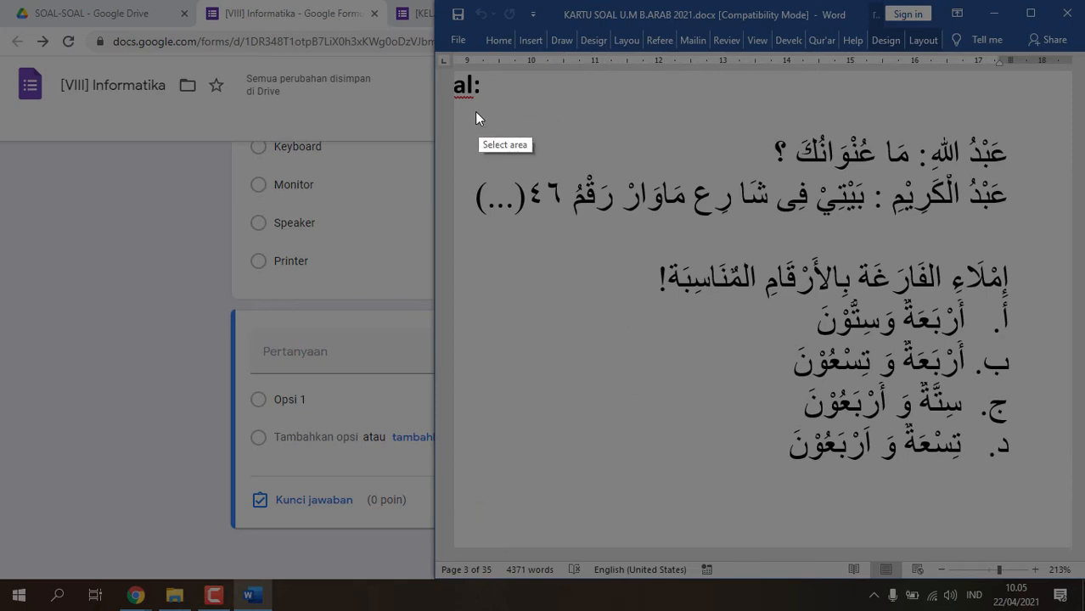
drag(464, 112, 1031, 483)
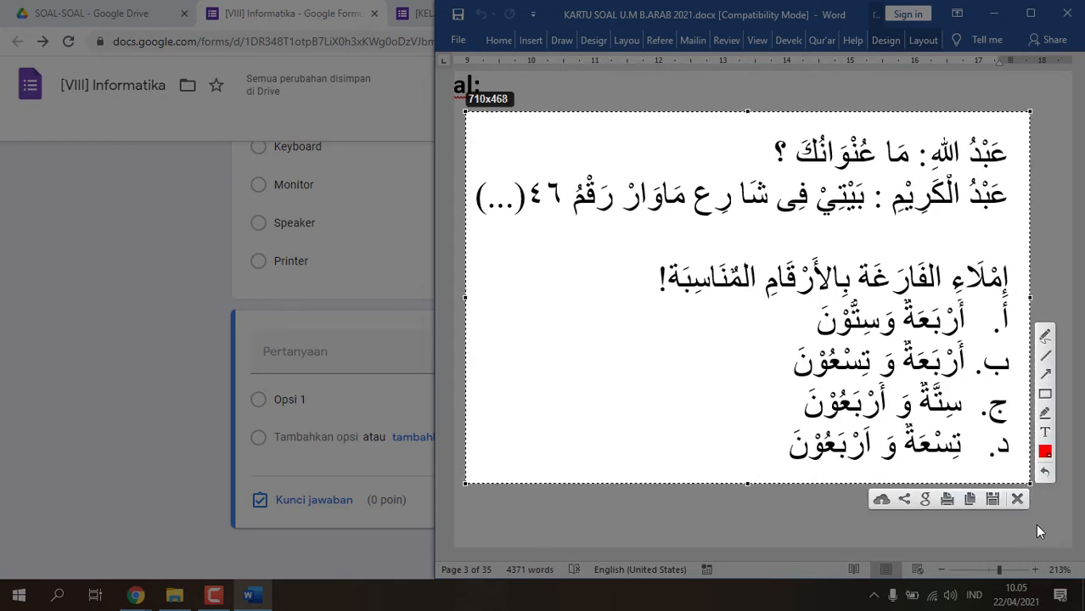
click(991, 500)
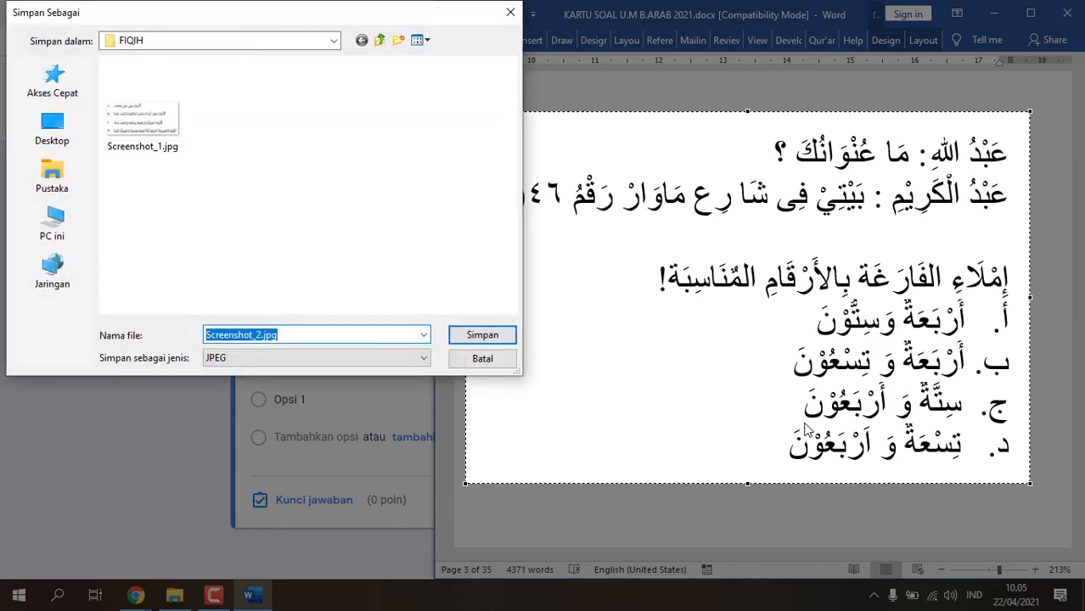
click(62, 152)
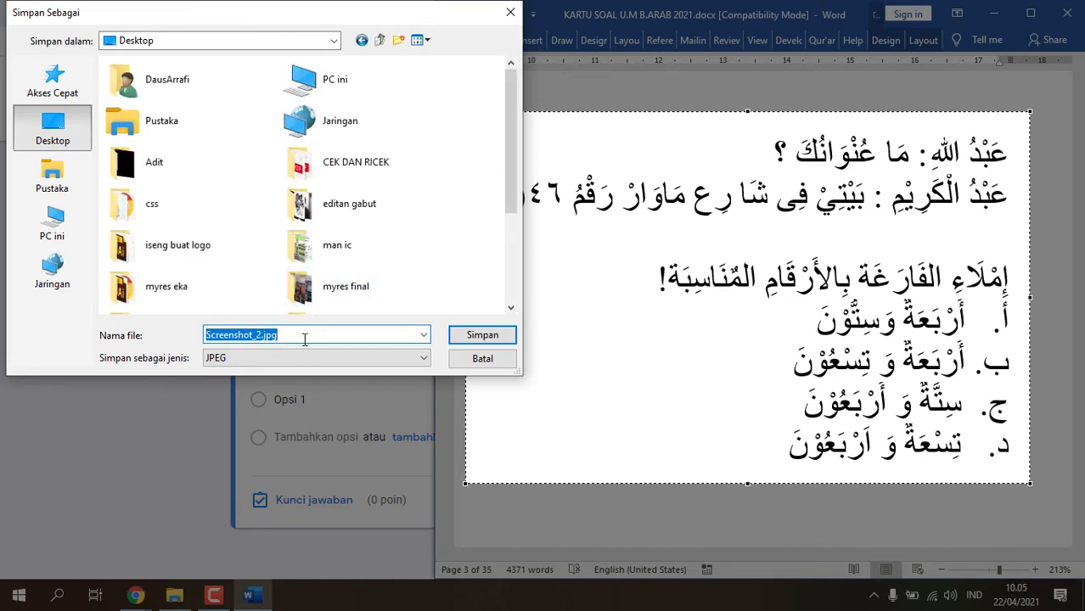
text(B.Arab)
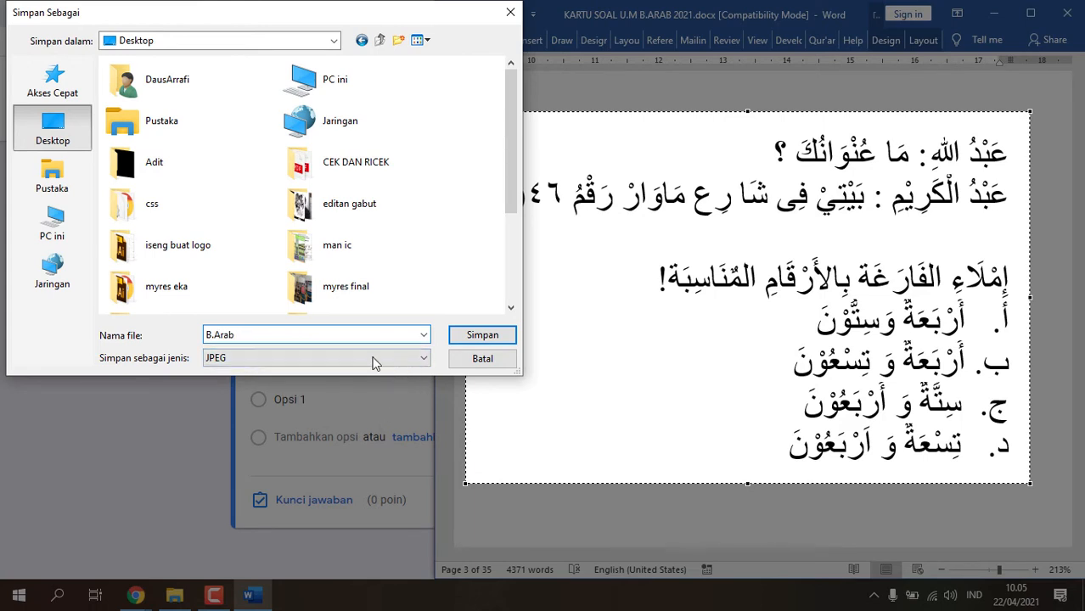
click(500, 337)
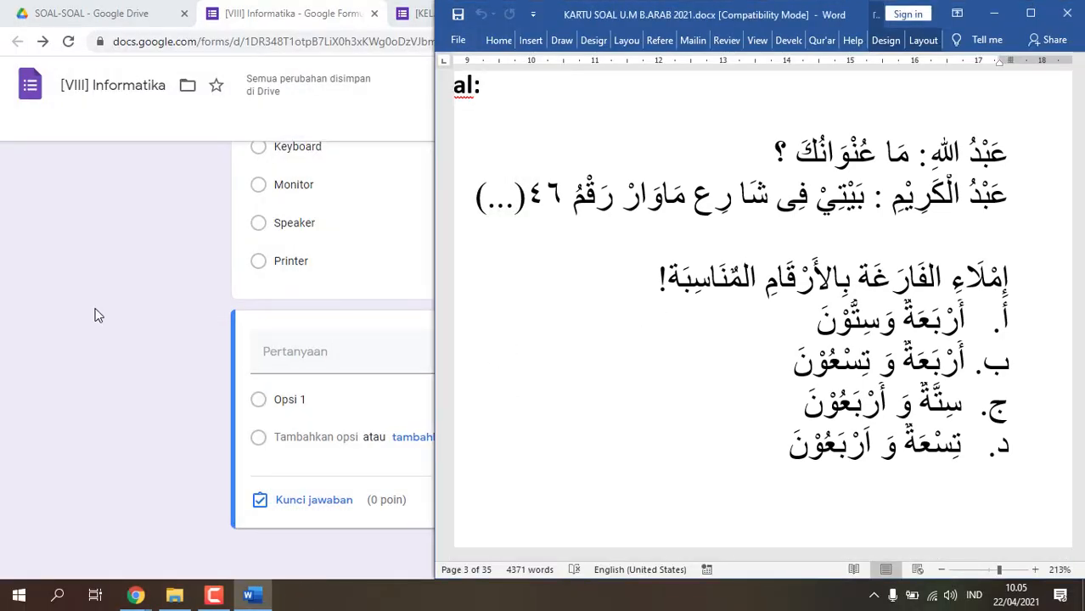
Switch to the Google Forms quiz in Chrome and insert B.Arab.jpg from the Desktop as the image of the blank question.
click(95, 315)
click(351, 348)
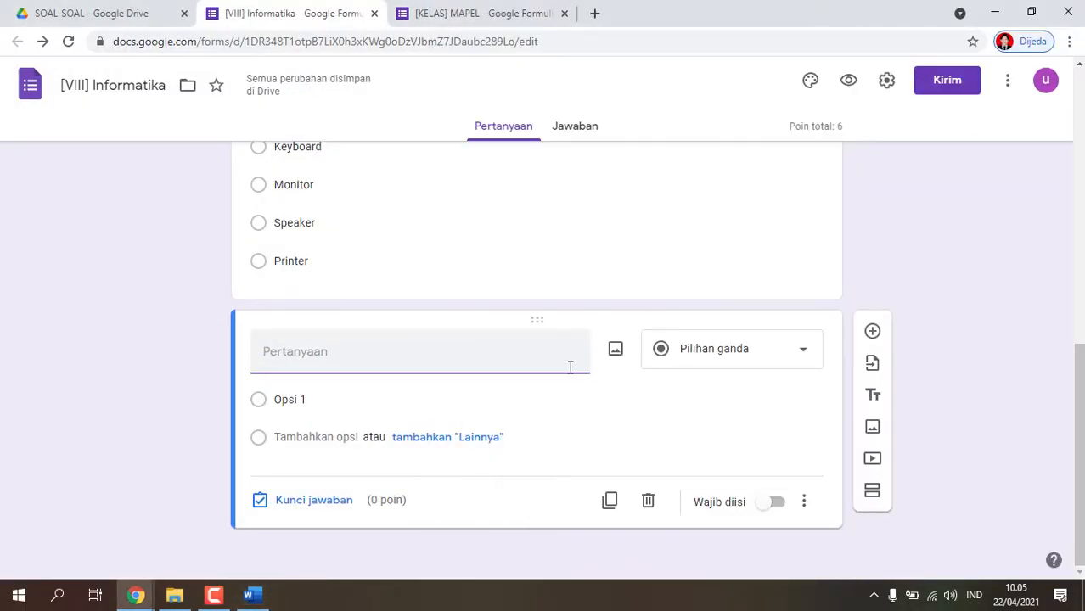
click(614, 352)
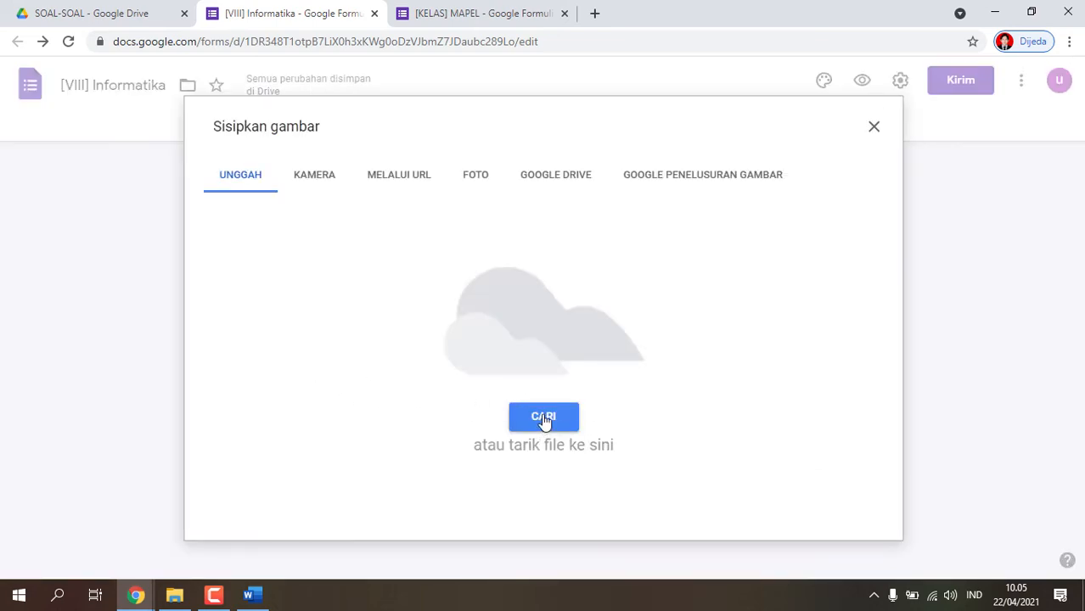
click(544, 417)
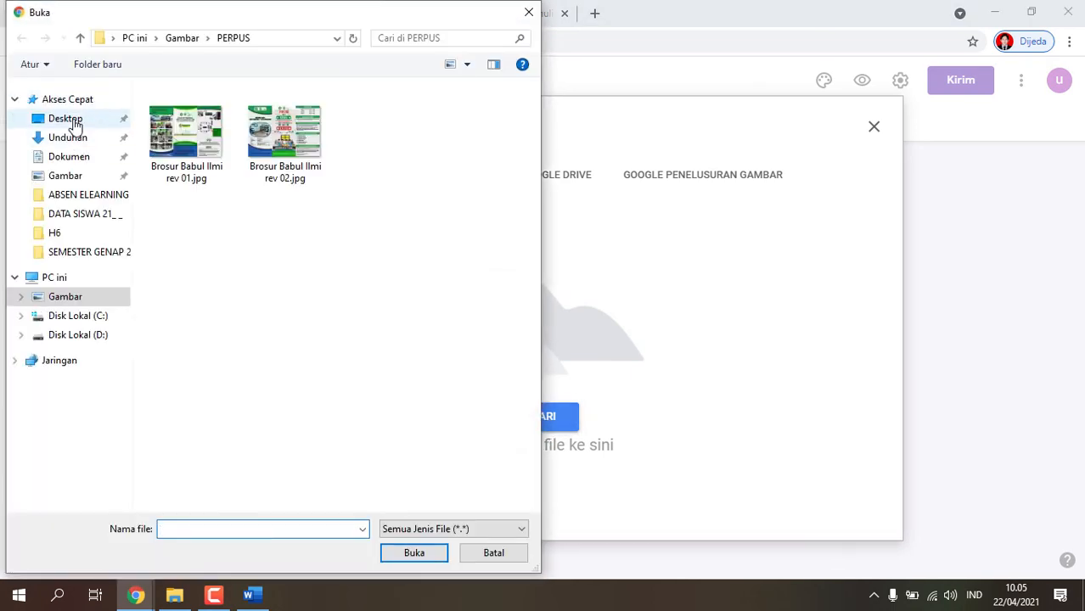
click(75, 121)
scroll(301, 331, down, 6)
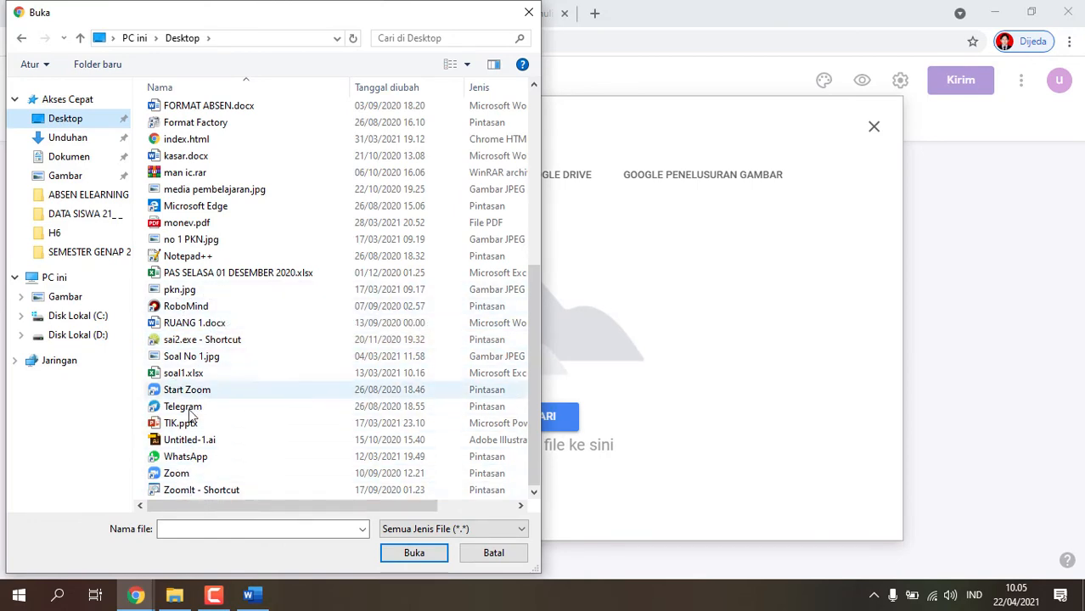
scroll(309, 286, up, 4)
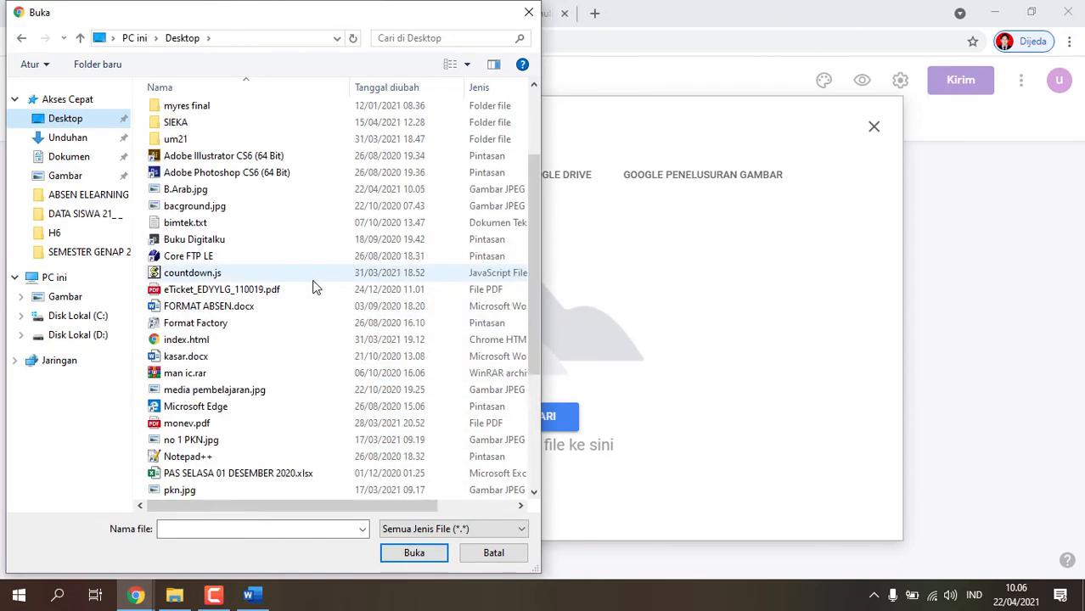
scroll(312, 287, up, 1)
click(273, 238)
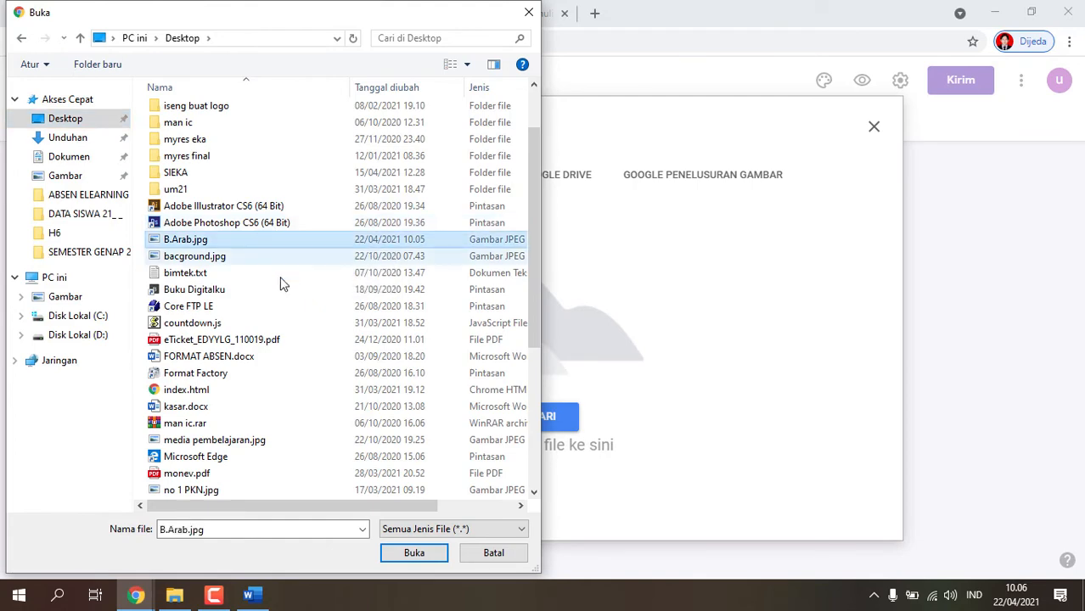
click(414, 553)
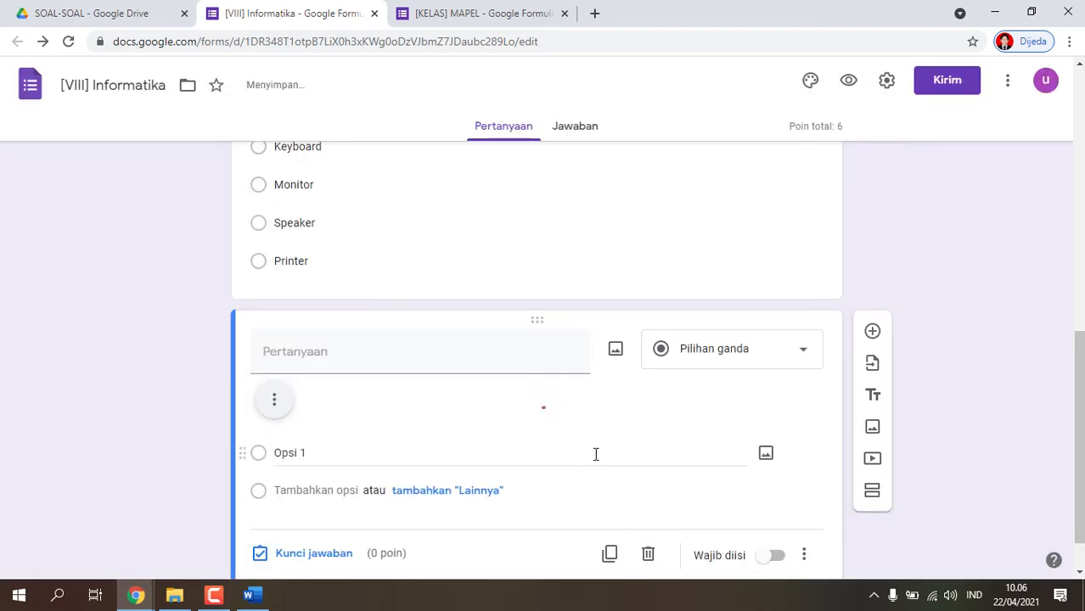
scroll(550, 446, down, 3)
scroll(628, 339, up, 1)
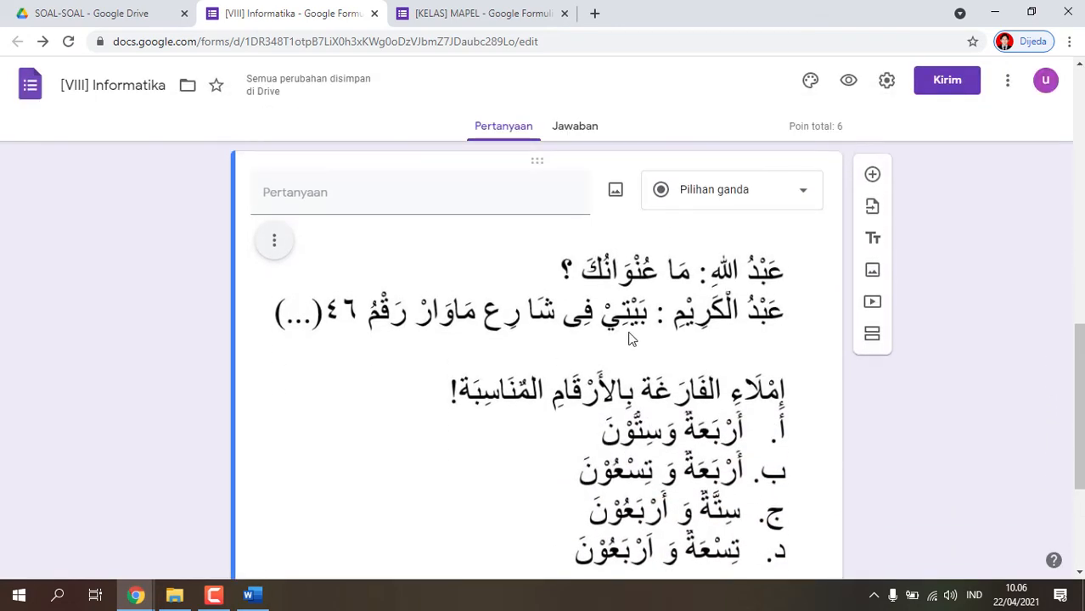
scroll(627, 344, down, 1)
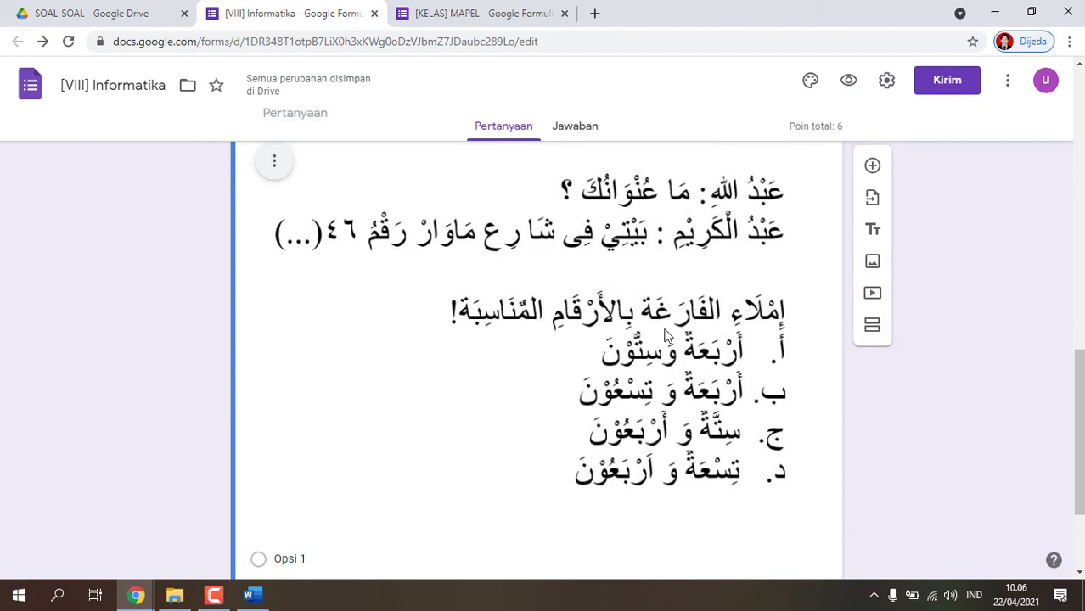
click(556, 355)
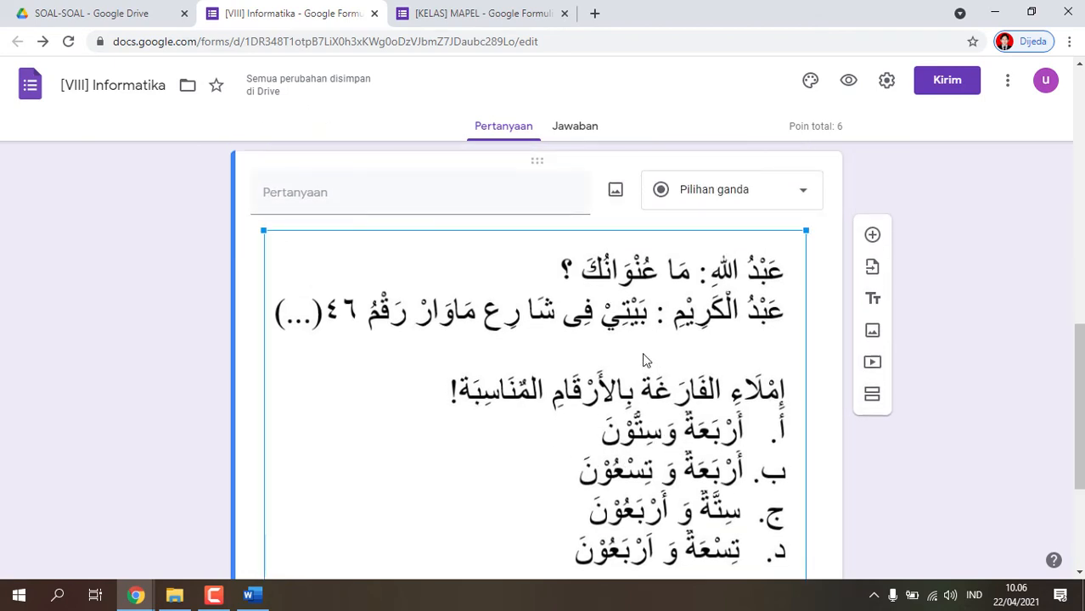
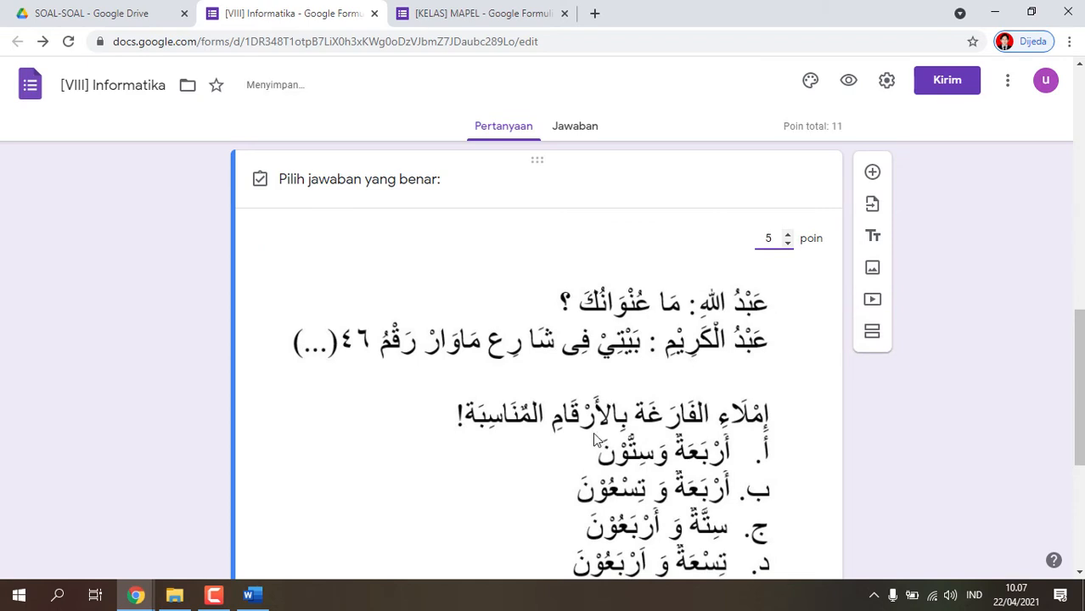
Mark option D as the correct answer of the Arabic image question and finish its answer key.
scroll(322, 413, down, 4)
scroll(658, 380, up, 2)
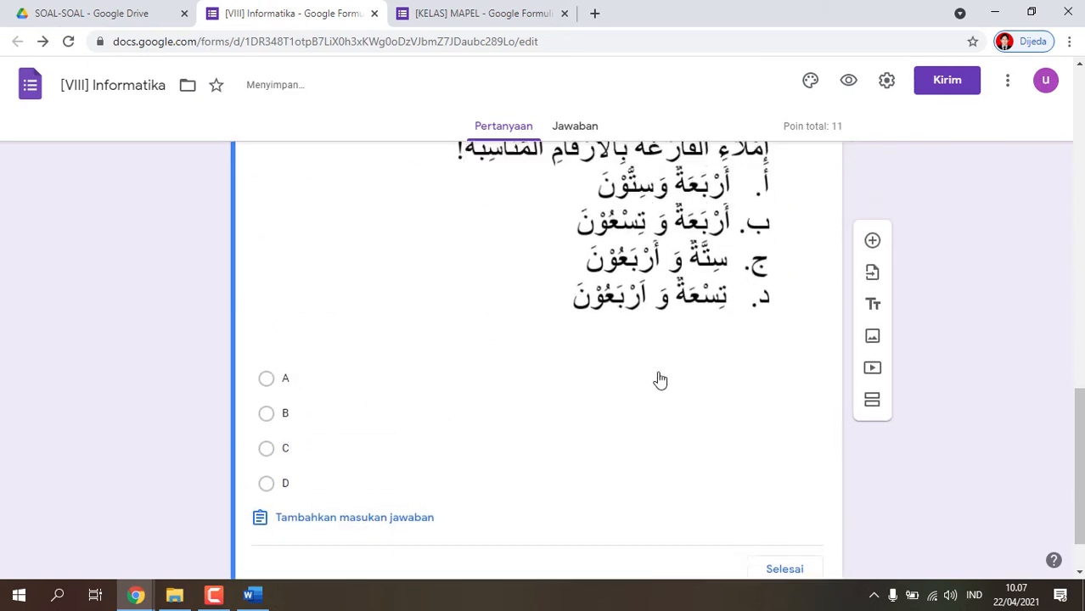
scroll(361, 524, down, 1)
scroll(431, 474, up, 1)
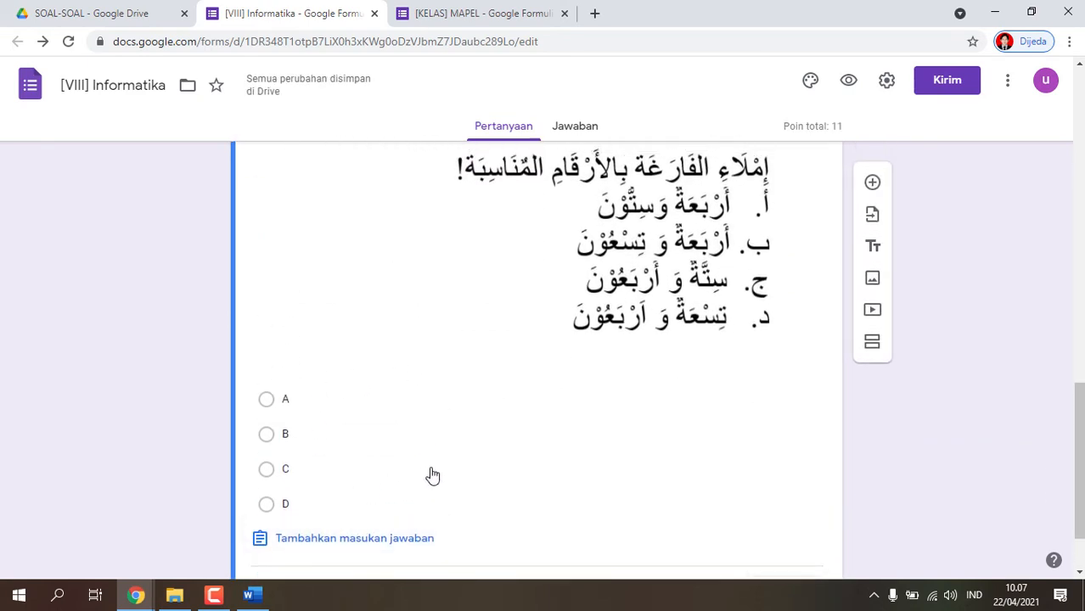
scroll(401, 508, down, 1)
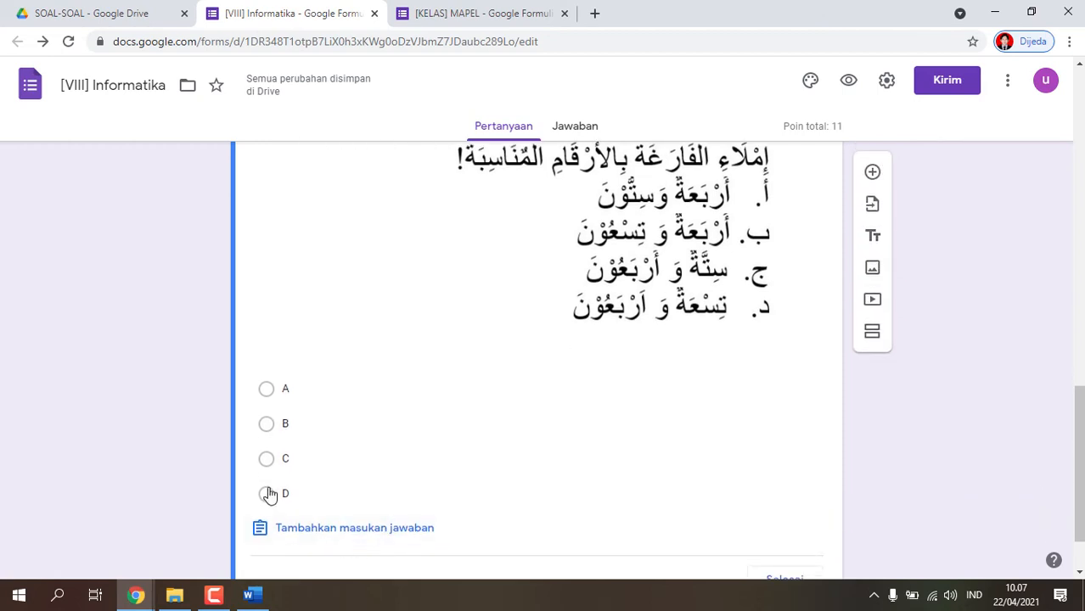
click(266, 493)
scroll(732, 539, down, 1)
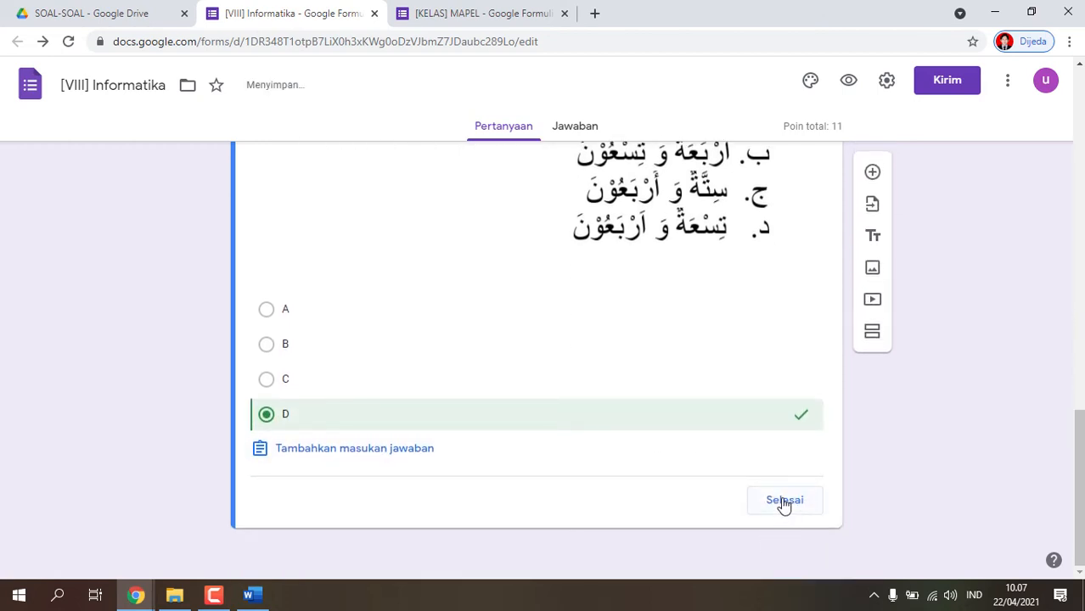
click(781, 505)
Review the Arabic question's image against its A to D options, answer key and required setting.
scroll(790, 497, down, 3)
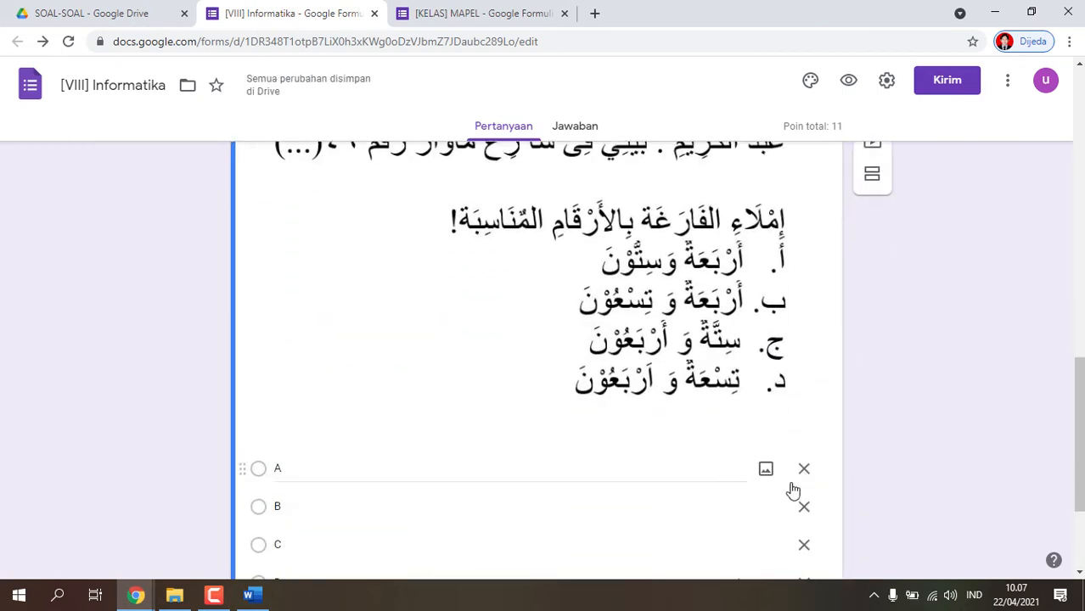
scroll(427, 428, down, 1)
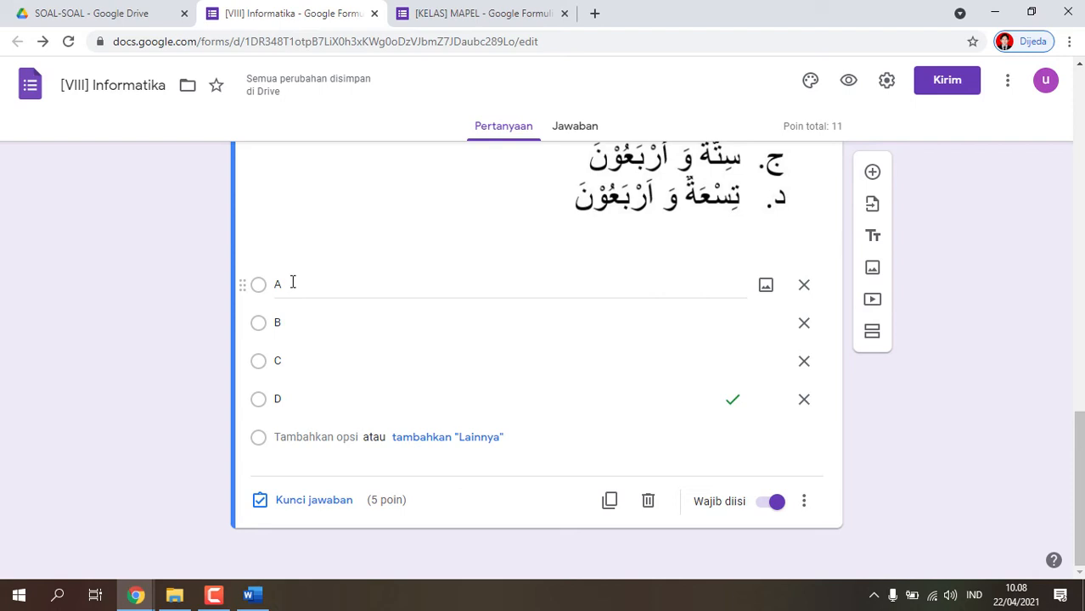
scroll(552, 254, up, 2)
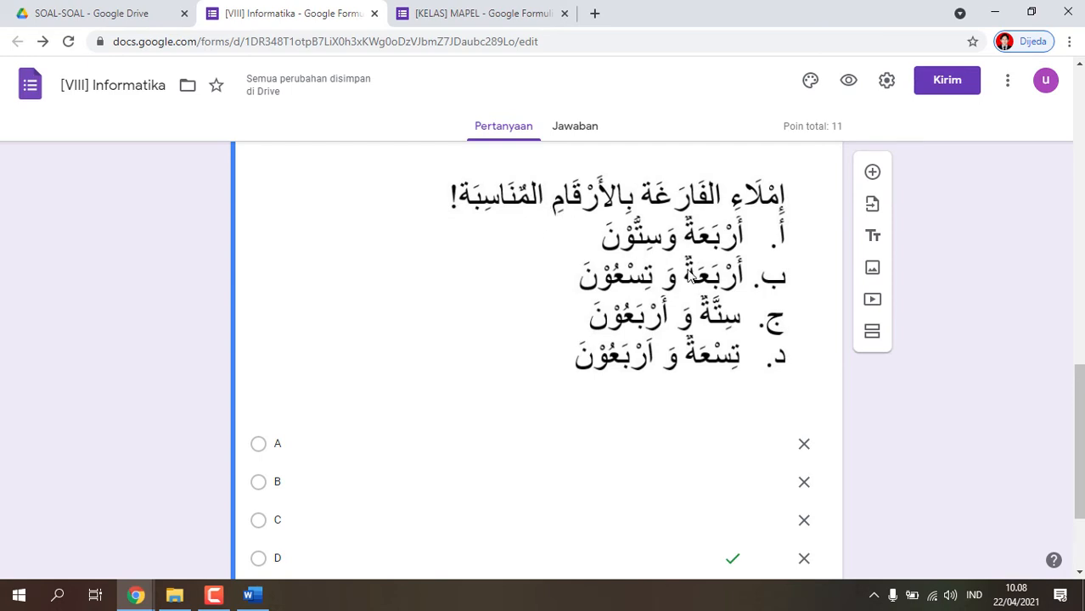
scroll(643, 302, down, 1)
scroll(642, 302, down, 1)
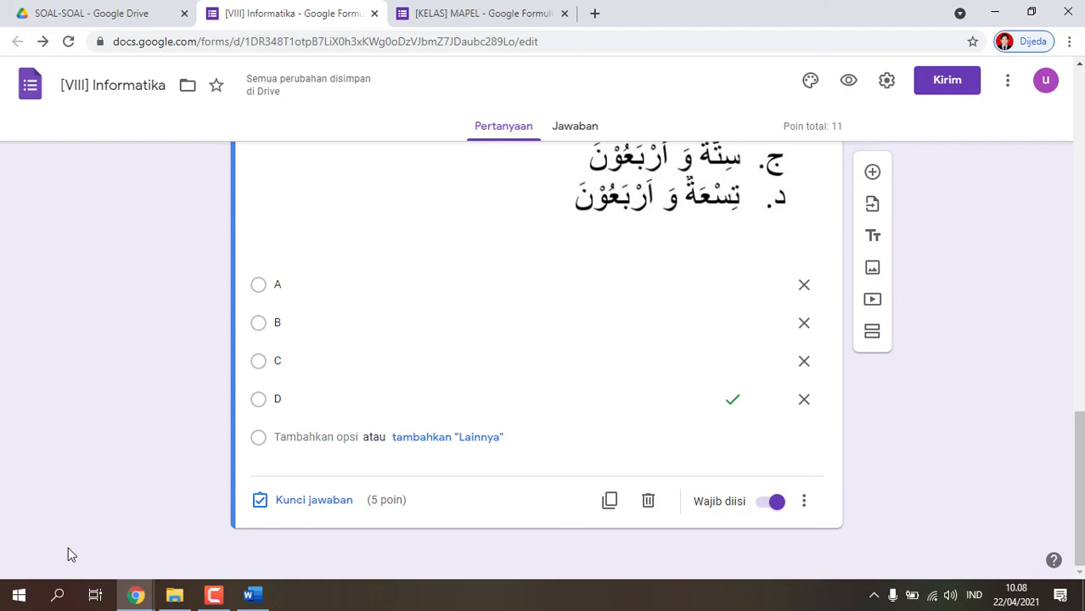
scroll(182, 573, up, 1)
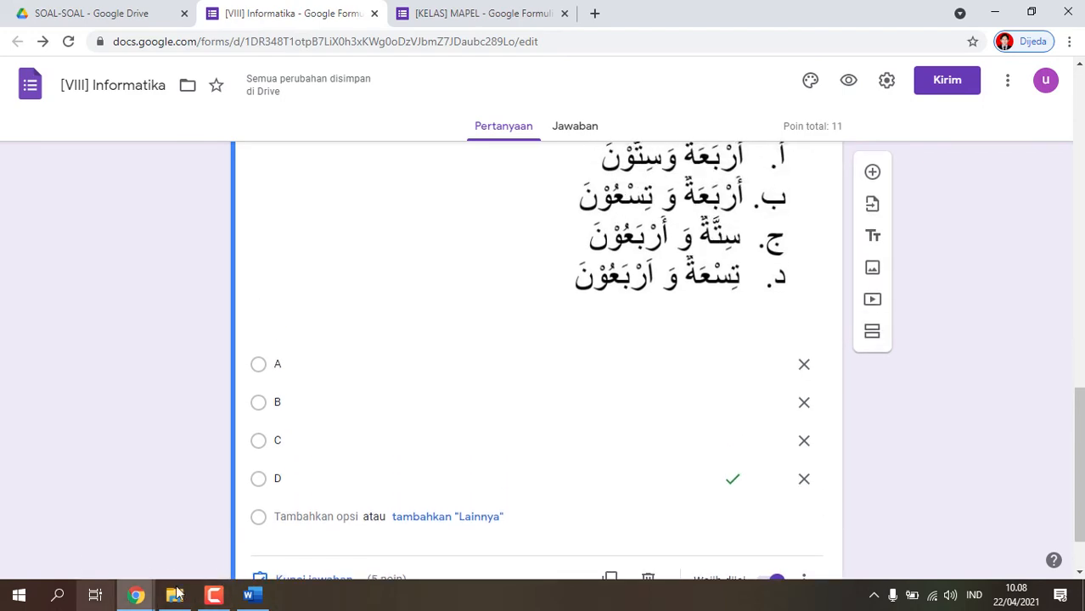
scroll(533, 432, up, 2)
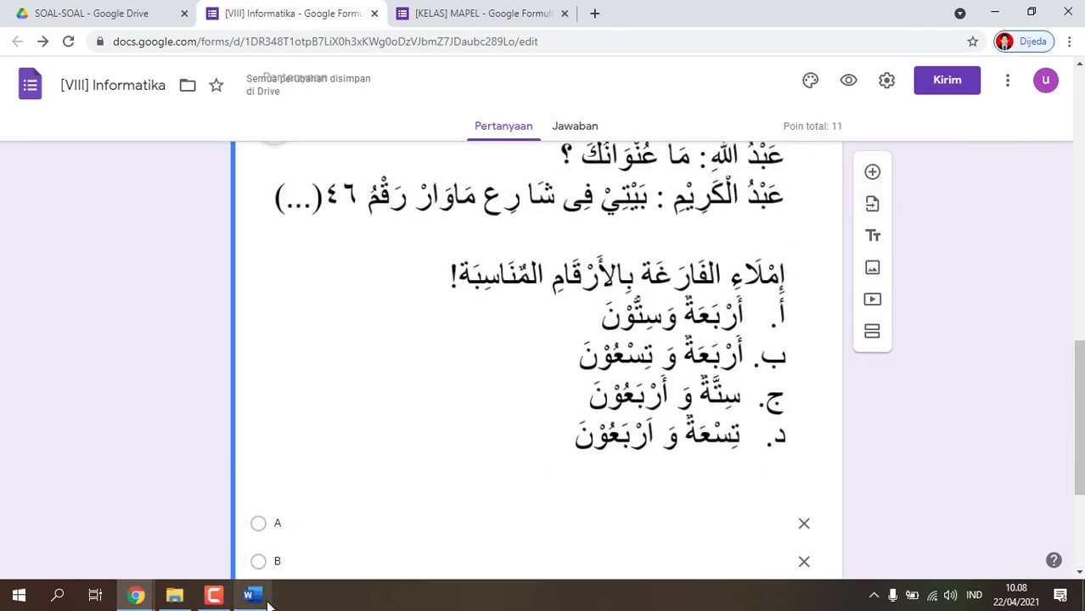
Compare the question 3 text and choices in the Word document with the Arabic image question and its options in the form.
mouse_move(251, 598)
click(255, 510)
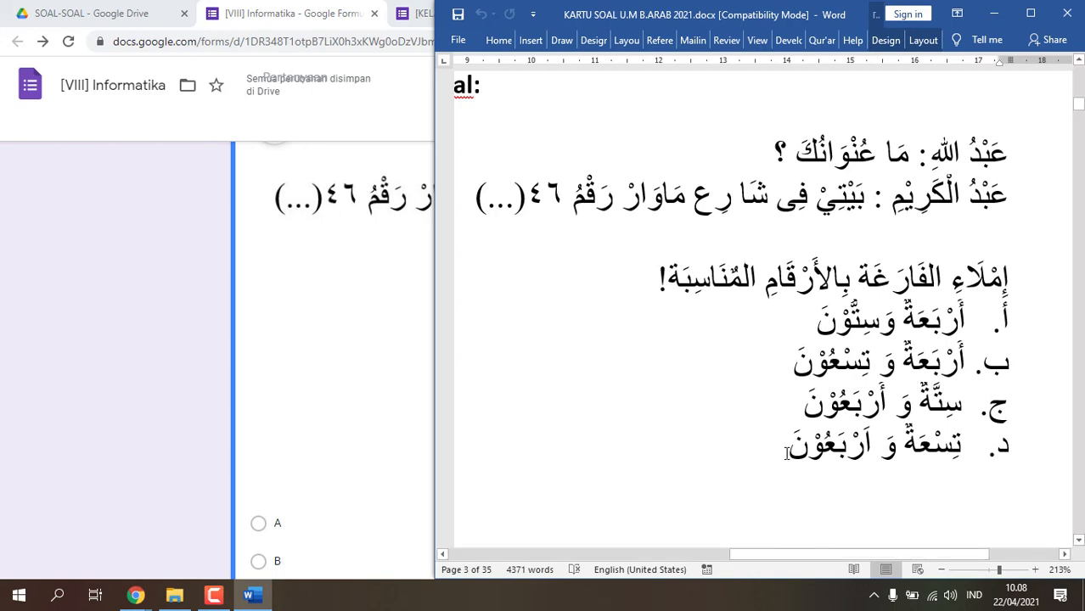
scroll(764, 471, down, 3)
scroll(758, 440, up, 1)
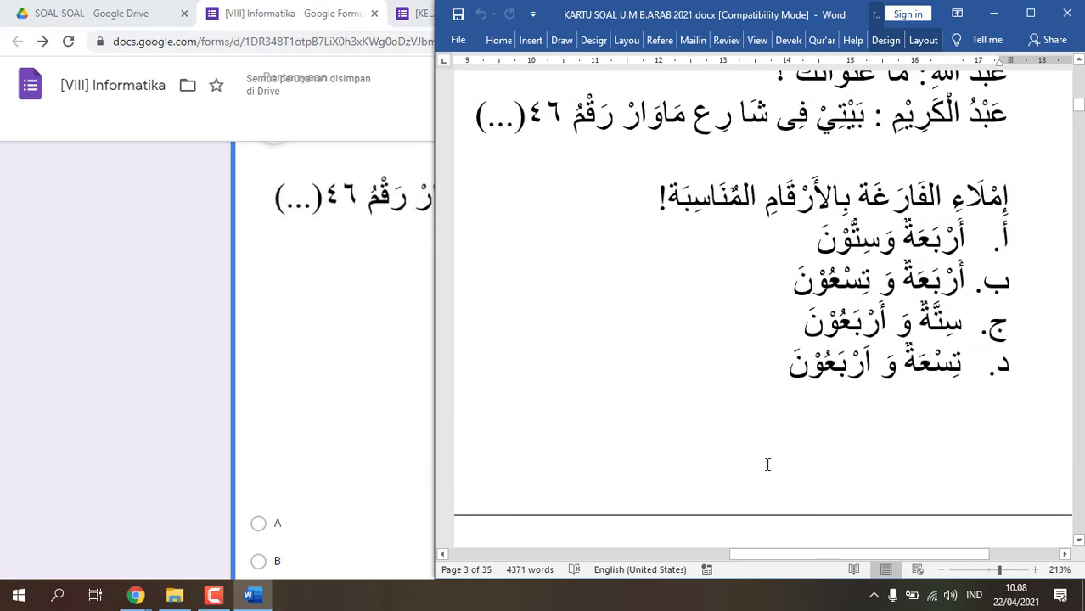
scroll(768, 464, up, 2)
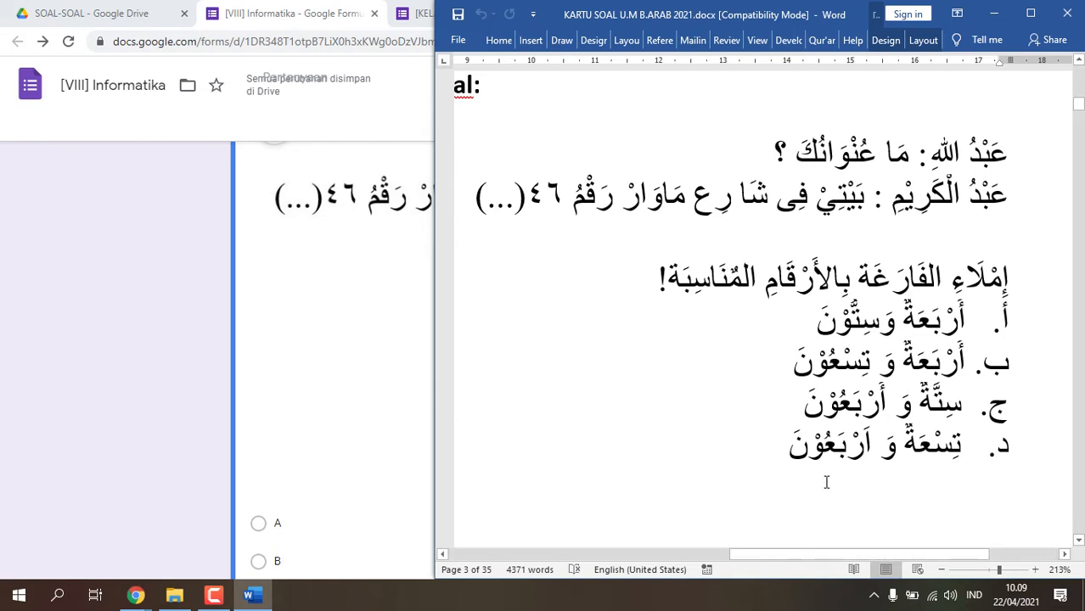
scroll(849, 425, down, 2)
scroll(849, 462, up, 2)
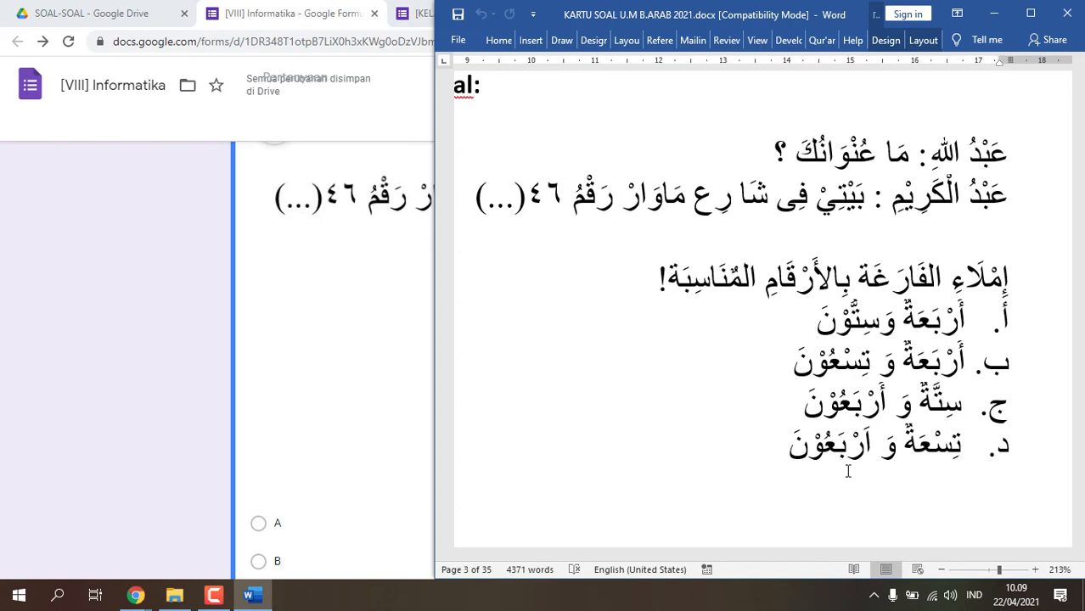
click(139, 388)
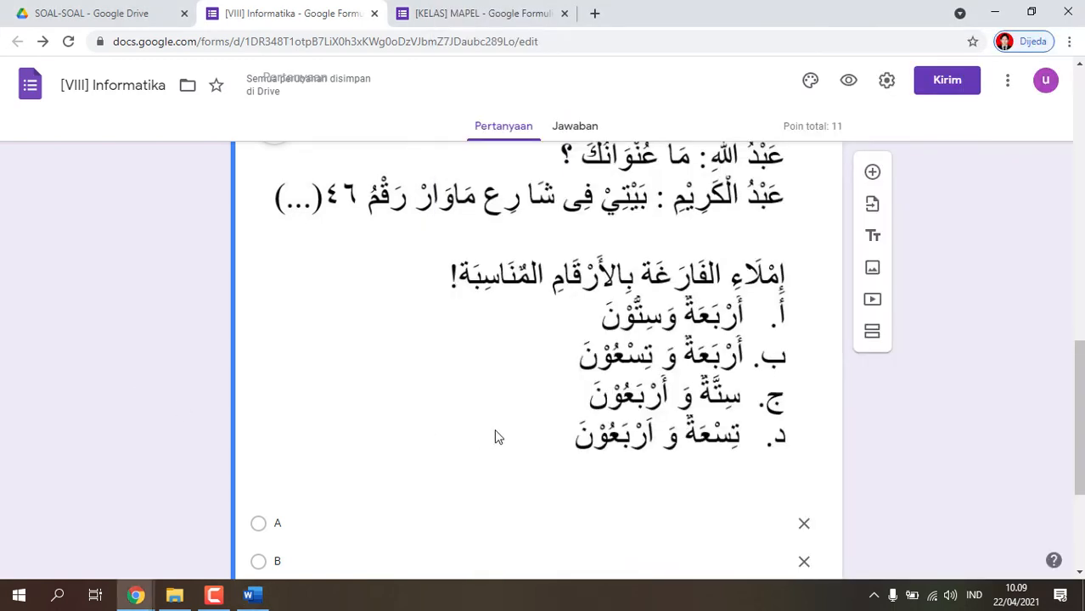
scroll(501, 438, down, 2)
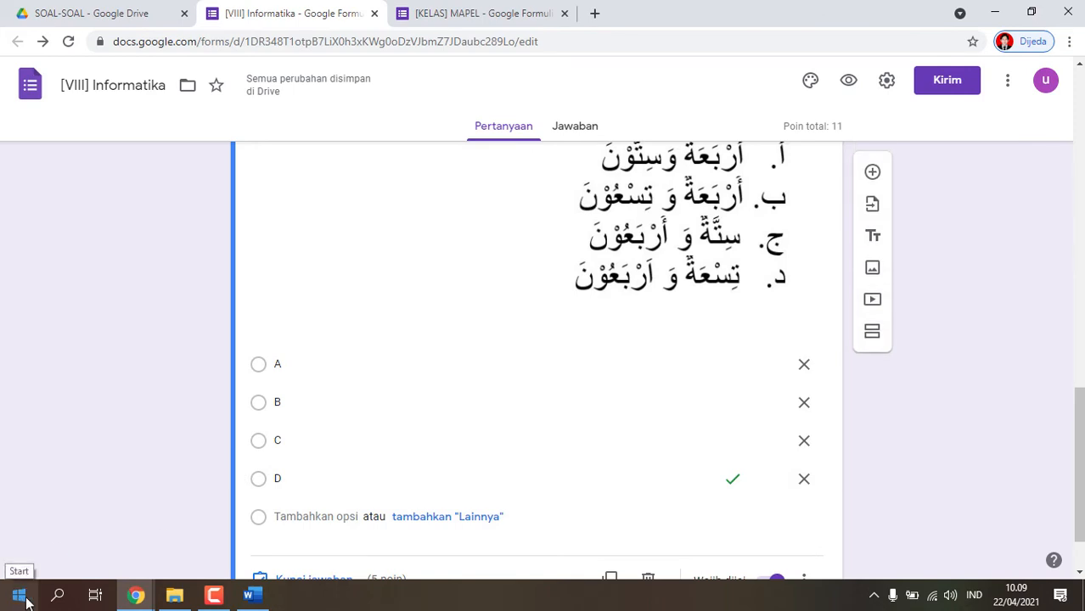
Find and open Paint, and move its window clear of the Word document's area.
click(57, 600)
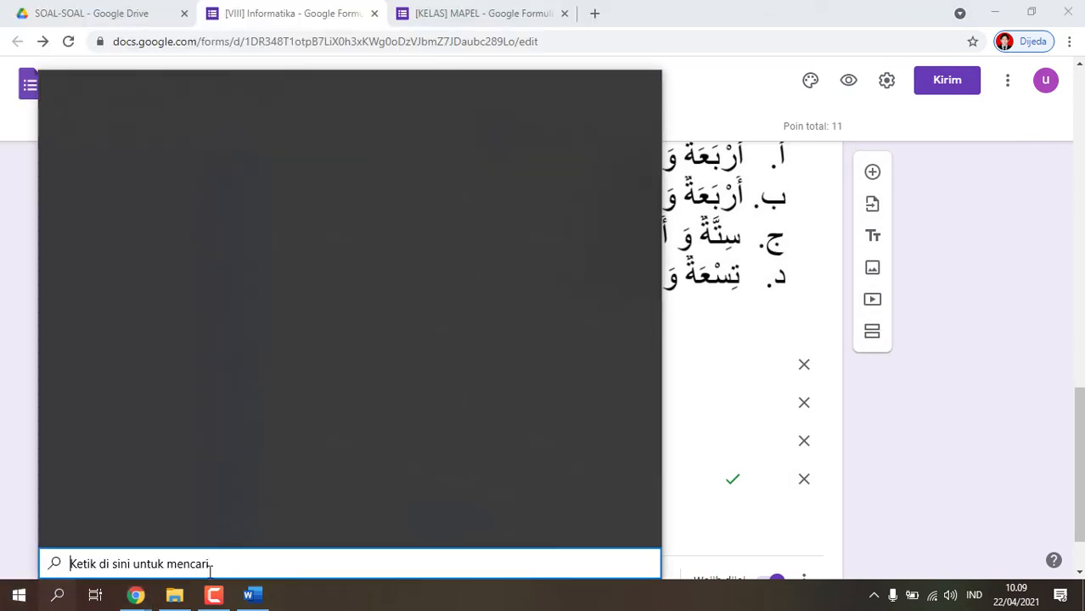
text(pain)
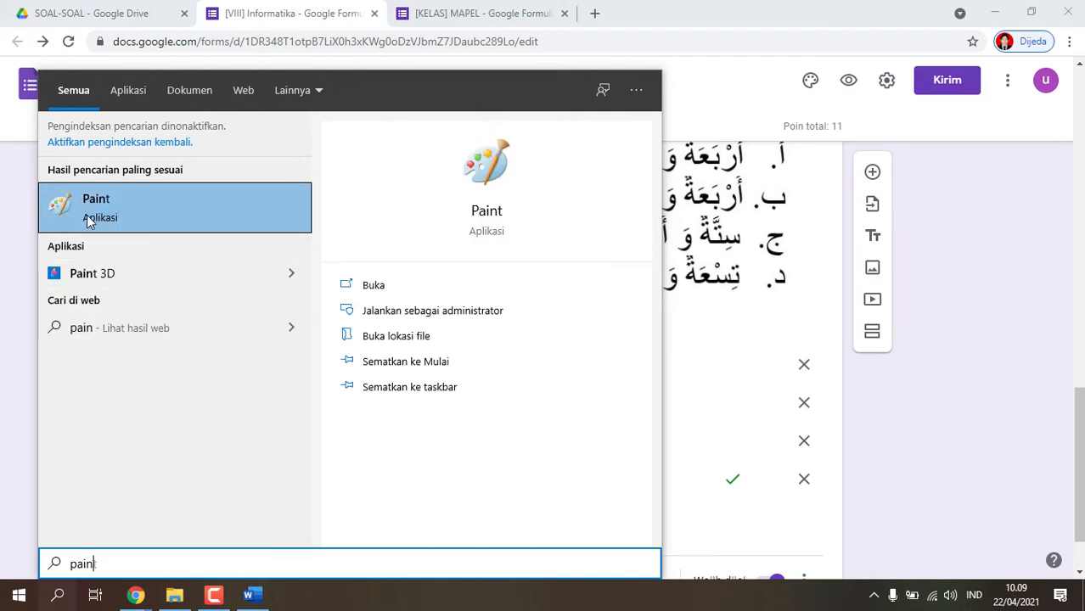
click(117, 200)
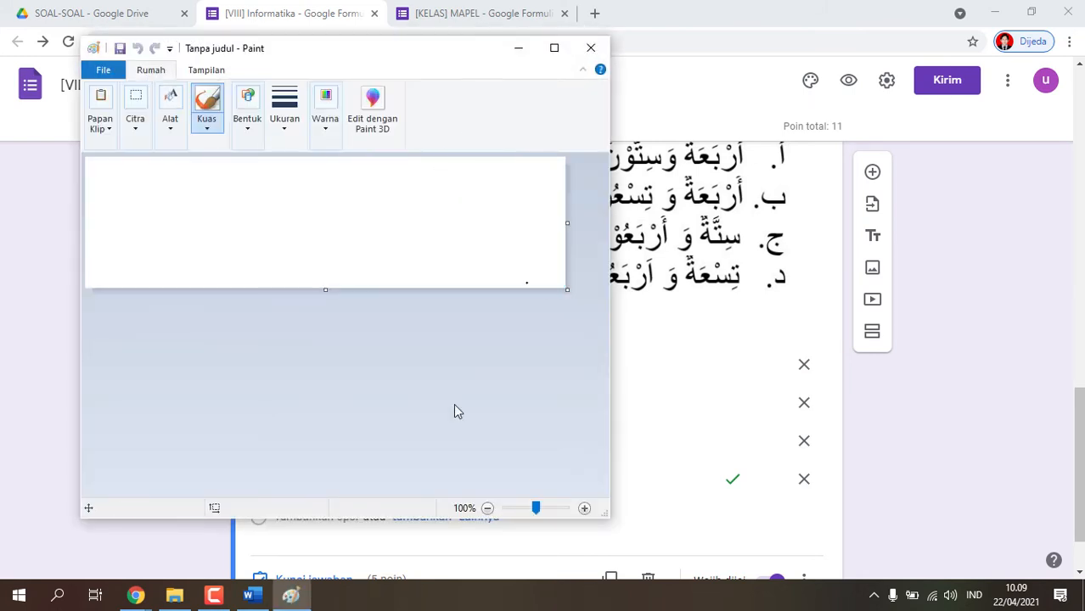
click(291, 596)
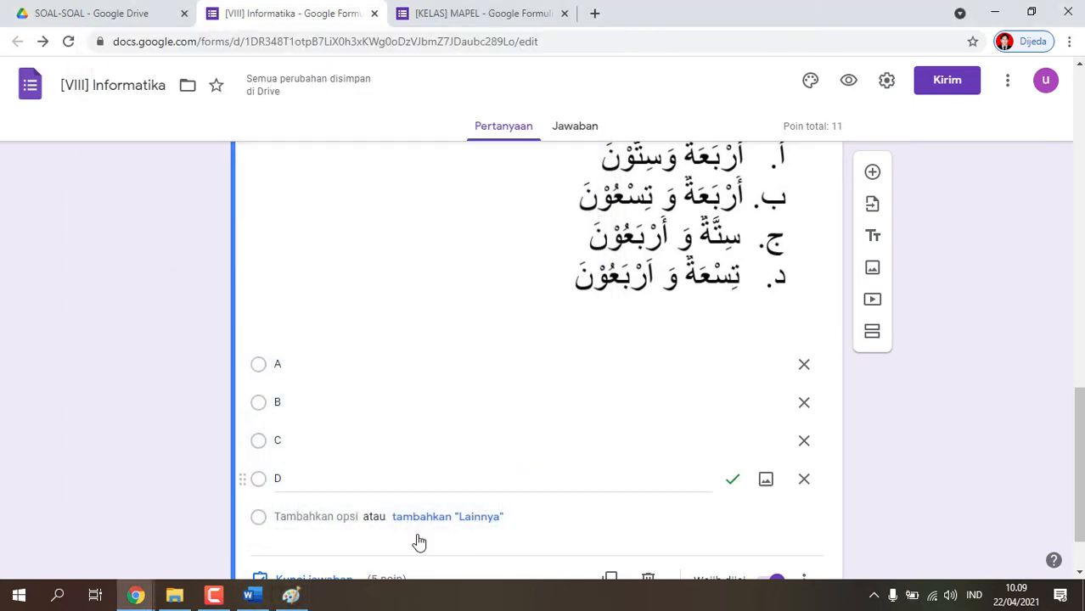
click(291, 596)
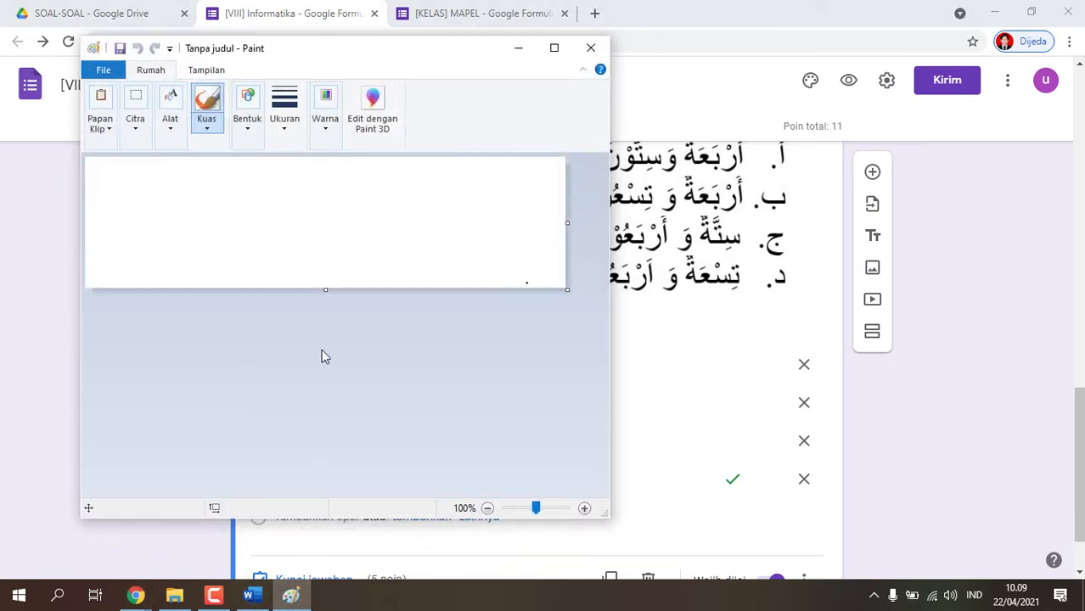
mouse_move(435, 49)
mouse_down()
mouse_move(364, 29)
mouse_move(365, 19)
mouse_up()
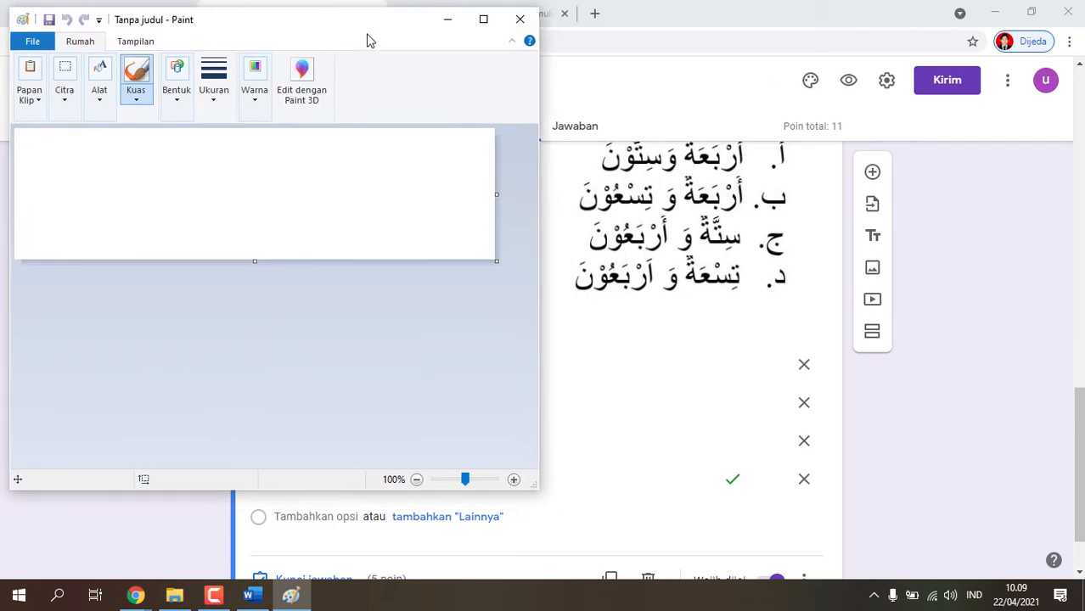
Switch to the Word document and examine the next question's sentence table and the answer choices below it.
click(252, 596)
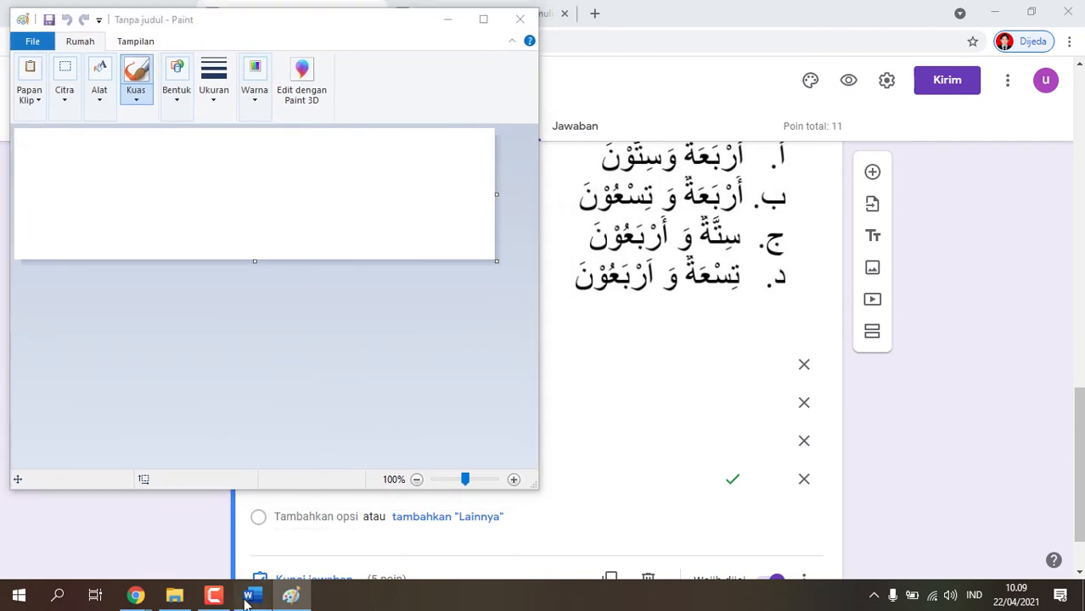
scroll(661, 338, down, 15)
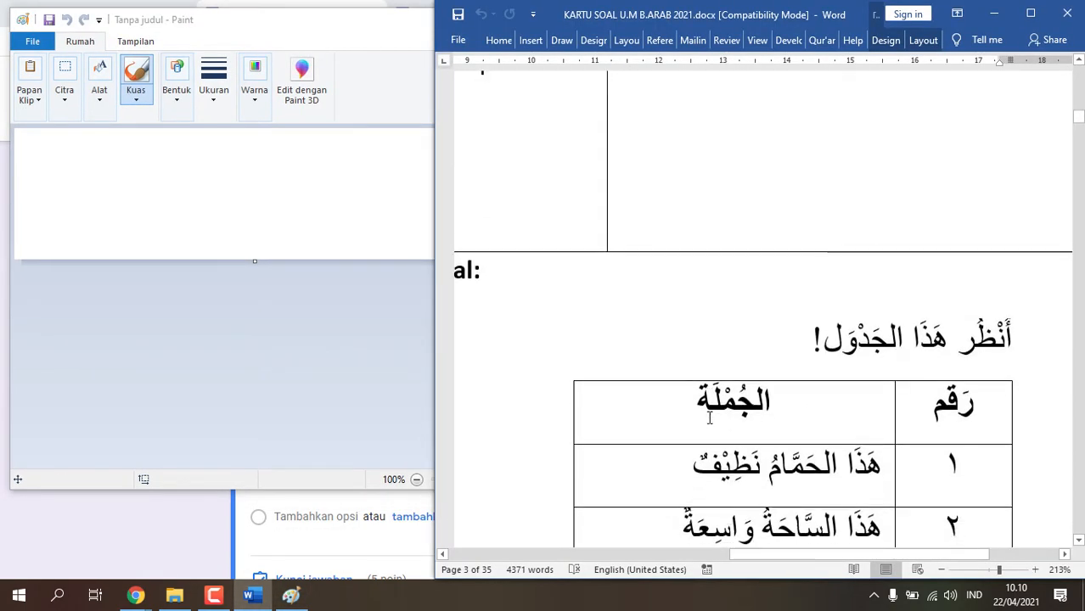
scroll(710, 418, down, 4)
scroll(710, 418, up, 6)
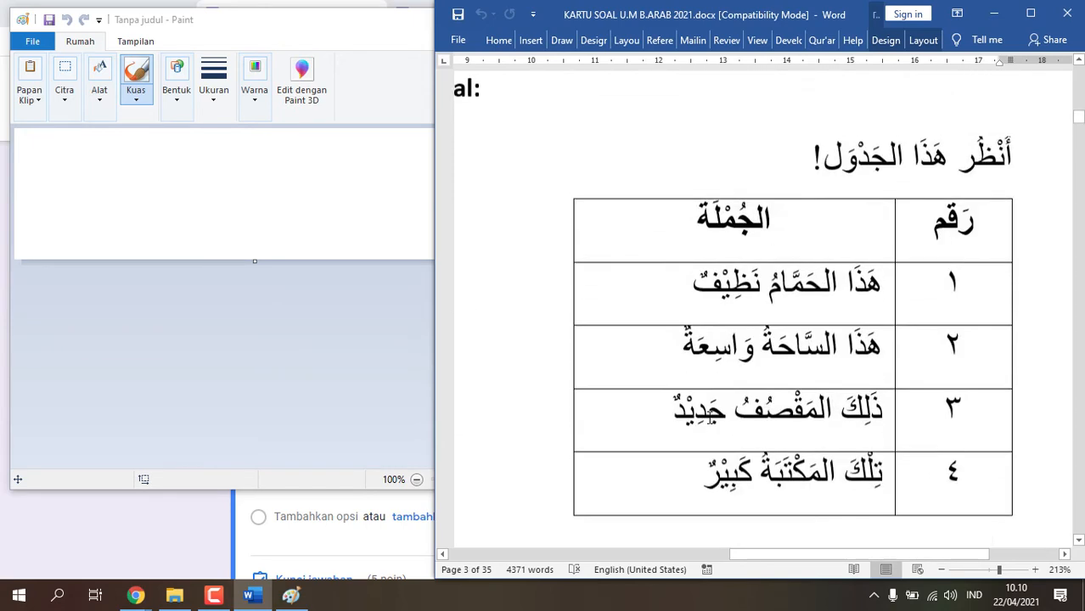
scroll(710, 418, down, 2)
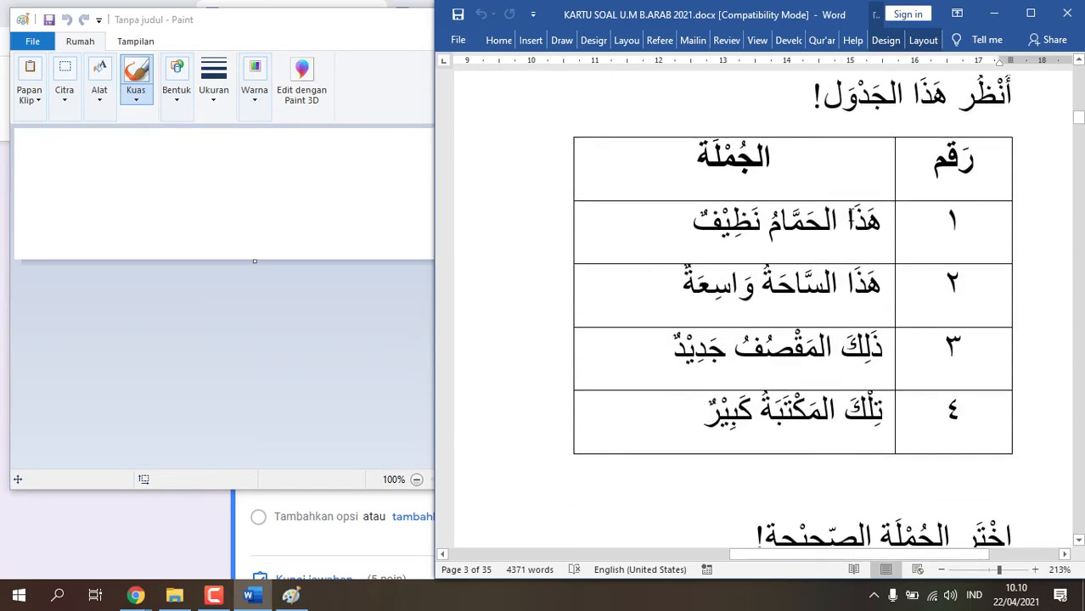
scroll(864, 348, down, 3)
scroll(864, 348, down, 3)
scroll(872, 391, up, 6)
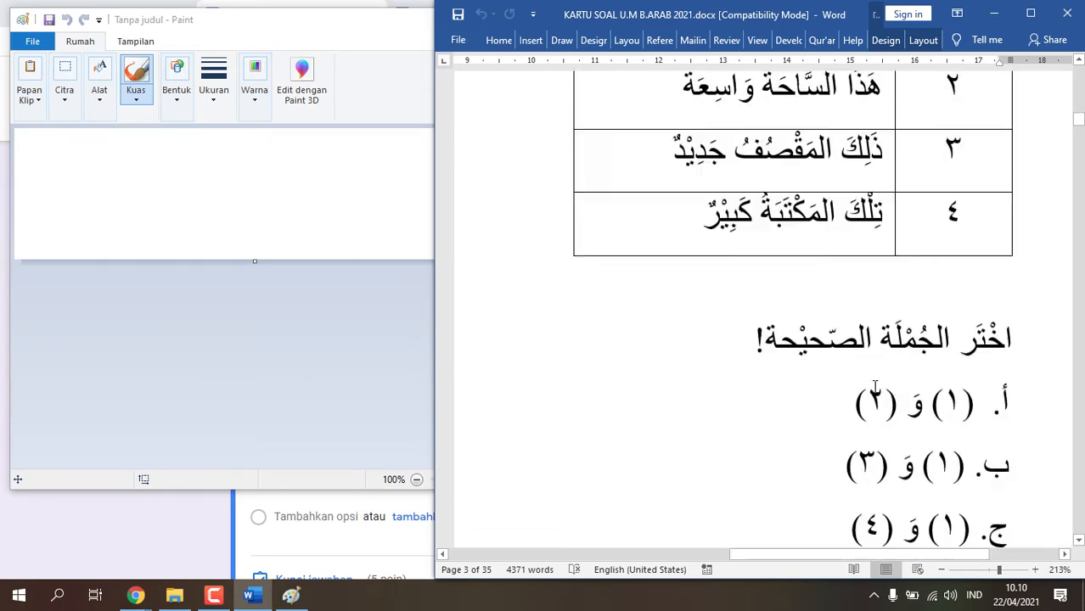
scroll(875, 389, up, 1)
scroll(877, 384, down, 1)
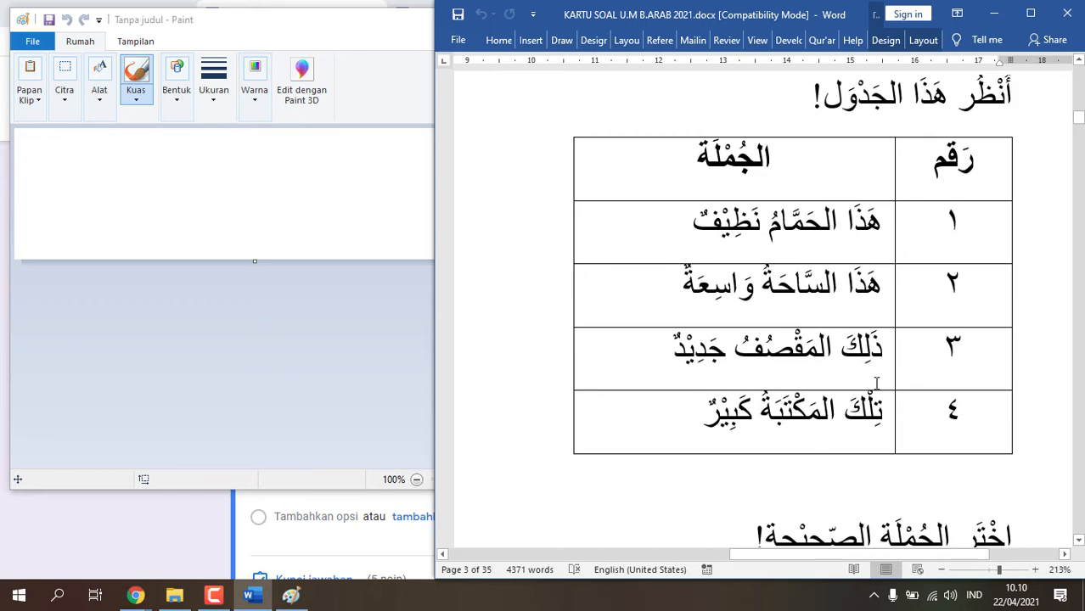
scroll(989, 502, down, 5)
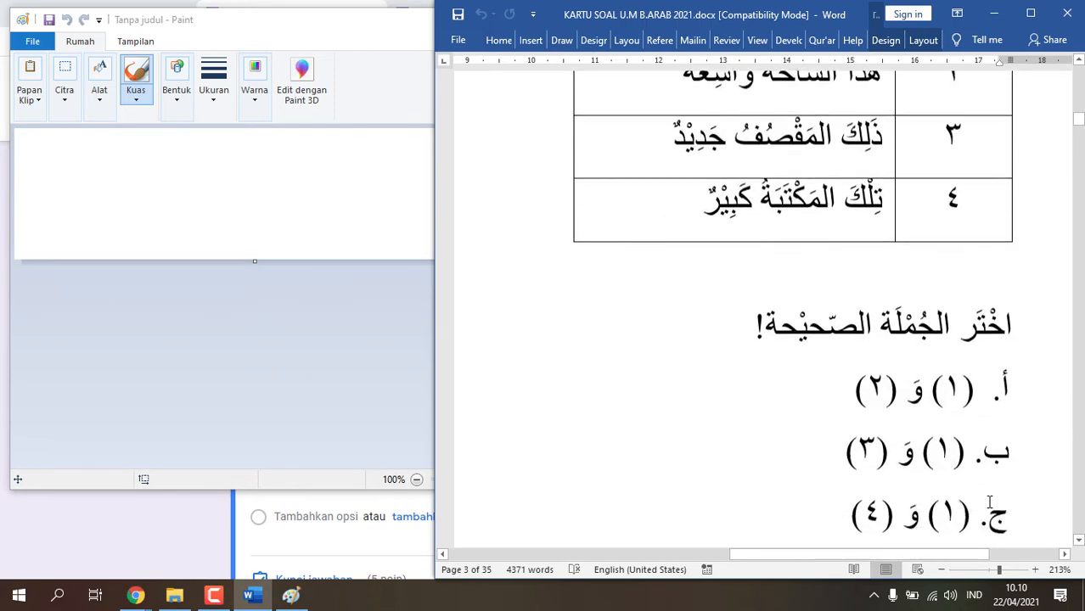
scroll(989, 502, up, 6)
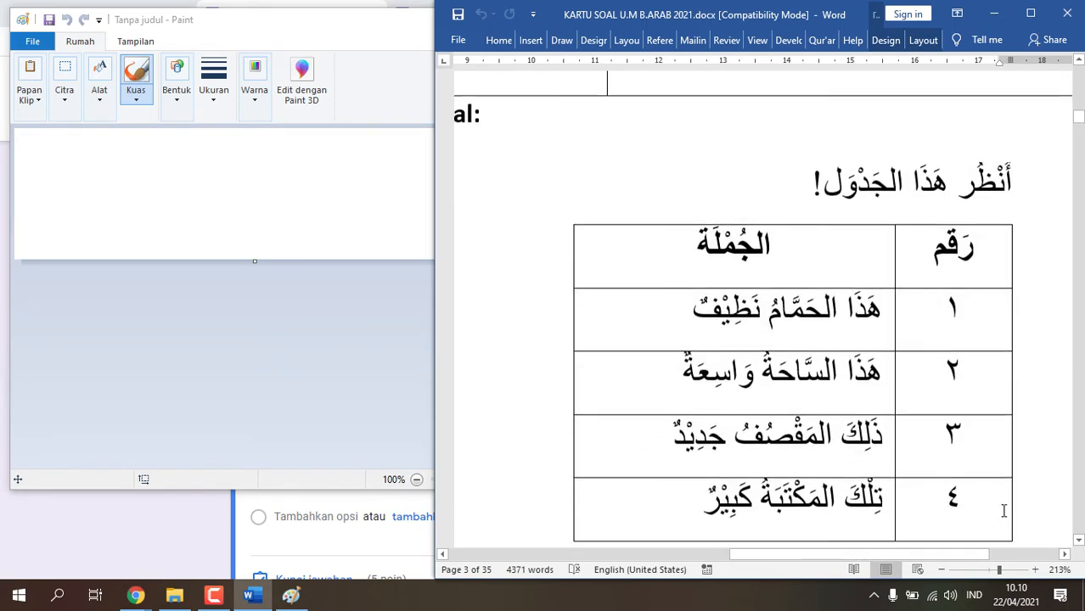
scroll(841, 363, down, 1)
scroll(841, 363, up, 1)
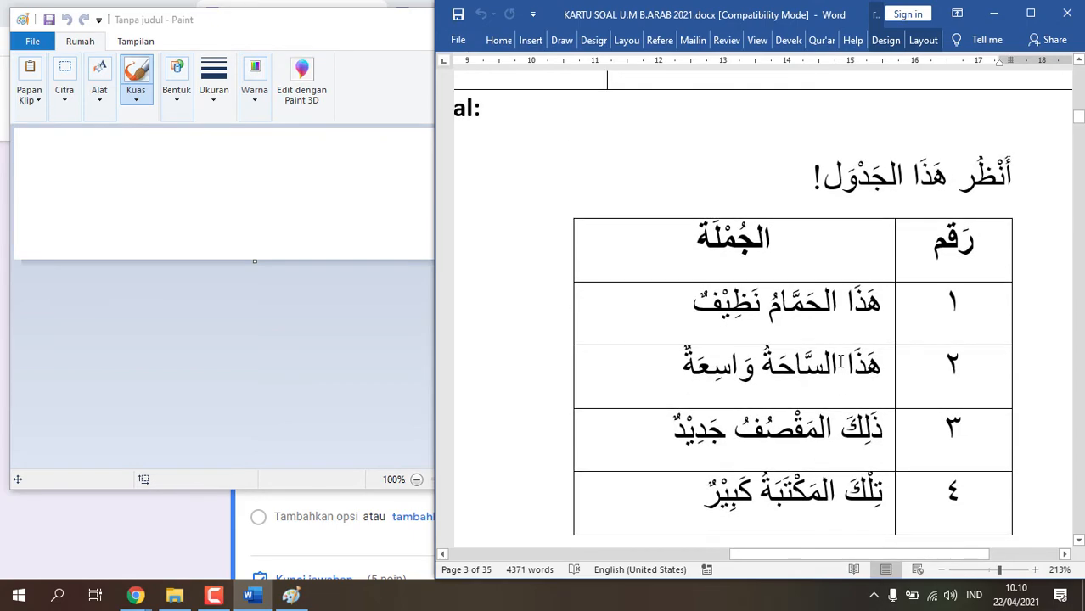
Capture the question's heading line and full four-row table as a screenshot of about 645 × 519 px and copy it.
key(super+shift+s)
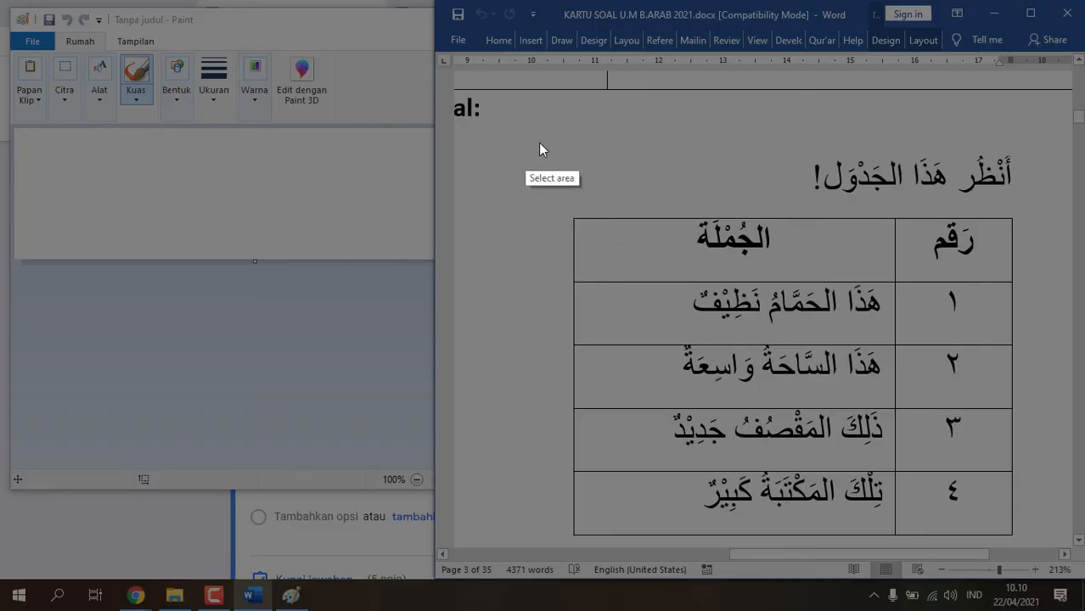
drag(517, 132, 1033, 546)
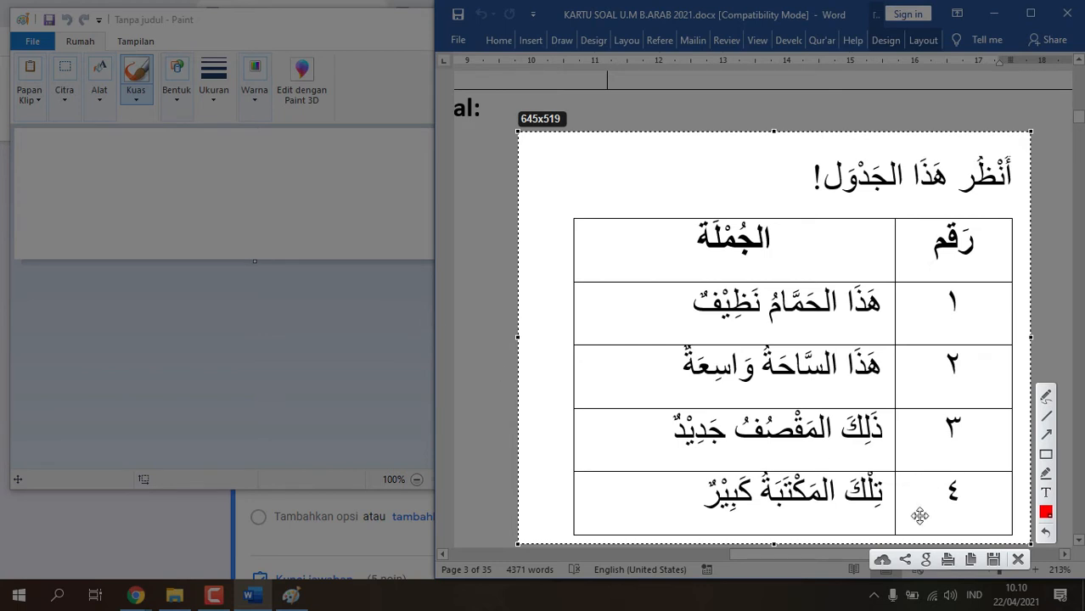
click(970, 560)
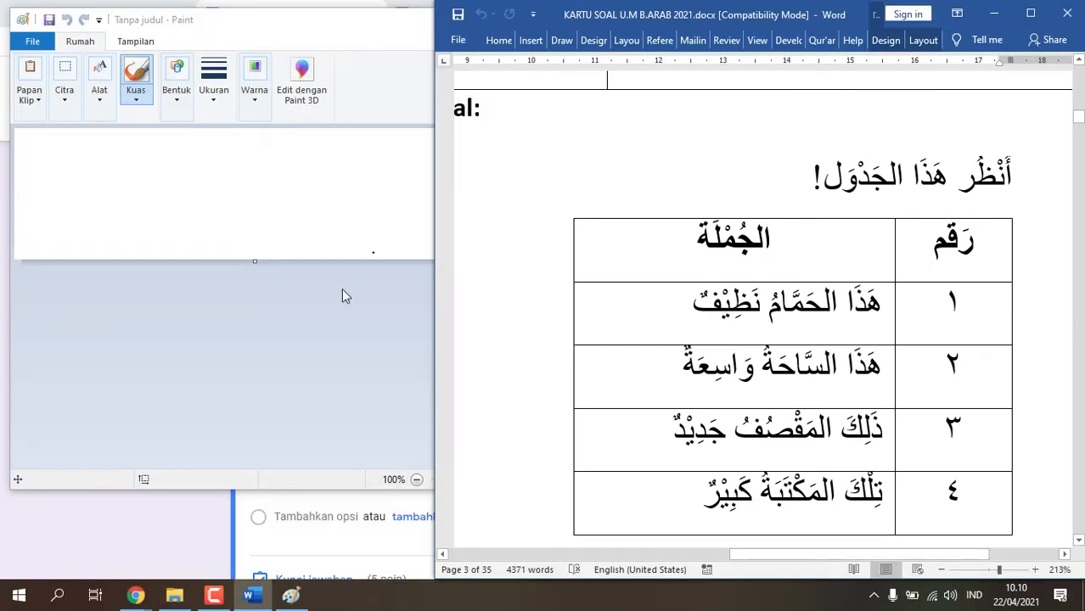
Paste the copied table screenshot into the blank Paint canvas, enlarge the Paint window to show it whole, and deselect it.
click(122, 158)
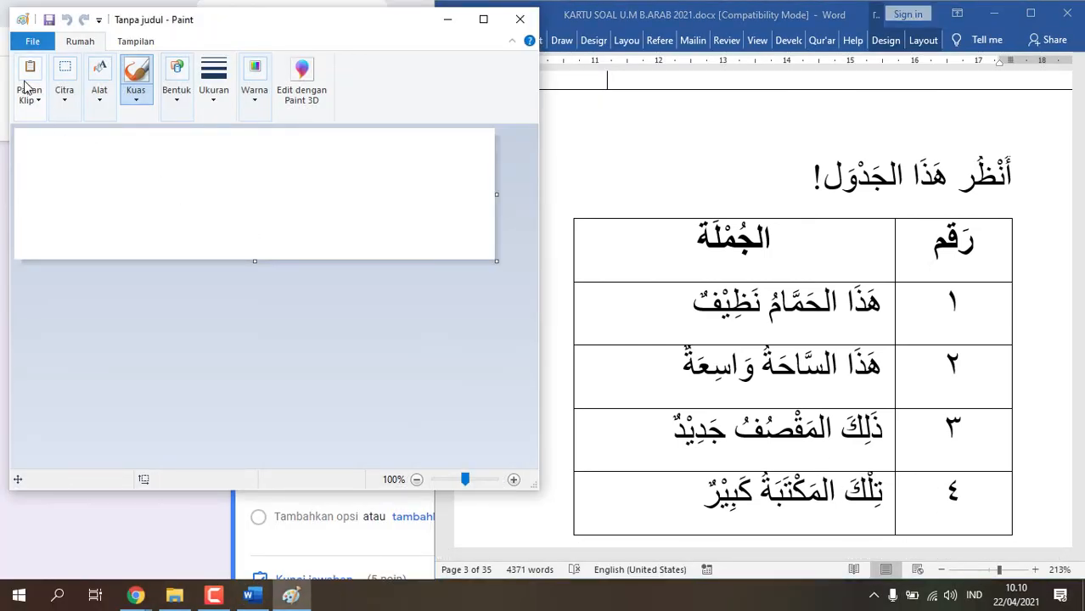
click(112, 168)
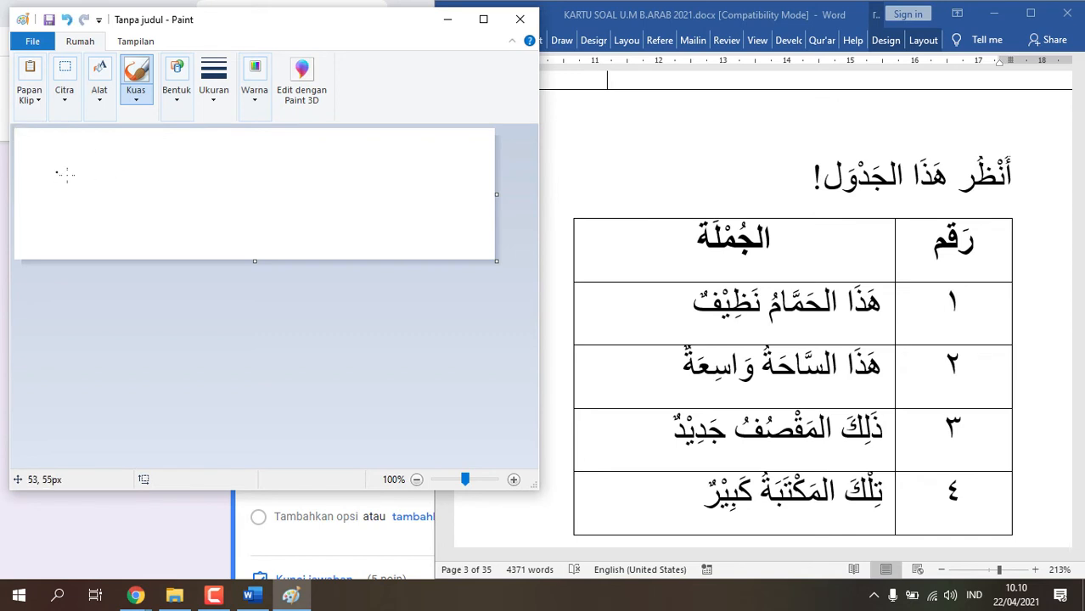
click(30, 97)
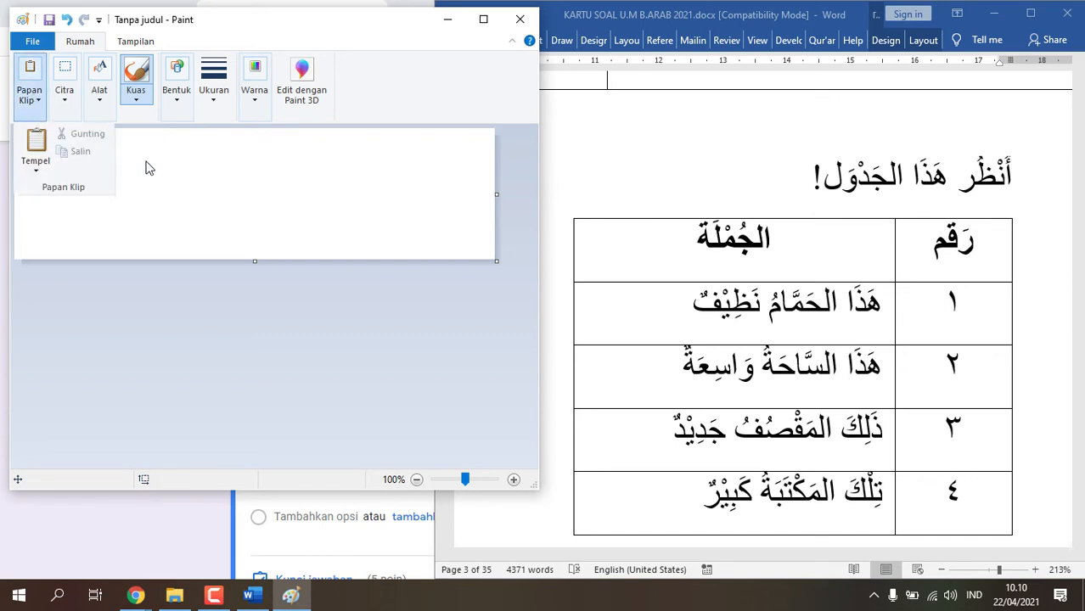
click(36, 145)
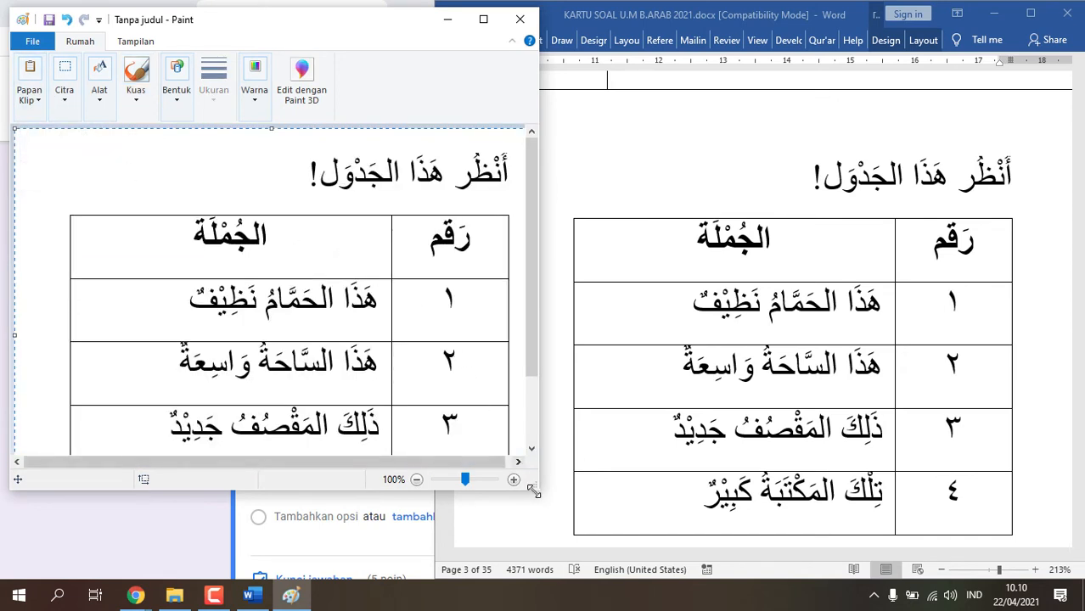
mouse_move(536, 489)
mouse_down()
mouse_move(543, 509)
mouse_move(718, 550)
mouse_move(616, 569)
mouse_up()
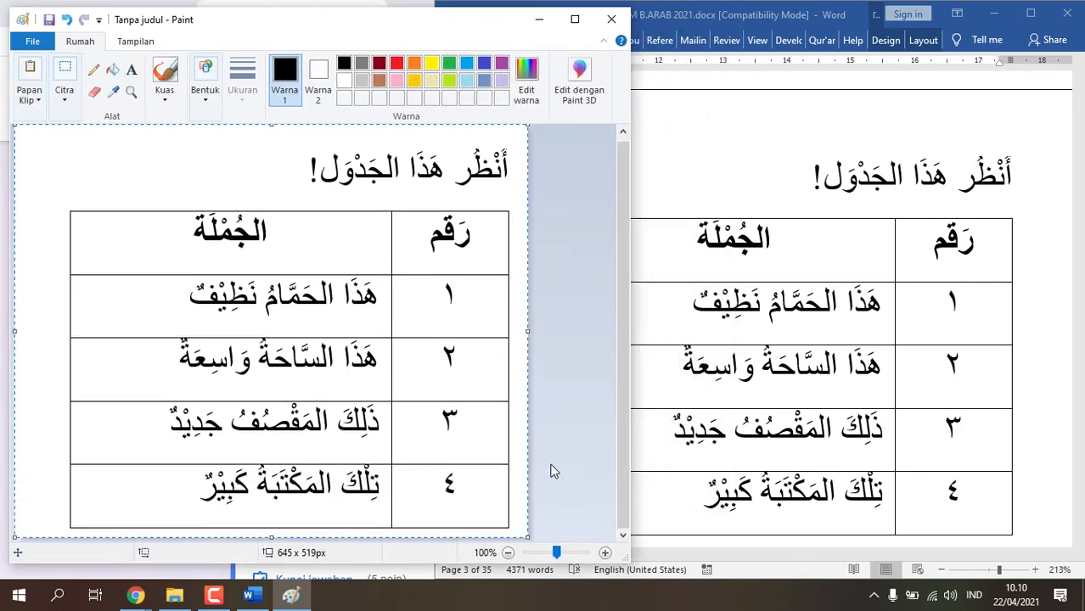
click(567, 447)
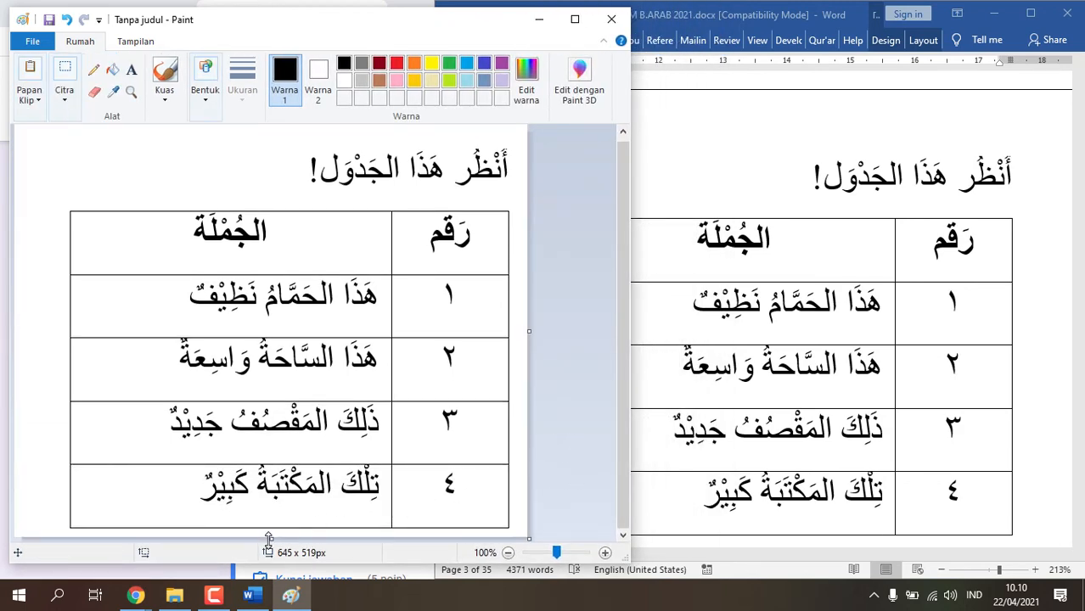
Extend the Paint canvas below the table to a height of about 964 px, keeping the 645 px width.
drag(269, 540, 275, 607)
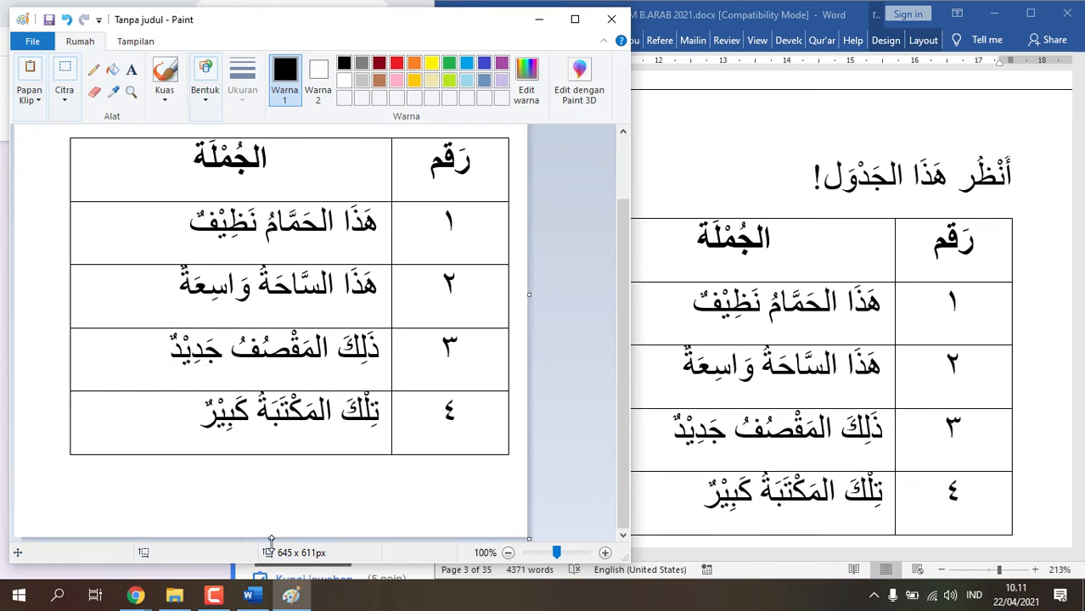
drag(271, 540, 275, 608)
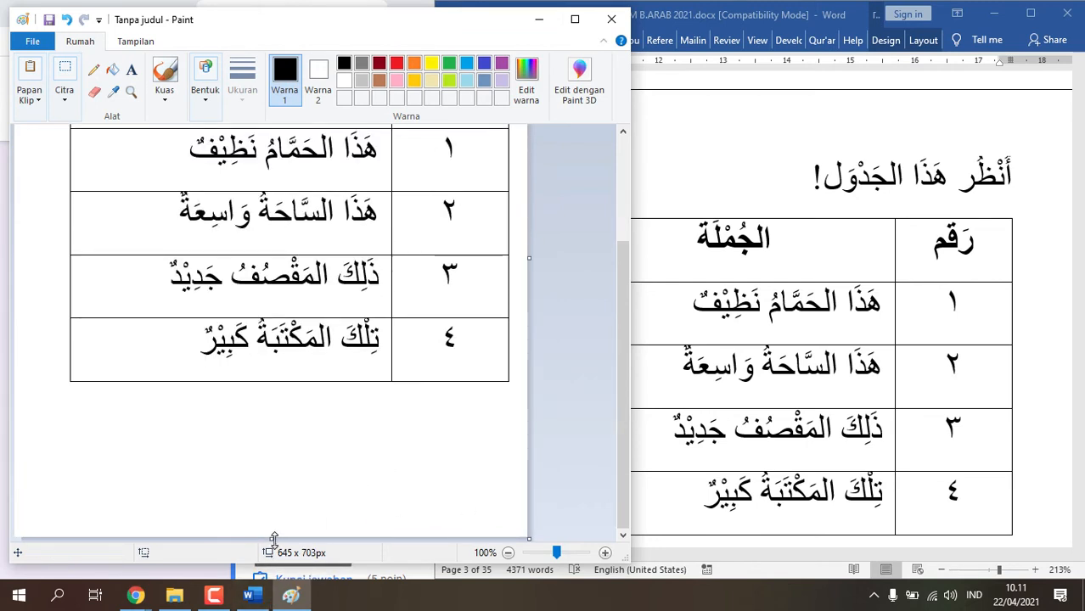
drag(274, 540, 275, 608)
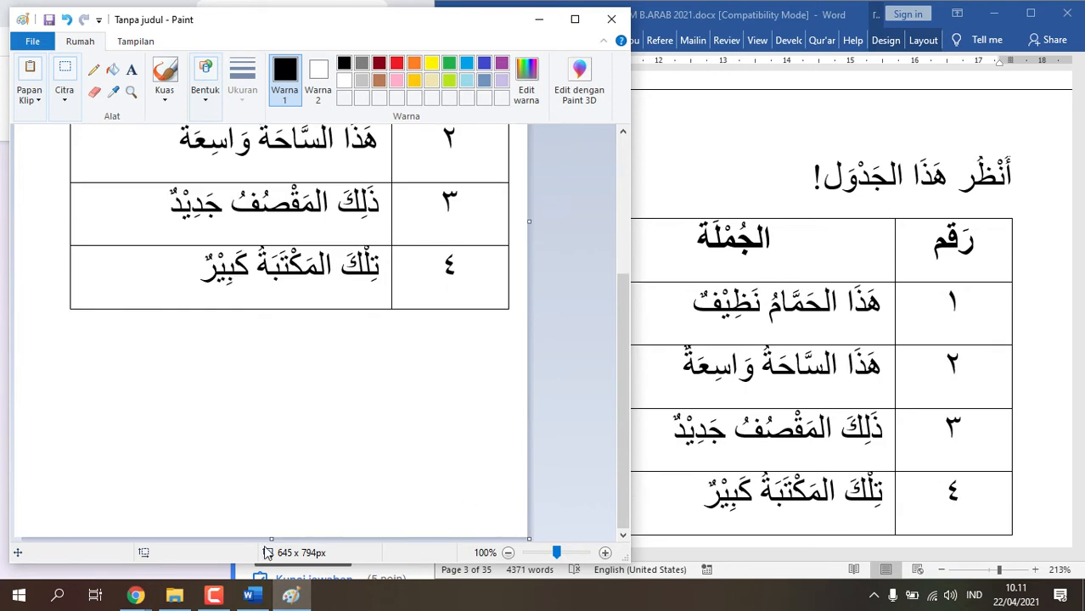
drag(272, 540, 275, 608)
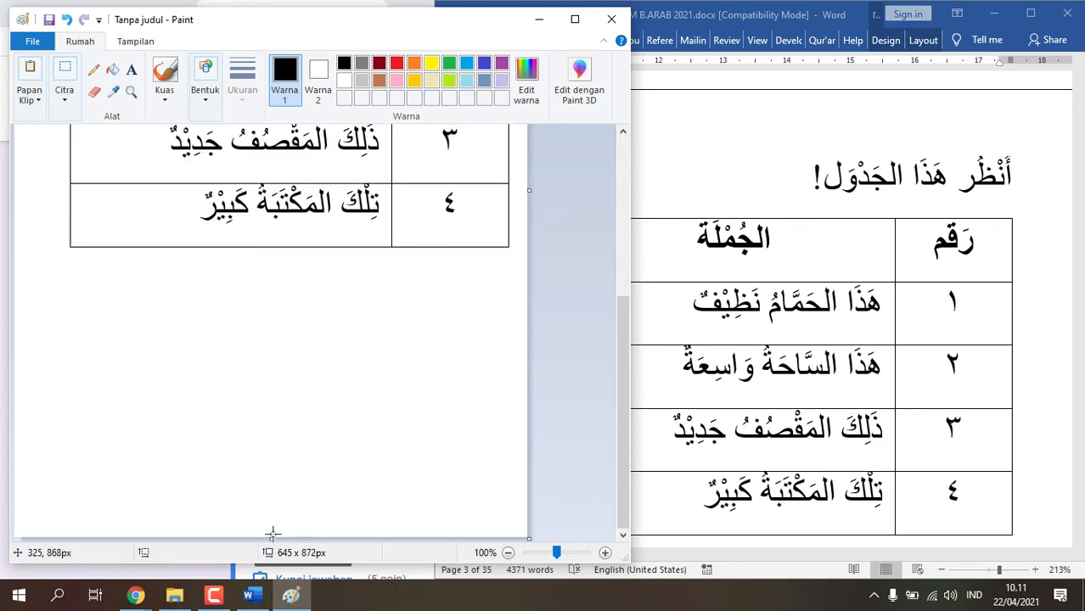
mouse_move(268, 537)
mouse_down()
mouse_move(259, 547)
mouse_move(272, 608)
mouse_up()
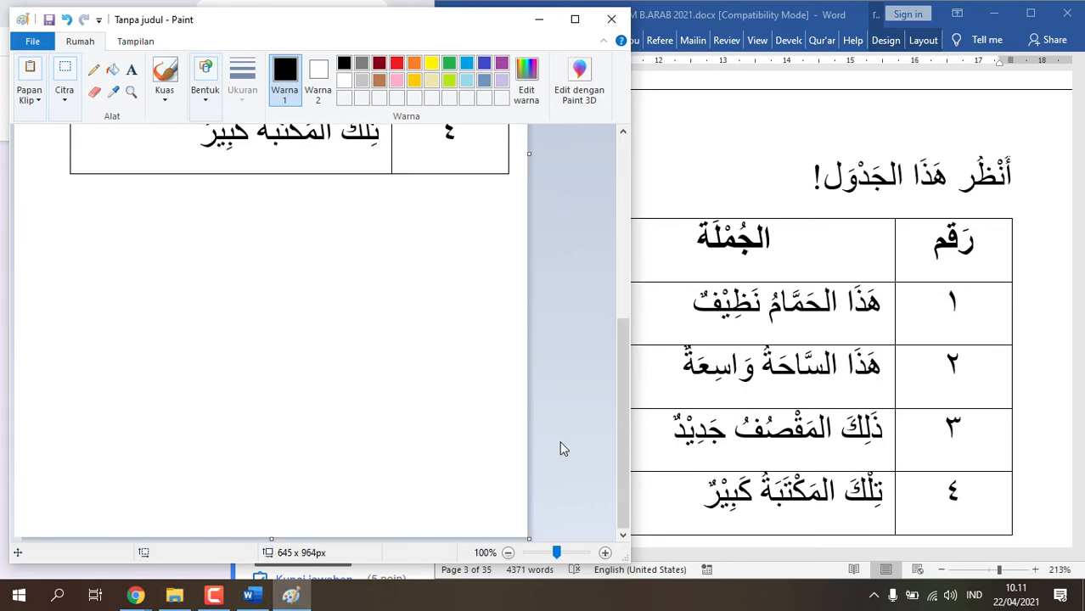
Capture the instruction line and the four answer choices below the table in Word as a screenshot and copy it.
scroll(889, 450, down, 1)
scroll(896, 448, down, 6)
scroll(815, 297, up, 2)
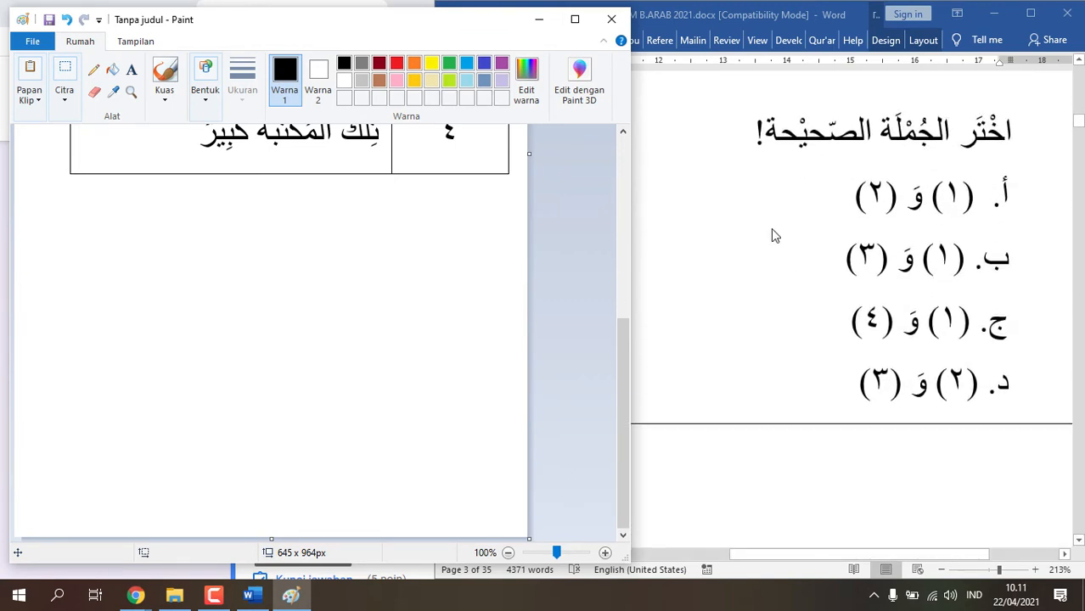
key(super+shift+s)
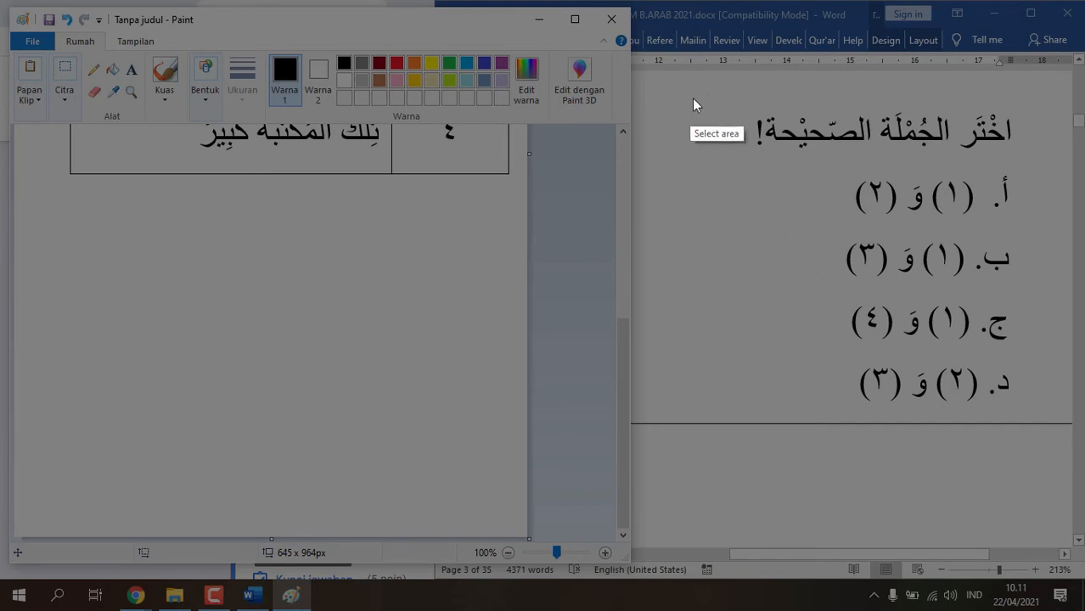
drag(710, 94, 1034, 418)
click(974, 433)
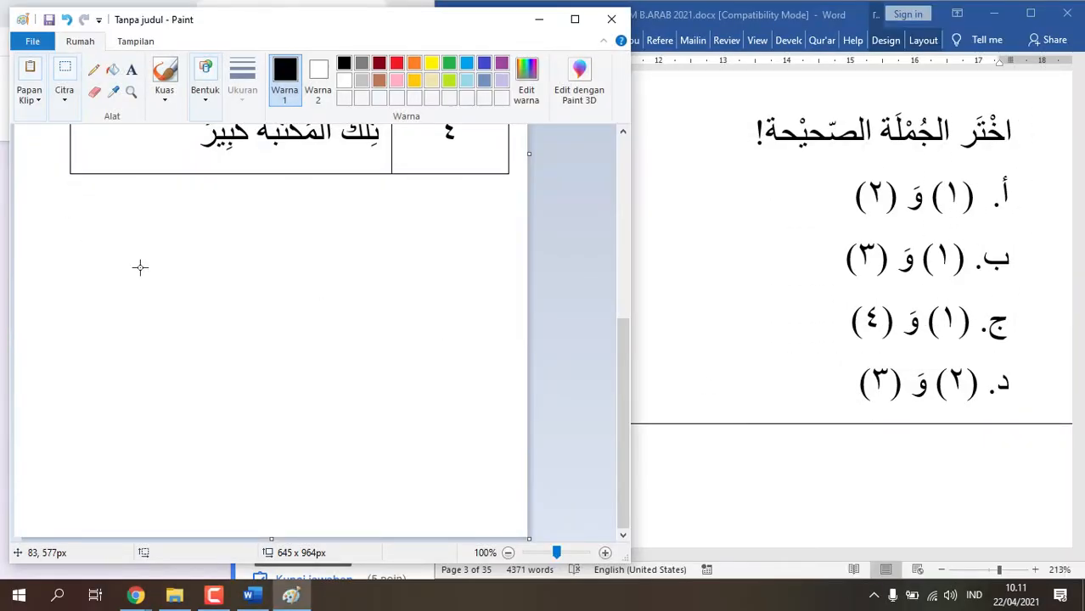
Paste the answer-choices screenshot into Paint, place it in the blank area below the table aligned with its right side, and deselect it.
click(30, 81)
click(38, 169)
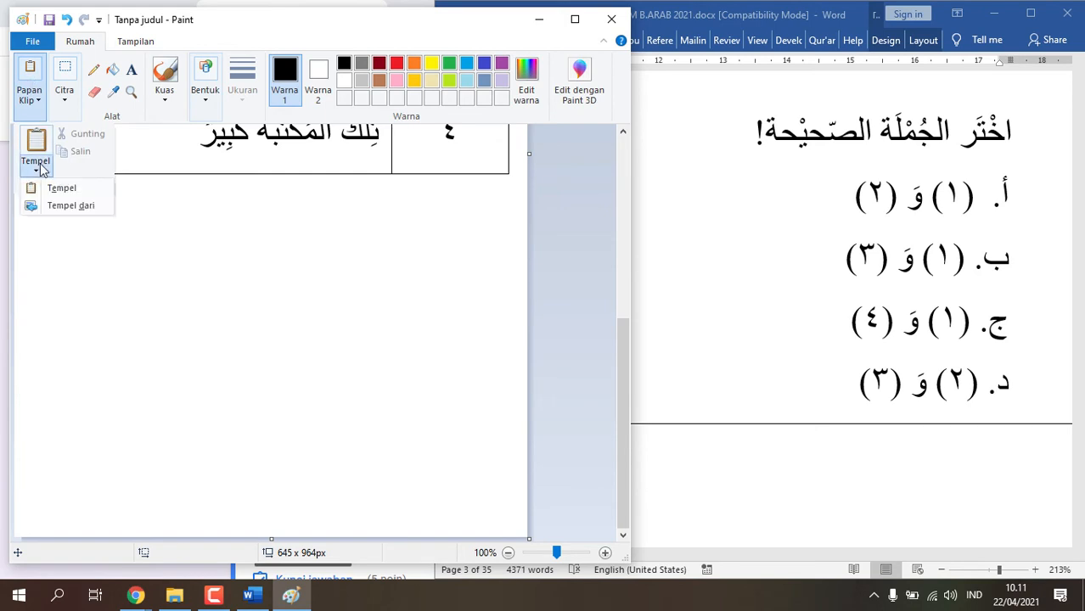
click(61, 188)
drag(164, 230, 350, 289)
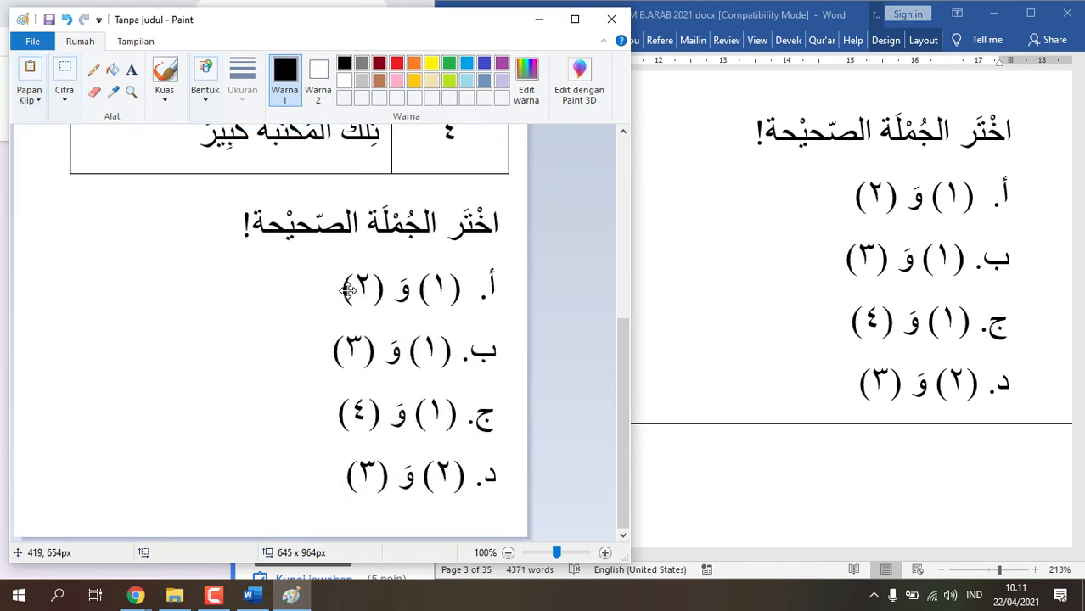
click(568, 283)
scroll(567, 287, up, 3)
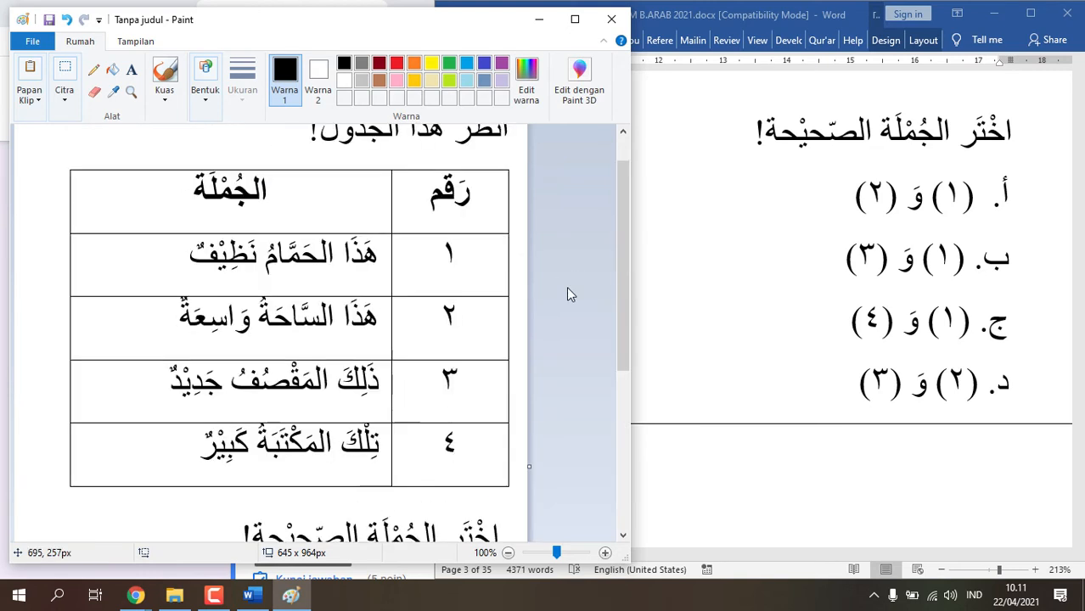
scroll(567, 286, down, 3)
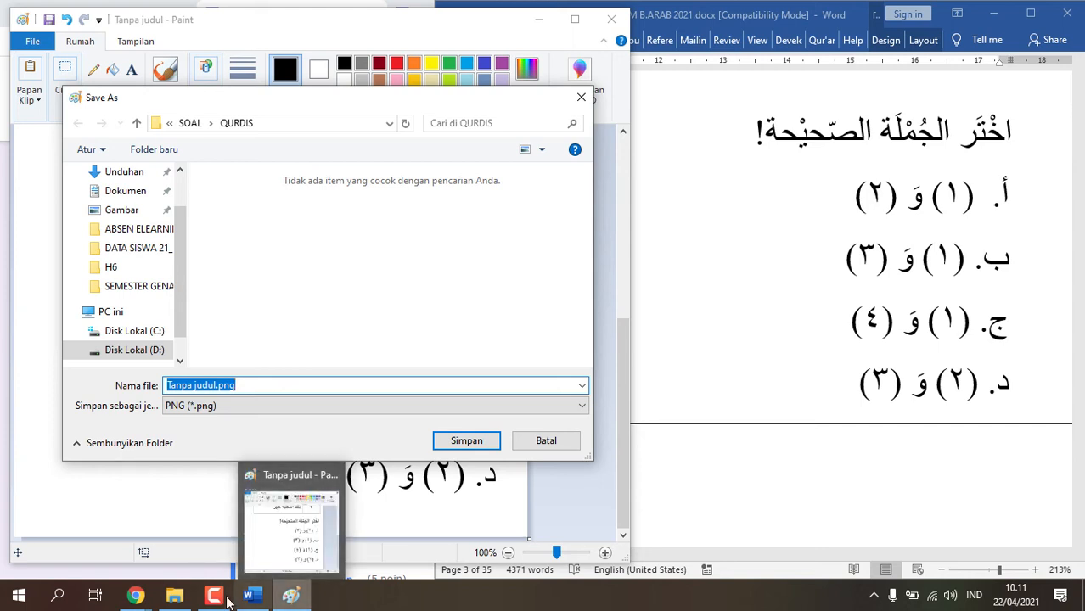
Switch to File Explorer, open the GAMBAR folder under SOAL > MTK, and examine how the question image files are named.
click(174, 596)
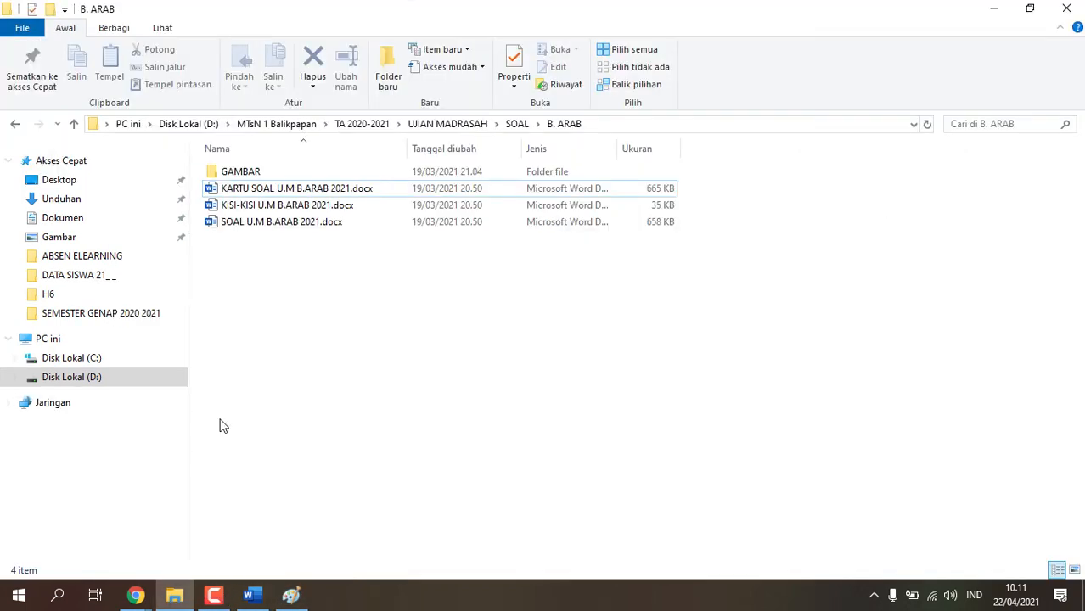
click(452, 125)
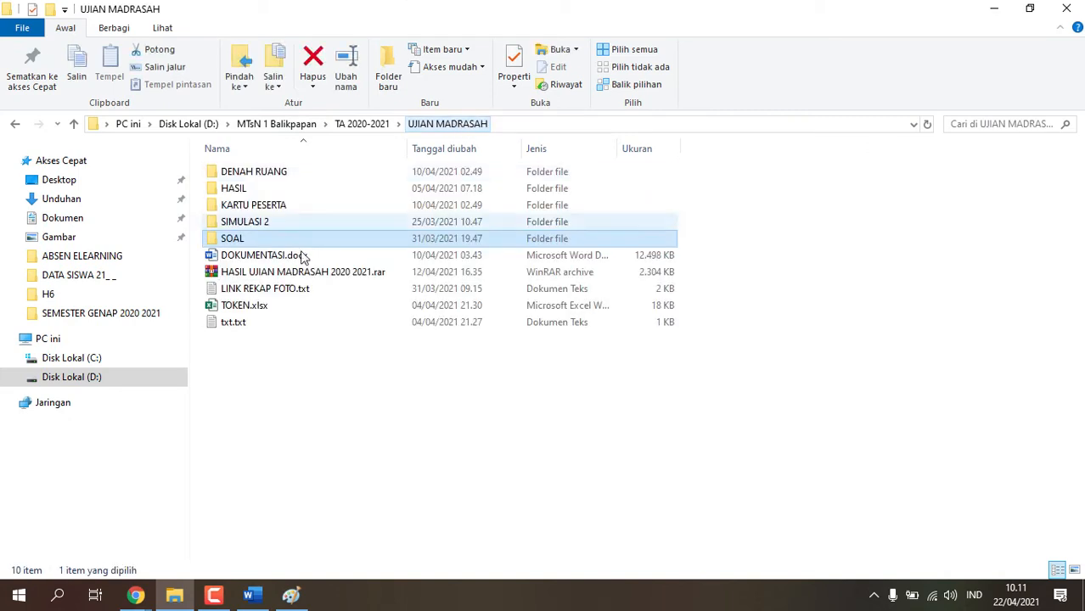
double_click(234, 240)
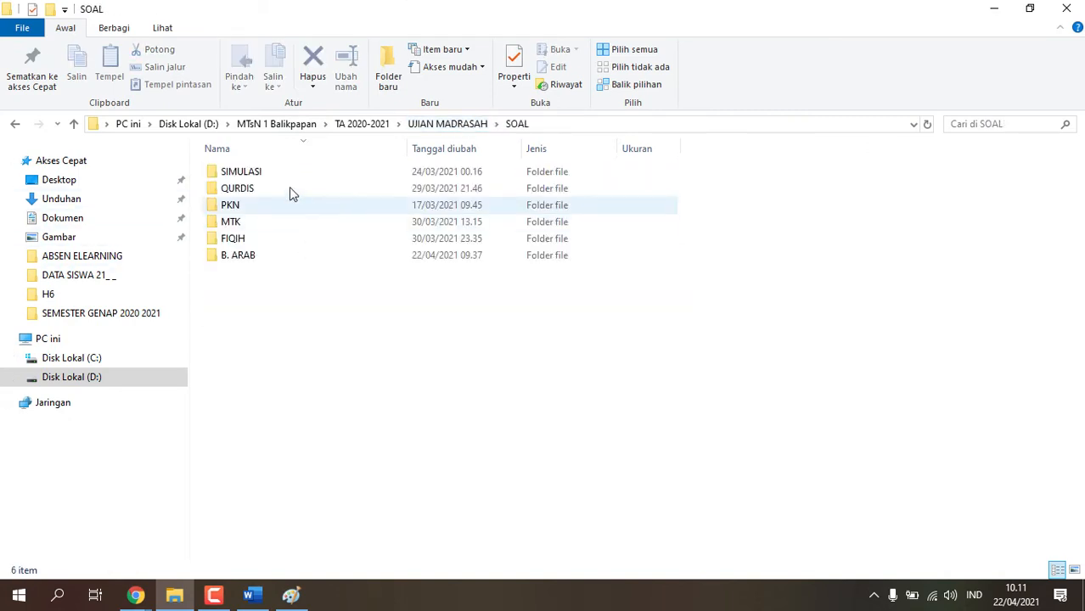
double_click(232, 223)
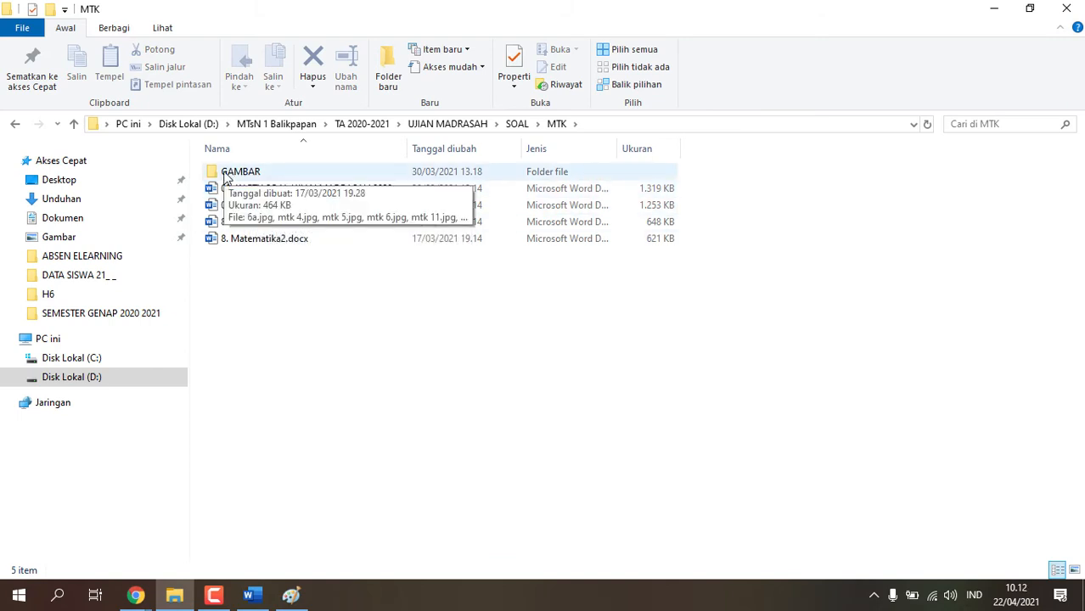
double_click(230, 174)
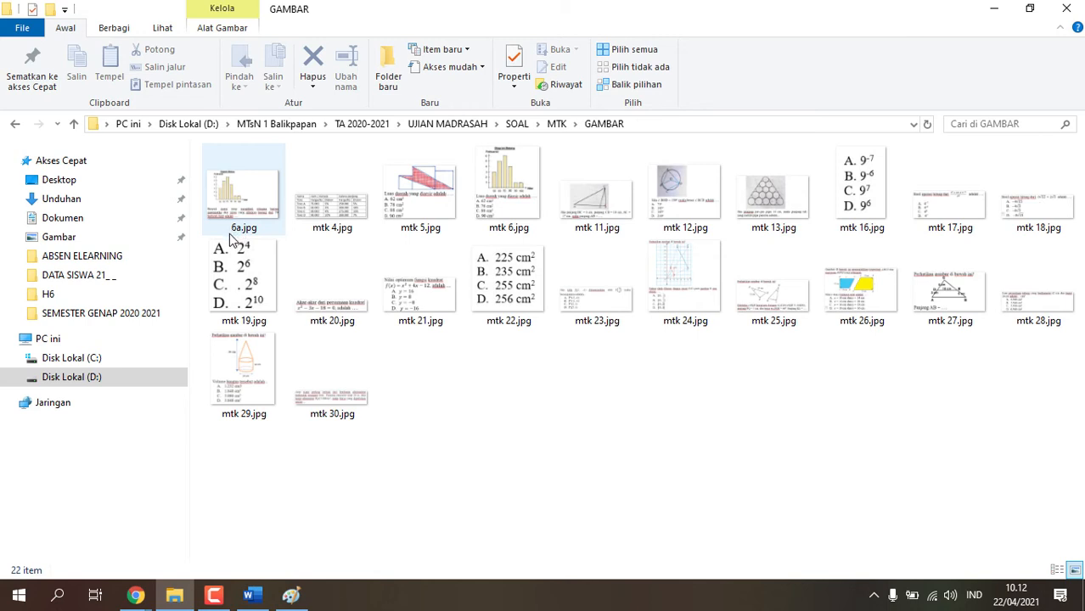
click(251, 222)
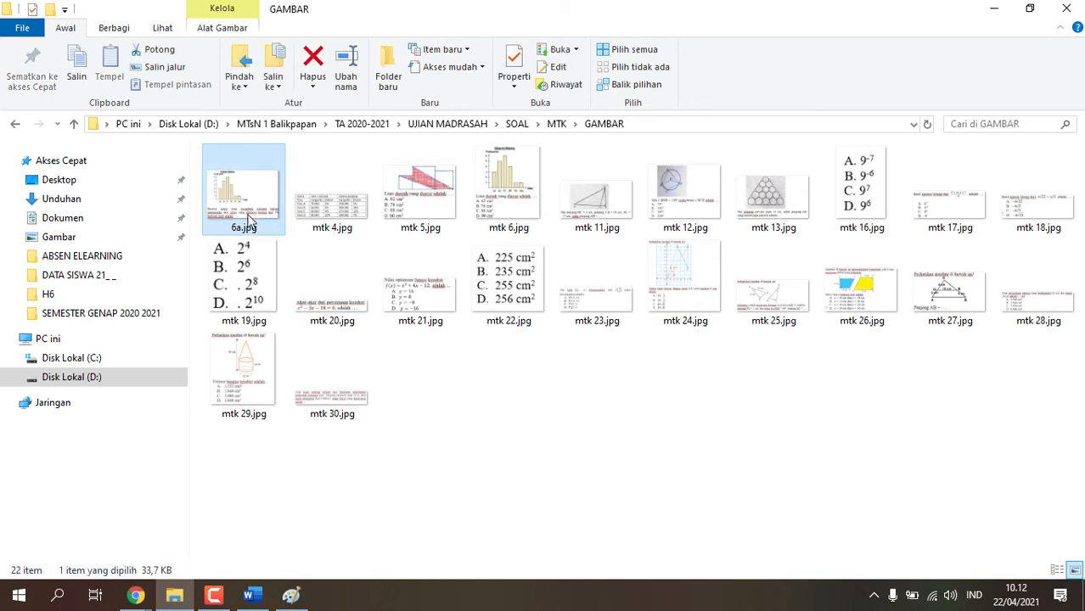
click(332, 222)
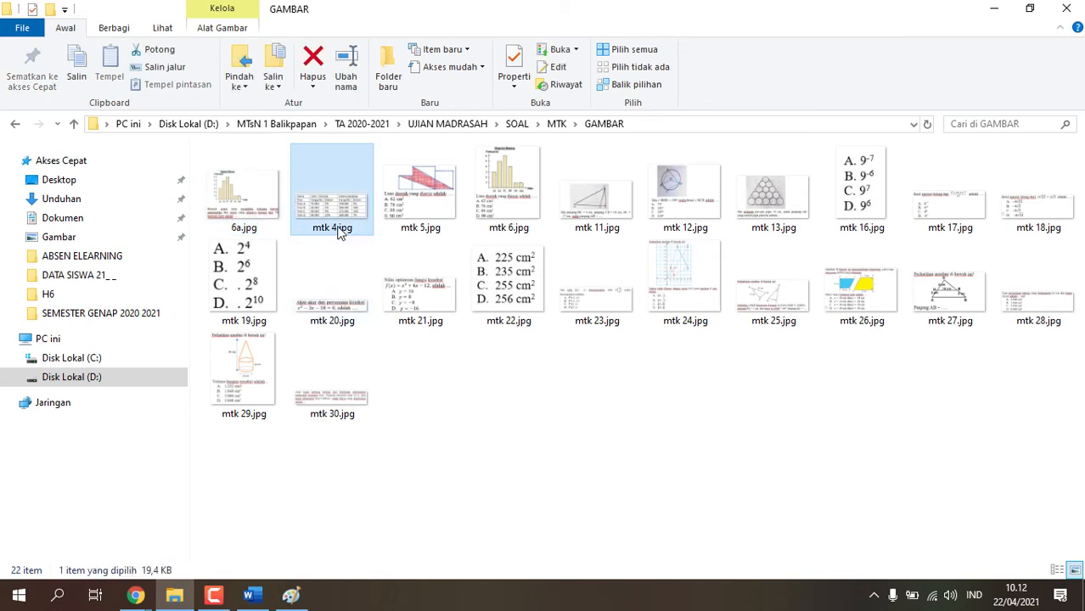
click(422, 229)
click(508, 212)
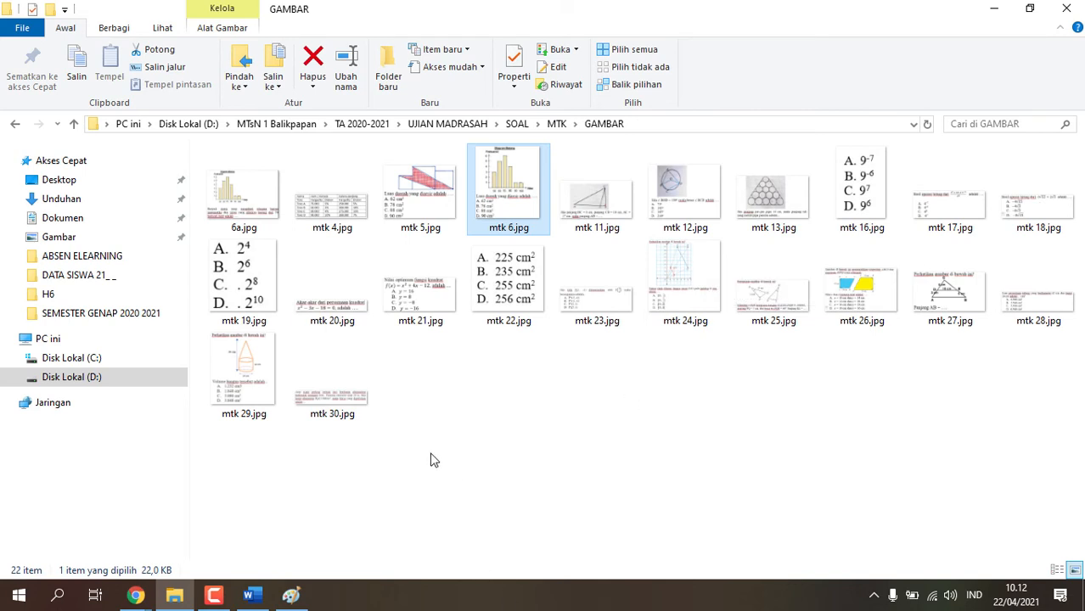
click(630, 382)
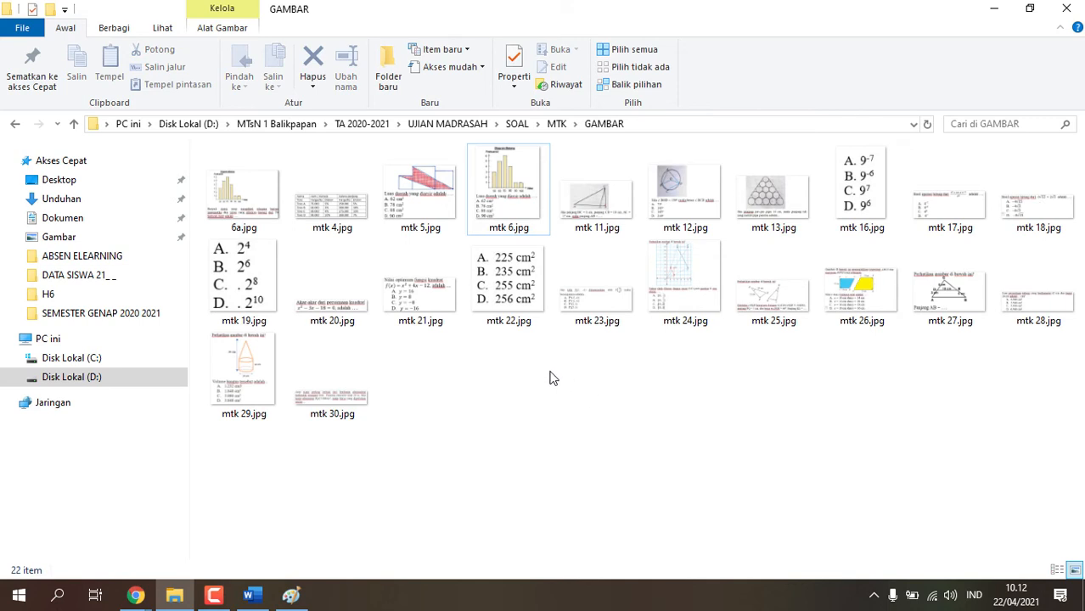
Return to Paint and save the combined question image to the Desktop as the PNG file "arab 2".
click(291, 595)
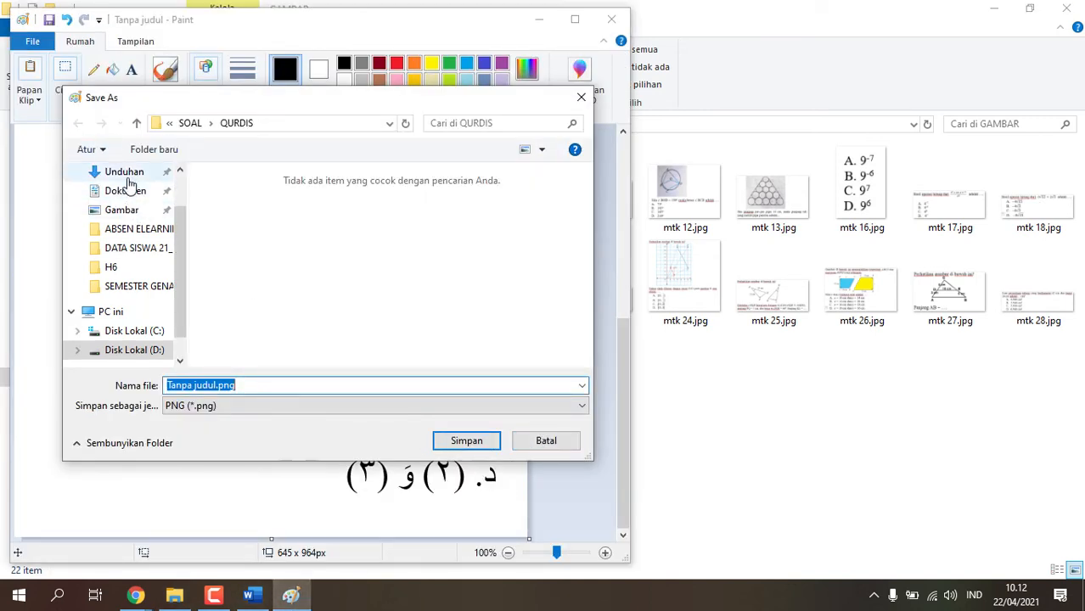
scroll(135, 223, up, 1)
click(121, 205)
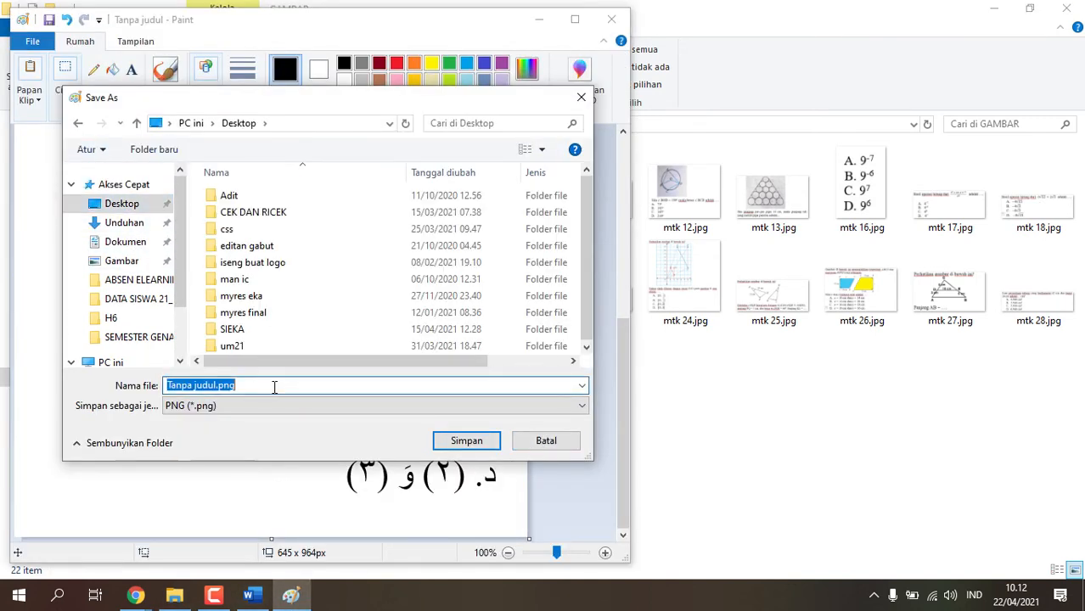
key(BackSpace)
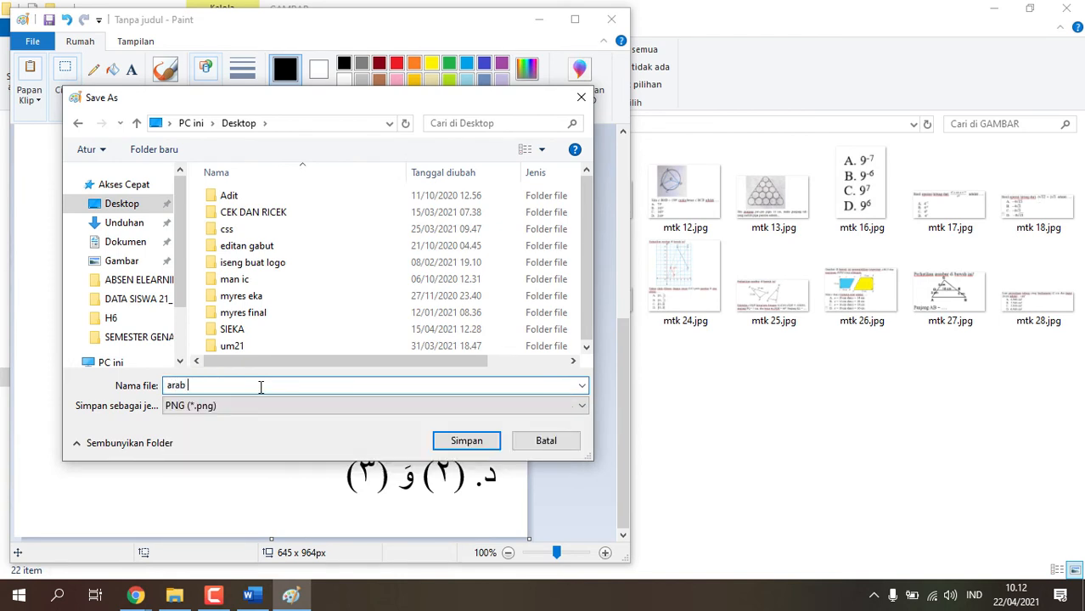
click(465, 440)
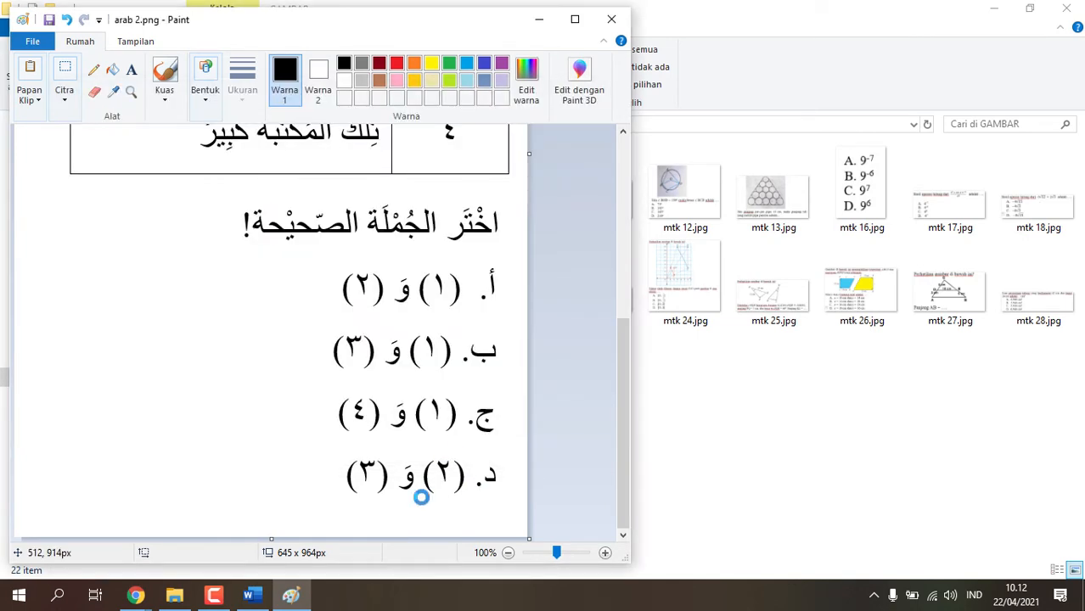
Switch to the [VIII] Informatika form in Chrome and add a new question after the last one.
click(135, 594)
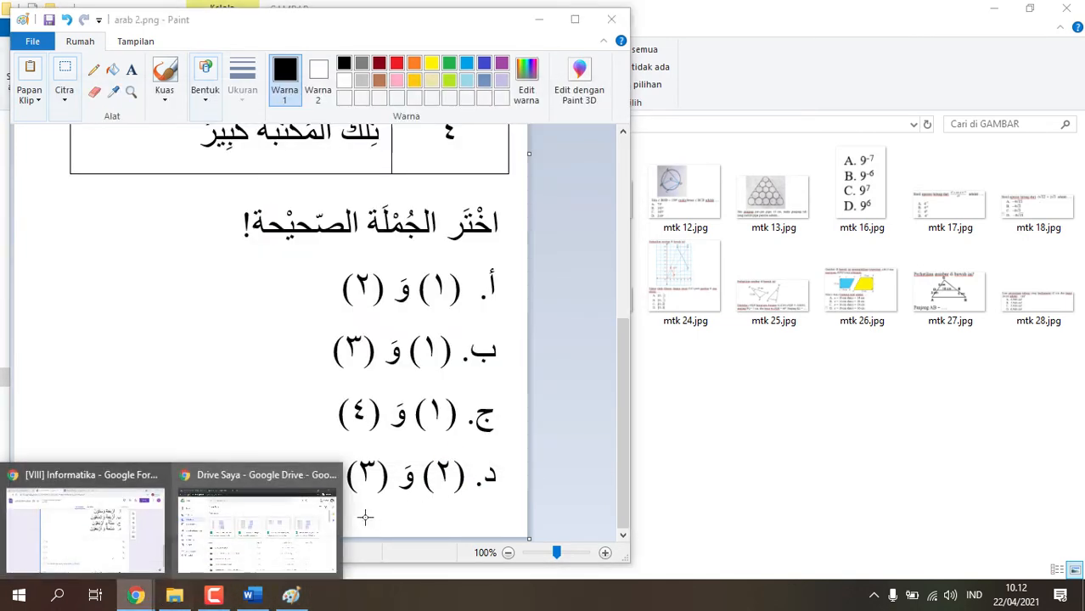
click(116, 556)
scroll(679, 425, down, 1)
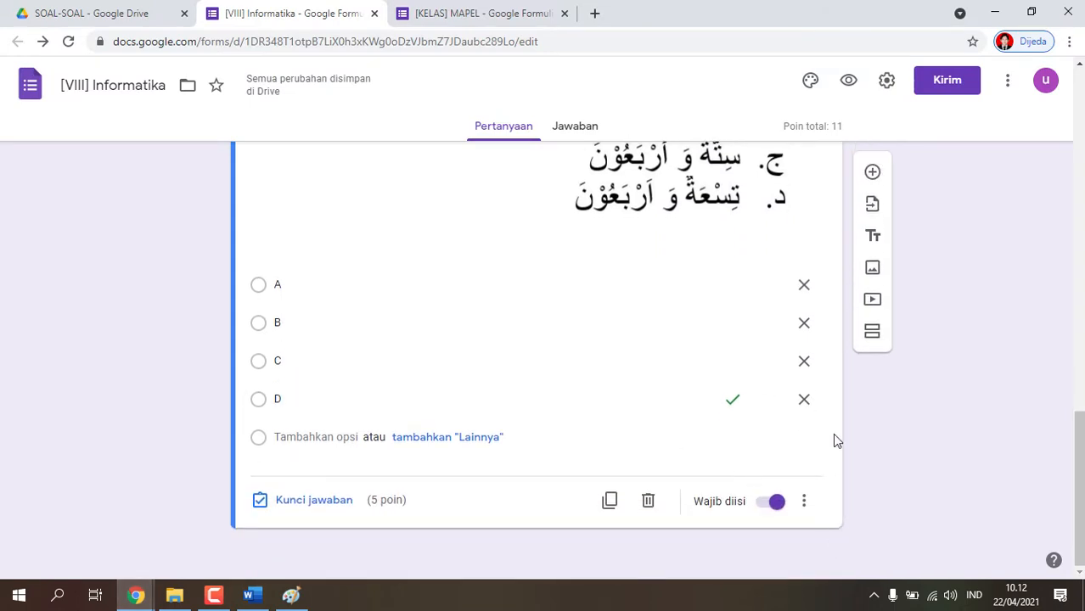
scroll(839, 382, up, 2)
scroll(849, 315, down, 2)
click(872, 167)
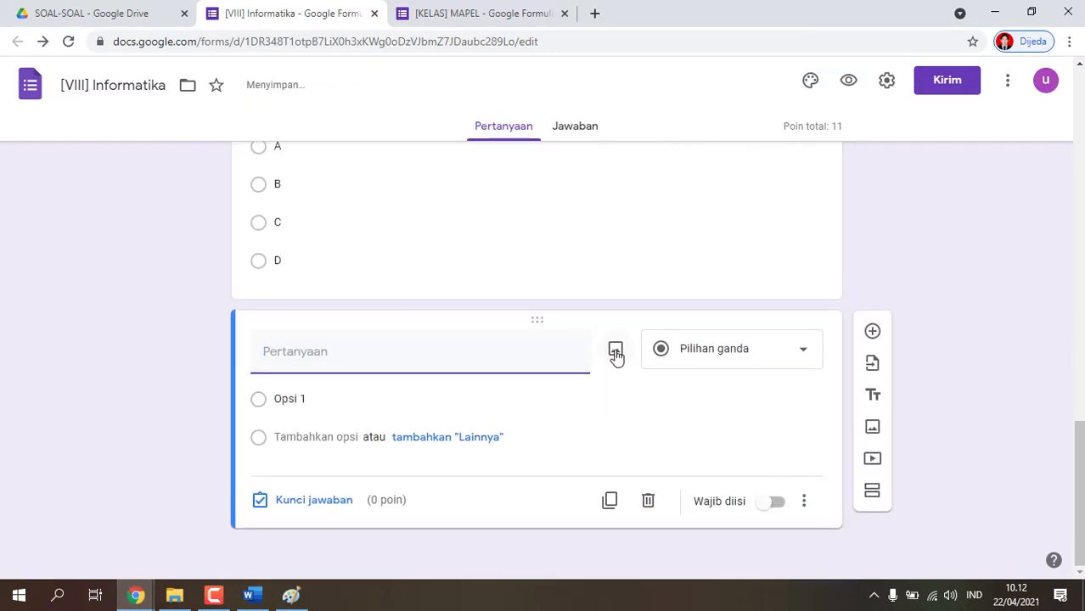
Insert the image arab 2.png from the Desktop into the new question.
click(615, 356)
click(541, 417)
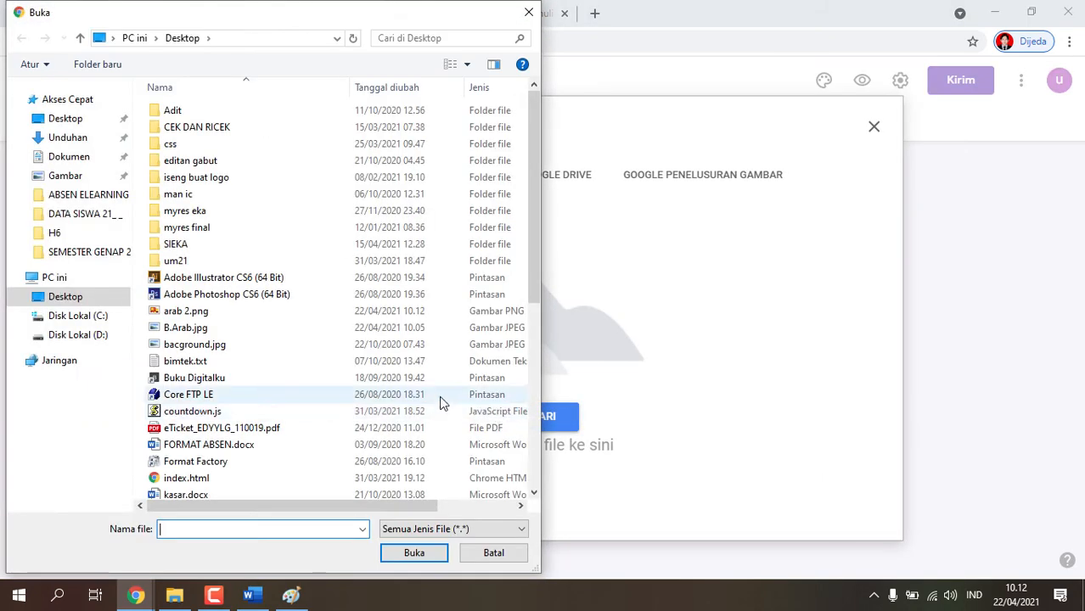
scroll(434, 407, down, 7)
scroll(382, 417, up, 4)
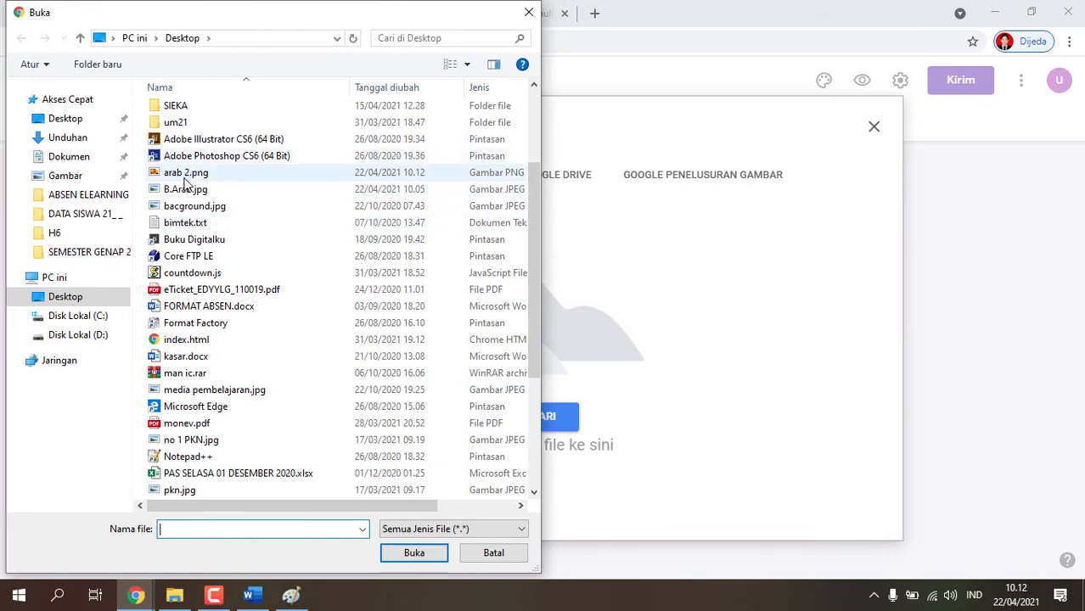
double_click(195, 172)
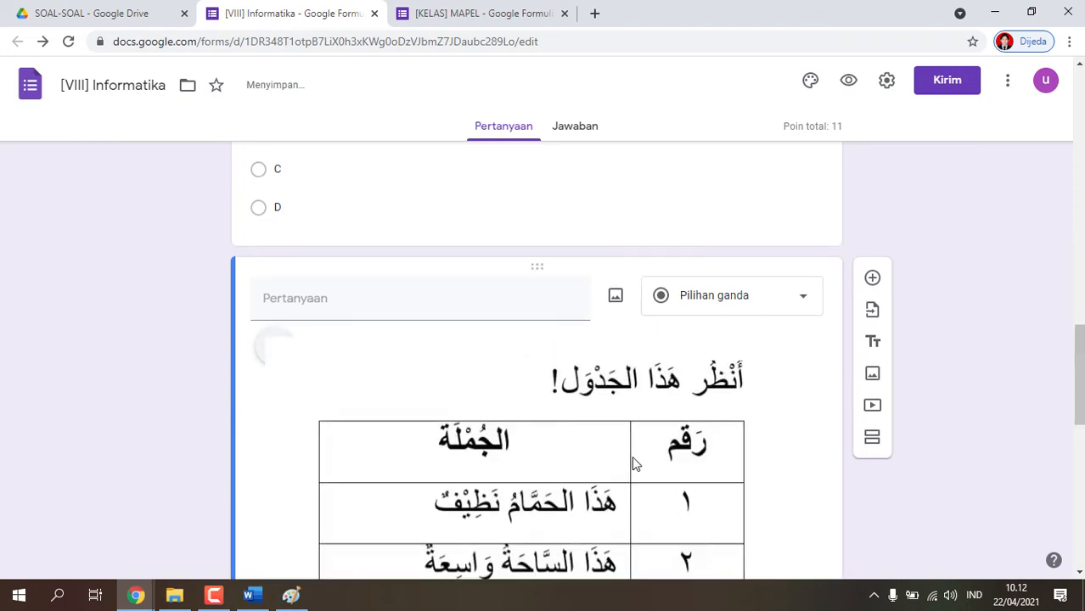
Check the inserted table image and open the question's first answer option for editing.
scroll(633, 461, down, 7)
scroll(699, 482, up, 5)
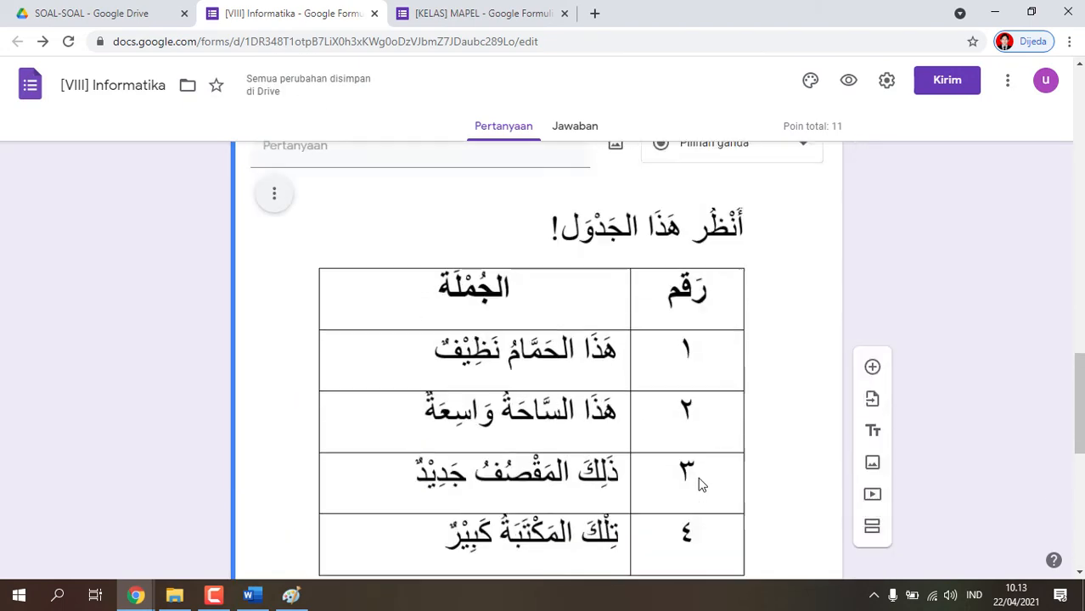
scroll(697, 474, down, 5)
click(319, 406)
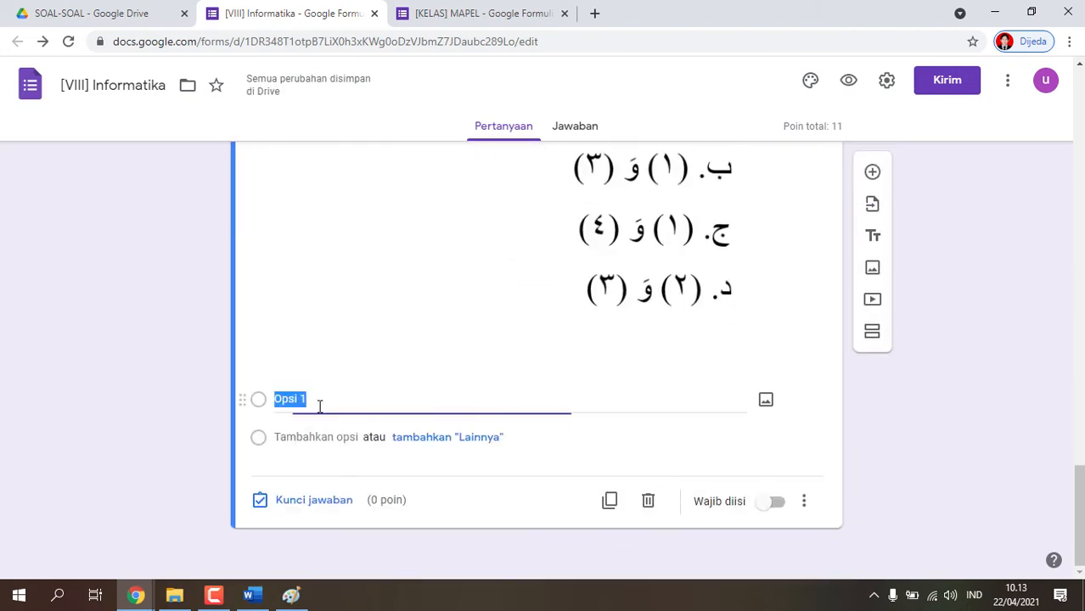
Fill in the multiple-choice question's four answer options as A, B, C and D.
text(A)
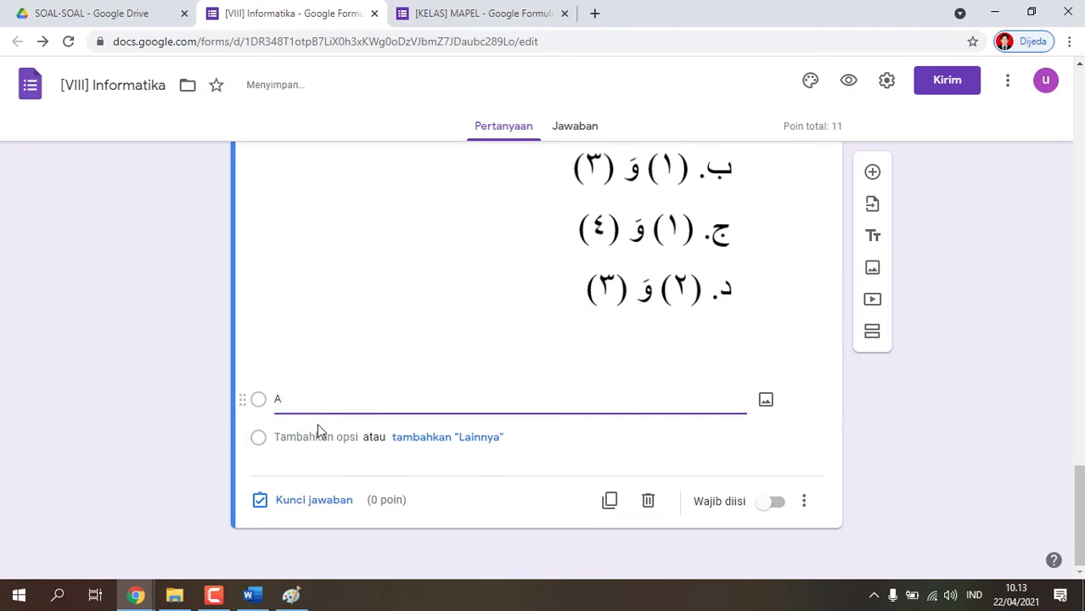
click(316, 436)
text(B)
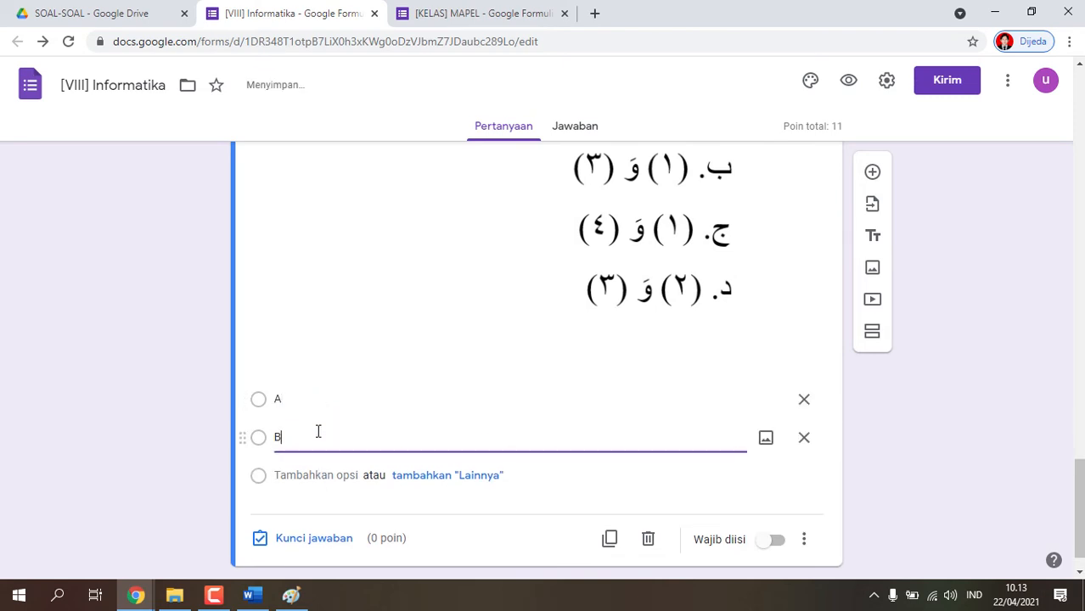
click(301, 476)
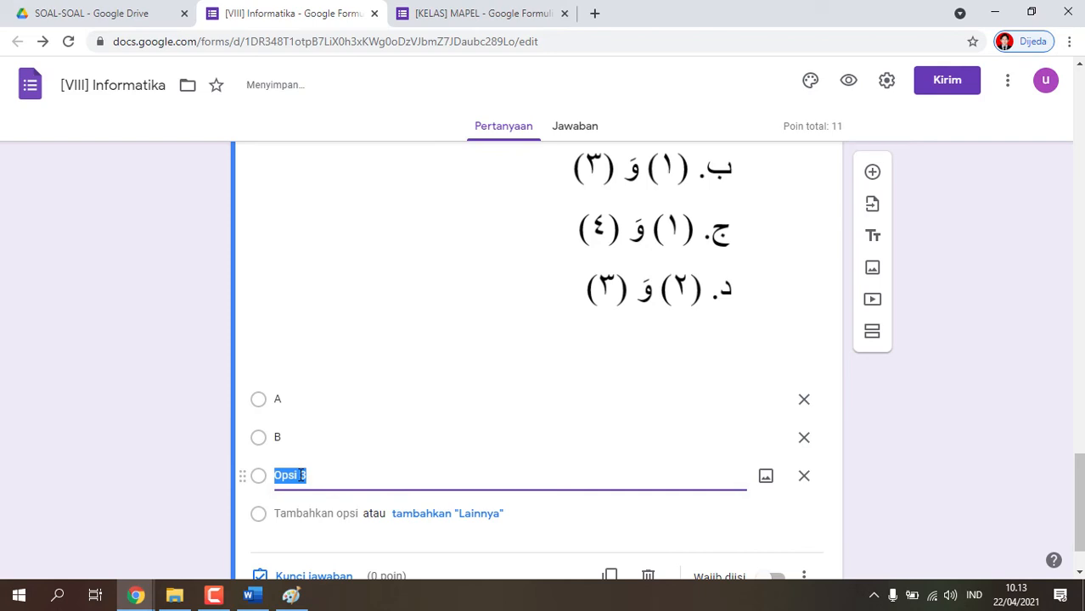
text(C)
click(299, 515)
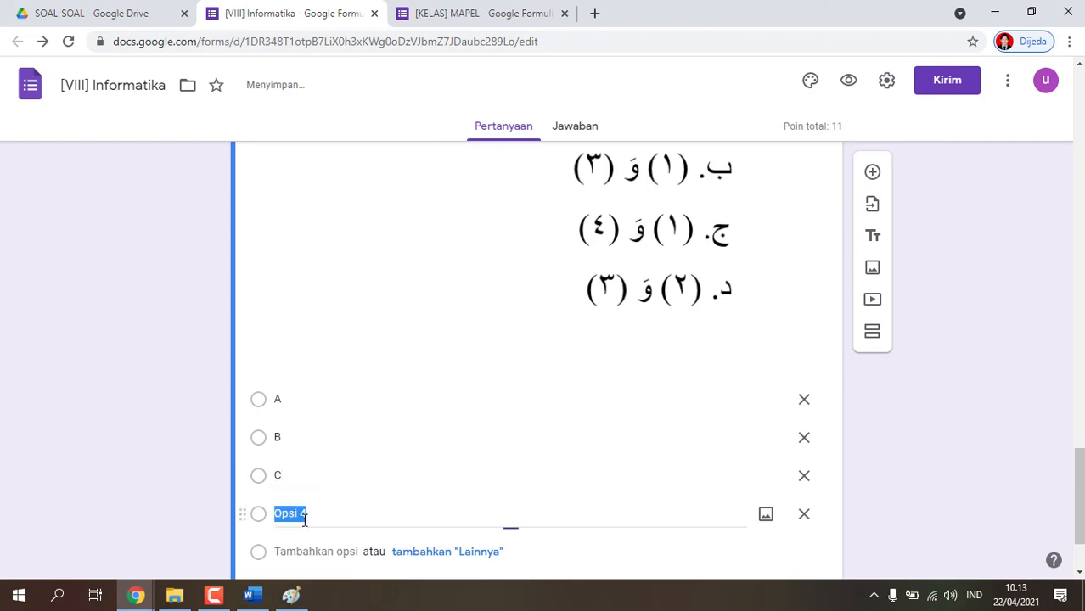
text(D)
scroll(304, 519, down, 1)
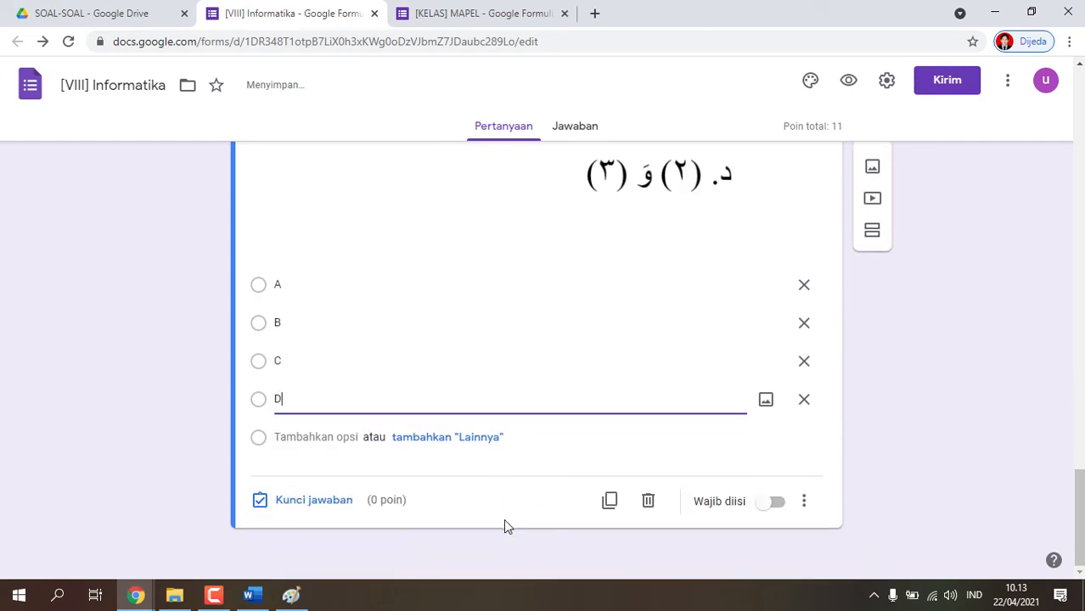
Make the question required and set its answer key to option B, worth 3 points.
click(774, 503)
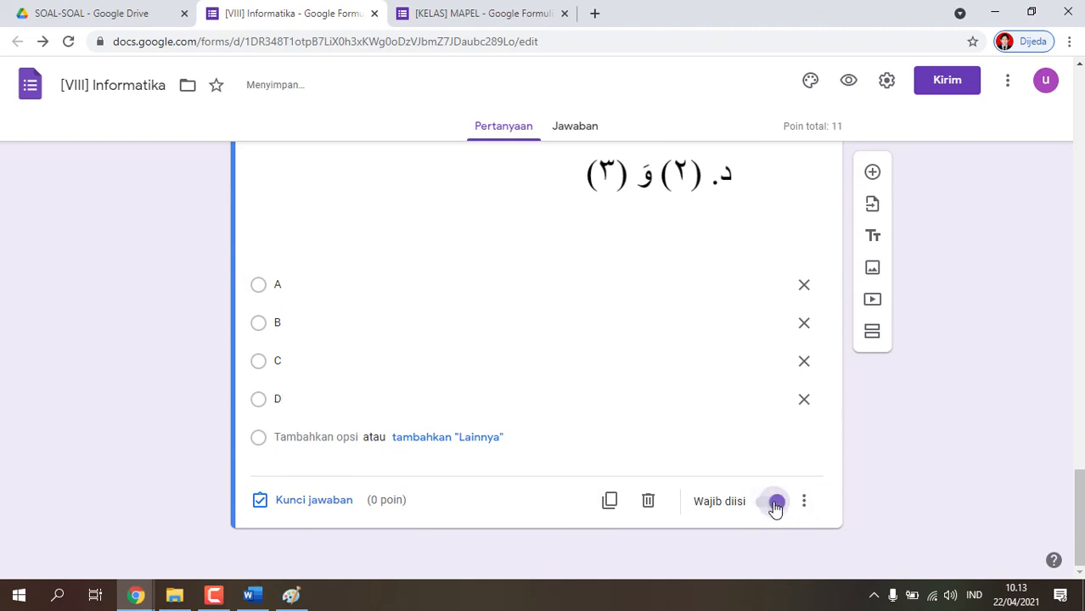
click(300, 506)
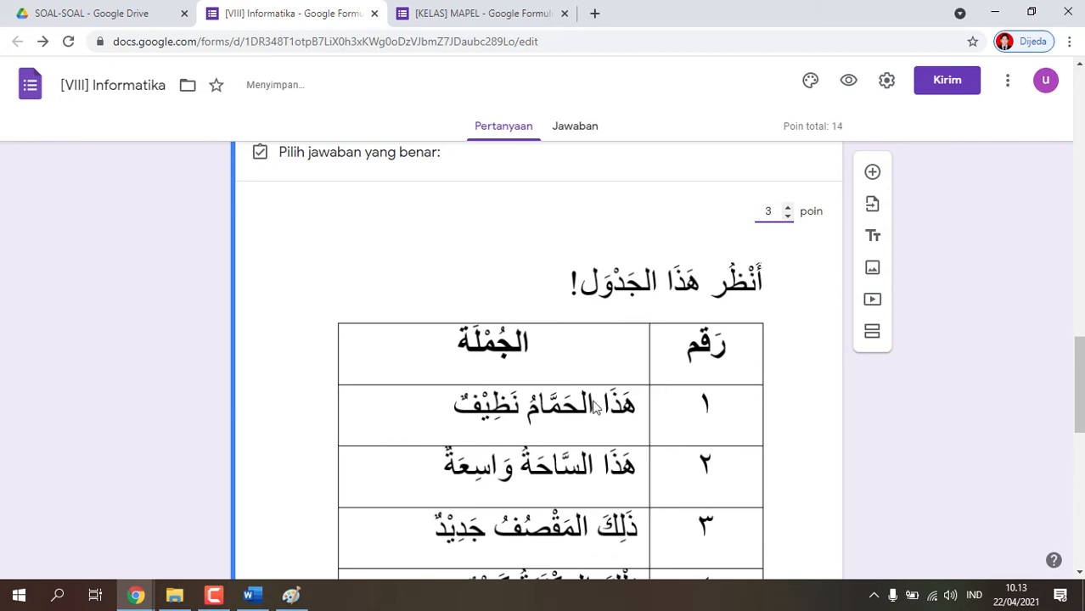
scroll(412, 490, down, 7)
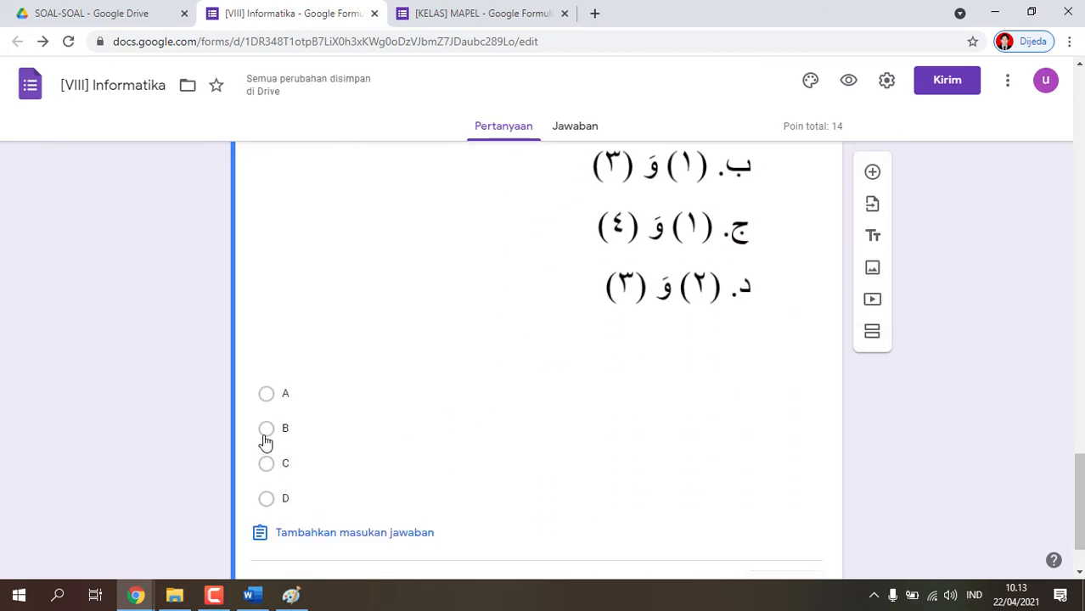
click(266, 429)
scroll(822, 550, down, 1)
click(783, 500)
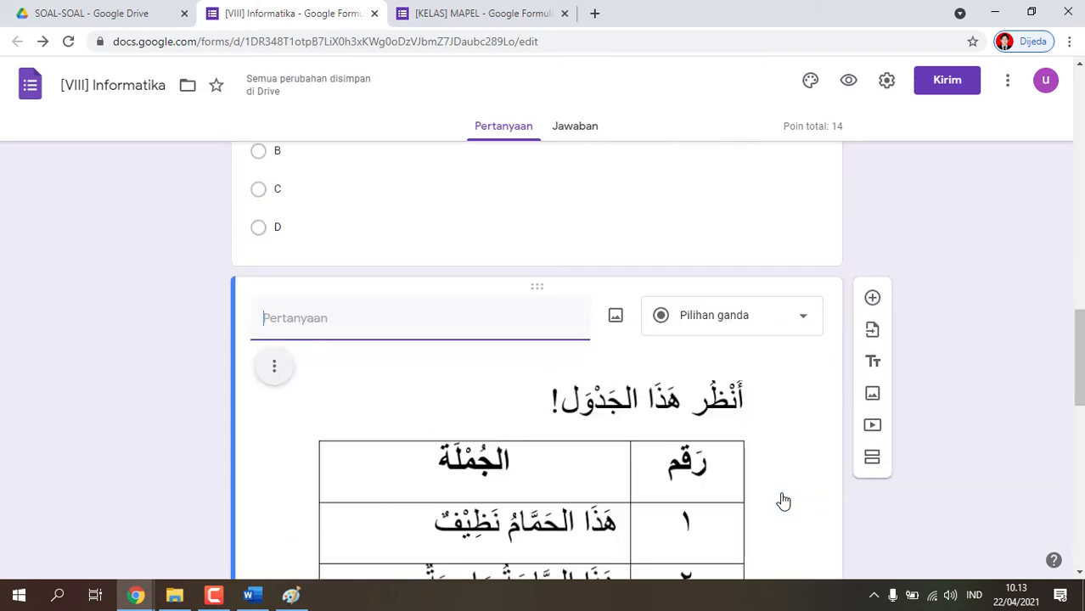
Review the finished question, comparing the Arabic choices in its image with the answer options A to D and the marked key.
scroll(815, 501, down, 5)
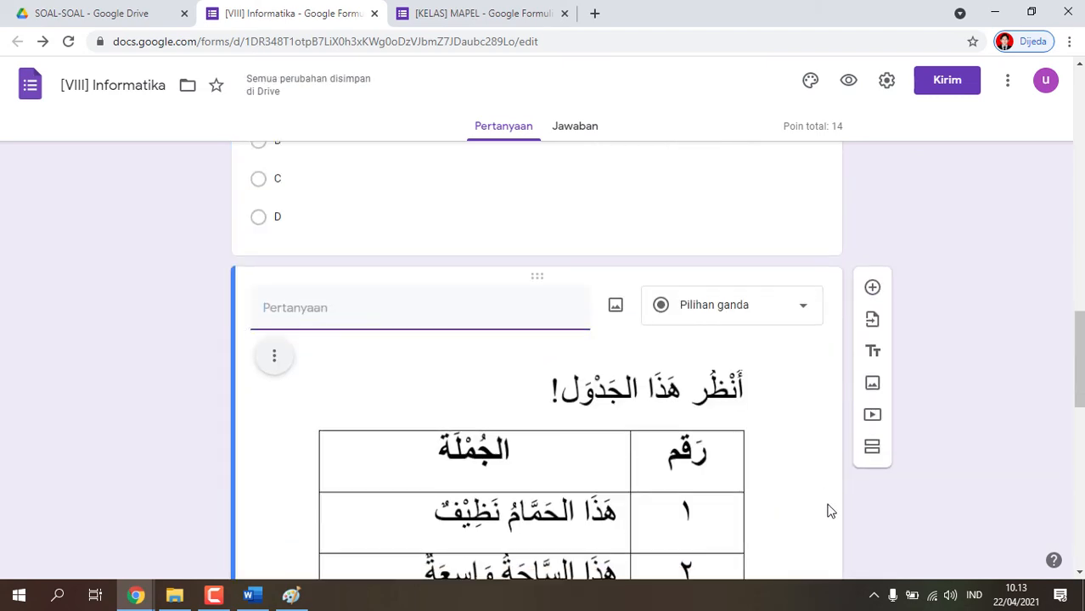
scroll(853, 518, down, 4)
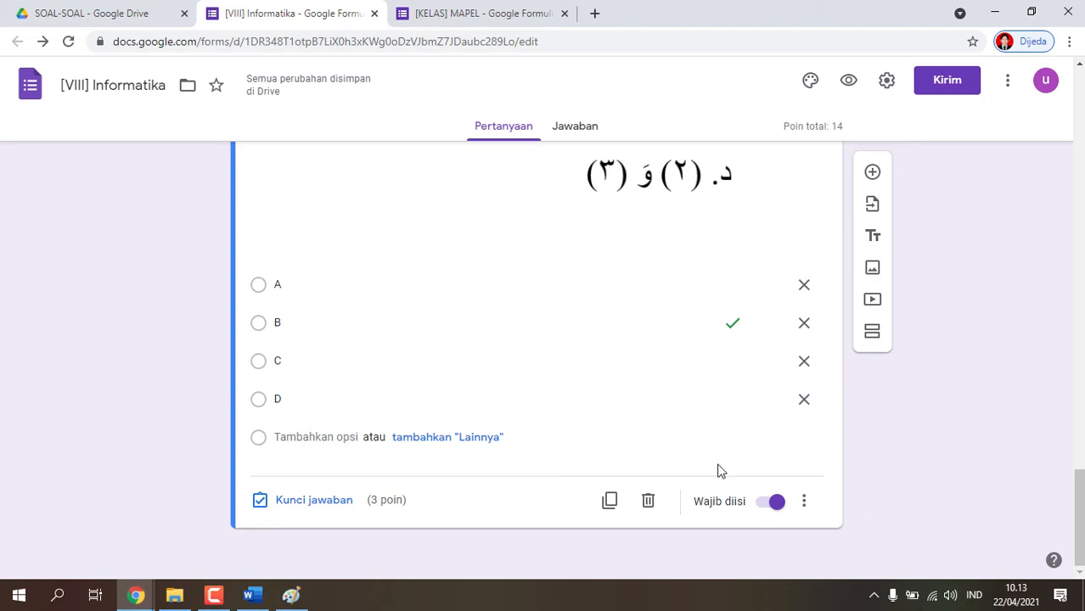
scroll(716, 510, up, 3)
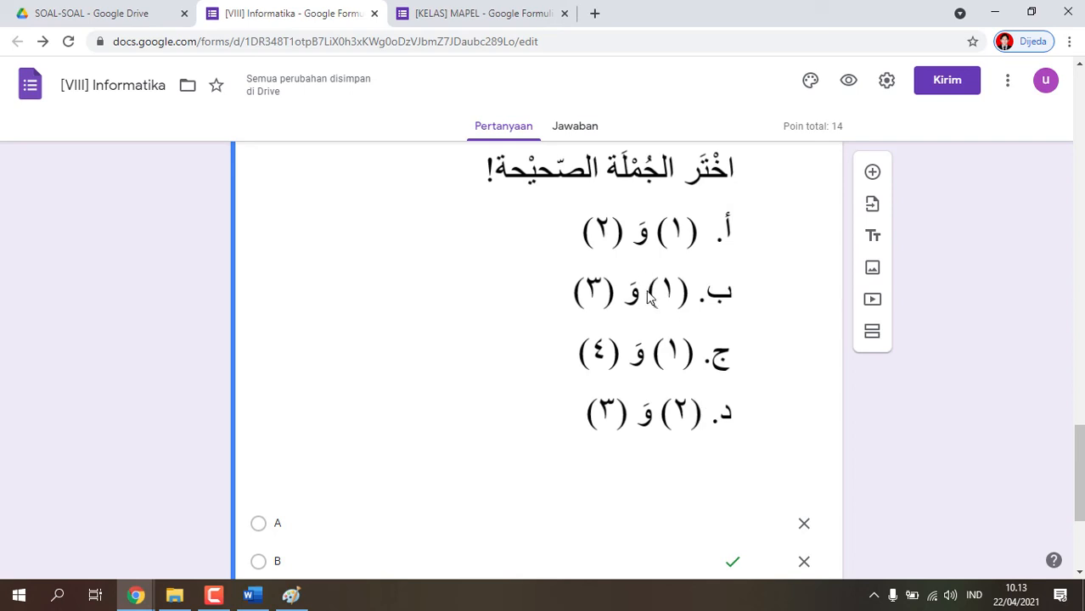
scroll(656, 306, down, 3)
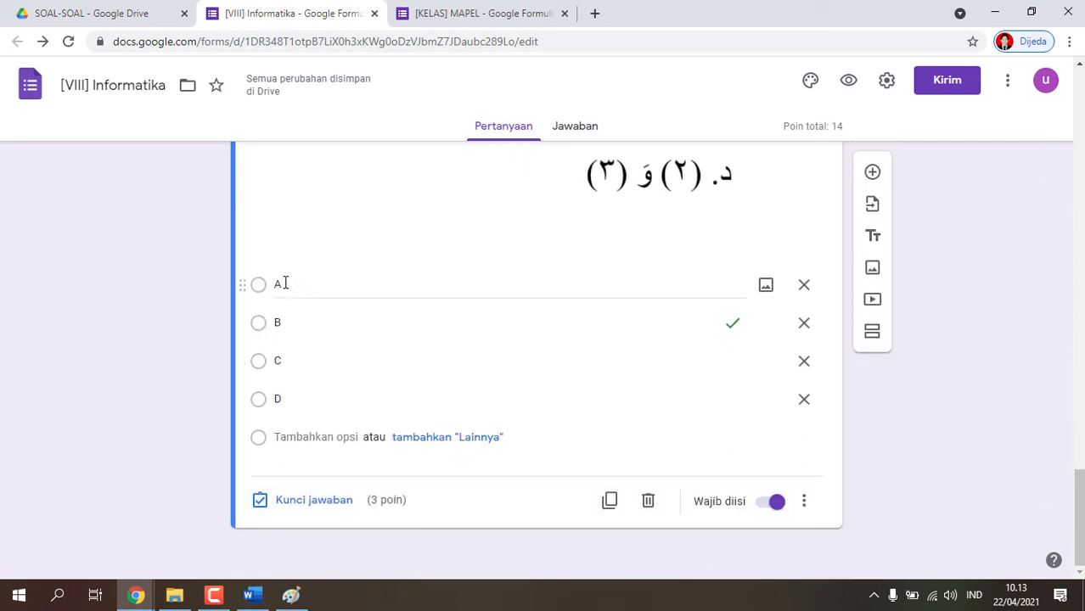
scroll(599, 323, up, 1)
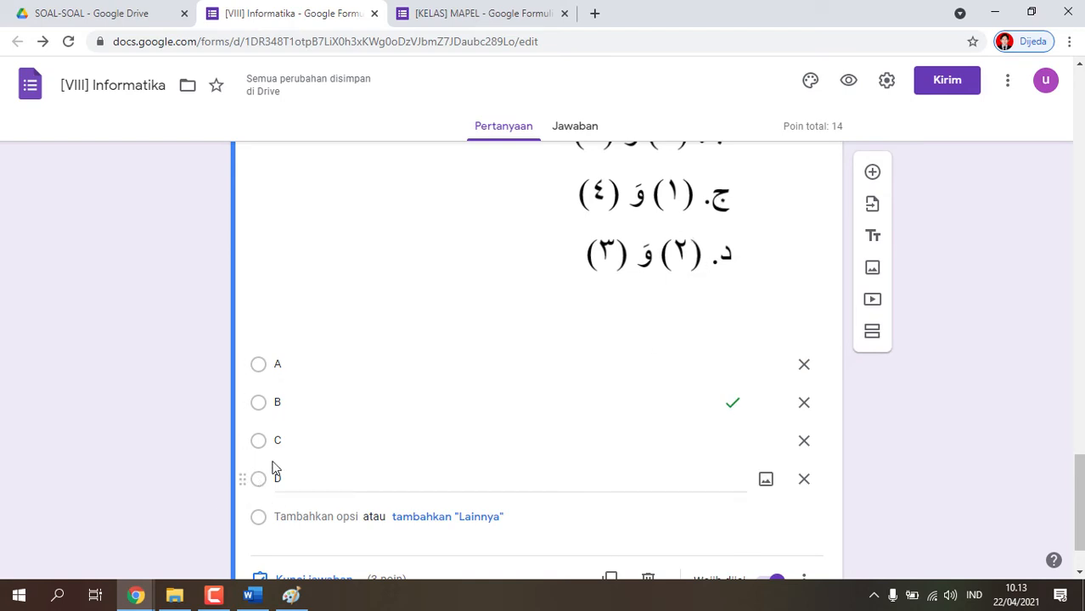
scroll(295, 476, up, 2)
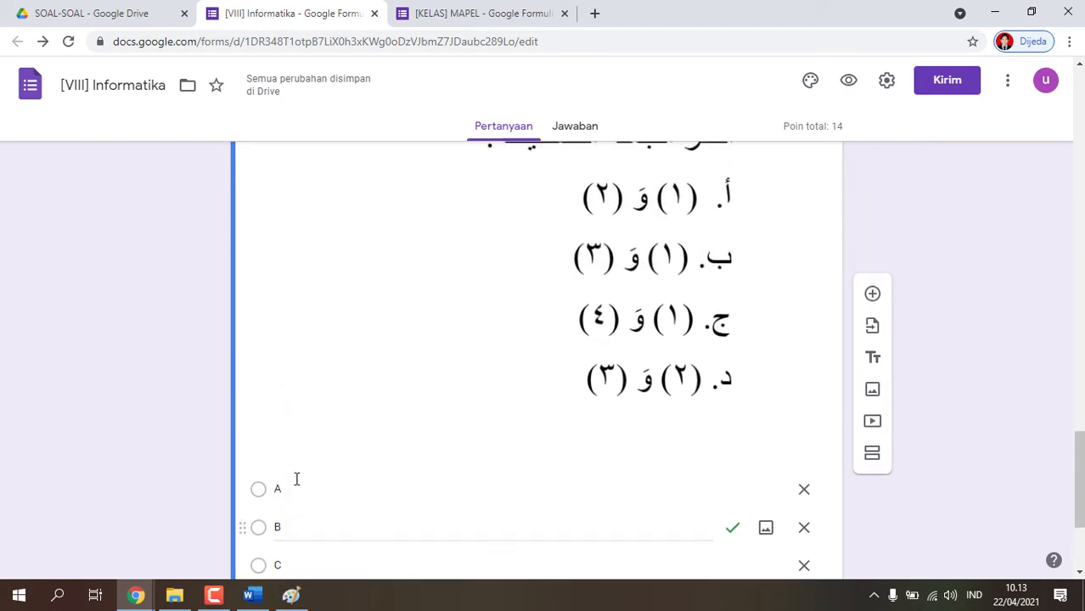
scroll(295, 476, down, 3)
scroll(296, 481, up, 4)
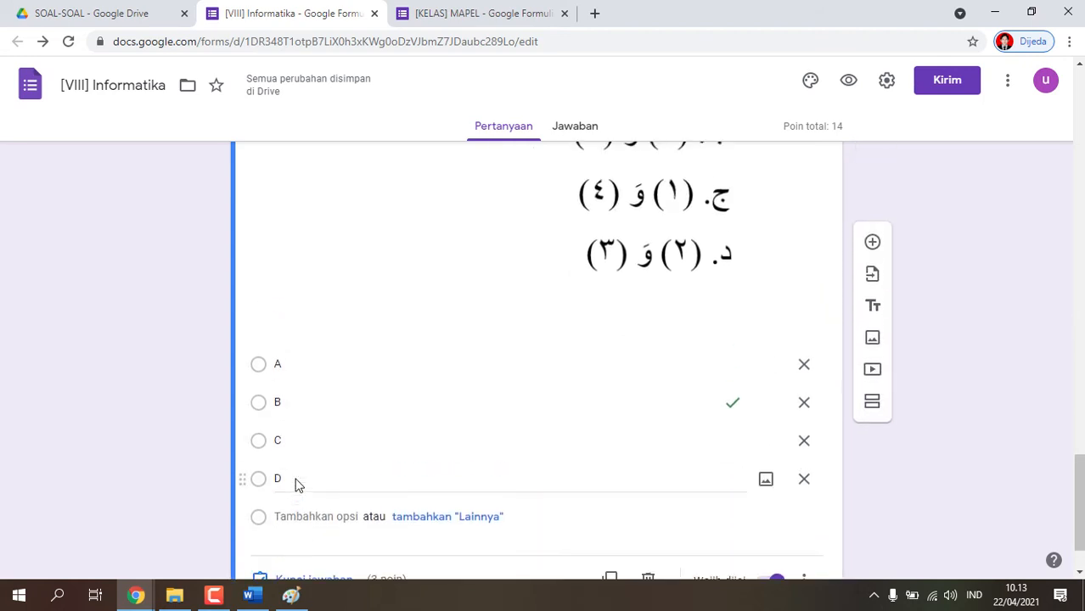
scroll(305, 425, down, 4)
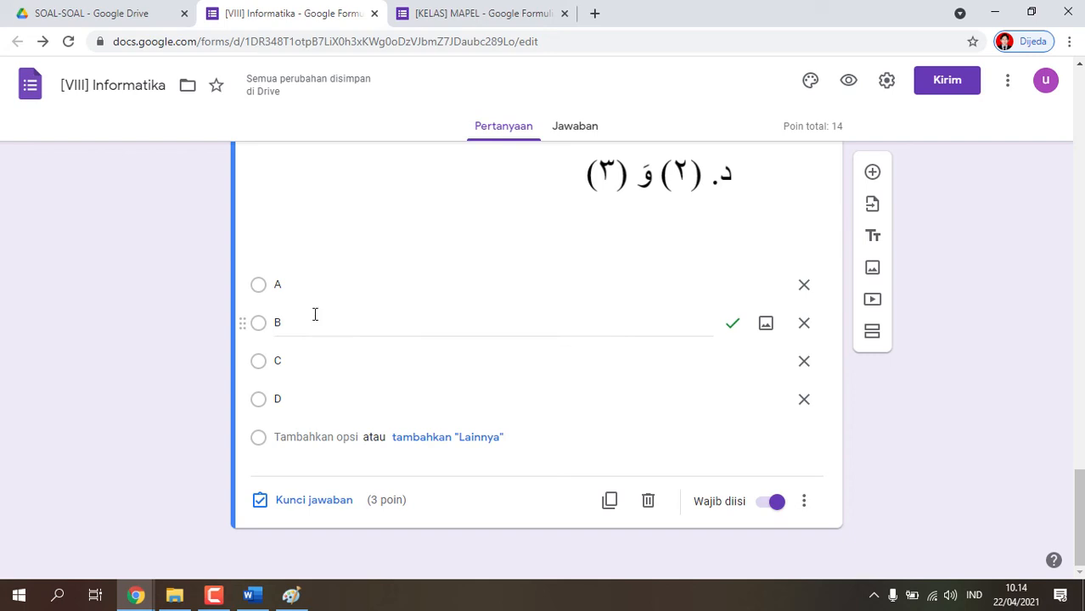
scroll(392, 344, up, 1)
scroll(395, 336, down, 1)
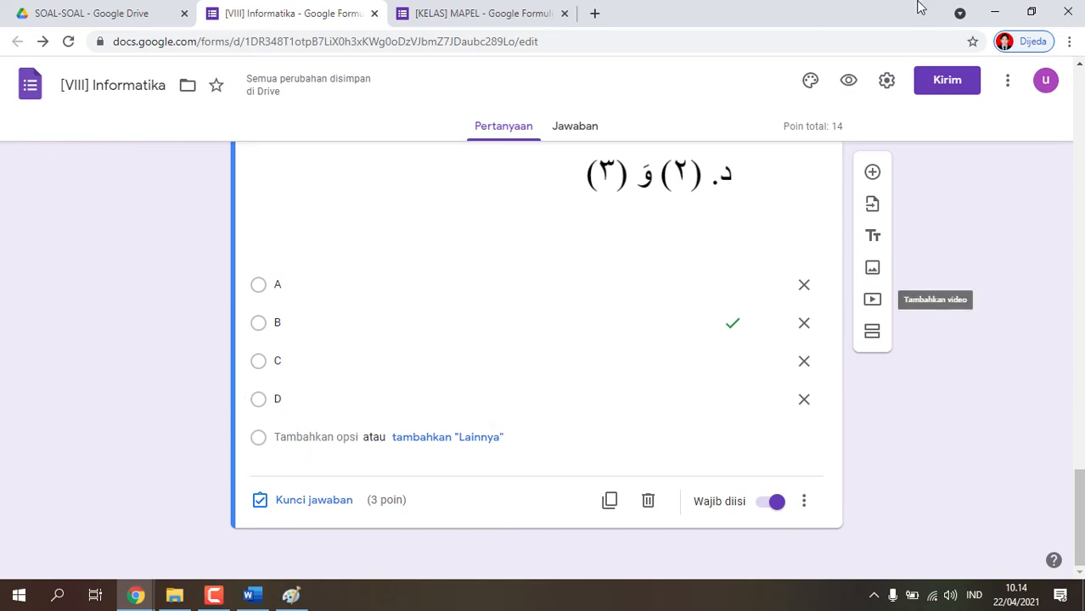
Switch to the other browser window with Google Drive and open the UM 2021 folder in My Drive.
mouse_move(135, 597)
click(259, 527)
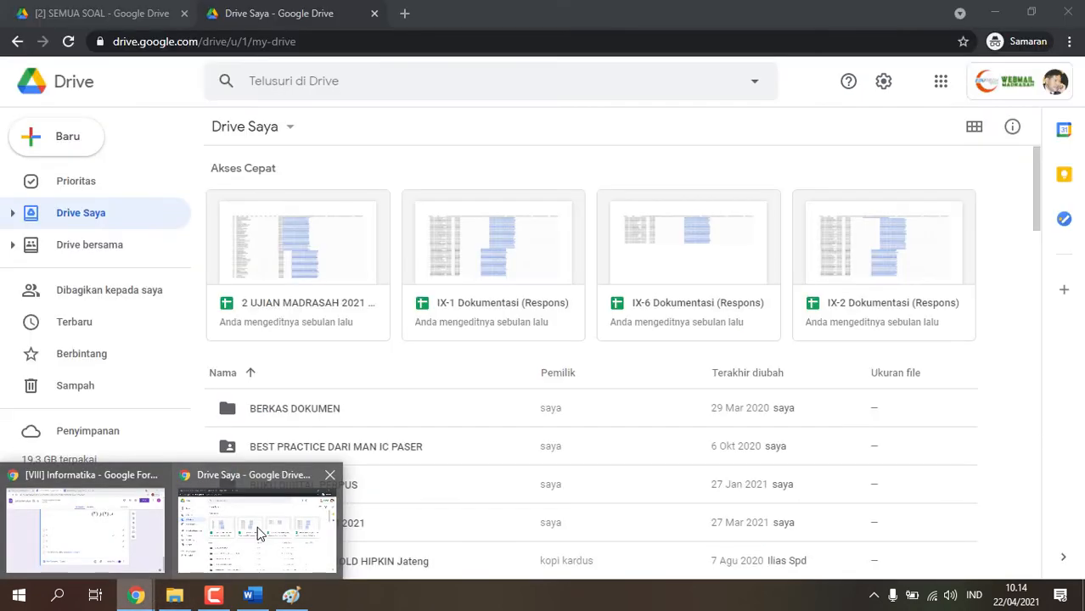
scroll(430, 402, down, 1)
scroll(409, 416, up, 1)
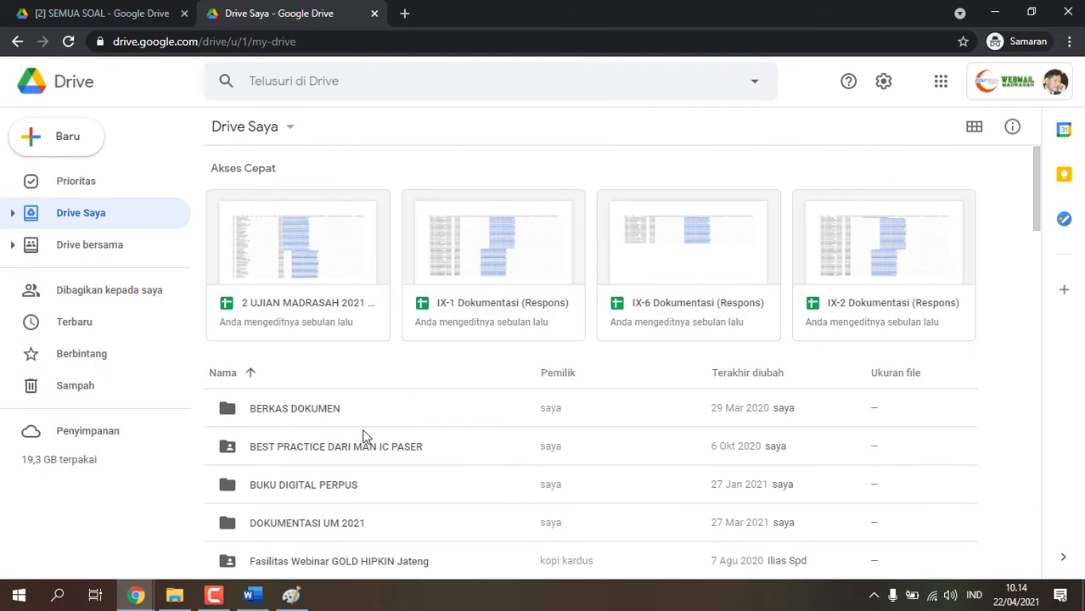
scroll(366, 437, down, 4)
scroll(339, 476, down, 5)
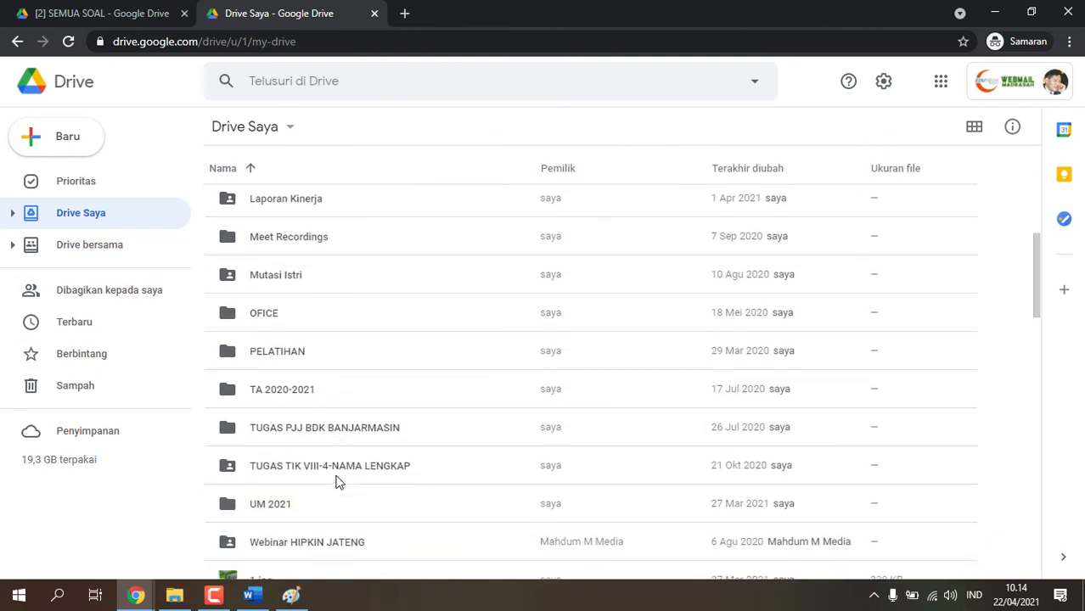
click(288, 390)
double_click(288, 391)
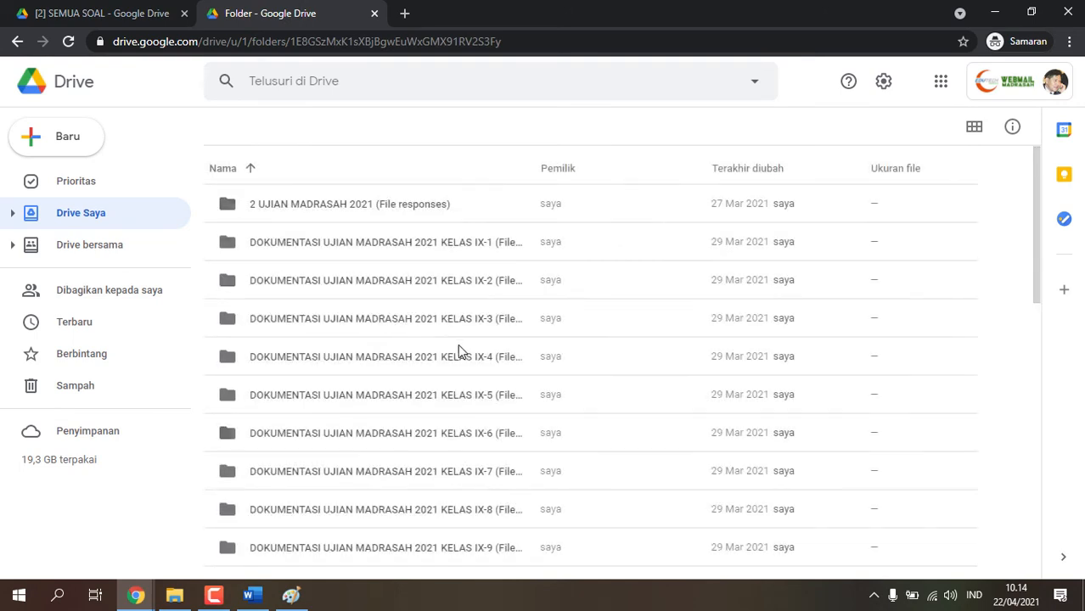
Look through the UM 2021 folder and its 2 UJIAN MADRASAH 2021 (File responses) subfolder, and return to My Drive.
scroll(373, 280, down, 1)
scroll(391, 322, down, 10)
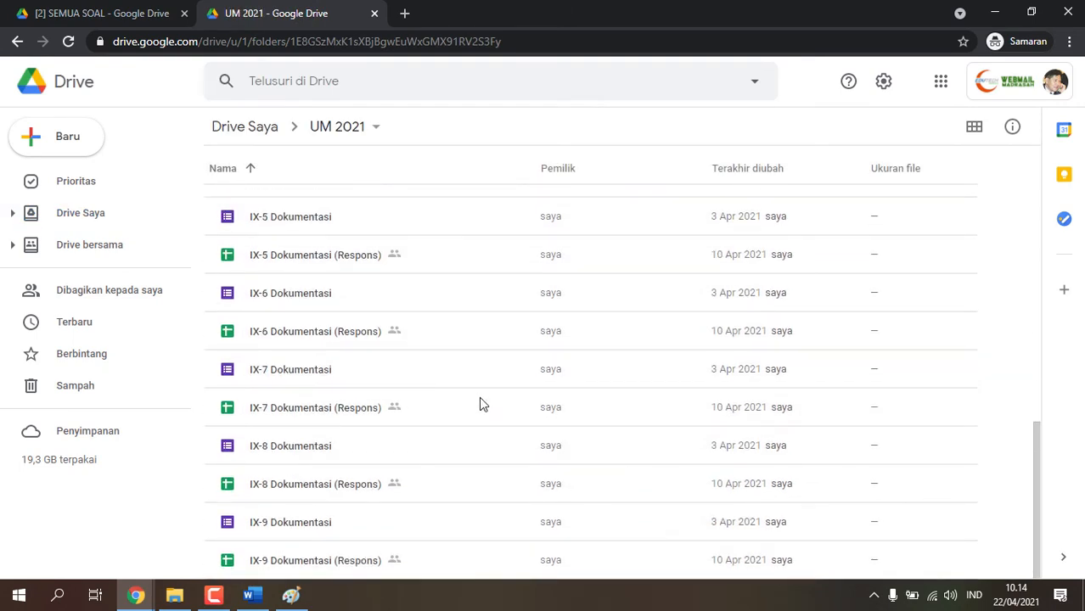
scroll(480, 404, up, 1)
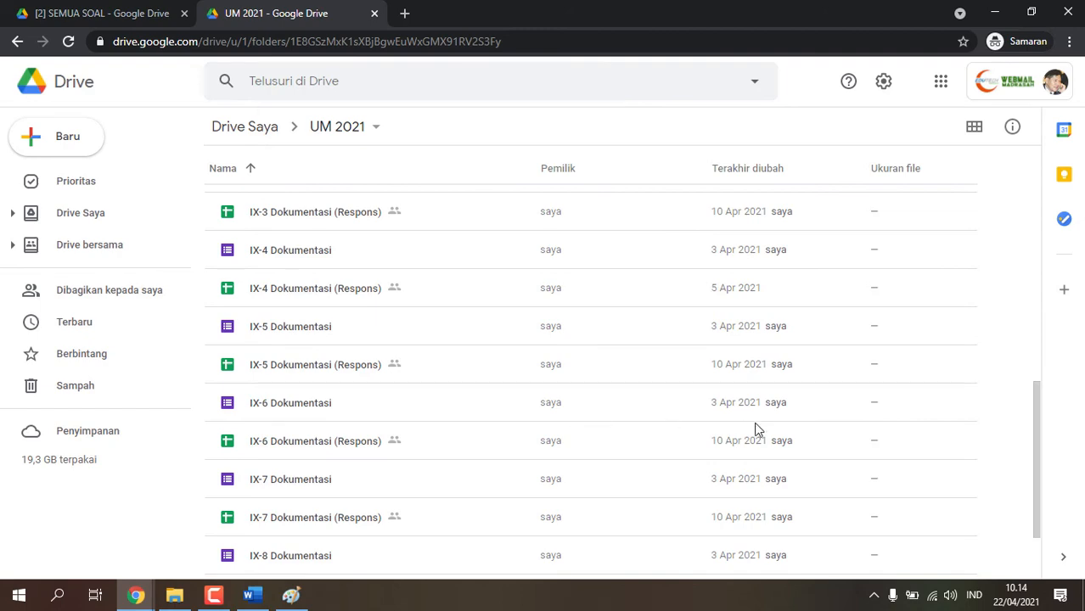
scroll(450, 373, up, 10)
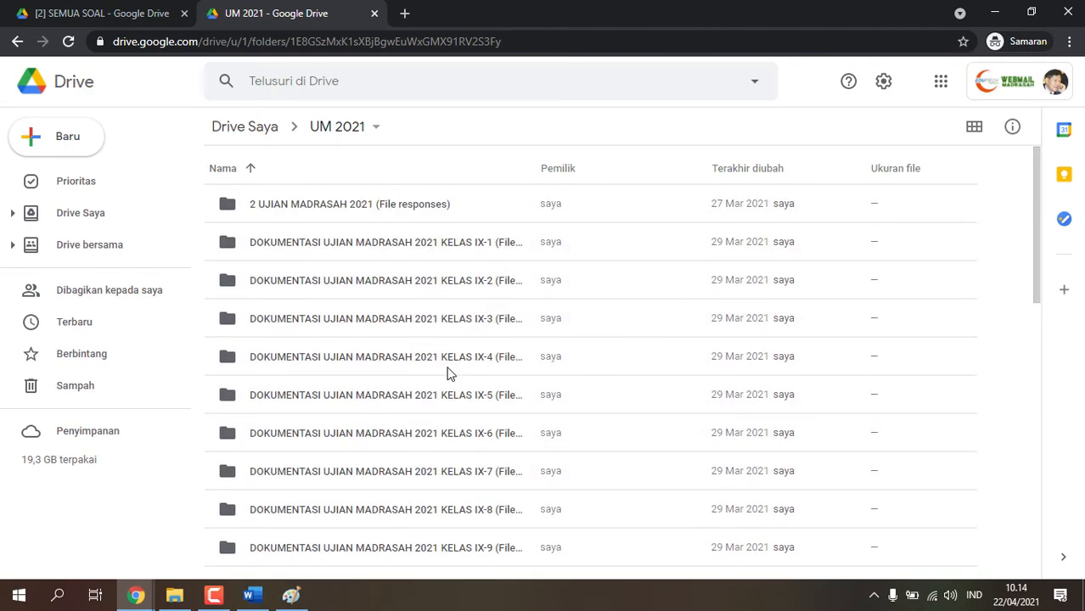
scroll(450, 373, down, 3)
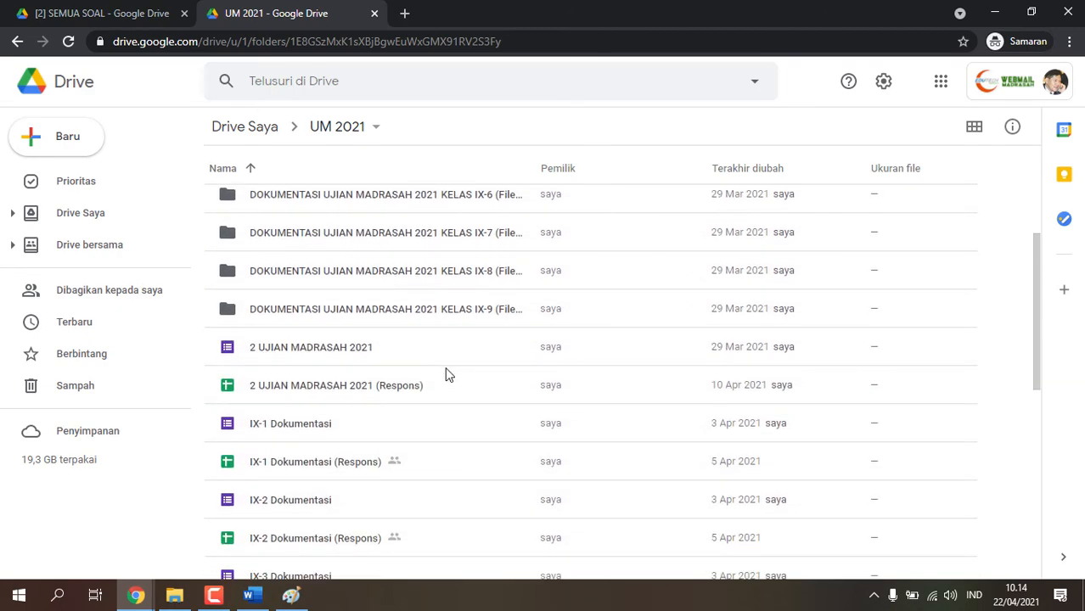
scroll(448, 375, up, 3)
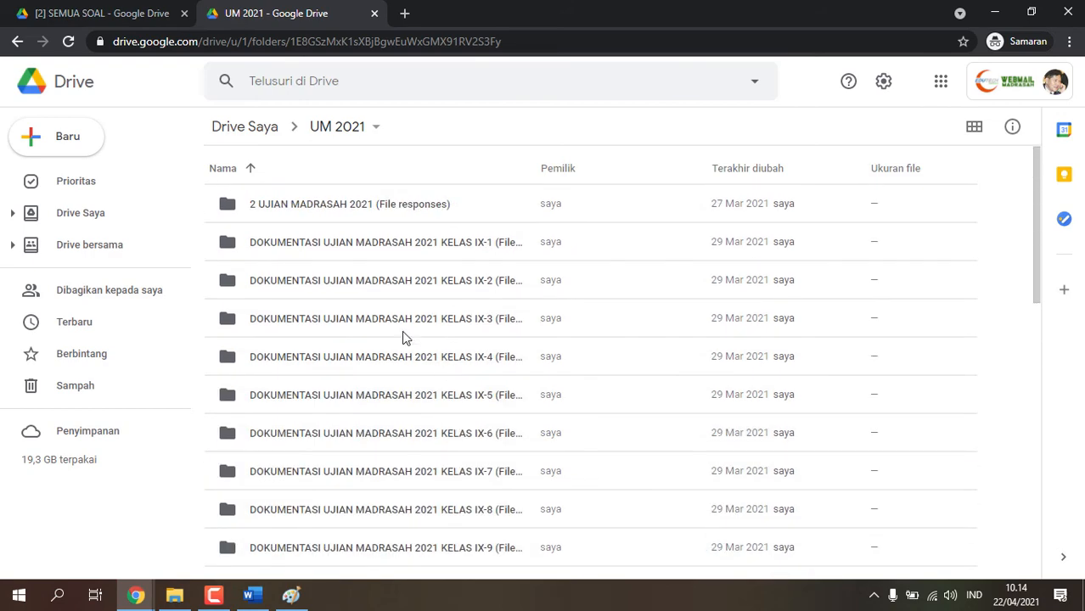
double_click(315, 208)
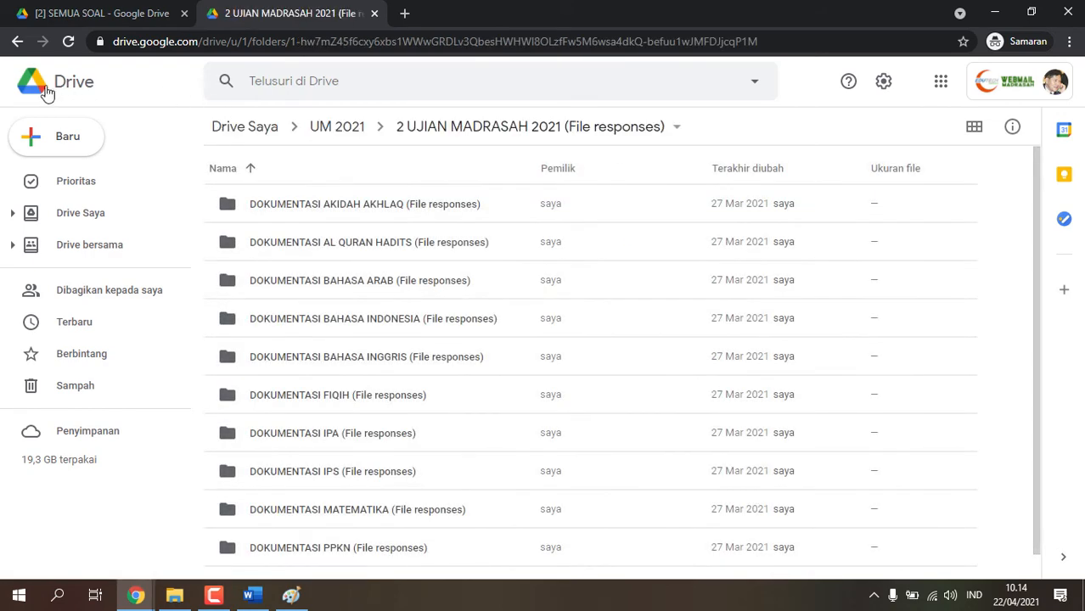
click(18, 41)
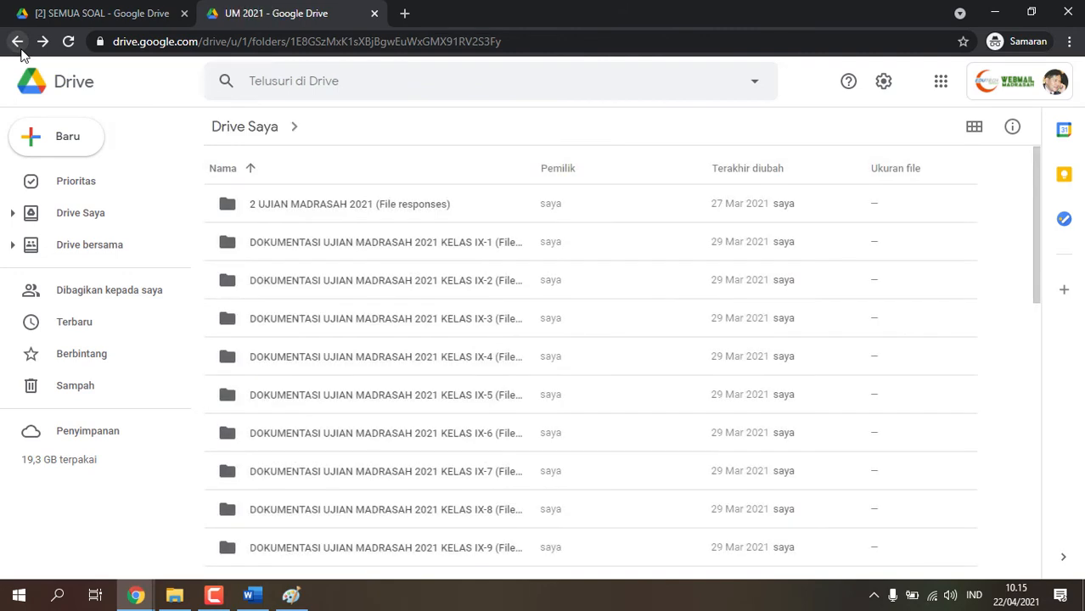
click(17, 41)
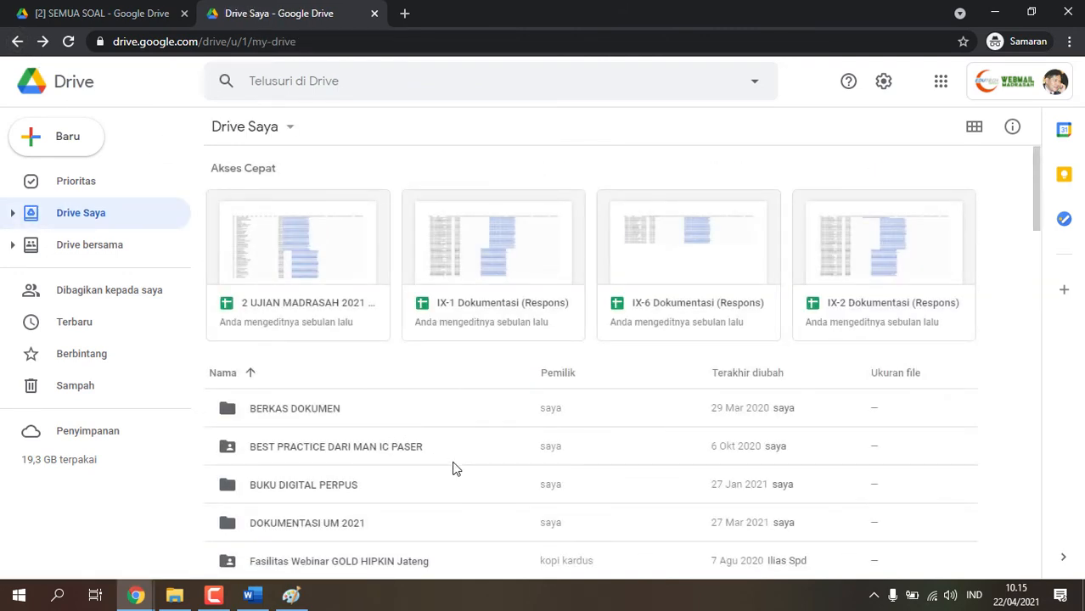
Switch to the other Google account's Drive and open the [2] SEMUA SOAL folder.
scroll(492, 455, down, 4)
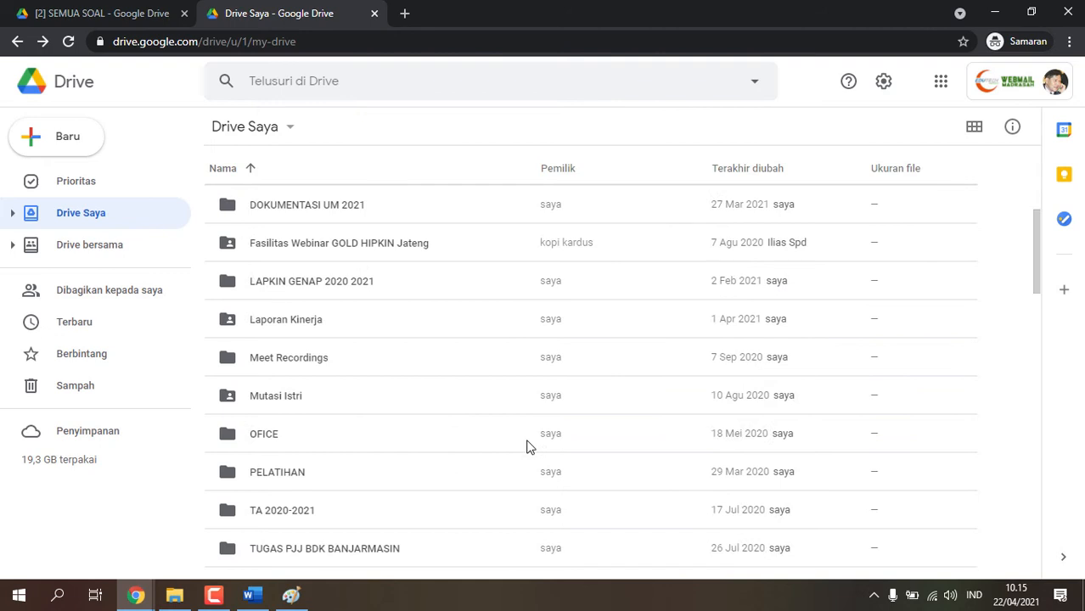
scroll(527, 448, down, 2)
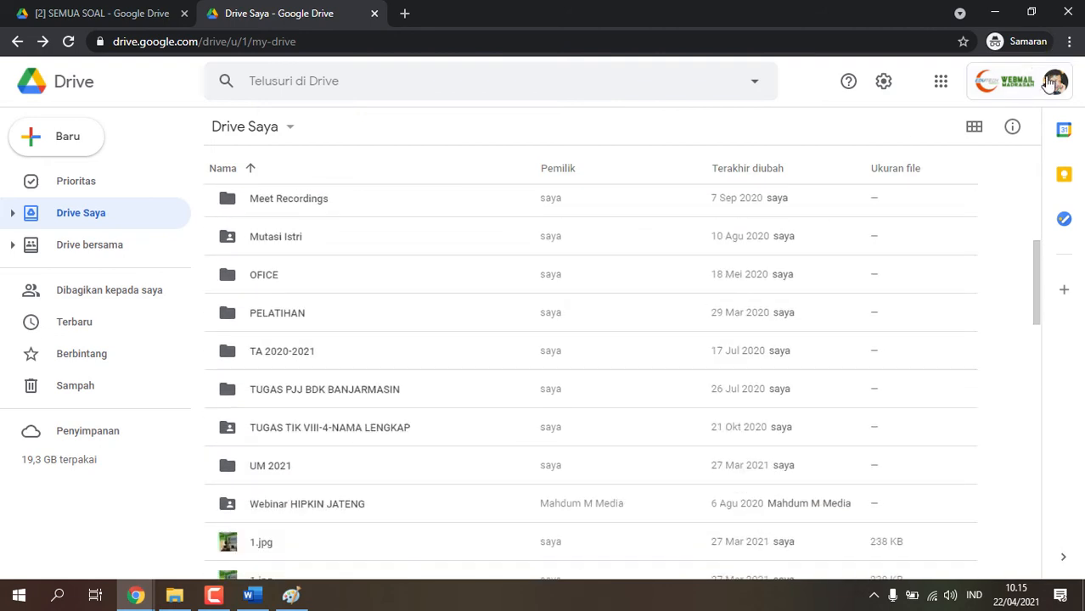
click(1051, 81)
click(916, 340)
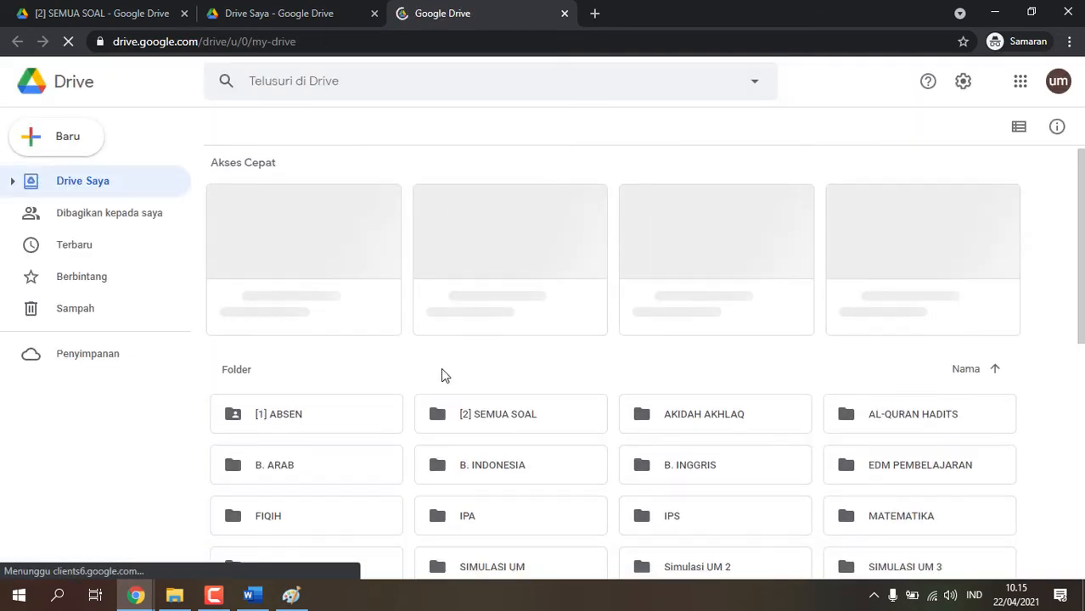
scroll(615, 393, down, 2)
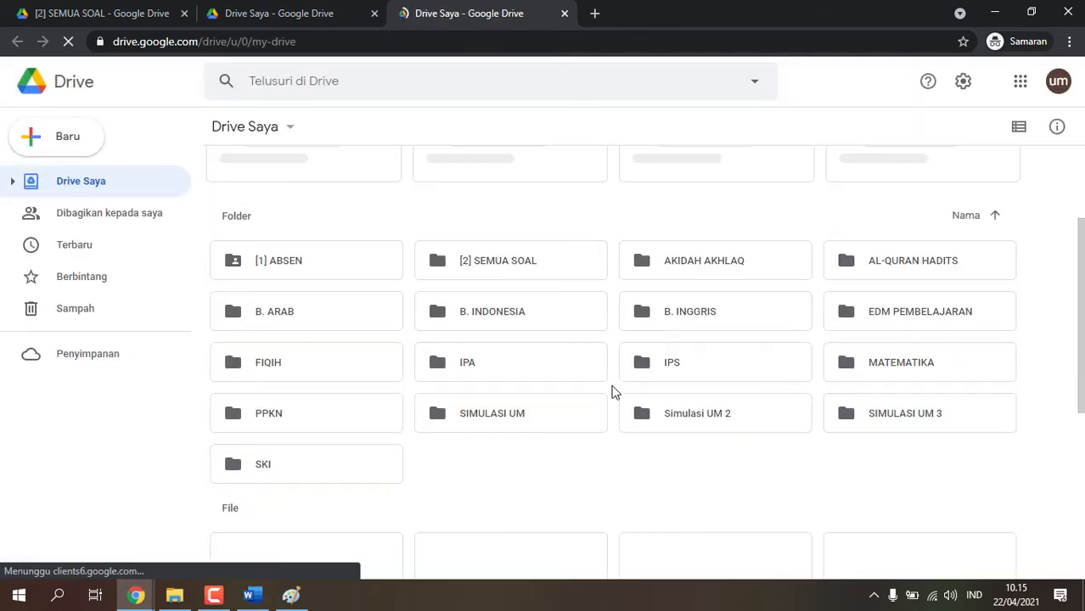
double_click(495, 265)
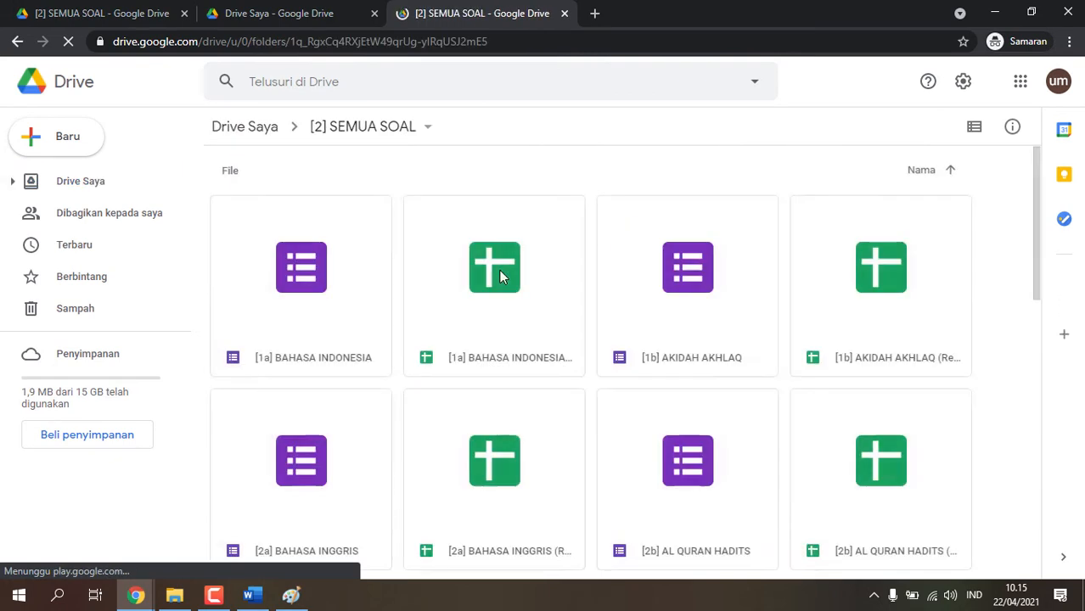
Find the [5] MATEMATIKA form in the [2] SEMUA SOAL folder and open it with Google Forms.
scroll(683, 333, down, 3)
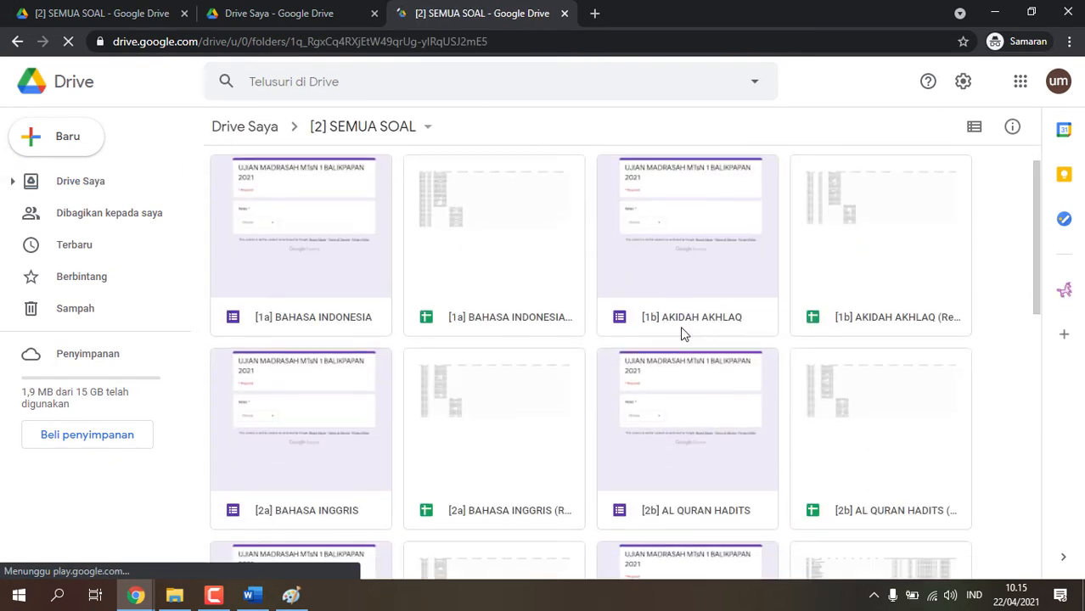
scroll(686, 333, down, 4)
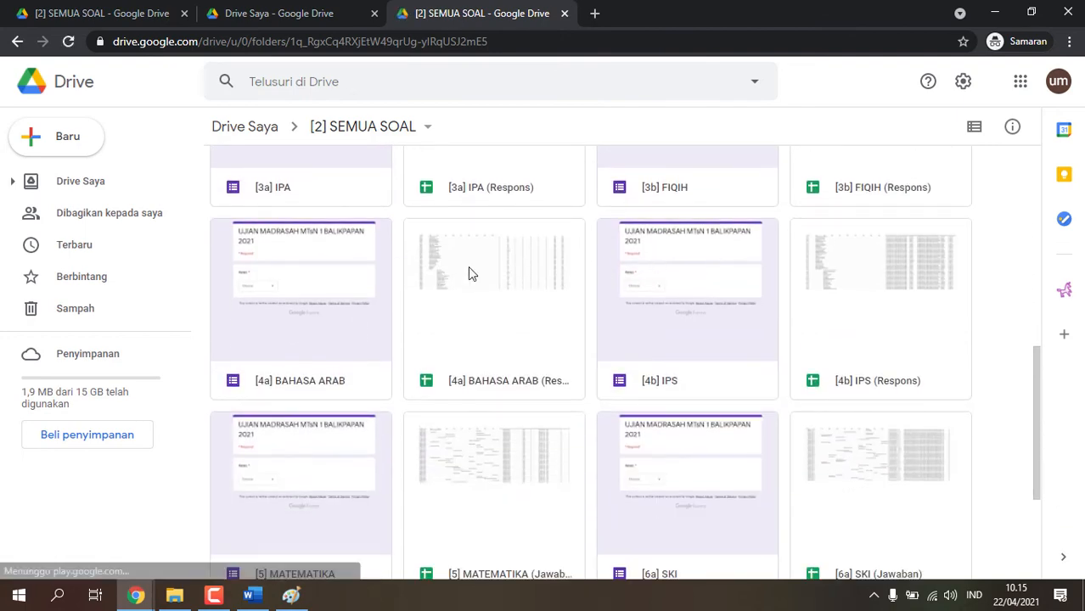
scroll(687, 400, down, 3)
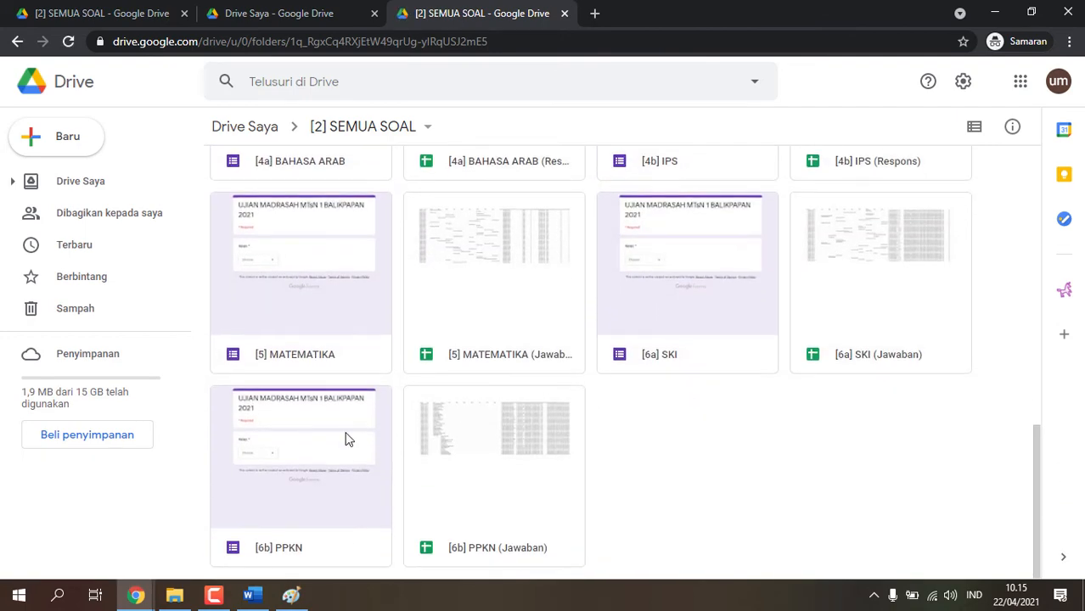
right_click(304, 430)
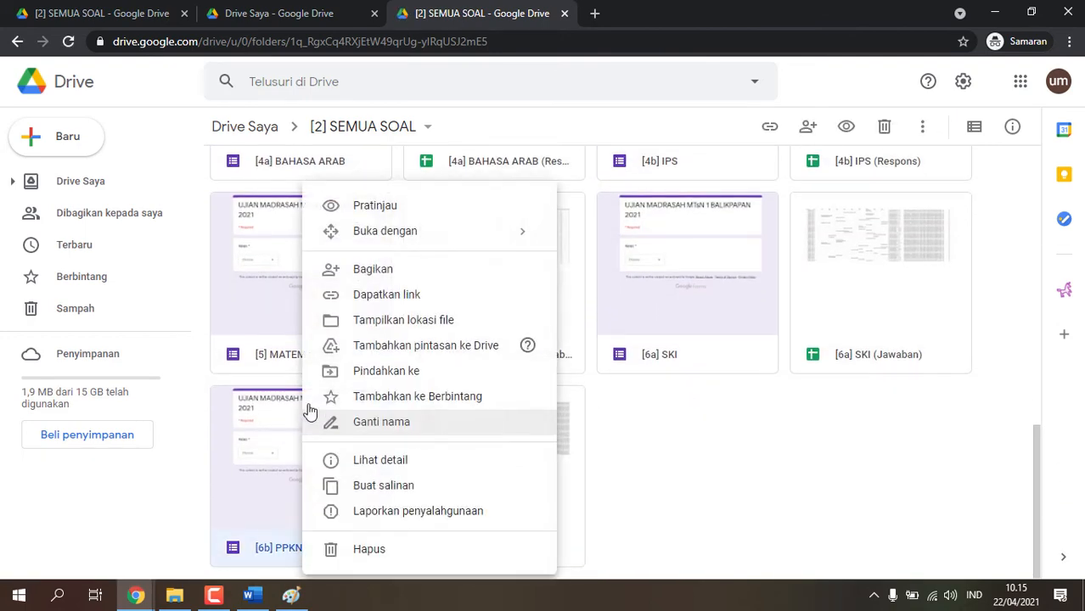
right_click(259, 291)
mouse_move(472, 245)
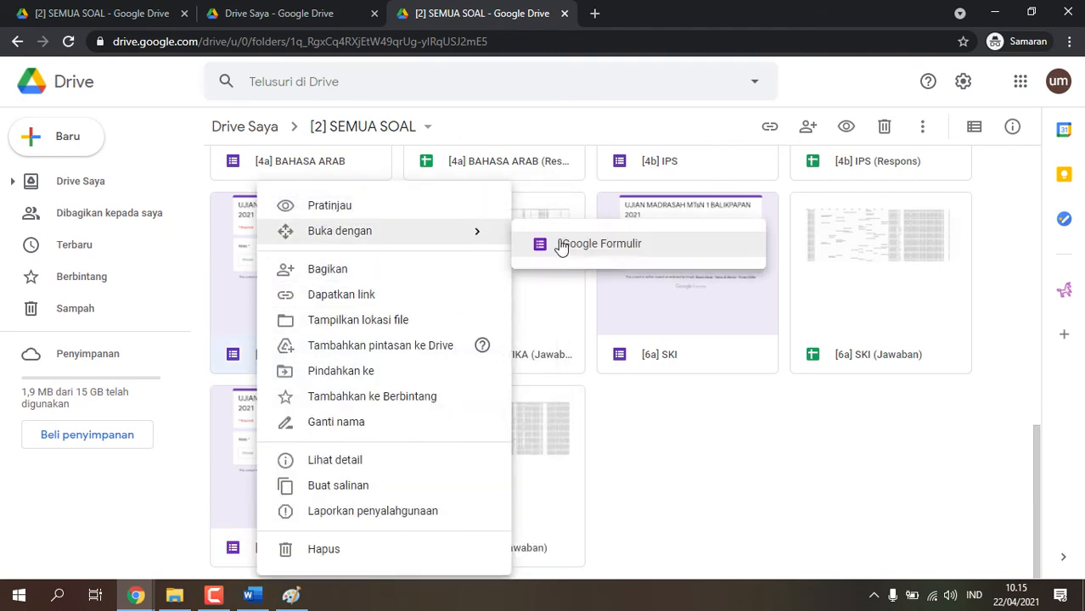
click(582, 250)
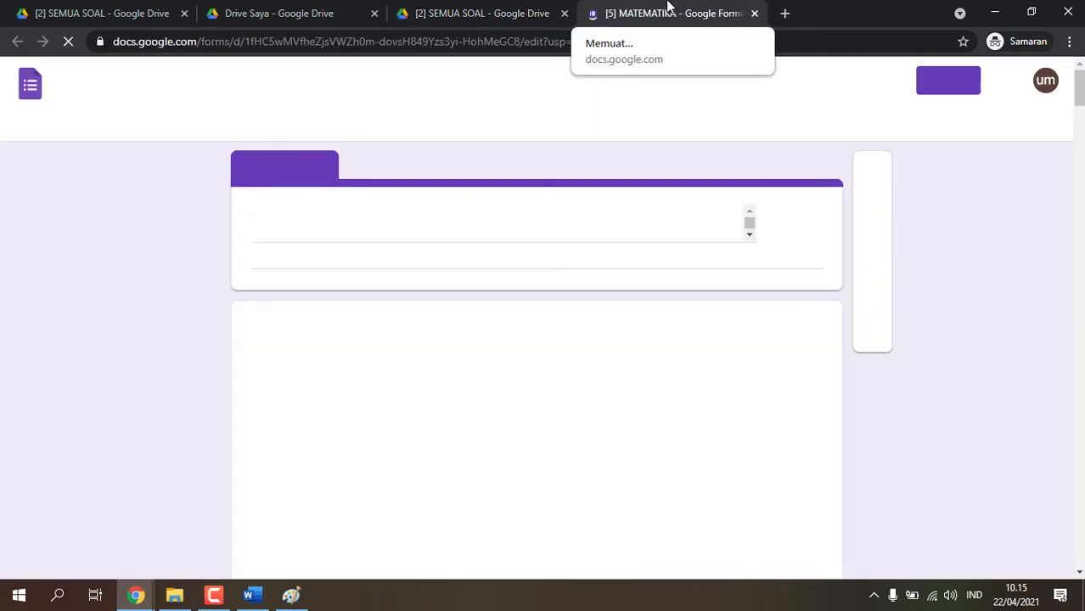
Look through the form's class sections with their student name lists, down to section 11, SOAL MATEMATIKA.
scroll(273, 275, down, 6)
scroll(822, 244, down, 20)
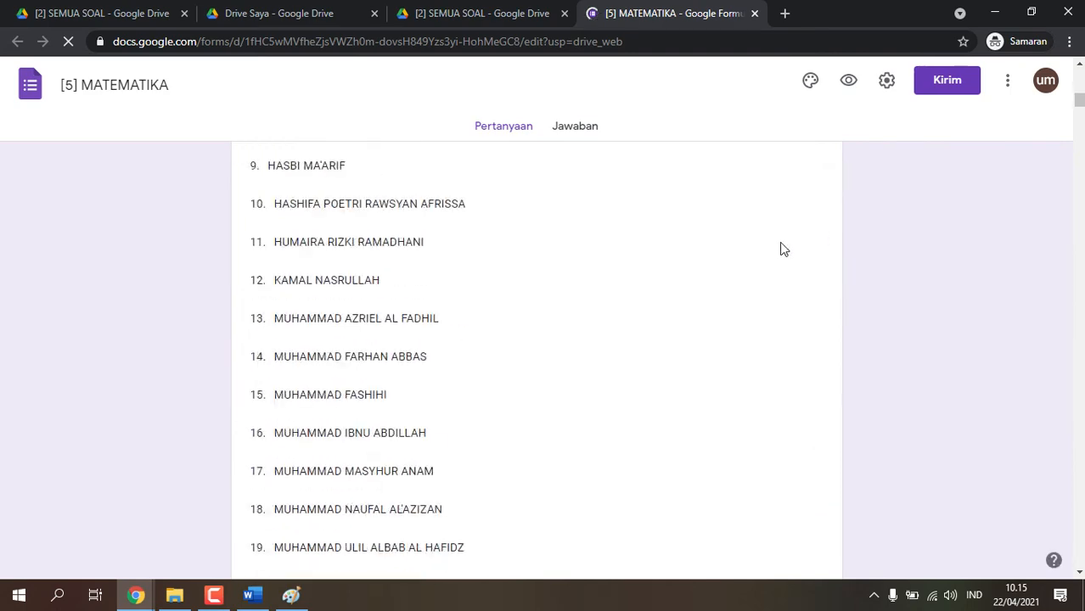
scroll(837, 268, down, 8)
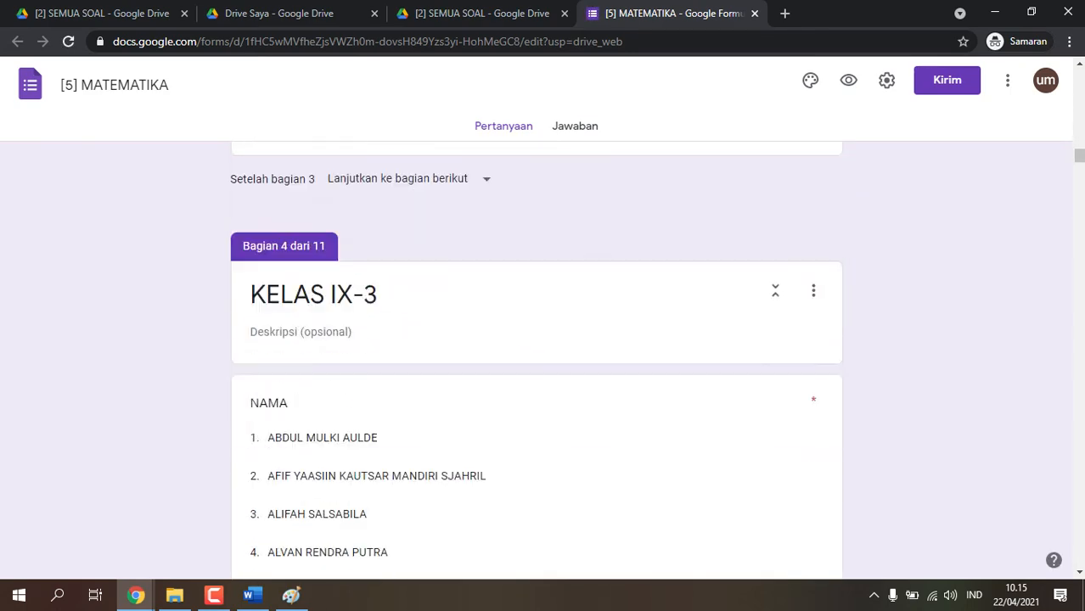
scroll(1082, 165, down, 20)
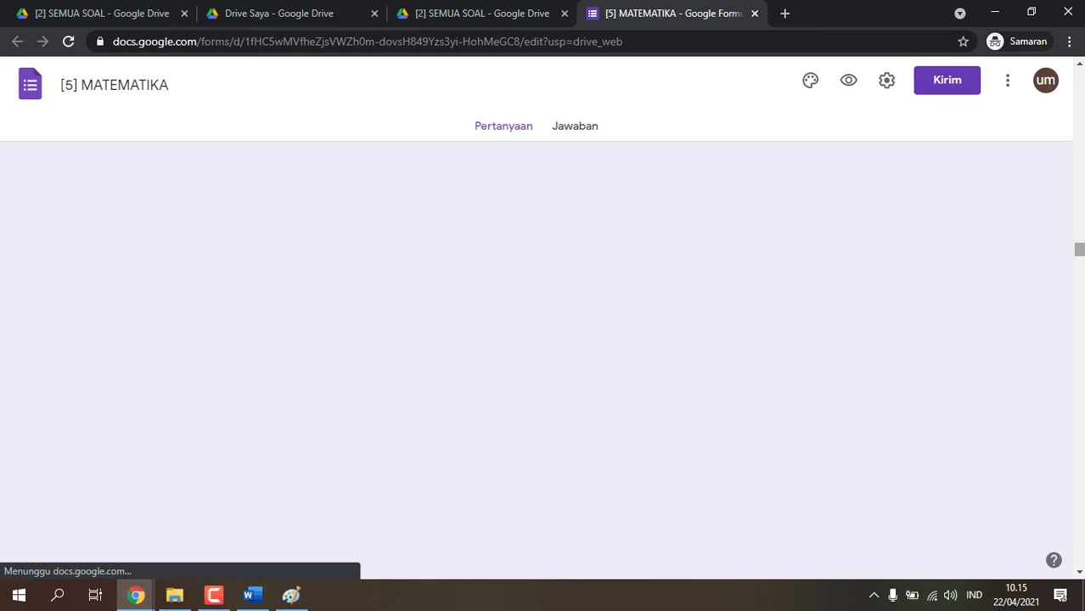
scroll(852, 354, up, 12)
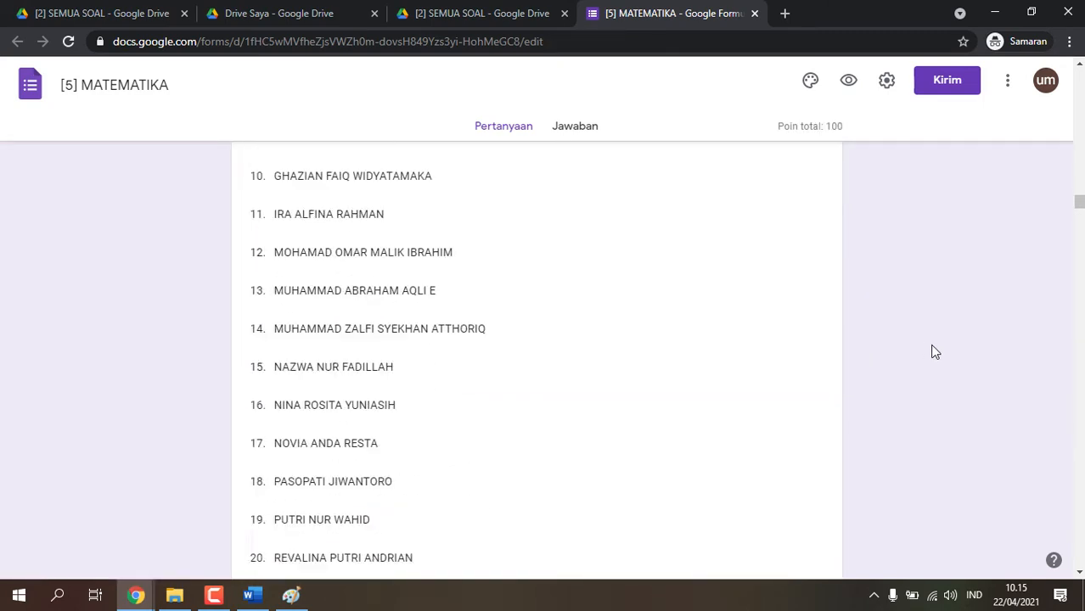
scroll(934, 351, down, 20)
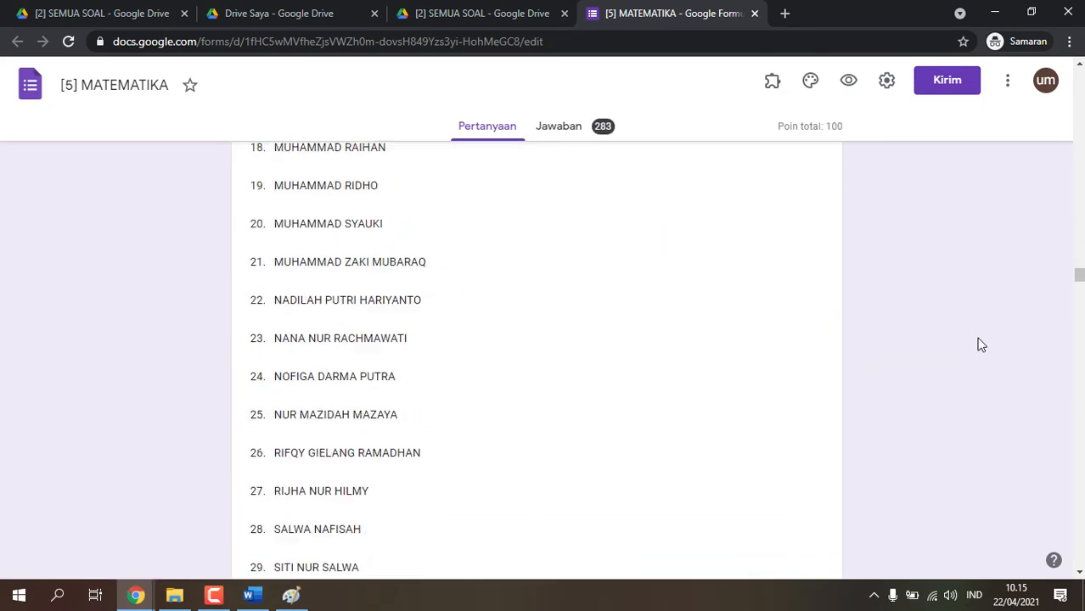
scroll(982, 344, down, 20)
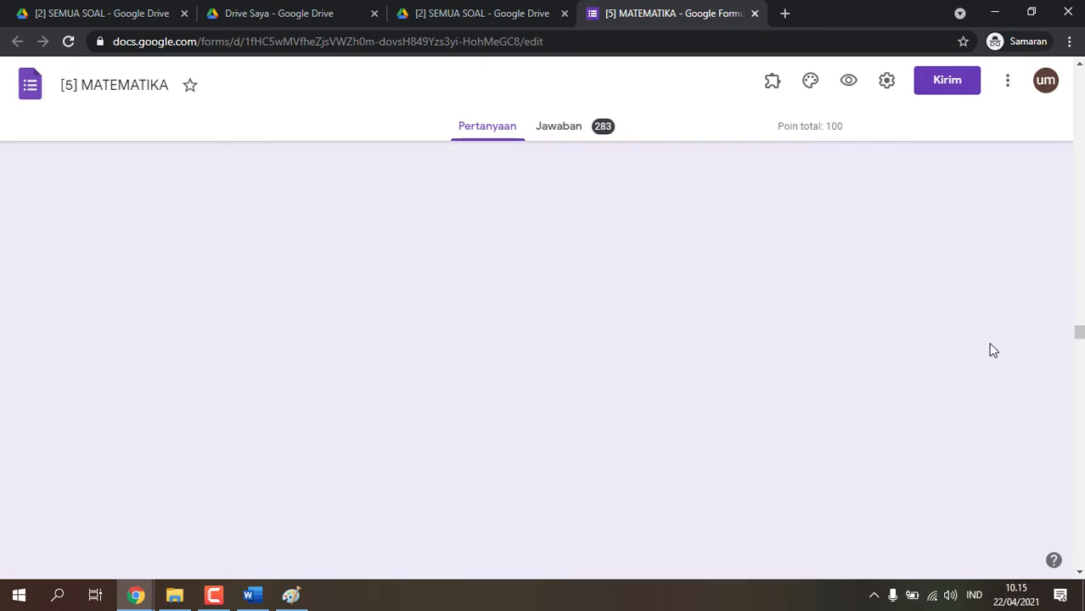
scroll(989, 356, down, 20)
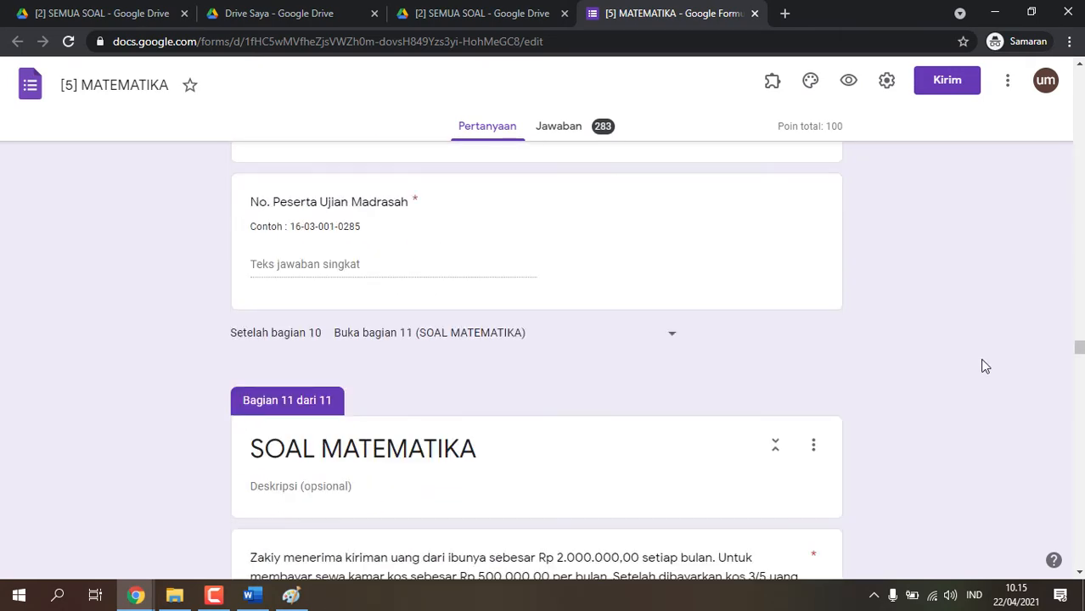
Examine the opening text-only questions of the SOAL MATEMATIKA section, down to the clothing-shop question with the price table.
scroll(983, 366, down, 3)
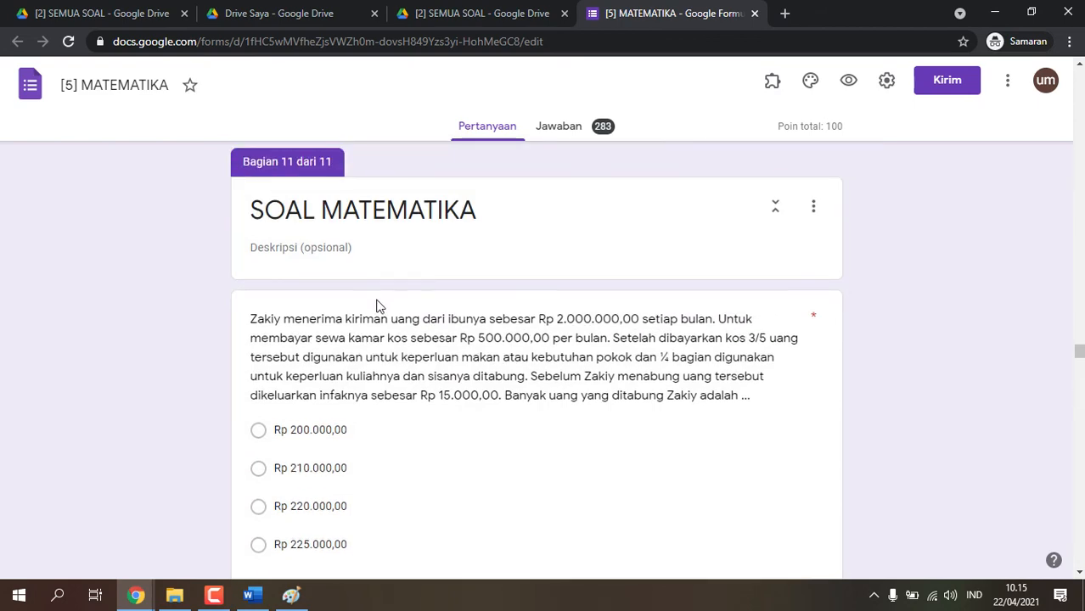
scroll(378, 306, down, 5)
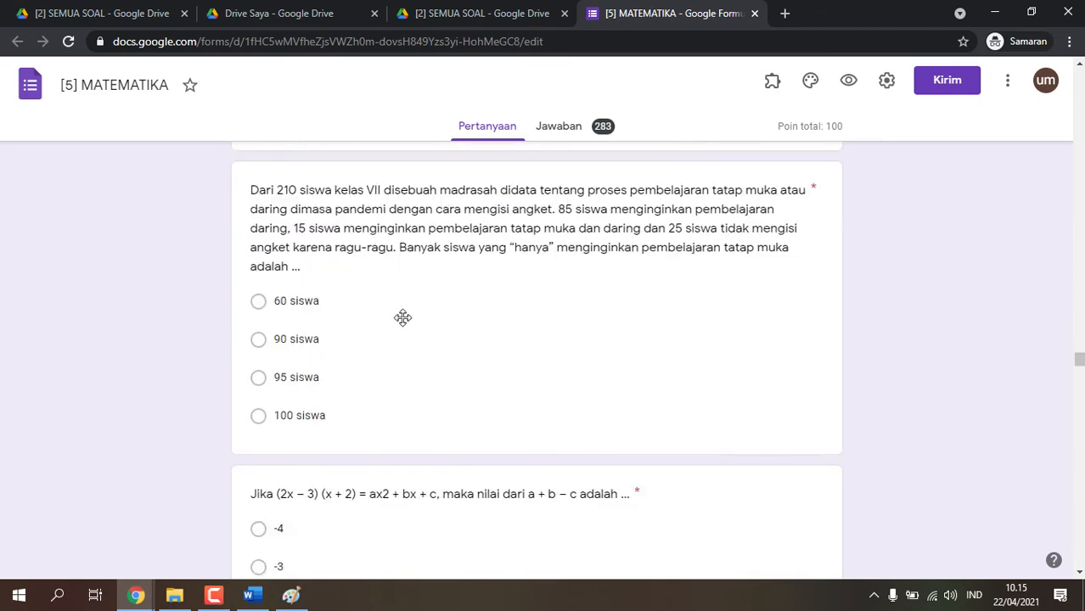
scroll(403, 317, down, 4)
scroll(453, 347, up, 2)
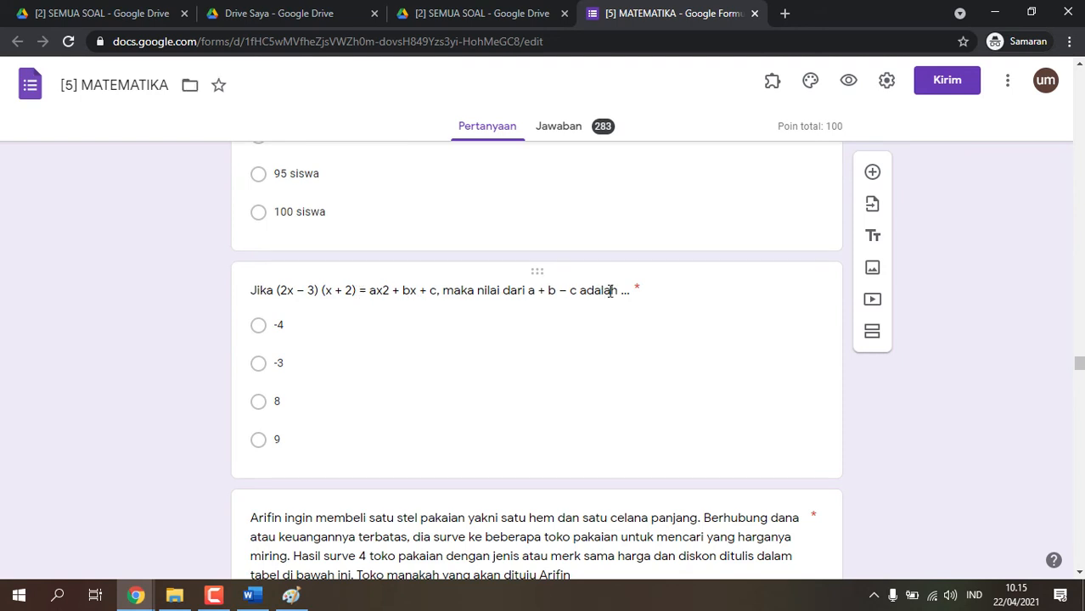
scroll(399, 348, down, 4)
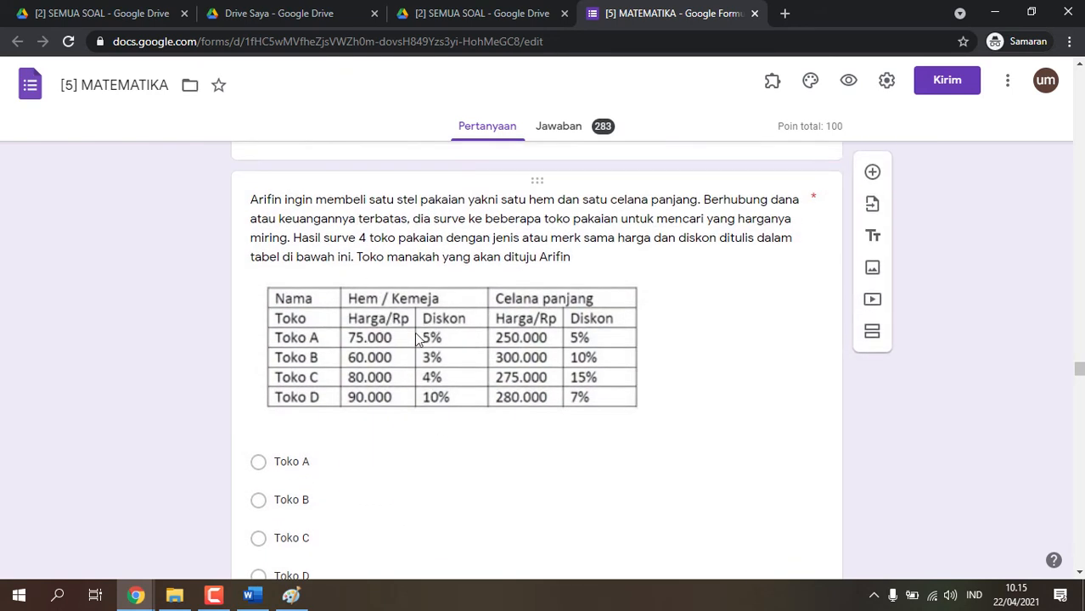
Select the clothing-shop question and examine how its typed question text is combined with the price table image.
click(409, 340)
click(732, 304)
triple_click(445, 262)
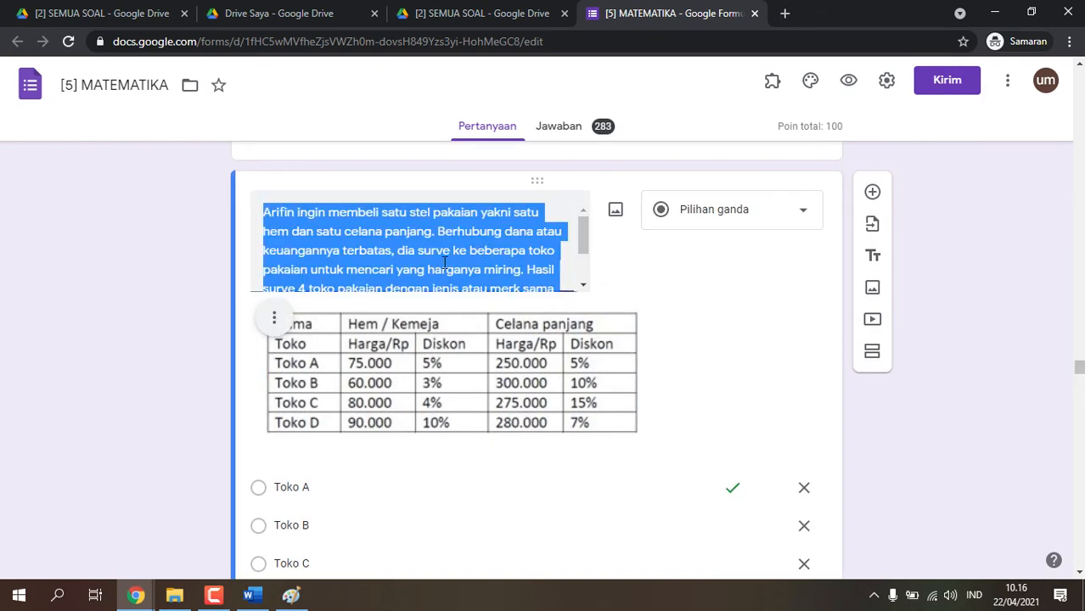
click(396, 266)
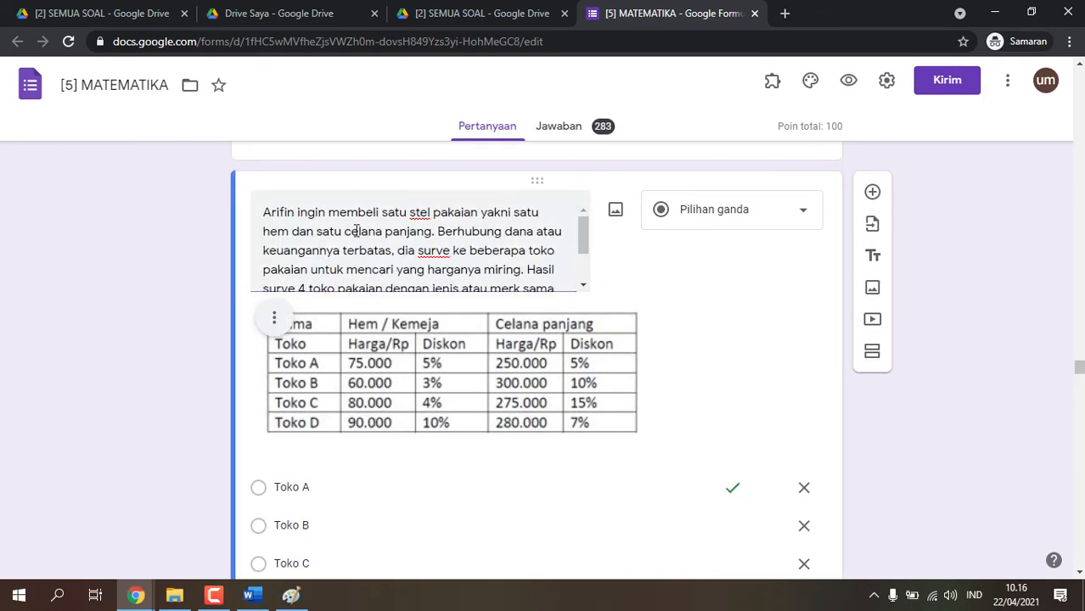
triple_click(282, 212)
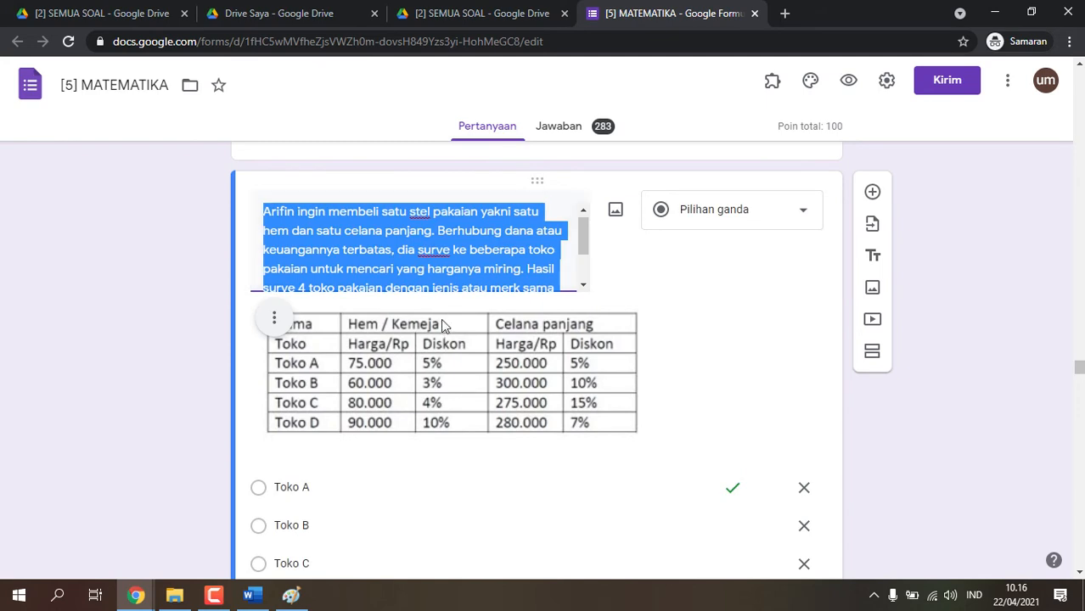
click(150, 340)
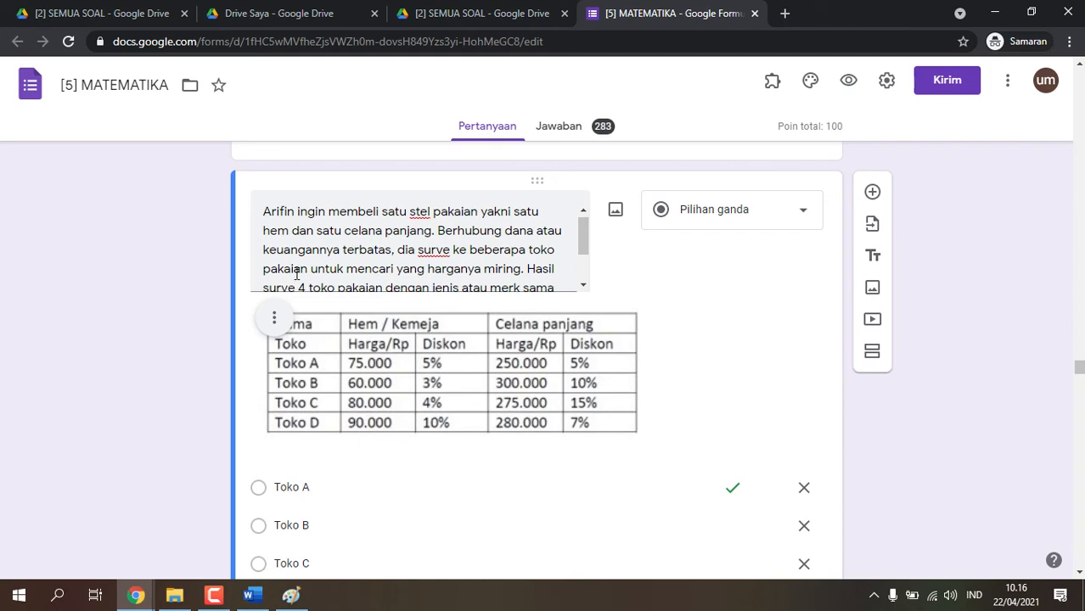
scroll(145, 309, down, 8)
scroll(151, 310, up, 3)
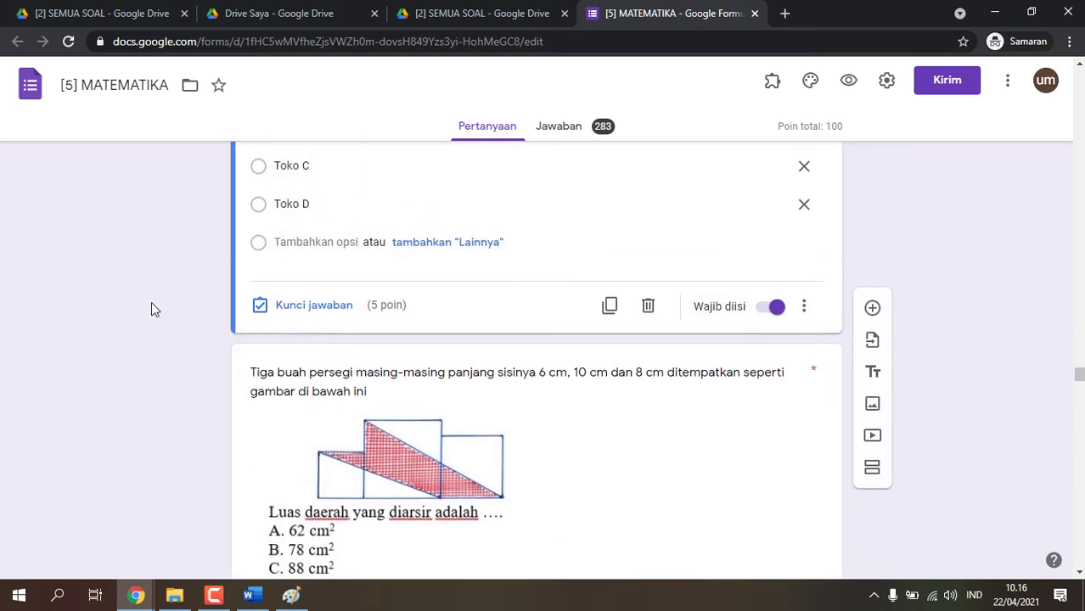
scroll(151, 310, up, 5)
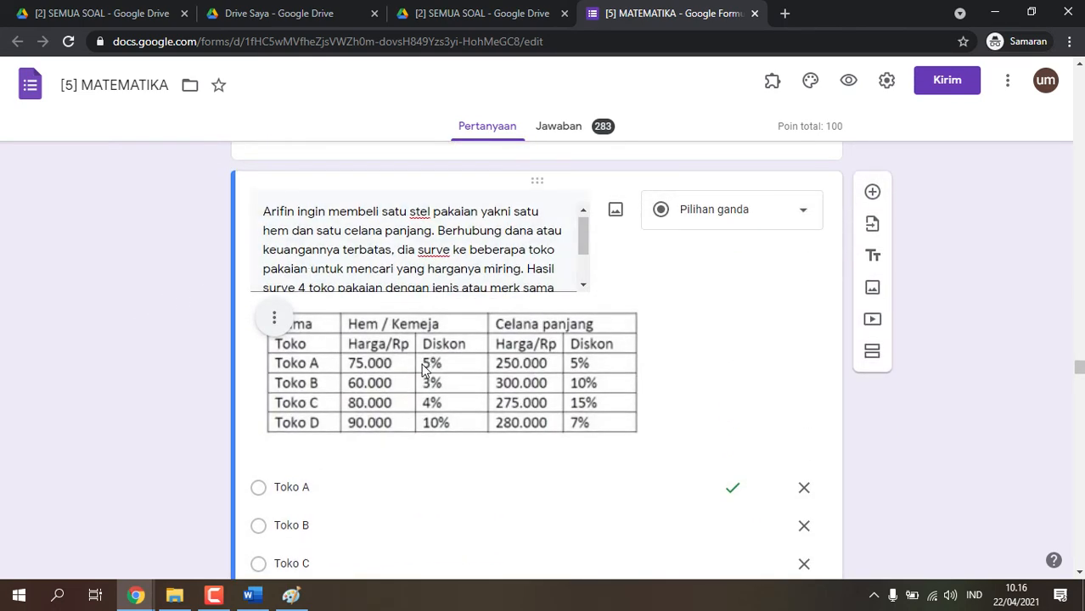
Examine the typed answer options Toko A to Toko D of the clothing-shop question.
scroll(424, 369, down, 3)
click(333, 328)
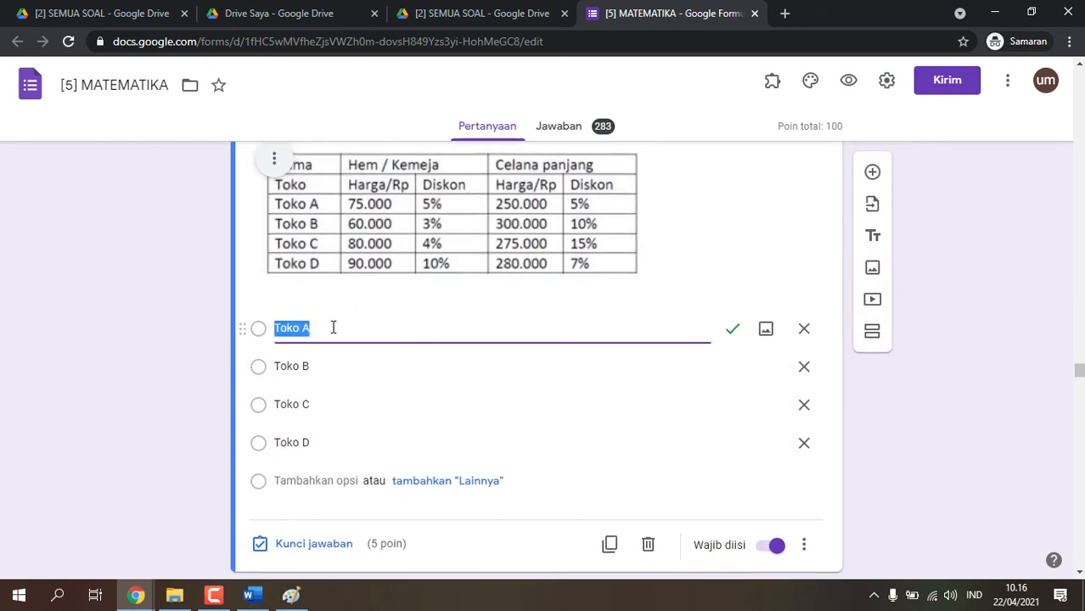
click(321, 368)
click(320, 402)
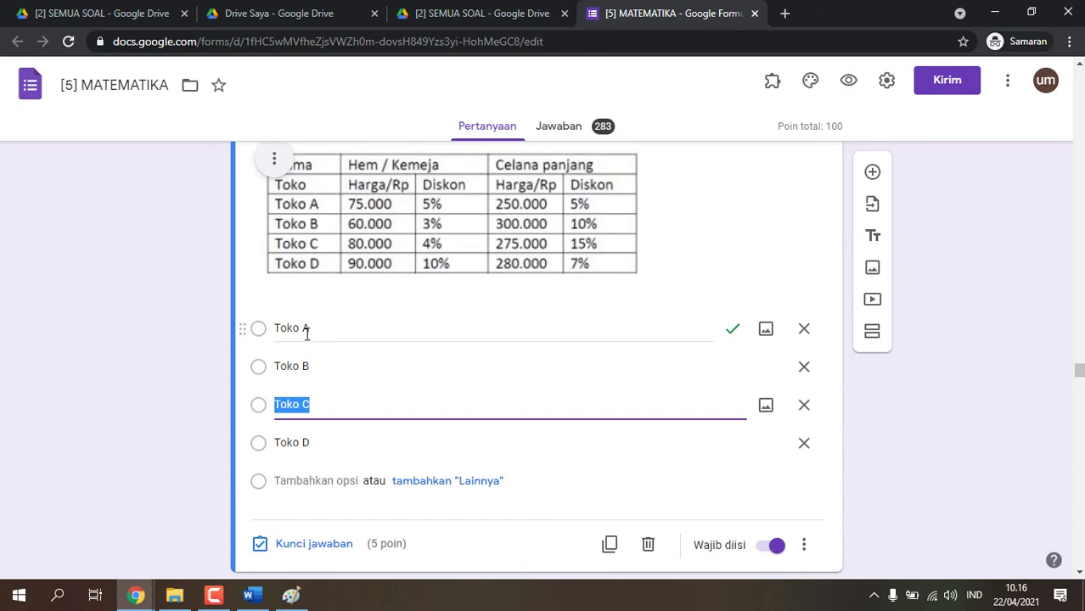
Examine the three-squares question, comparing the area choices inside its image with the answer options A to D.
scroll(307, 348, down, 6)
scroll(335, 356, up, 2)
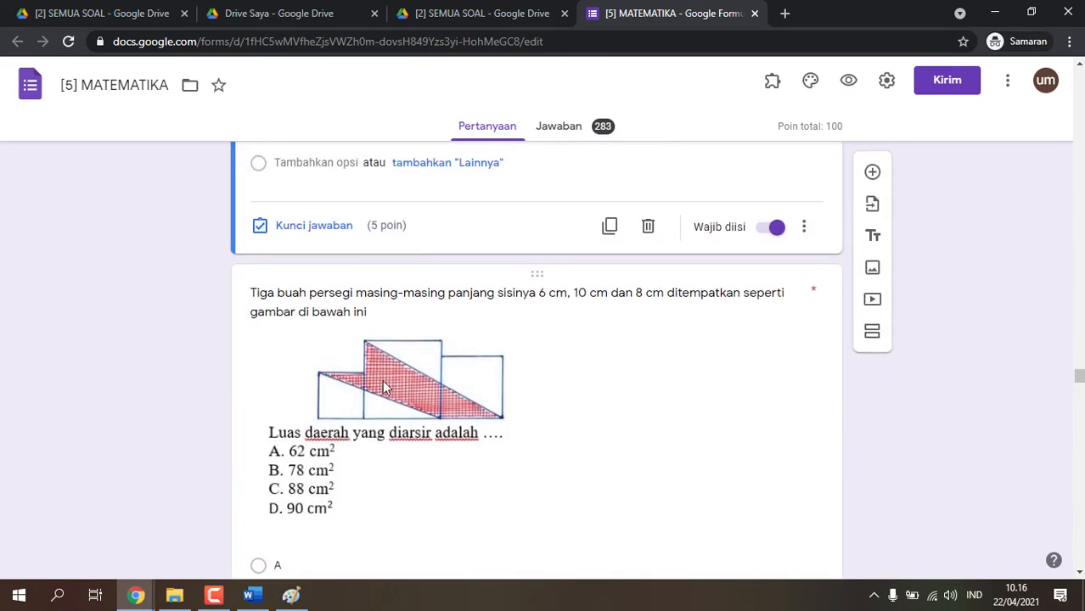
scroll(417, 352, down, 2)
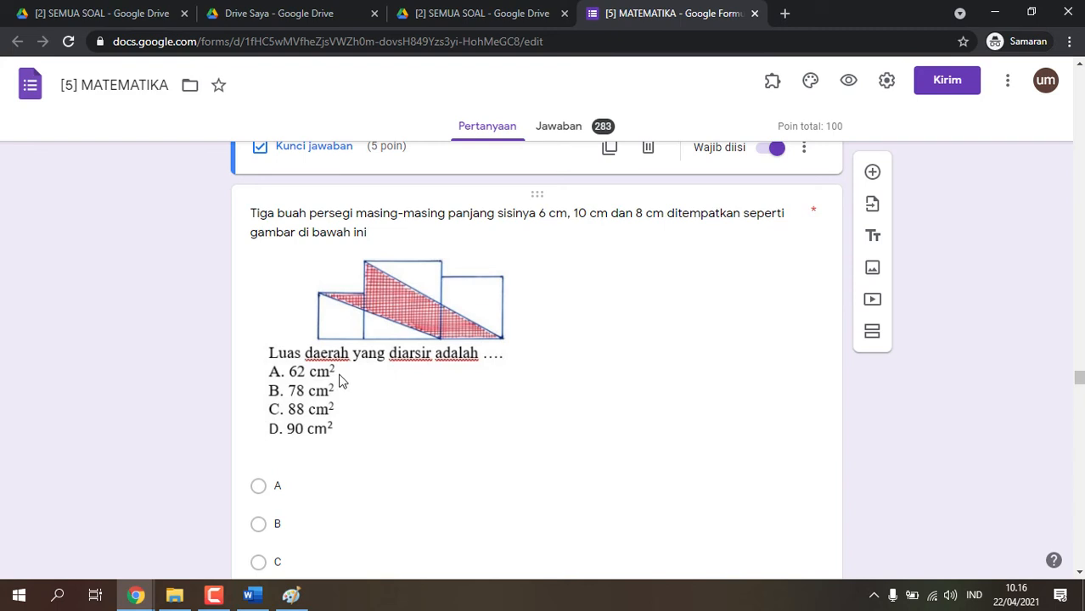
scroll(339, 380, down, 1)
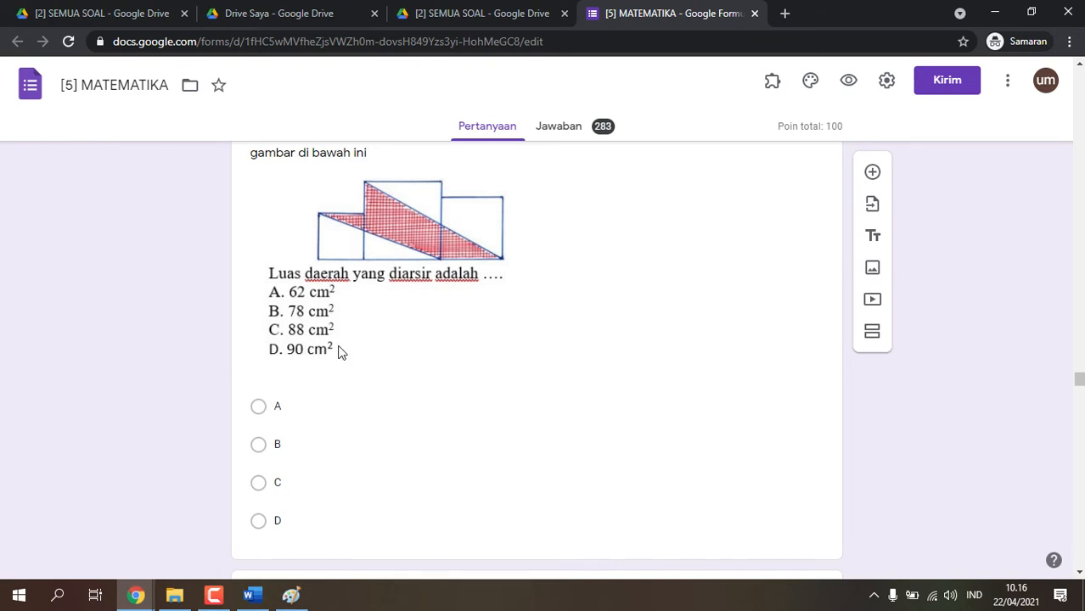
scroll(348, 351, down, 1)
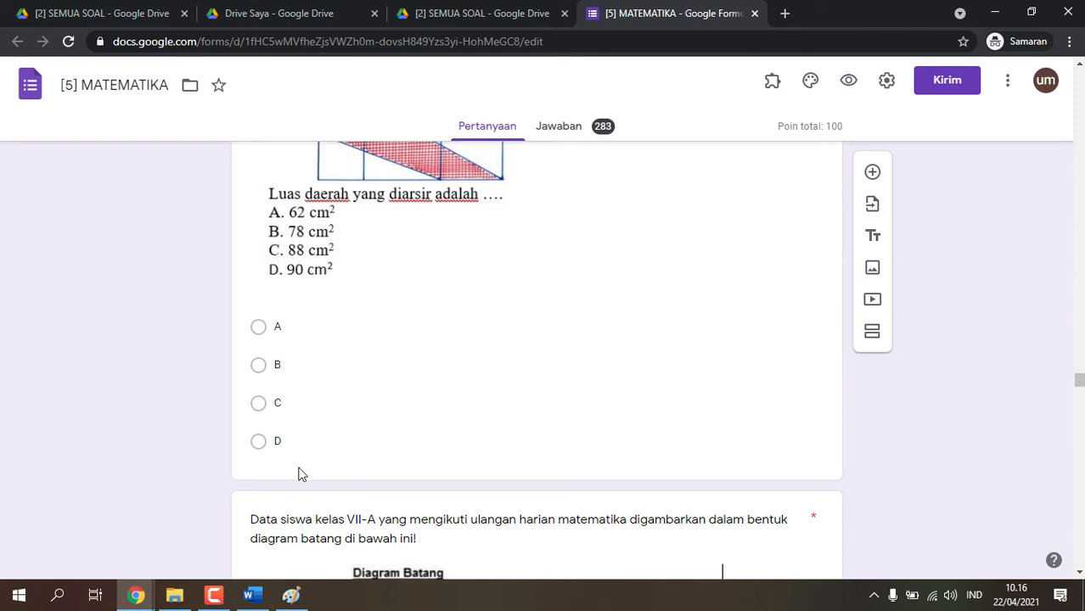
scroll(301, 469, up, 2)
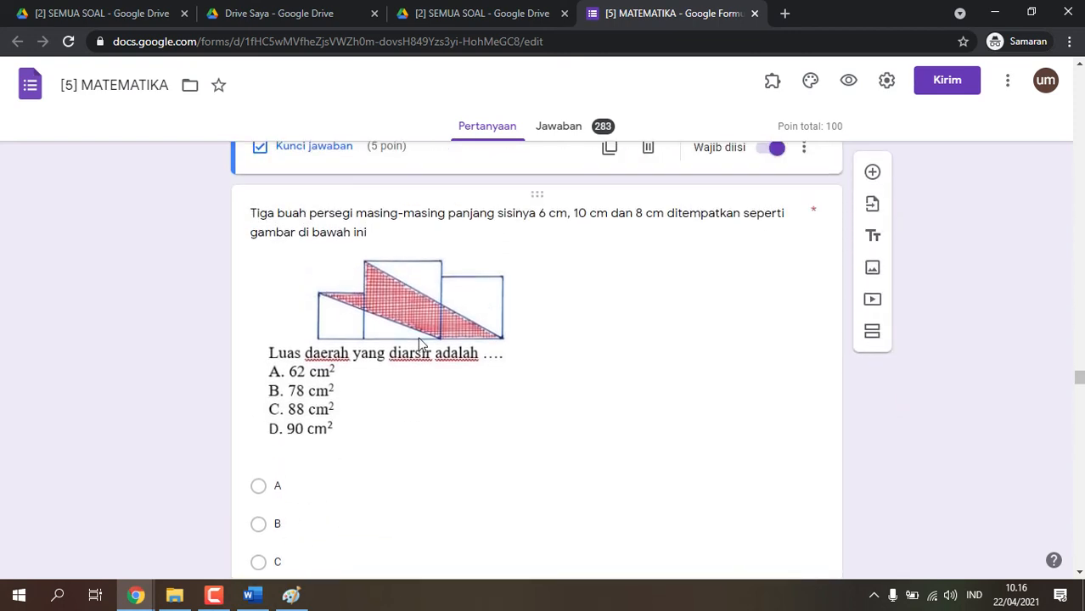
Resize the three-squares question's image, enlarging it to nearly the card's width and reducing it to about half that width.
click(419, 343)
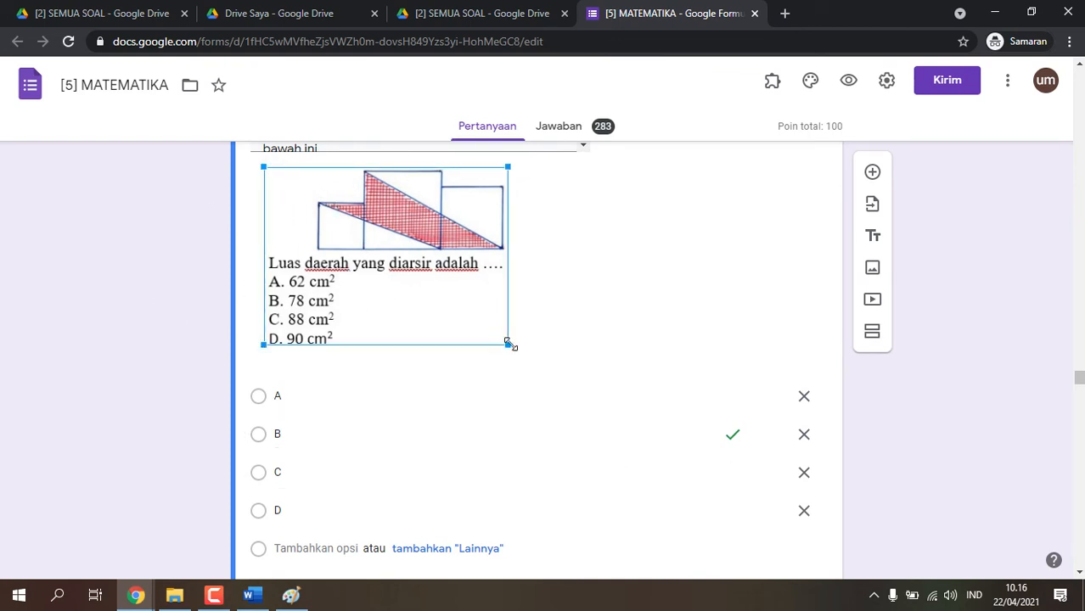
drag(508, 343, 806, 564)
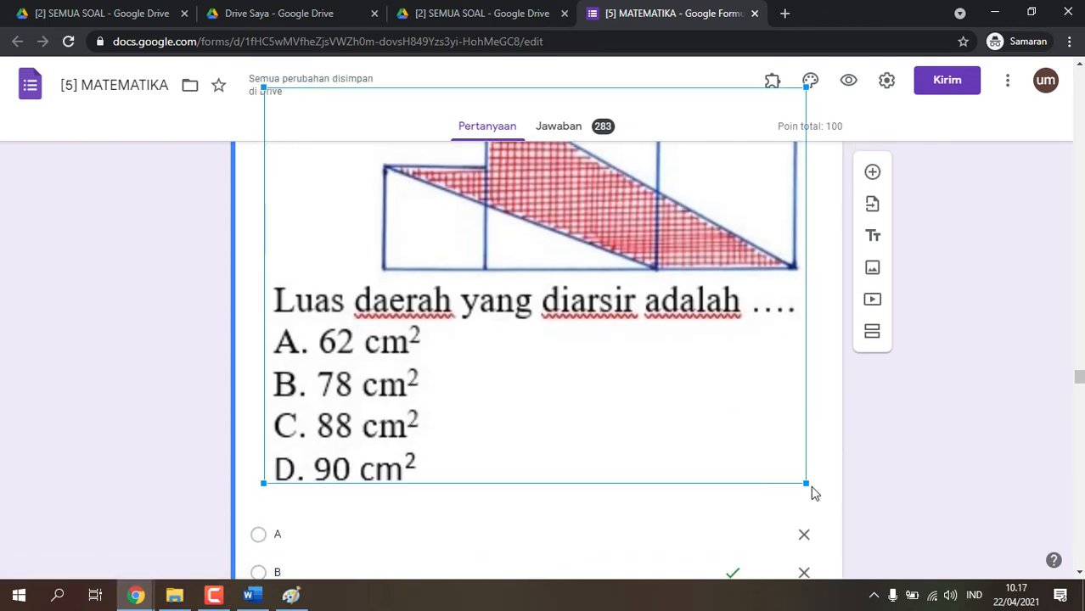
drag(802, 482, 538, 288)
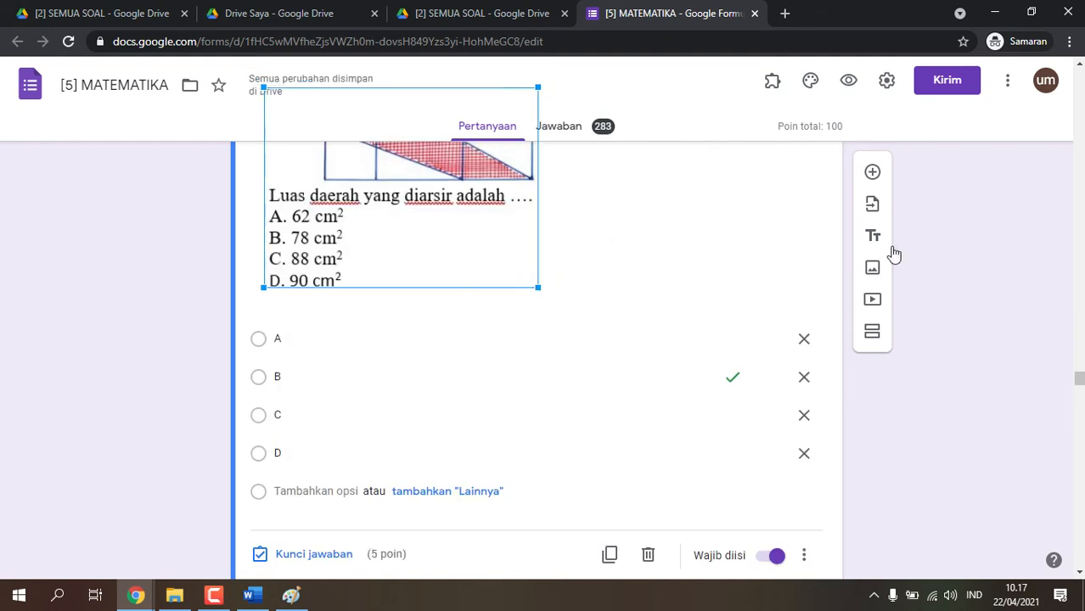
scroll(923, 248, up, 1)
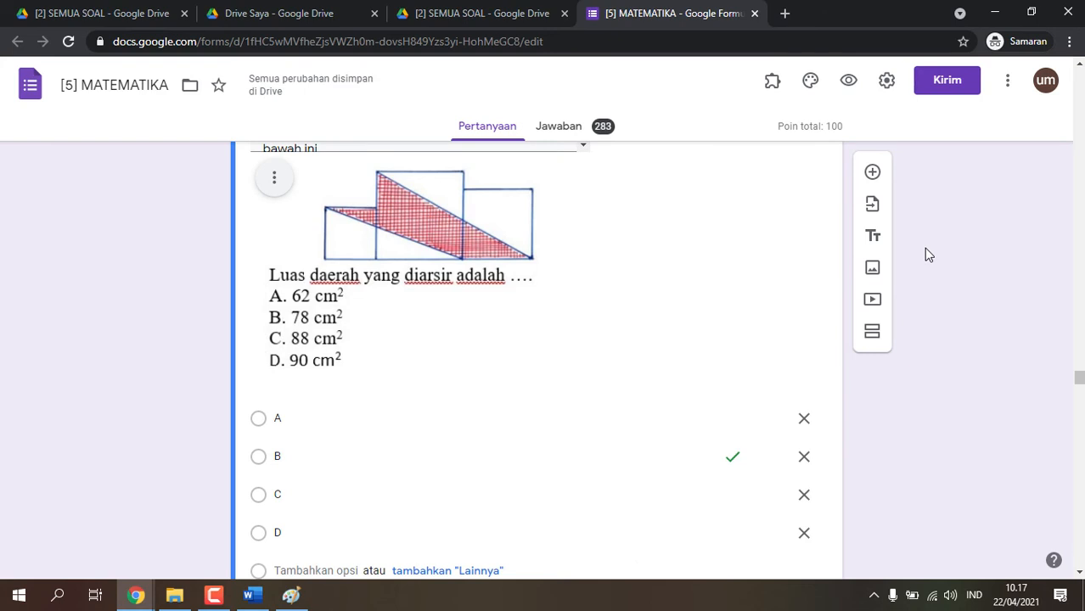
Examine the bar-chart question and the following math questions, comparing text-only items with those that combine text and an image.
scroll(598, 442, down, 8)
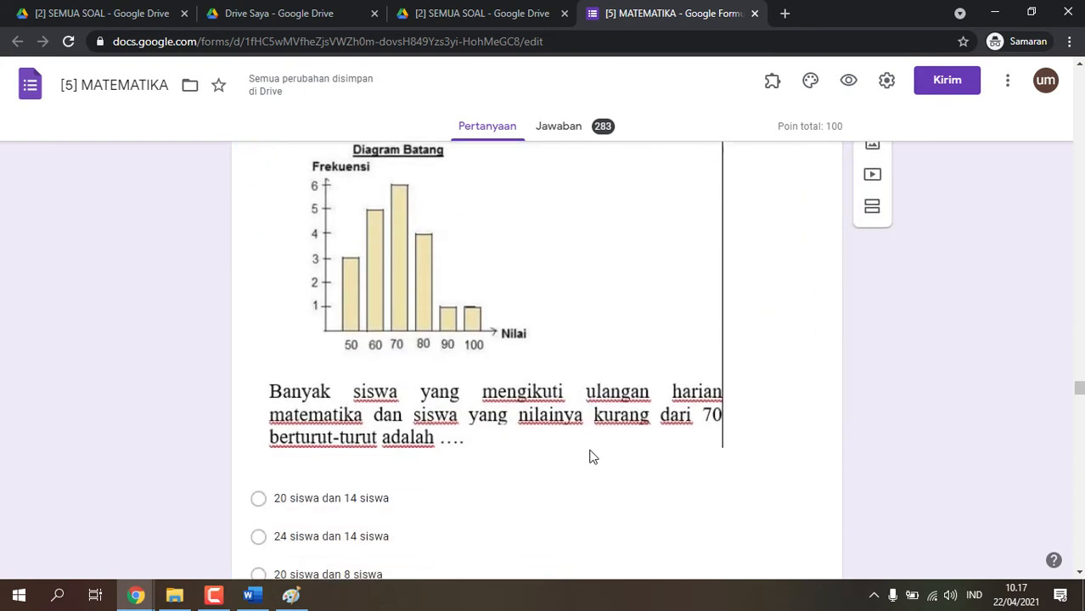
scroll(529, 356, up, 3)
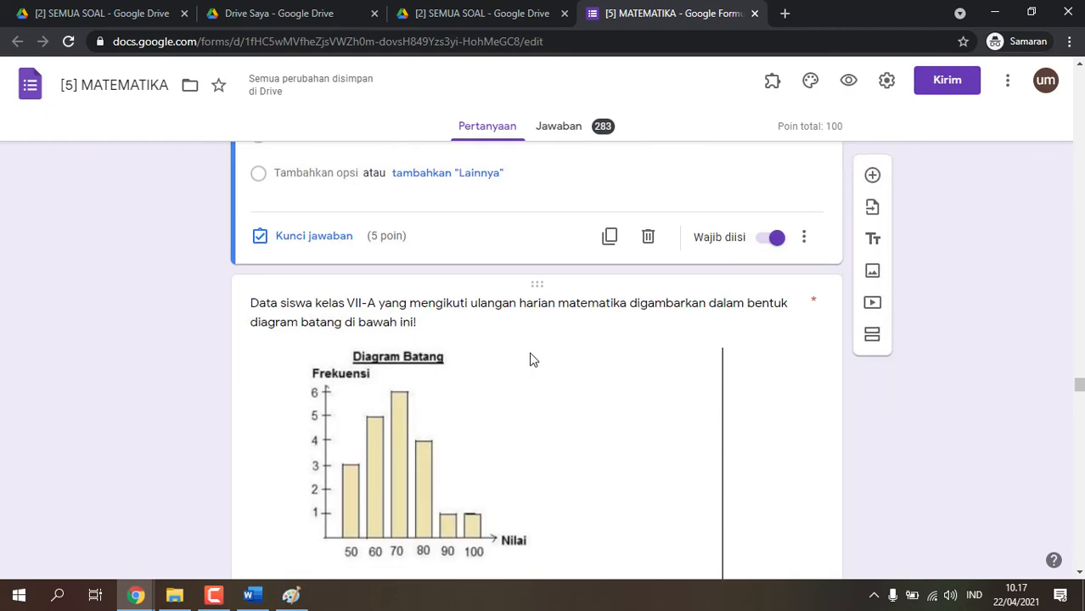
scroll(530, 356, down, 4)
scroll(529, 360, down, 3)
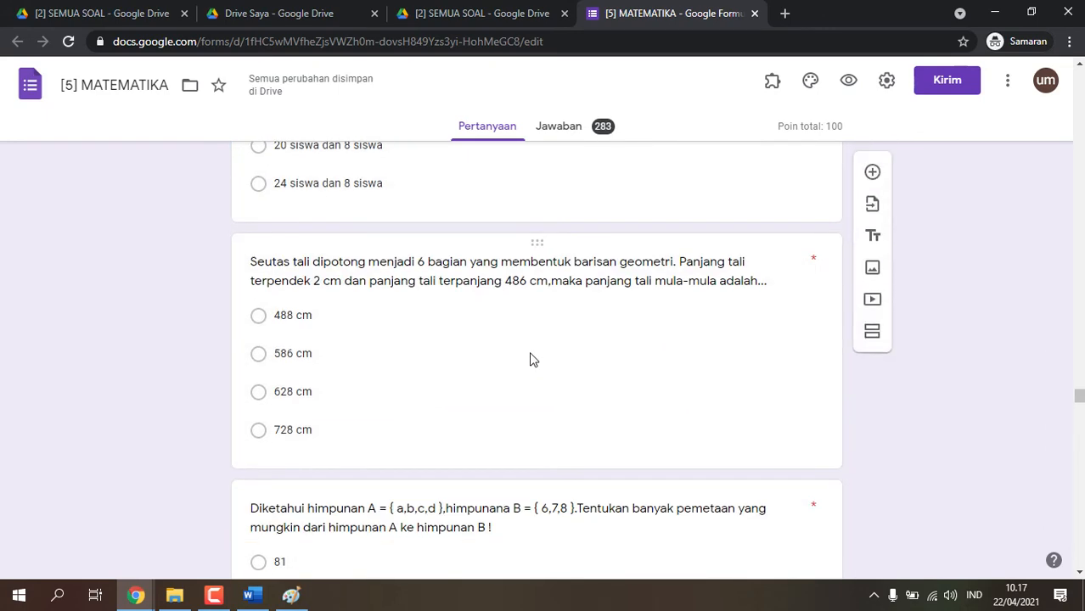
scroll(529, 360, down, 5)
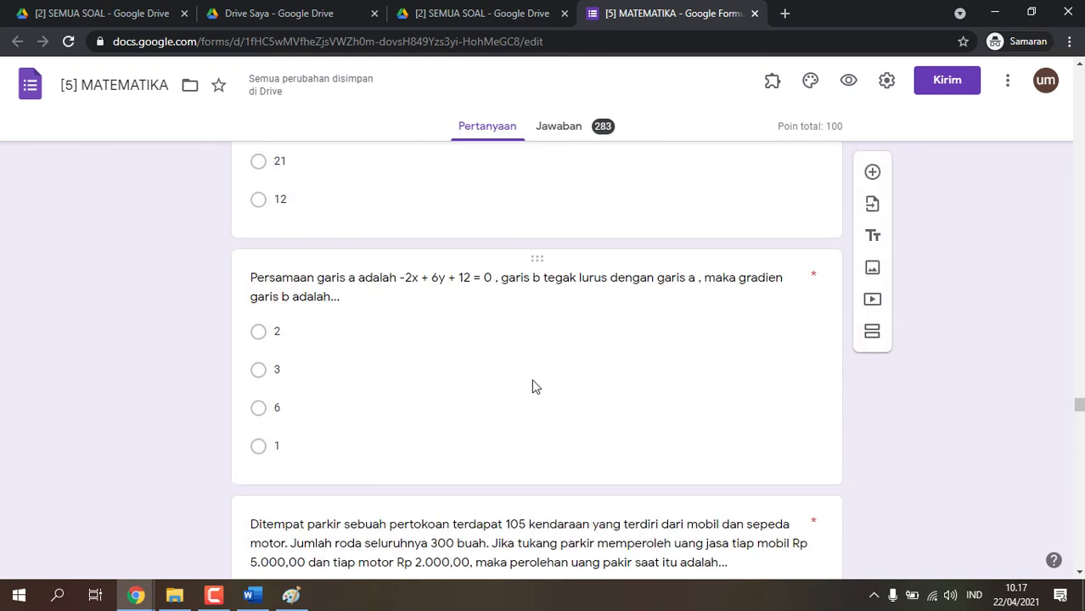
scroll(531, 379, down, 5)
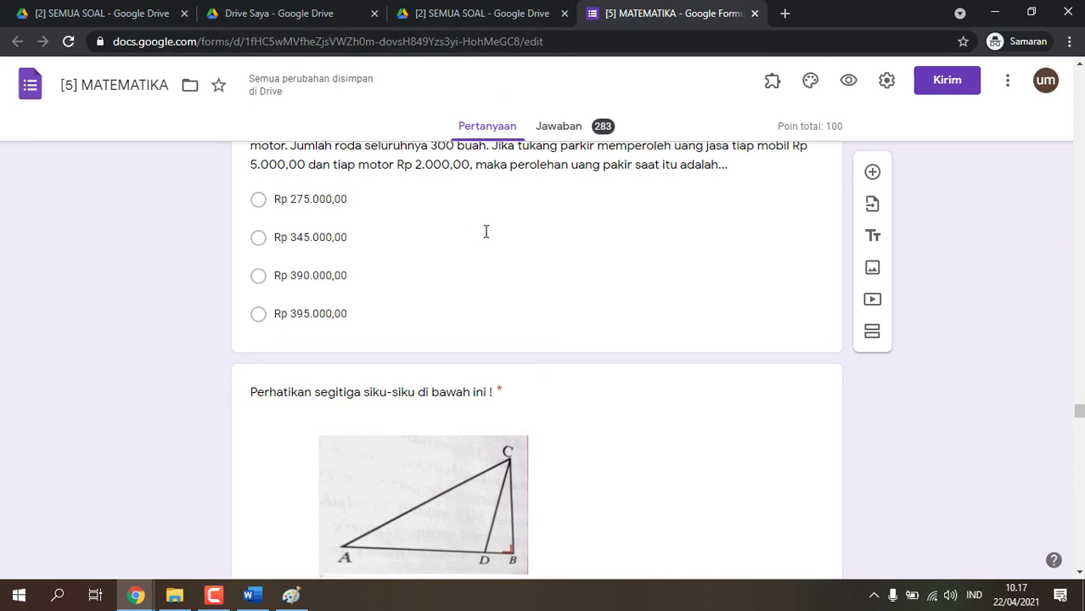
scroll(484, 233, up, 2)
scroll(734, 344, up, 3)
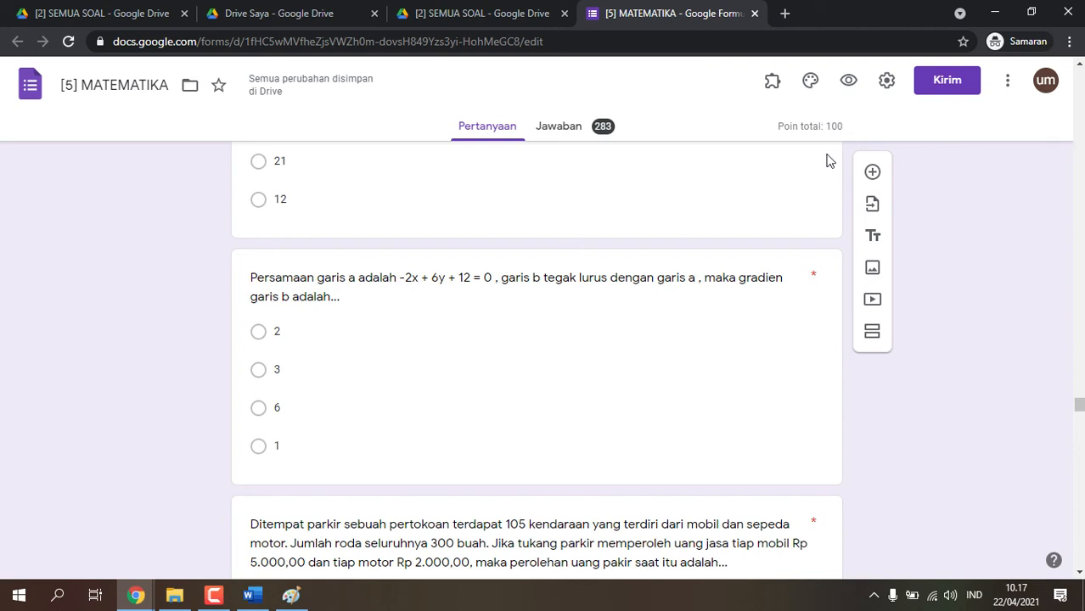
Examine the start of the SOAL MATEMATIKA section, including its heading and the first question with rupiah answer options.
drag(1080, 405, 1078, 348)
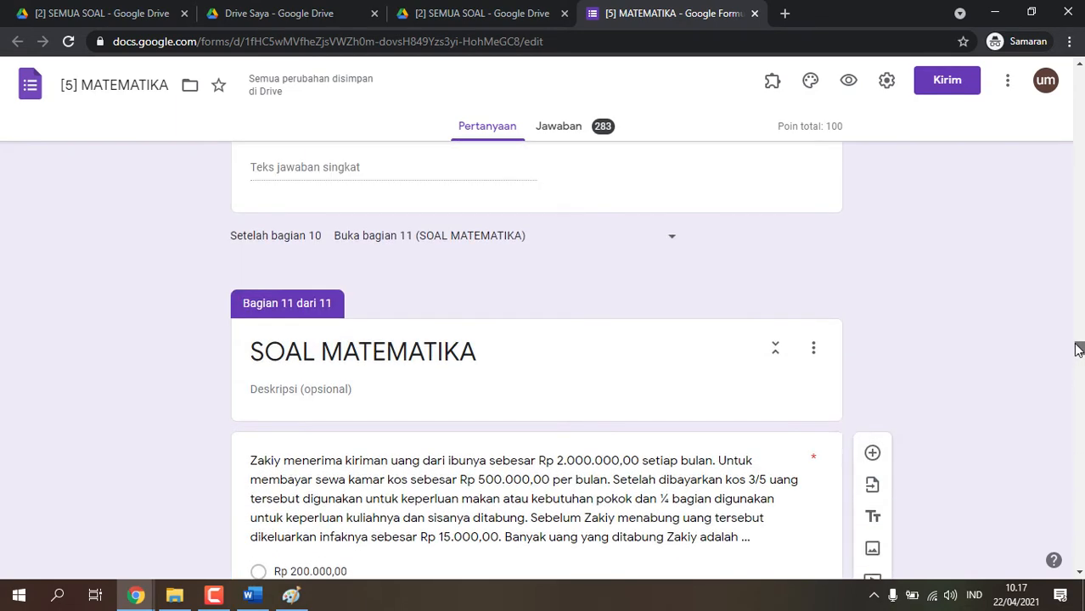
scroll(165, 441, down, 2)
scroll(282, 221, up, 1)
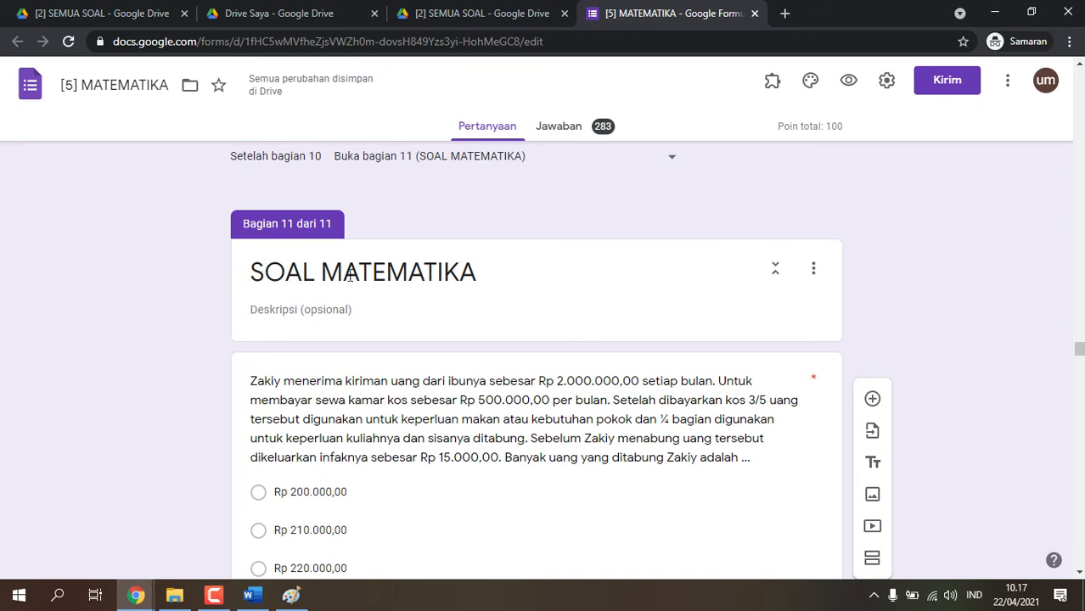
scroll(331, 412, down, 1)
scroll(357, 459, down, 1)
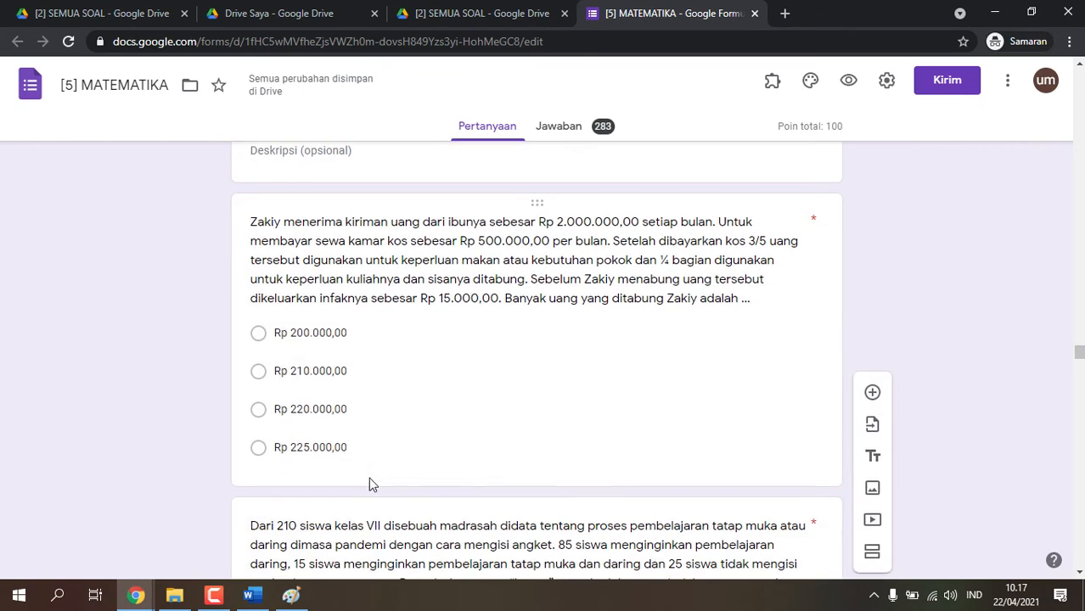
Examine the class sections preceding SOAL MATEMATIKA, including their student name lists, participant number questions and section routing.
scroll(382, 446, up, 5)
scroll(406, 280, up, 12)
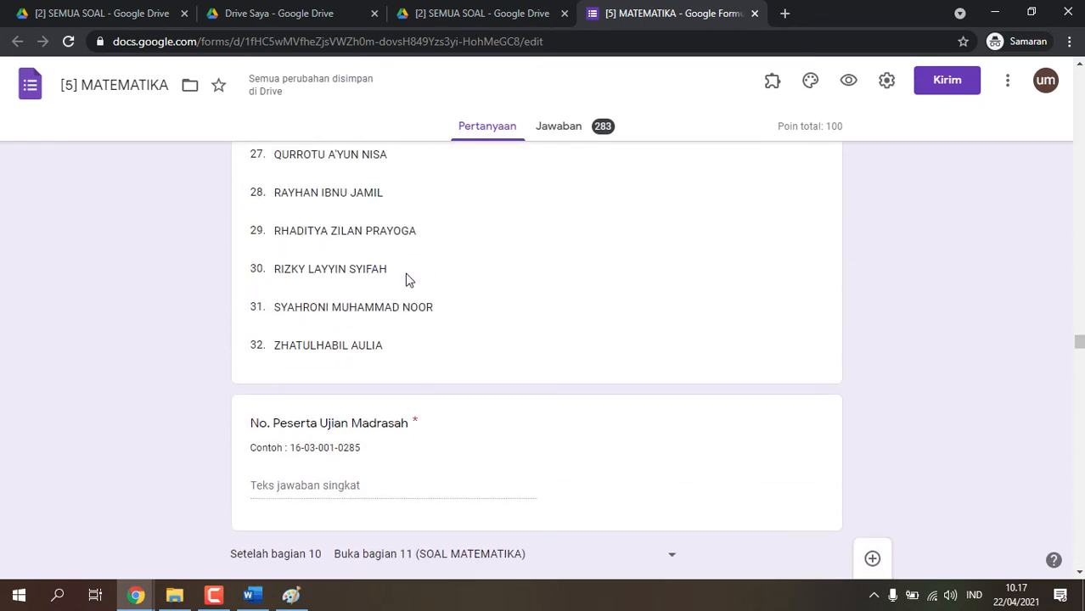
scroll(435, 206, up, 4)
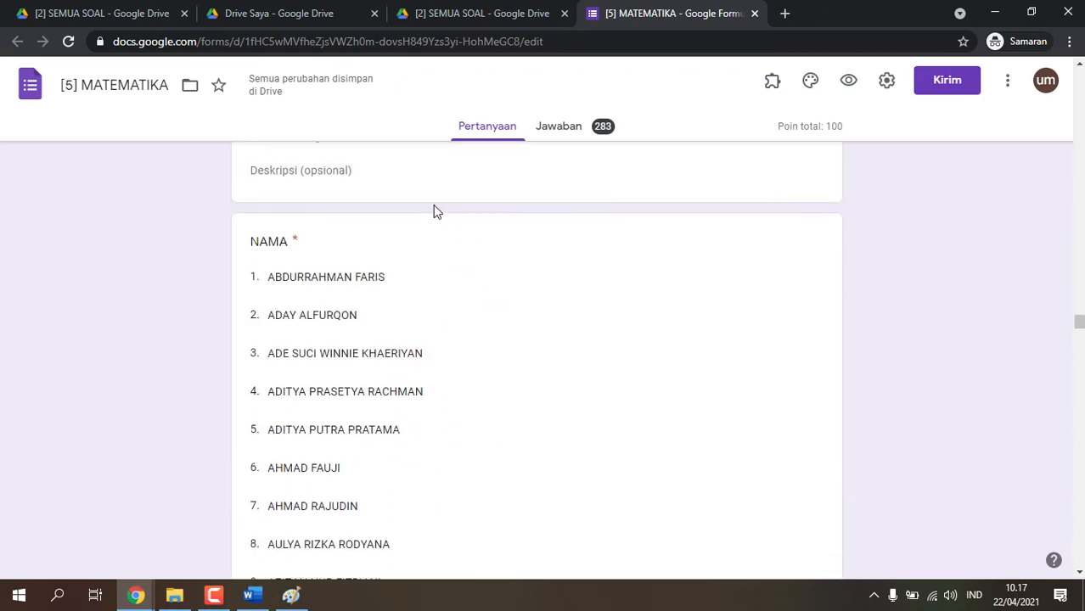
scroll(436, 208, down, 20)
scroll(435, 211, up, 10)
scroll(435, 214, up, 6)
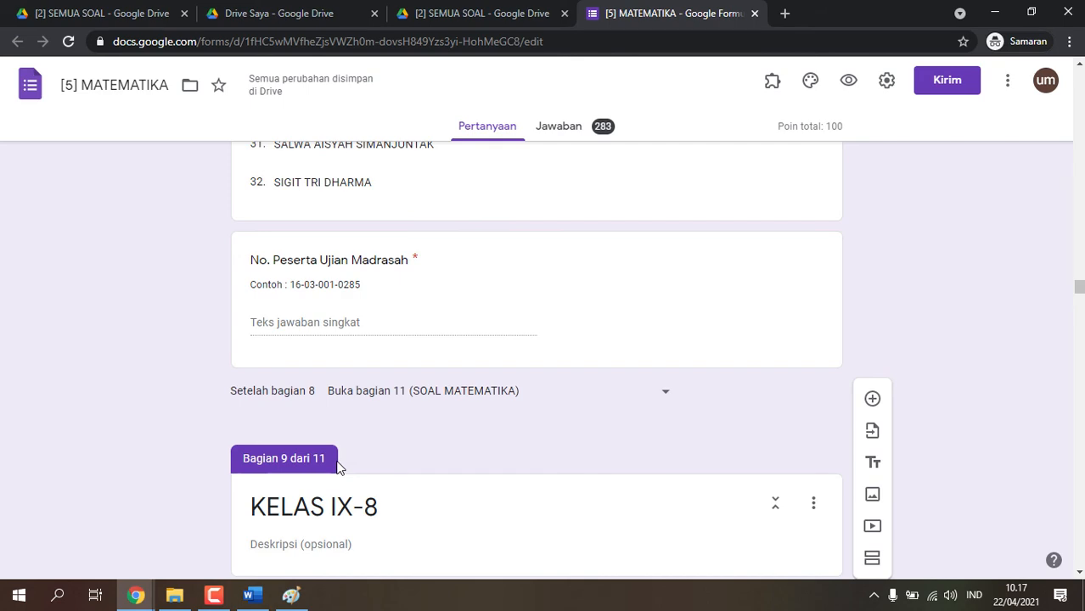
scroll(337, 467, up, 4)
scroll(337, 467, up, 15)
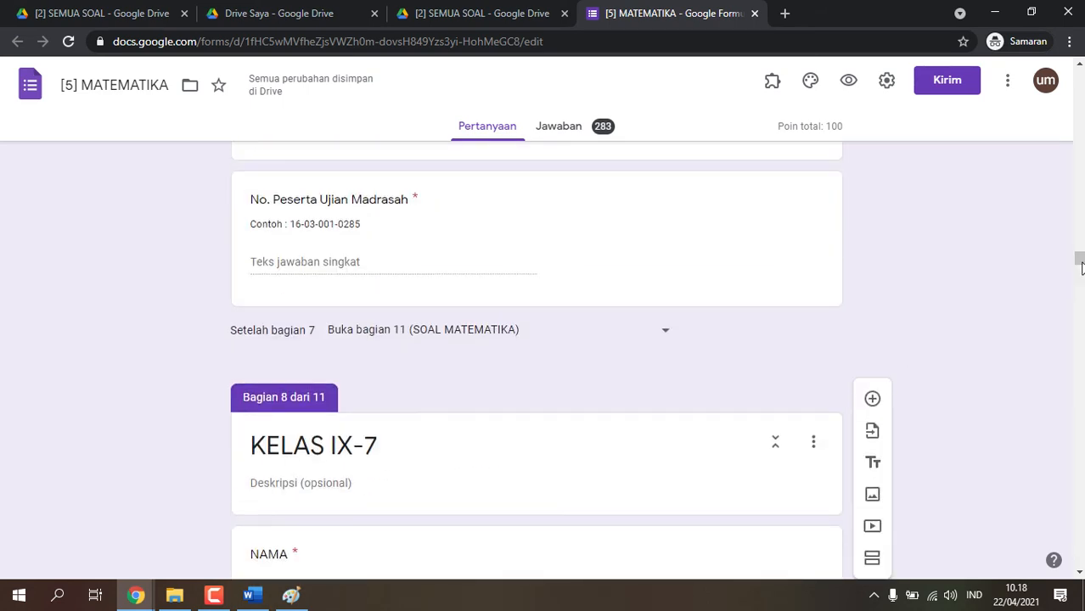
Examine the opening Kelas question with options IX-1 to IX-9 and the name-list sections that follow it for each class.
drag(1079, 262, 1080, 78)
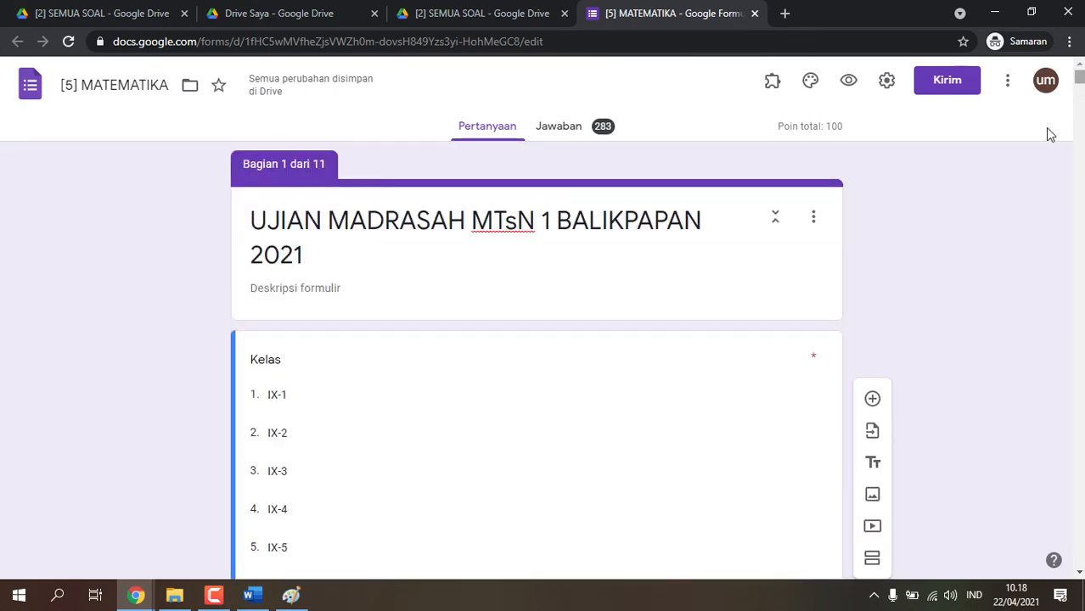
scroll(915, 375, down, 4)
scroll(915, 375, up, 1)
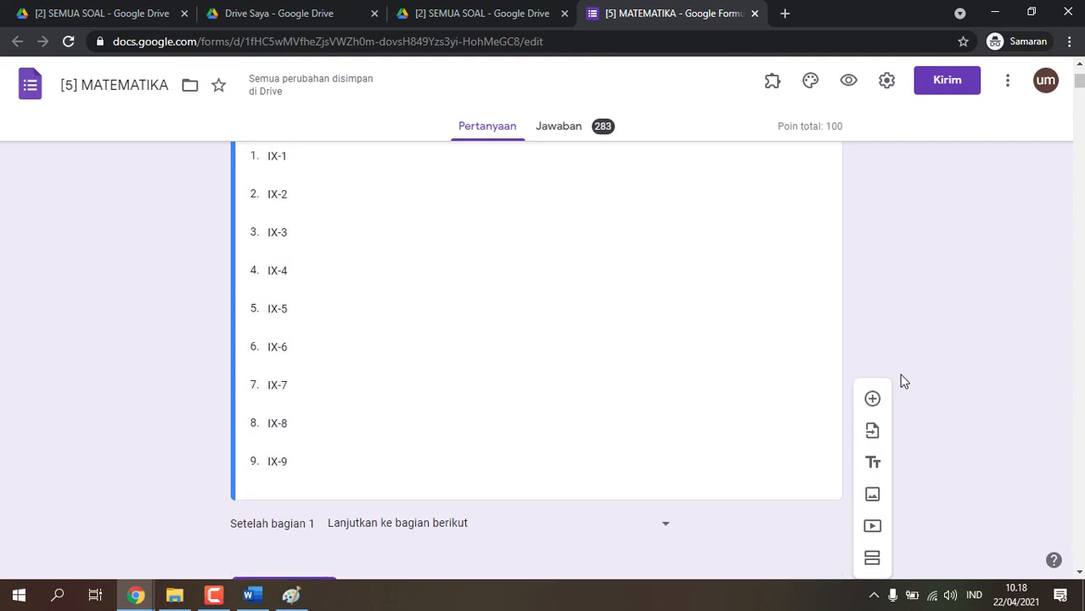
scroll(900, 373, down, 7)
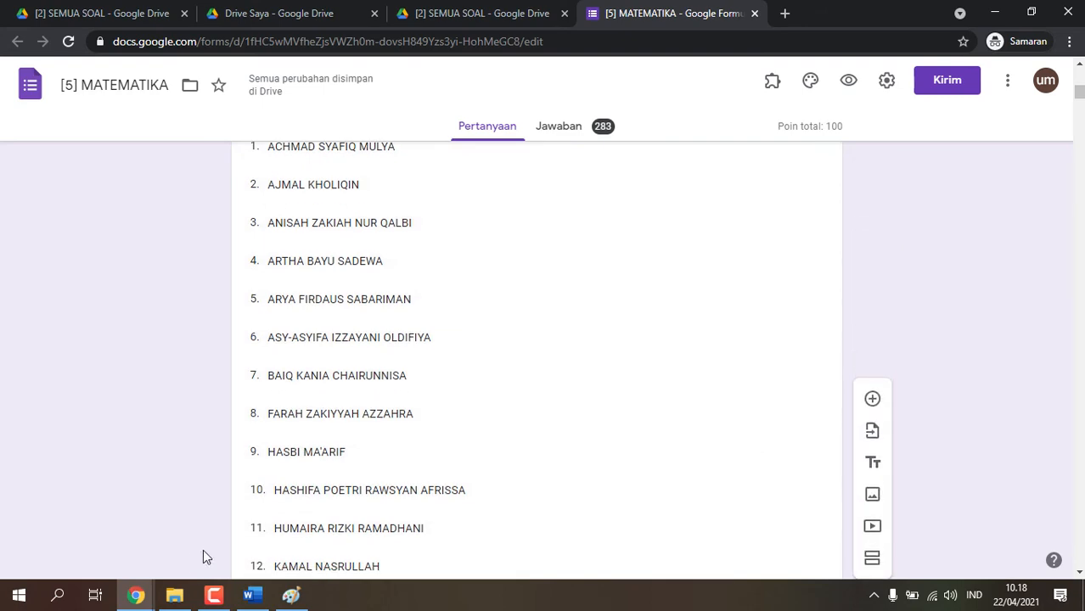
scroll(438, 462, down, 15)
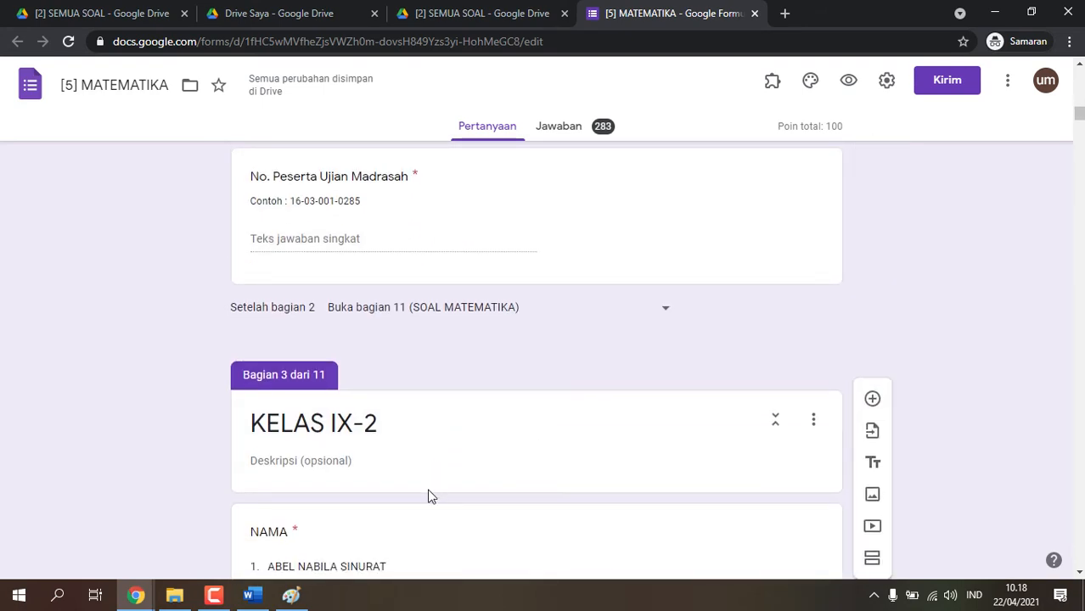
scroll(458, 471, down, 4)
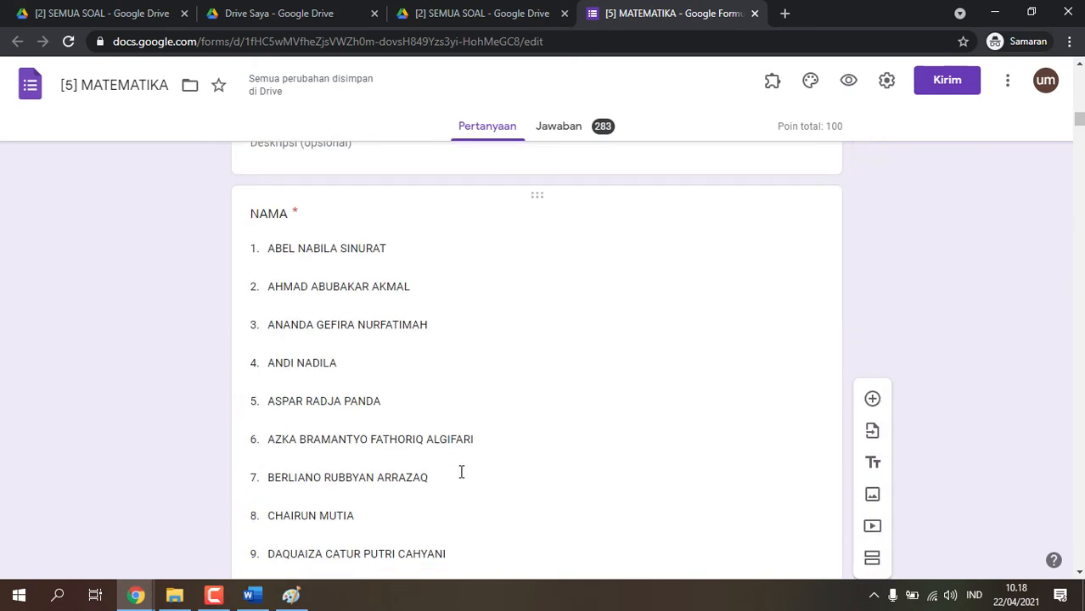
scroll(461, 472, down, 14)
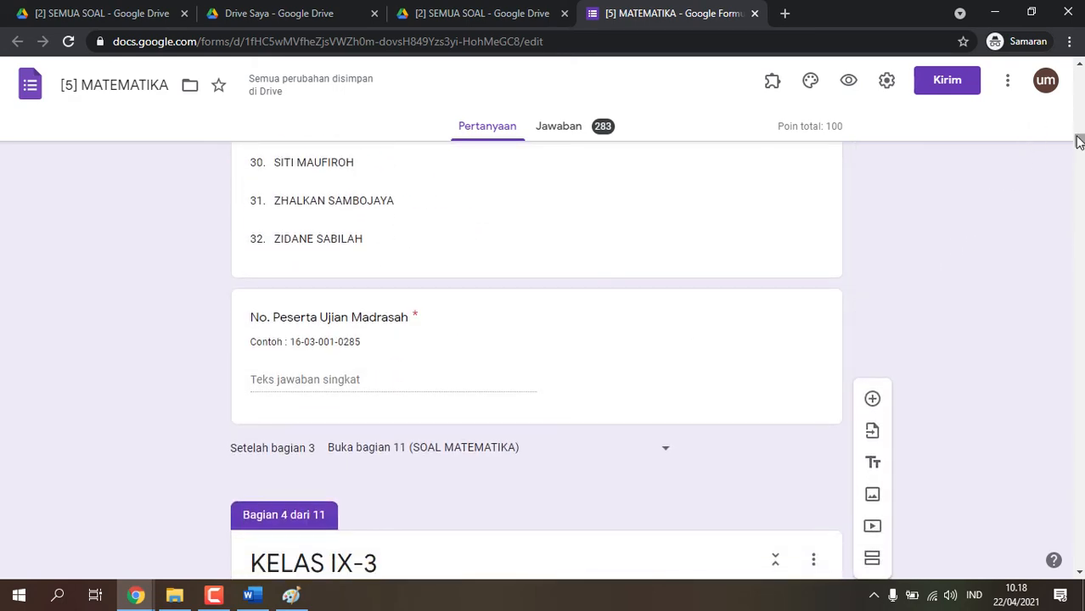
drag(1078, 141, 1080, 214)
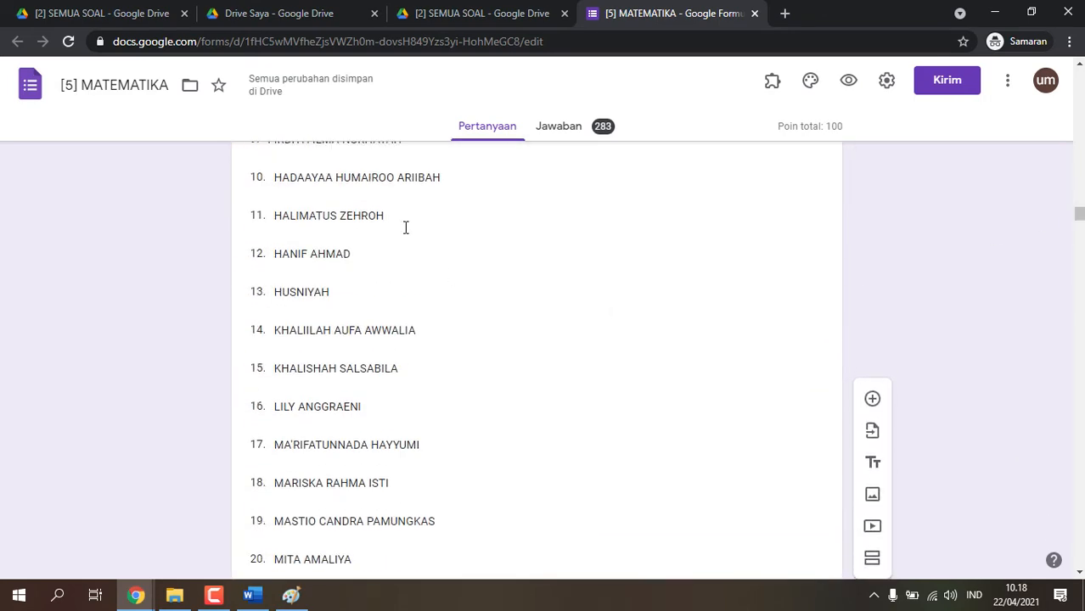
scroll(374, 331, down, 15)
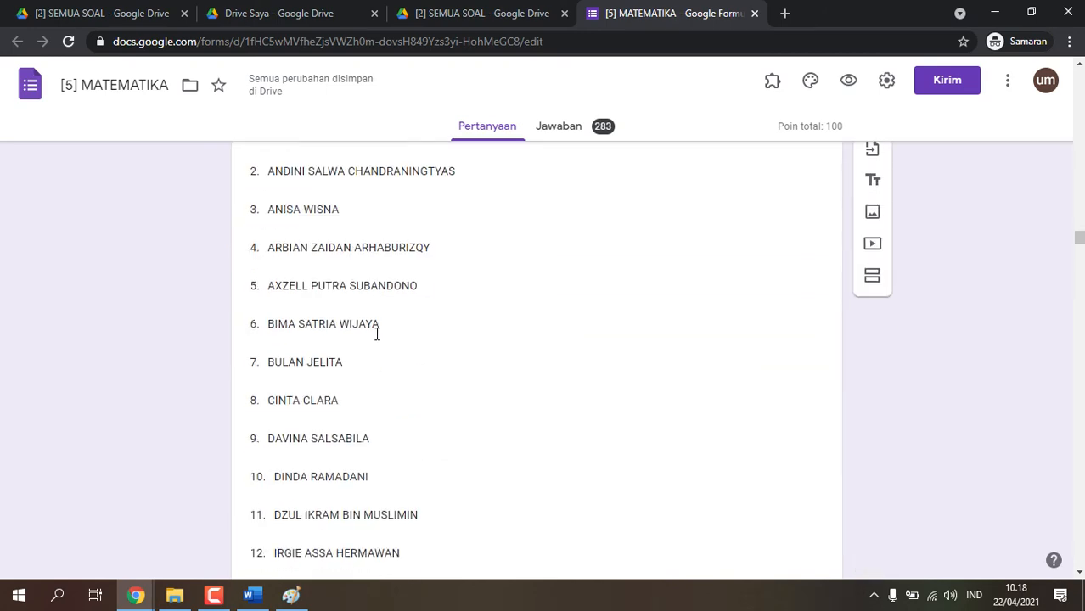
scroll(395, 315, down, 4)
Examine how the last class section's participant number question leads on to the SOAL MATEMATIKA section.
drag(1080, 243, 1080, 355)
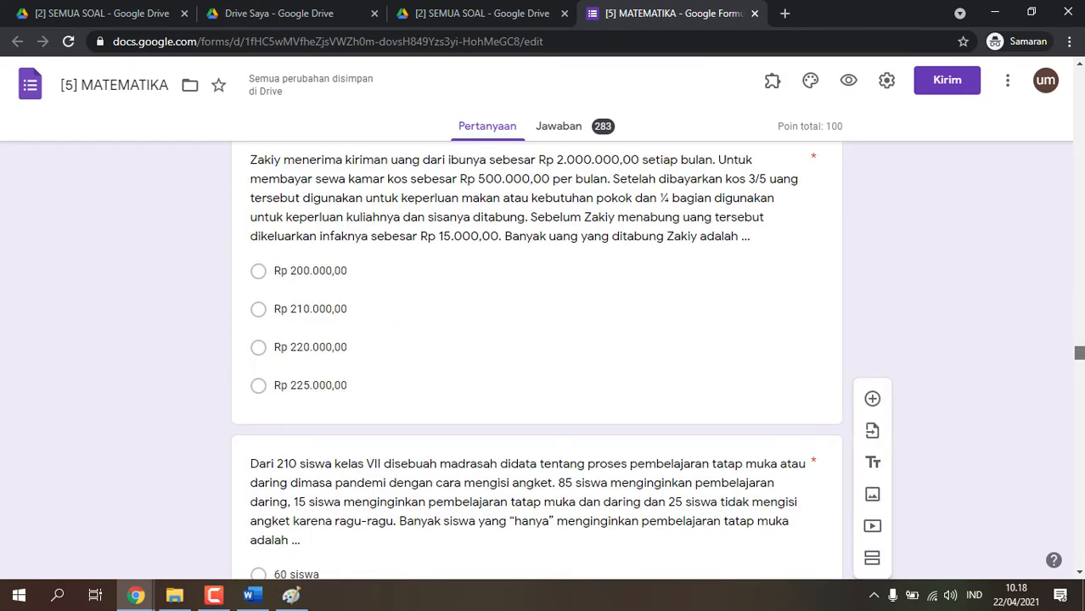
scroll(744, 390, up, 6)
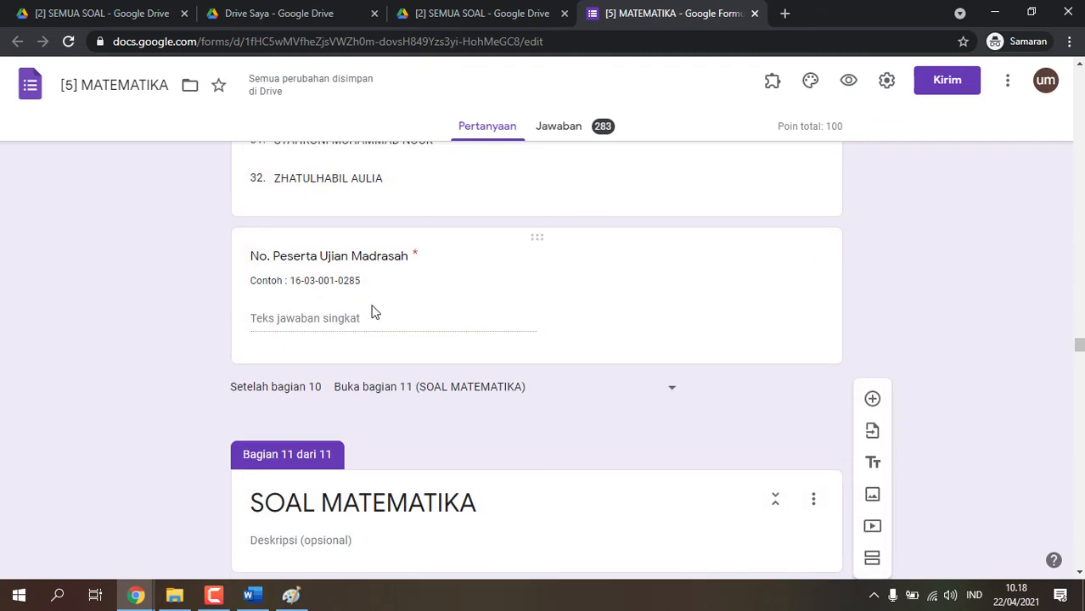
scroll(366, 356, down, 1)
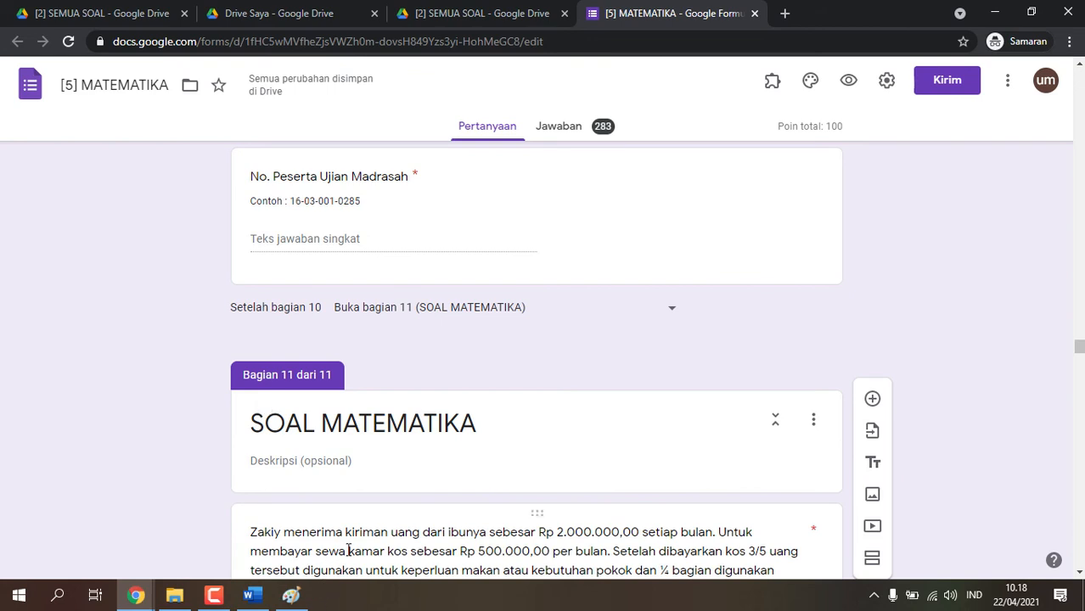
scroll(394, 547, up, 1)
scroll(376, 292, down, 1)
scroll(520, 393, up, 1)
scroll(536, 461, up, 4)
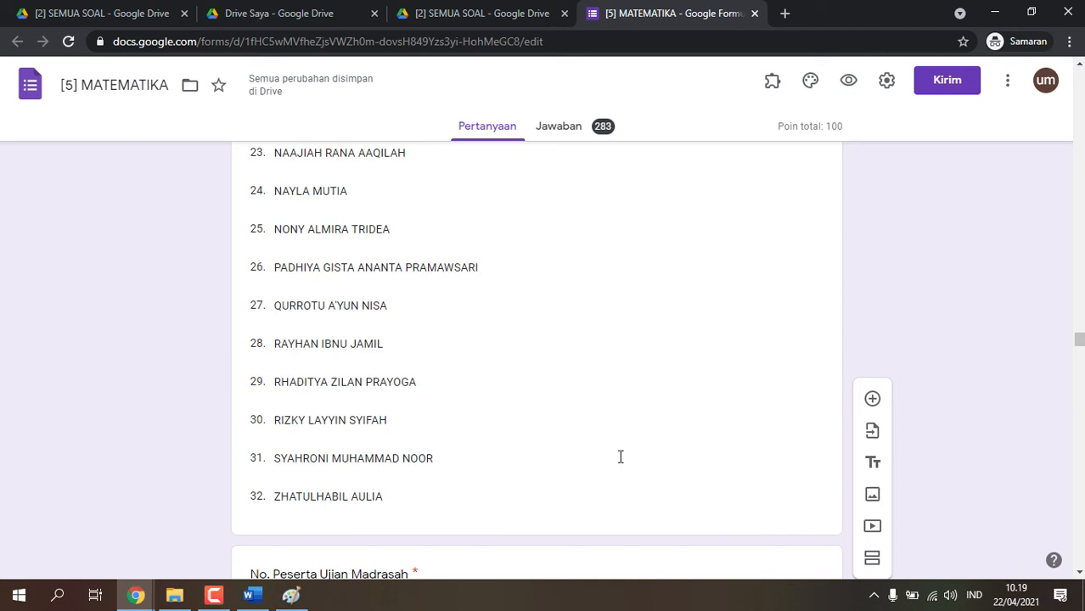
drag(1080, 341, 1080, 251)
Return to the SOAL-SOAL folder in the other Chrome window and open the [KELAS] MAPEL form in Google Forms.
mouse_move(136, 595)
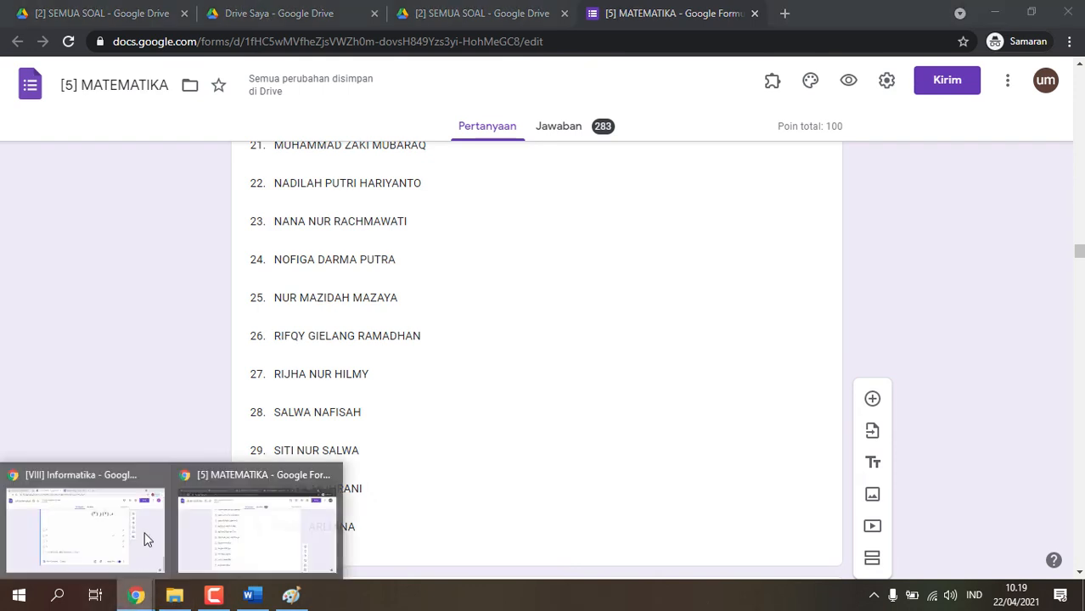
click(133, 538)
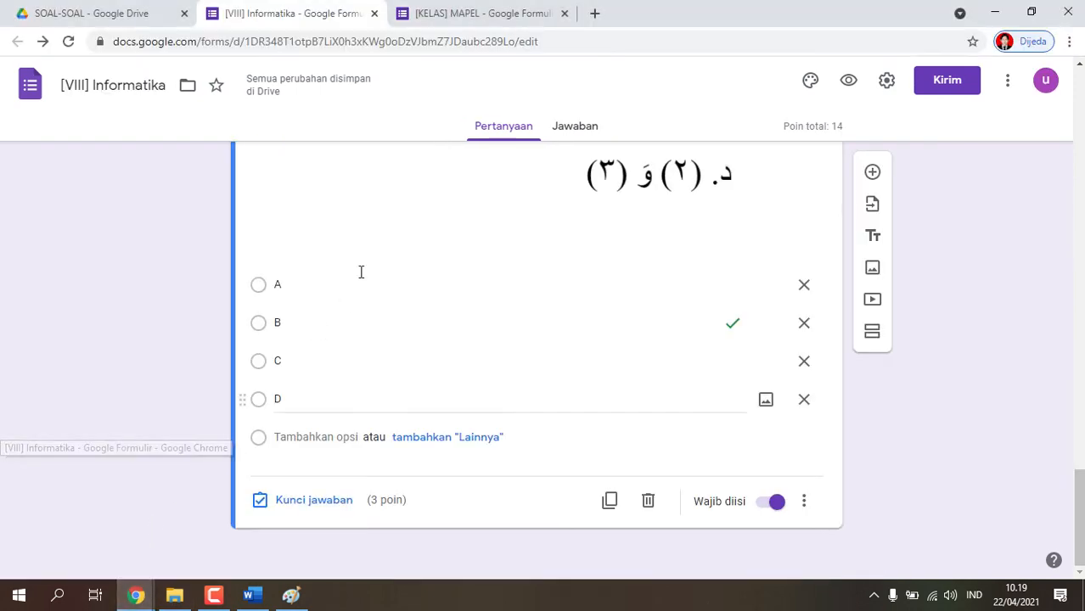
scroll(361, 272, up, 2)
click(151, 10)
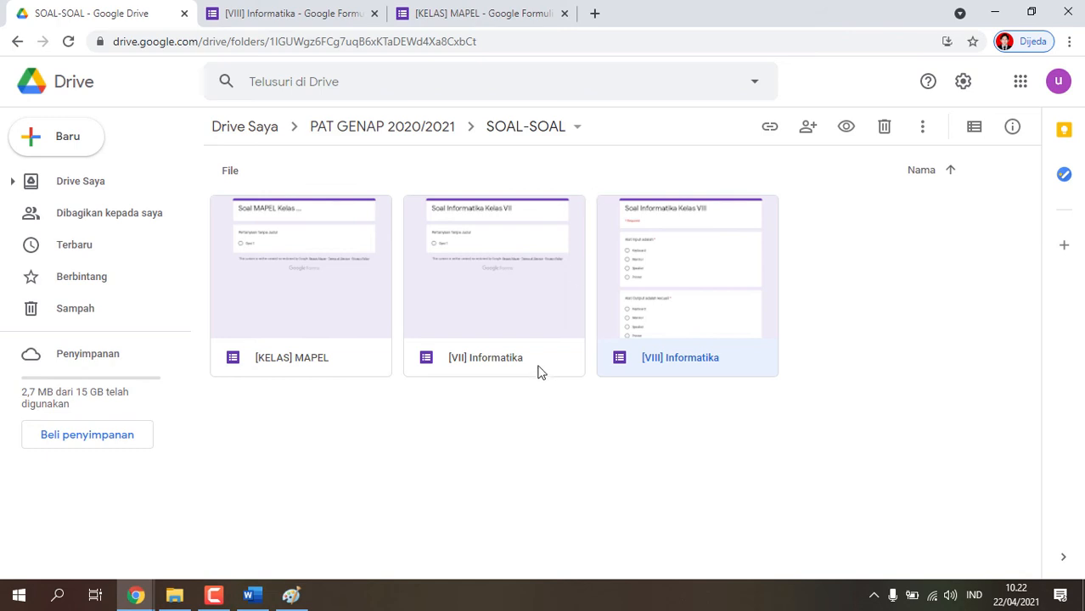
right_click(292, 355)
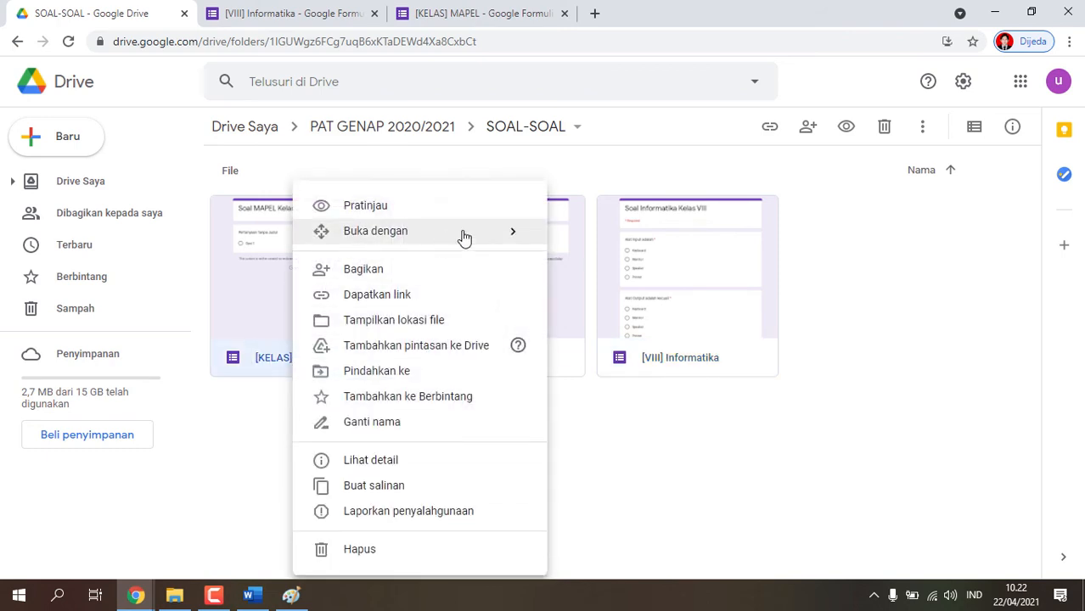
mouse_move(463, 237)
click(671, 254)
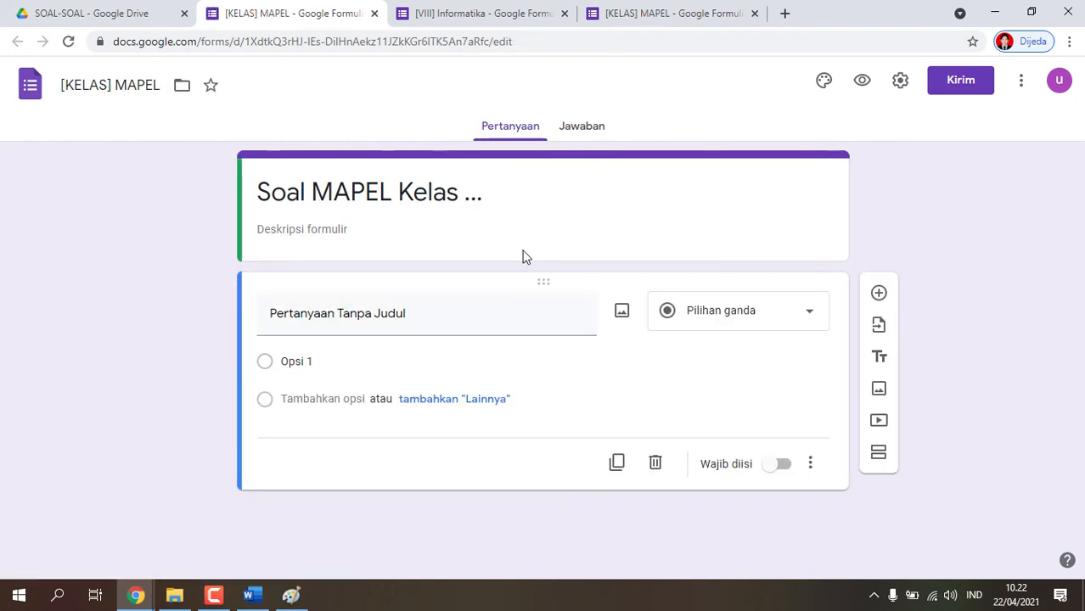
Make the untitled multiple-choice question required and turn the [KELAS] MAPEL form into a quiz.
click(779, 464)
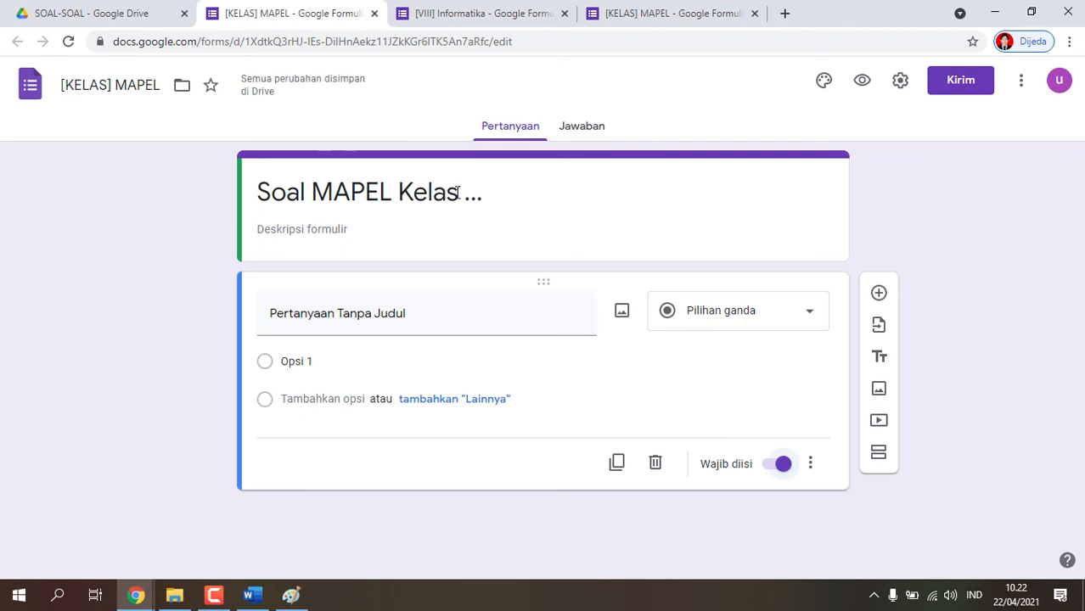
click(900, 95)
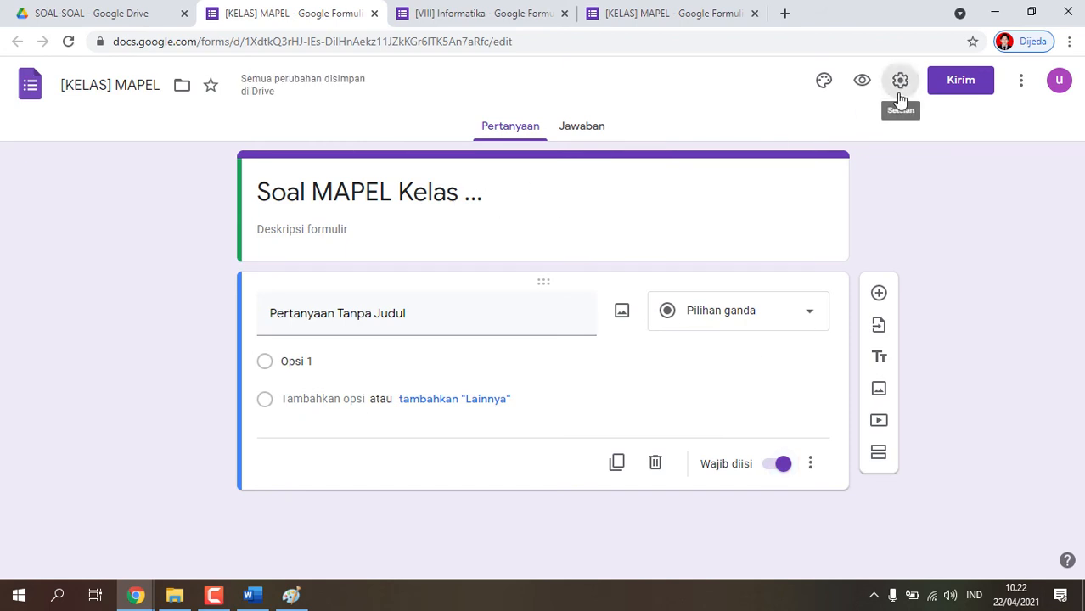
click(680, 166)
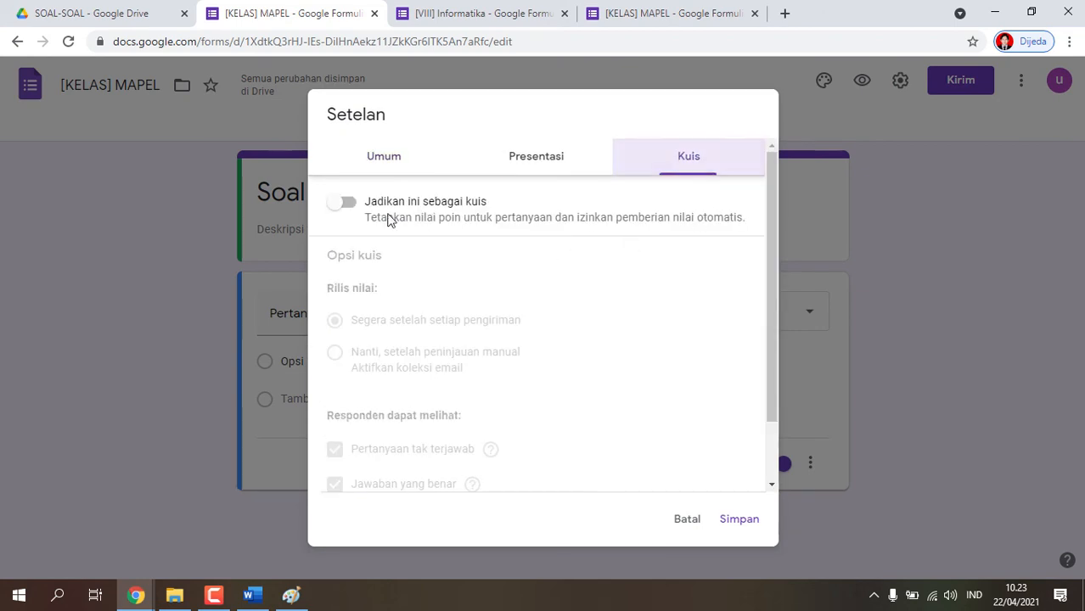
click(342, 202)
scroll(360, 493, down, 1)
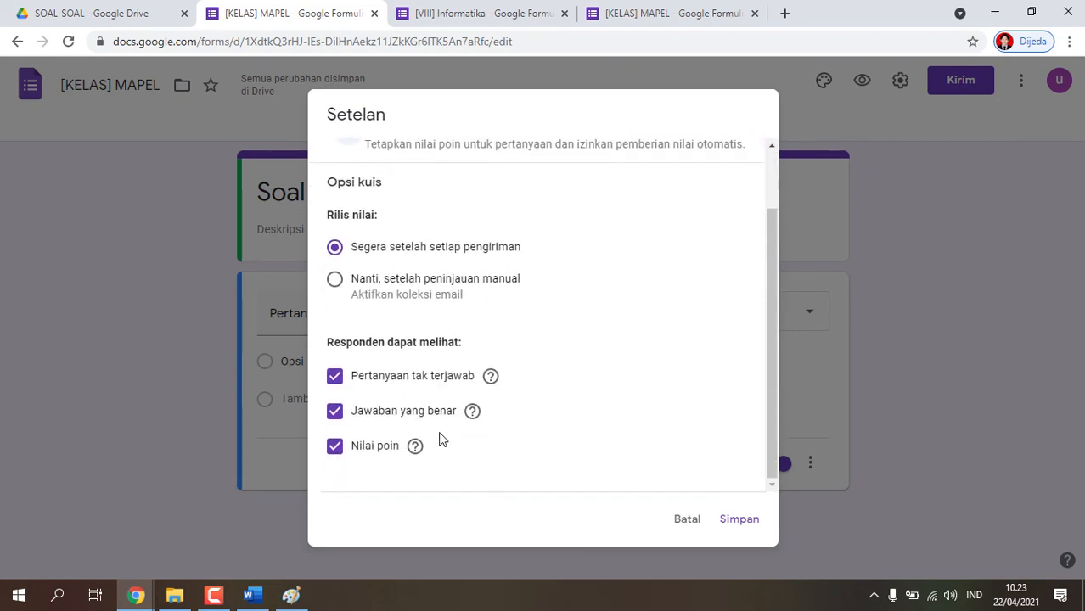
Hide unanswered questions, correct answers and point values from respondents in the [KELAS] MAPEL quiz options.
click(336, 378)
click(334, 411)
click(334, 446)
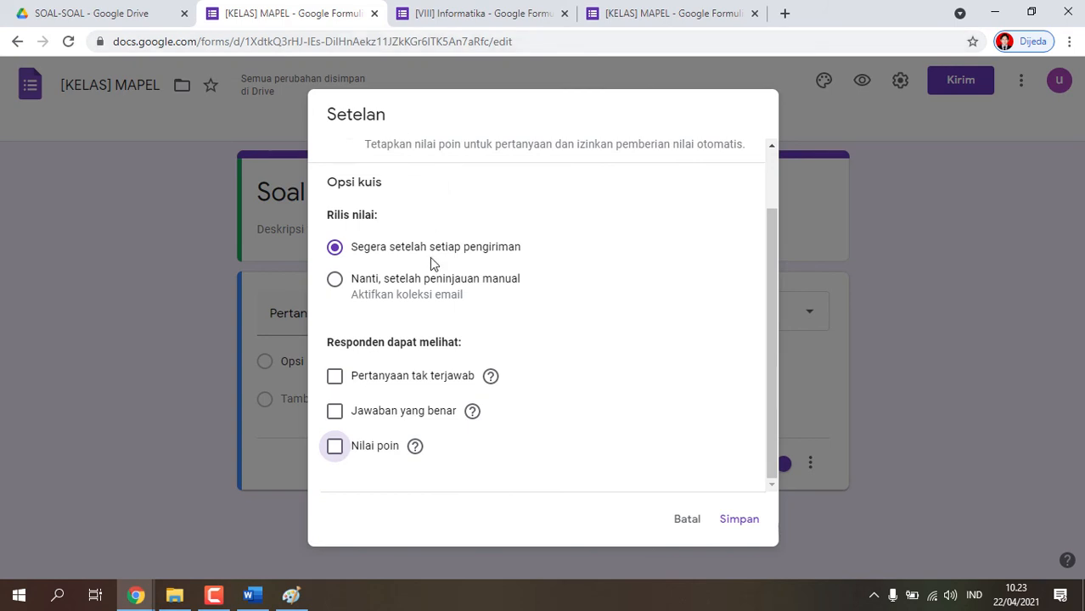
scroll(497, 368, up, 2)
scroll(441, 356, down, 2)
scroll(424, 357, up, 2)
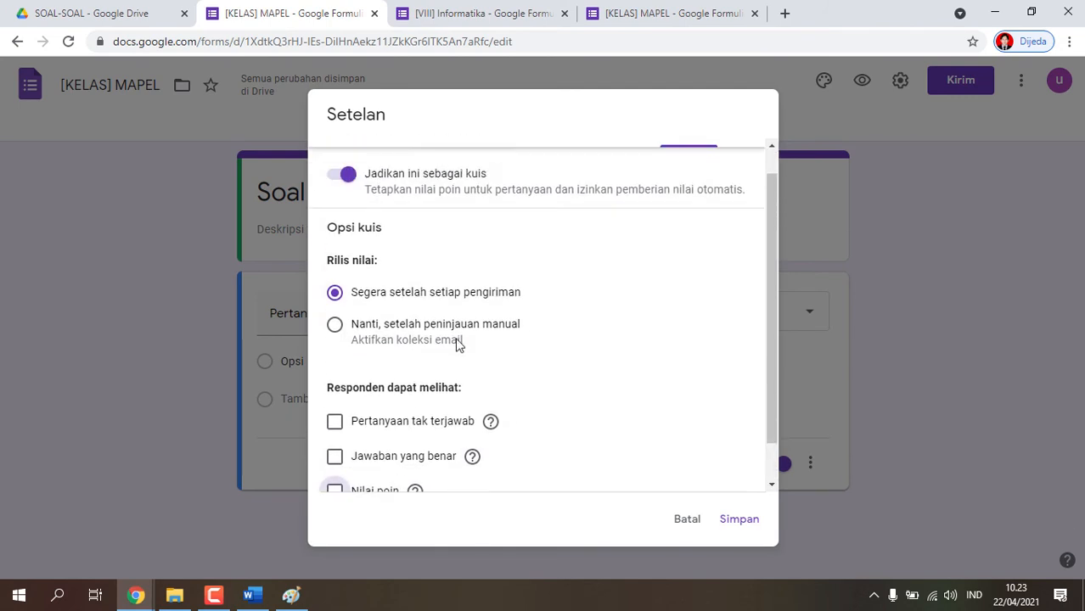
Limit the [KELAS] MAPEL form to 1 response per respondent and save the settings.
click(399, 156)
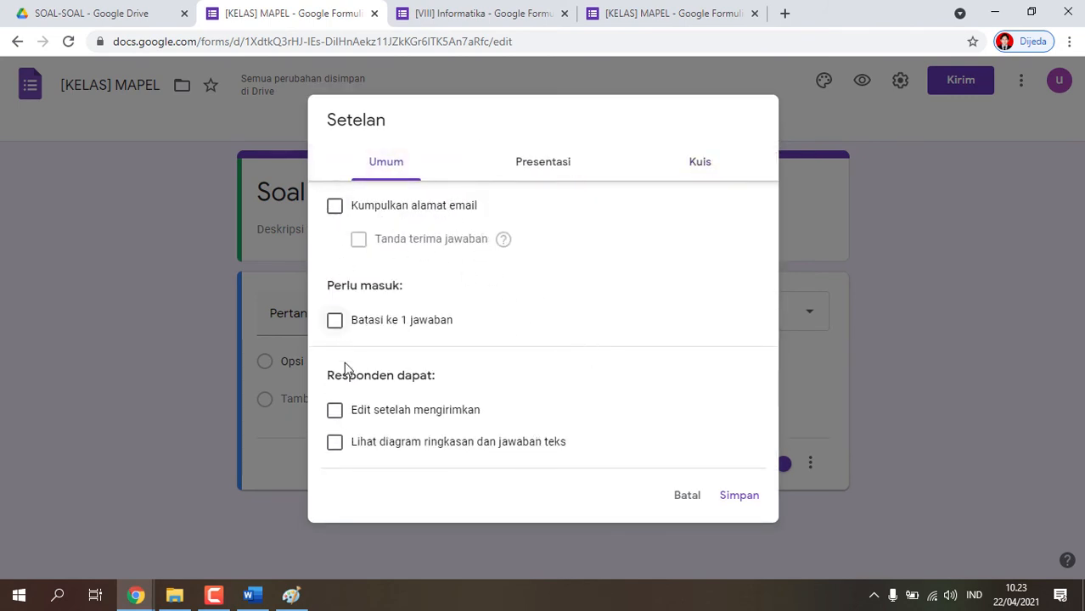
click(334, 321)
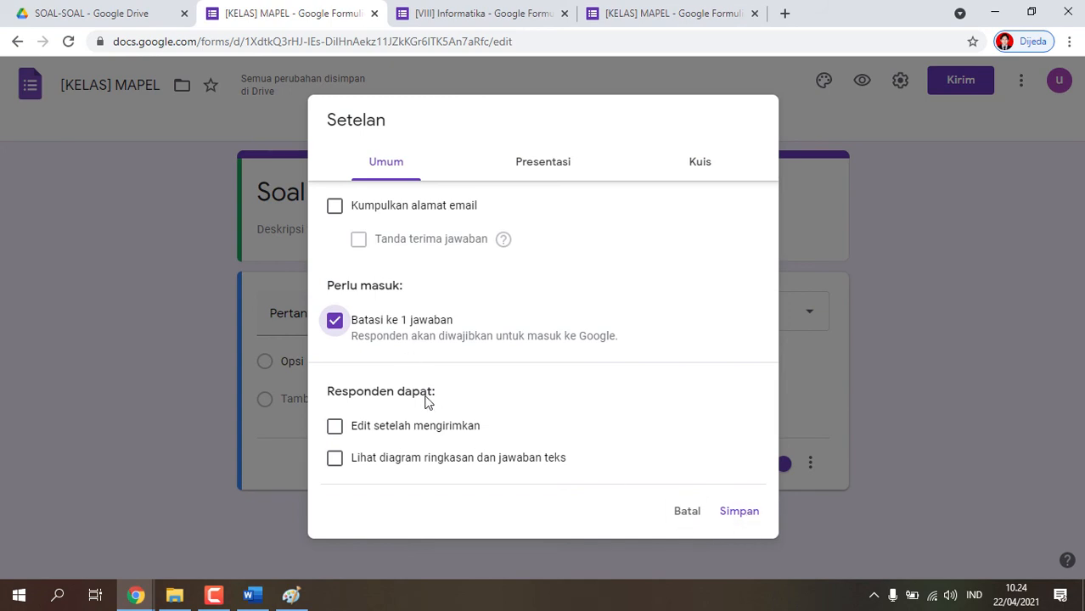
click(543, 169)
click(376, 170)
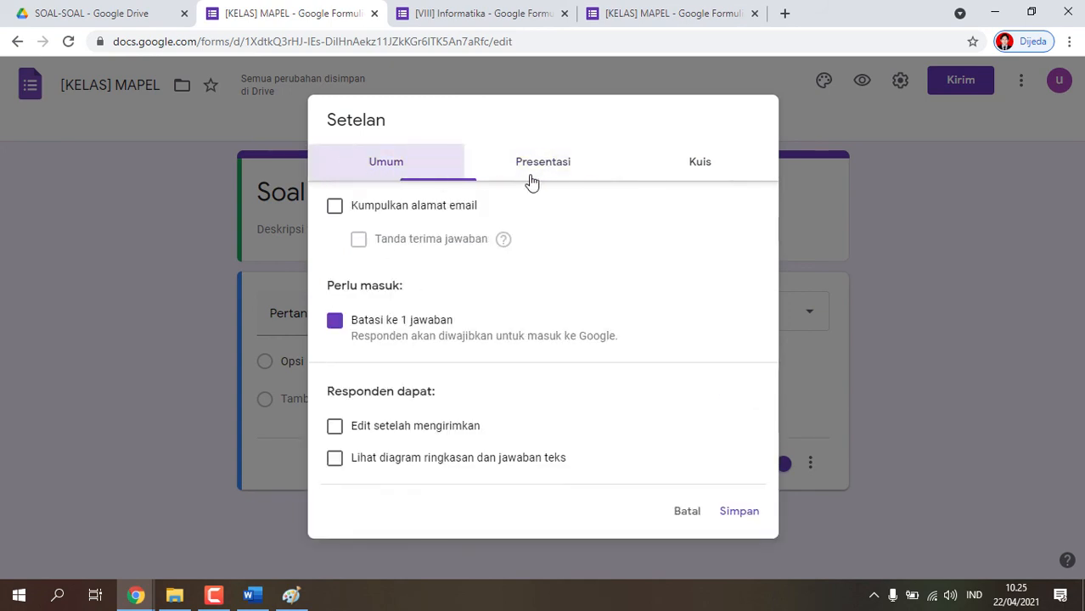
click(530, 180)
click(730, 168)
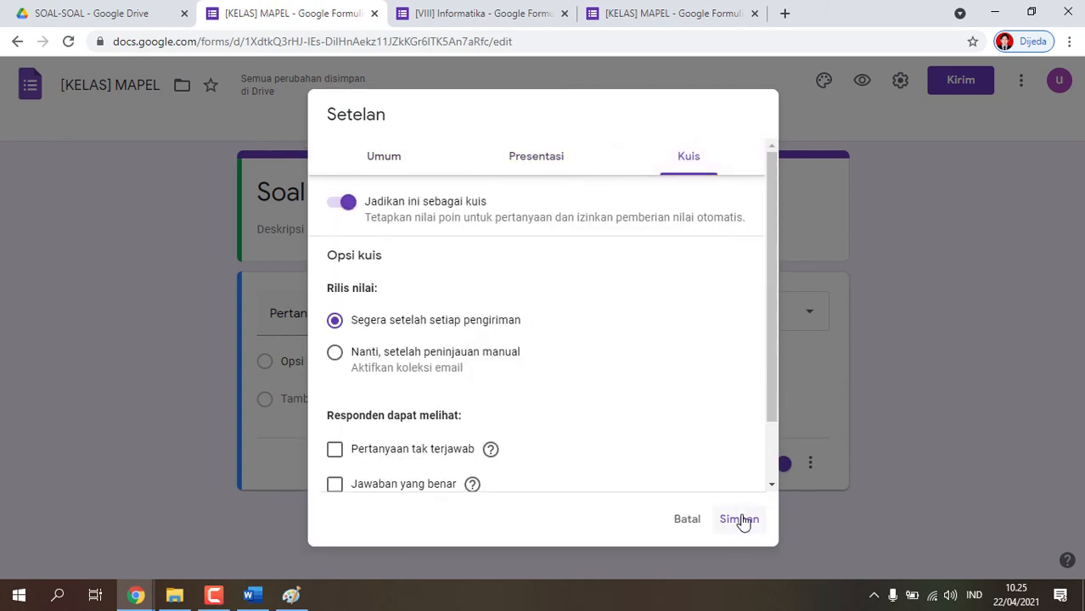
click(739, 519)
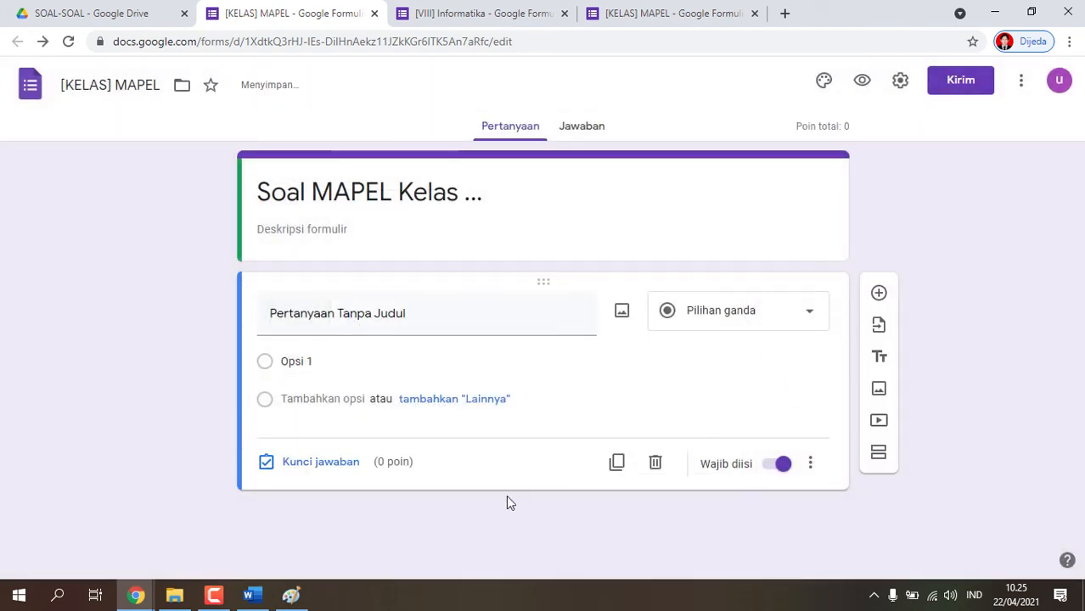
Make a copy of the [KELAS] MAPEL form in the SOAL-SOAL Drive folder.
click(95, 12)
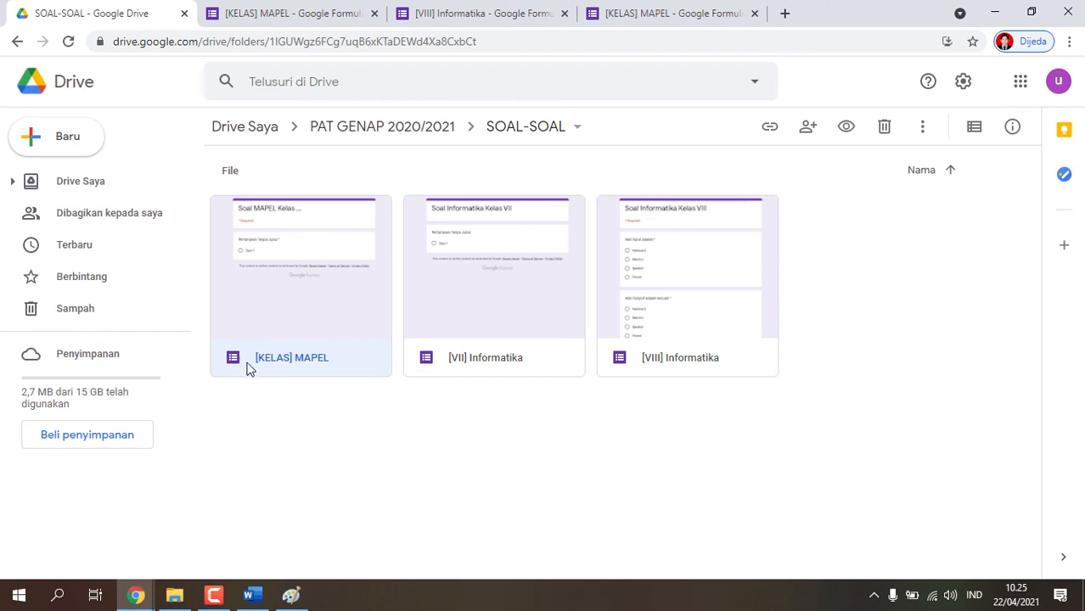
right_click(297, 356)
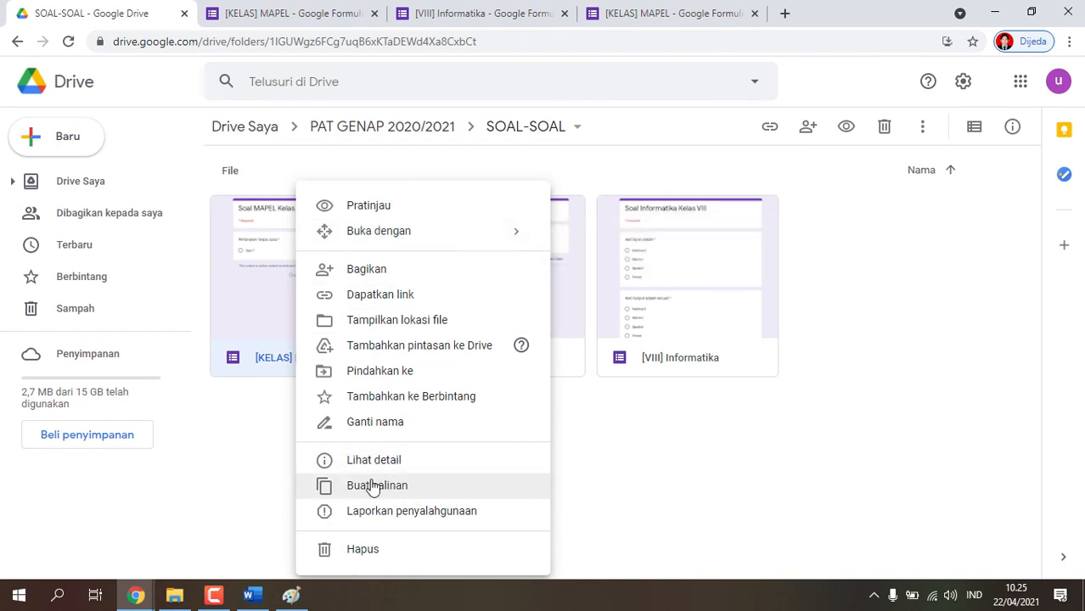
click(397, 490)
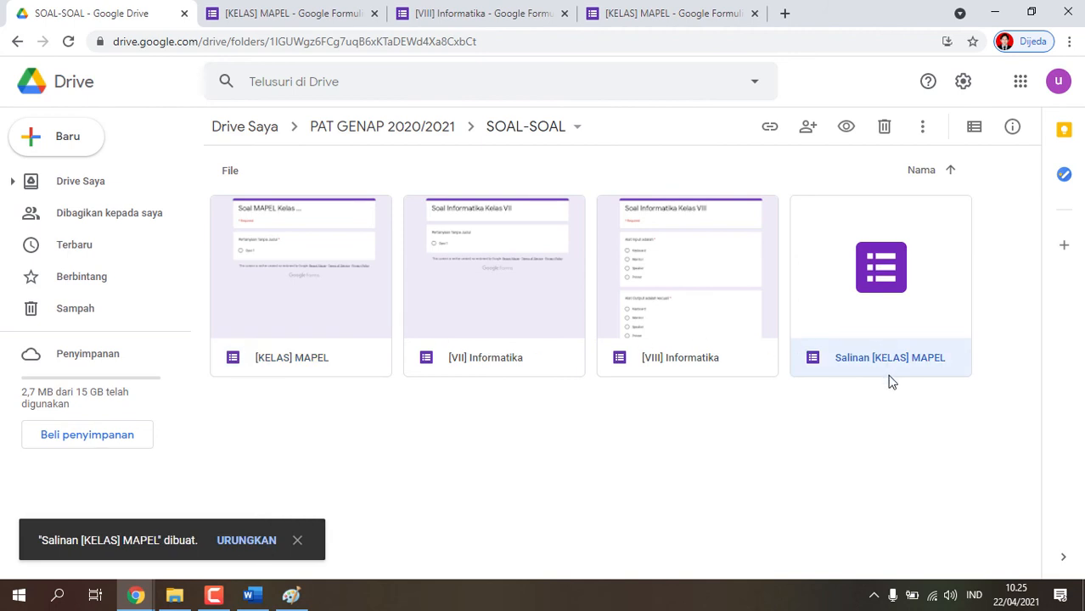
Rename the copied form file as [7] PPKN.
right_click(894, 357)
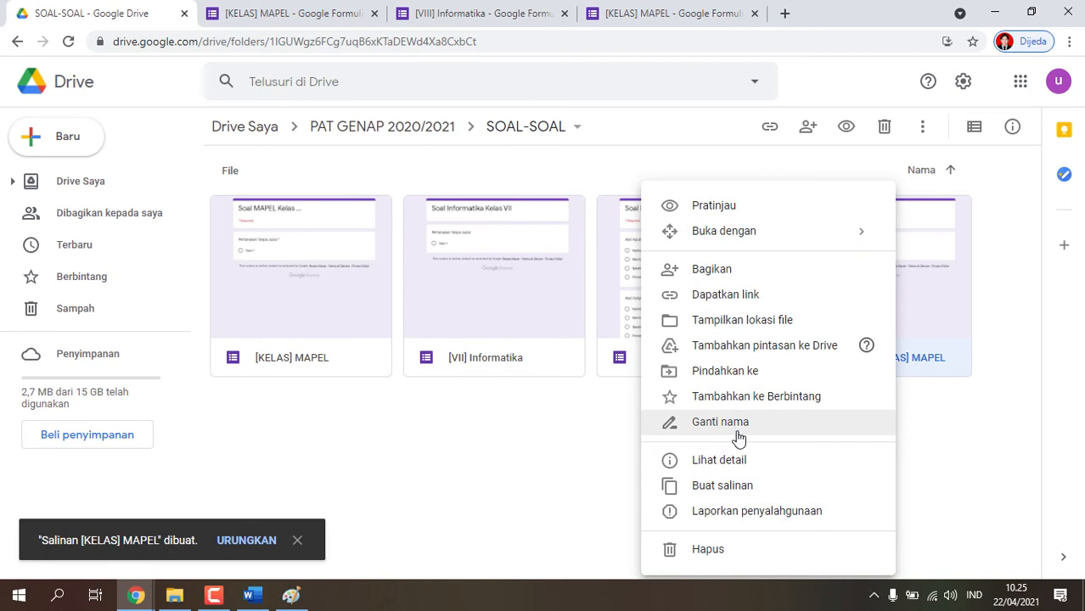
click(739, 425)
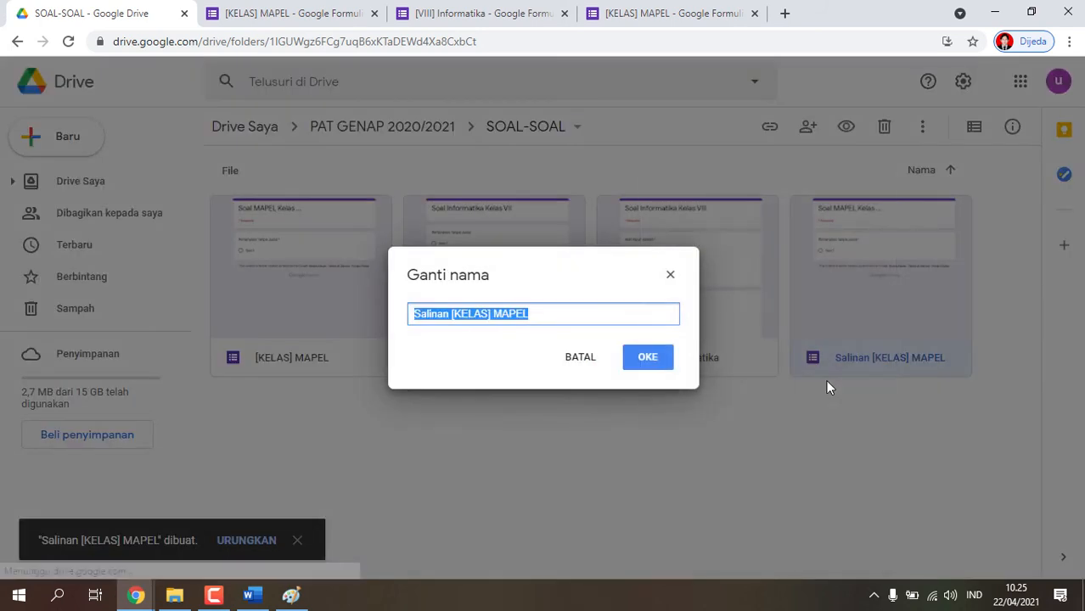
click(482, 314)
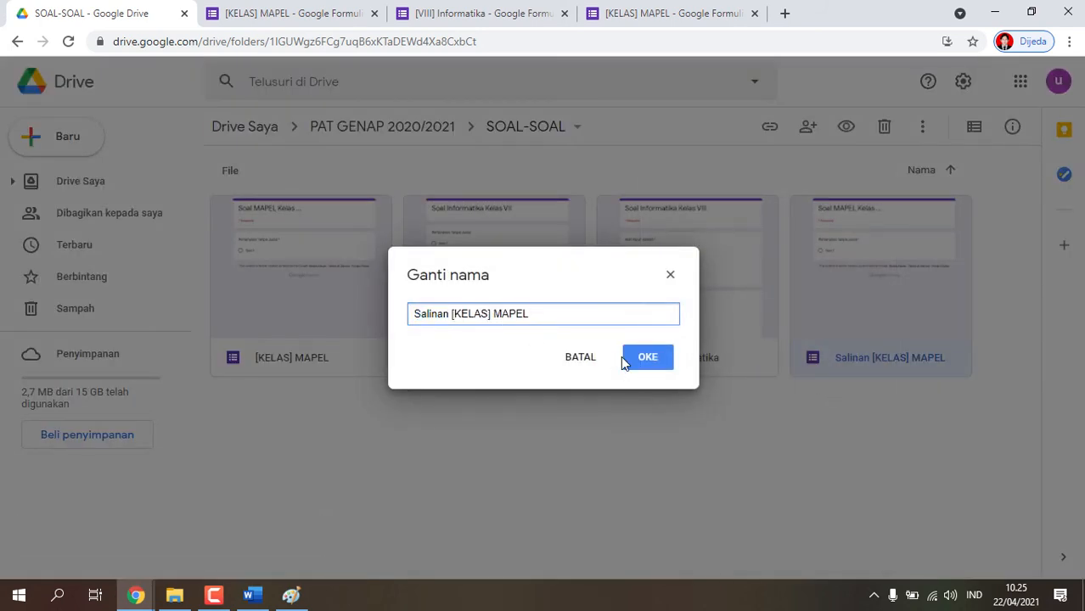
key(Delete)
key(BackSpace)
key(BackSpace)
key(BackSpace)
key(BackSpace)
key(BackSpace)
key(BackSpace)
key(BackSpace)
key(BackSpace)
key(BackSpace)
key(BackSpace)
key(BackSpace)
key(BackSpace)
key(BackSpace)
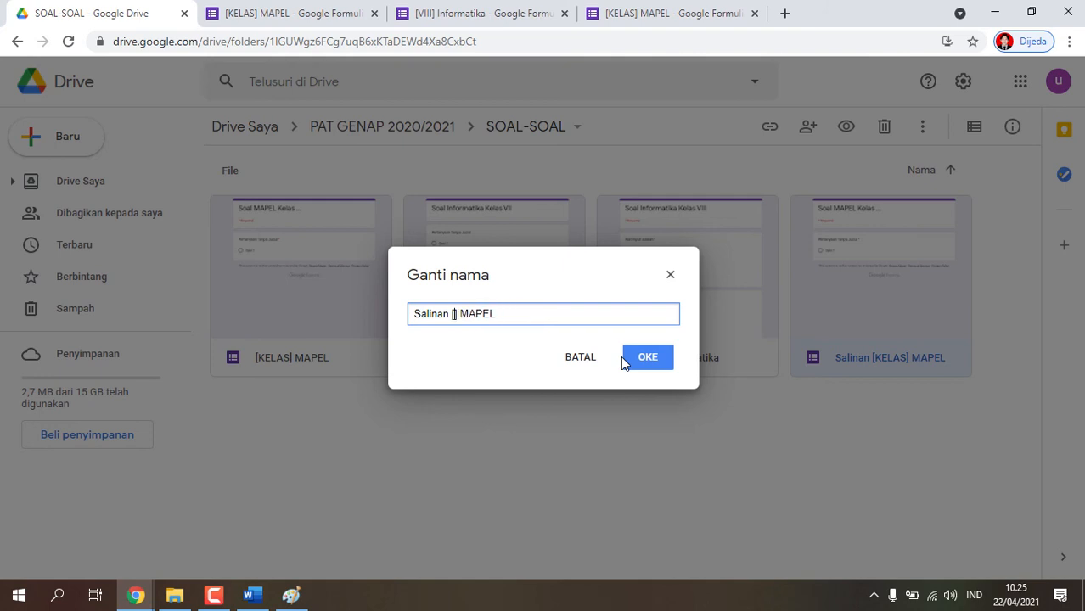
text([)
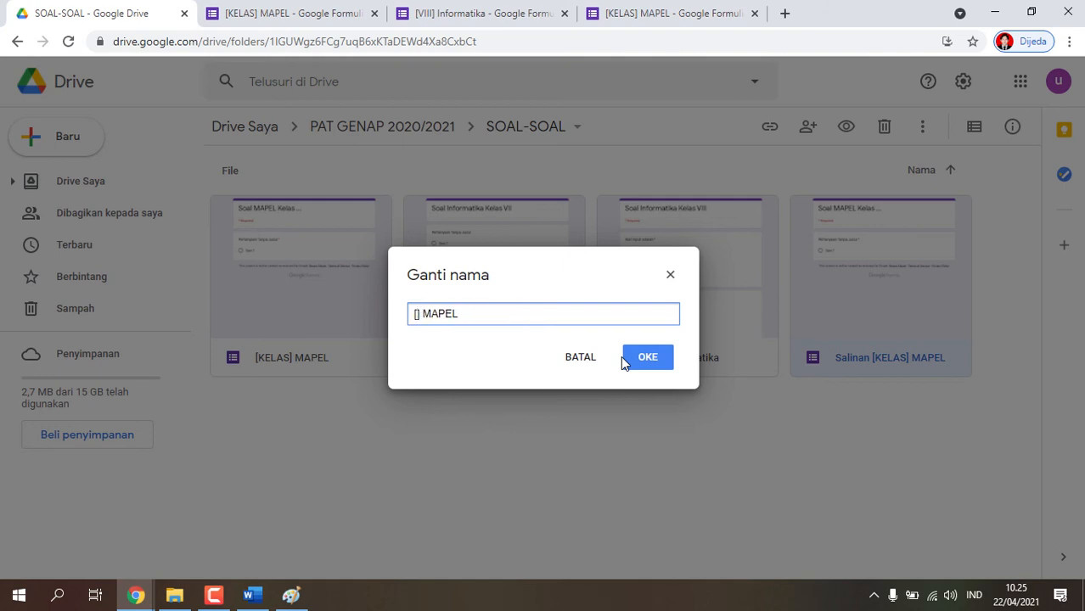
text(x)
key(BackSpace)
text(7)
drag(477, 309, 427, 315)
text(pa)
key(BackSpace)
key(BackSpace)
text(PPKN)
click(653, 368)
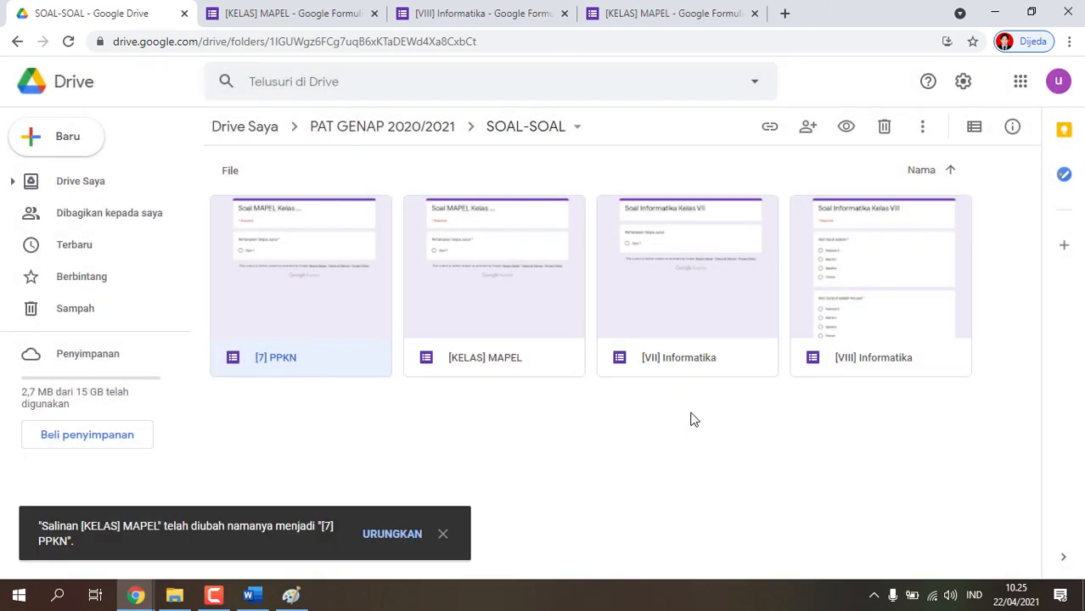
Open the [7] PPKN file in Google Forms and dismiss the quiz tour offer.
right_click(288, 355)
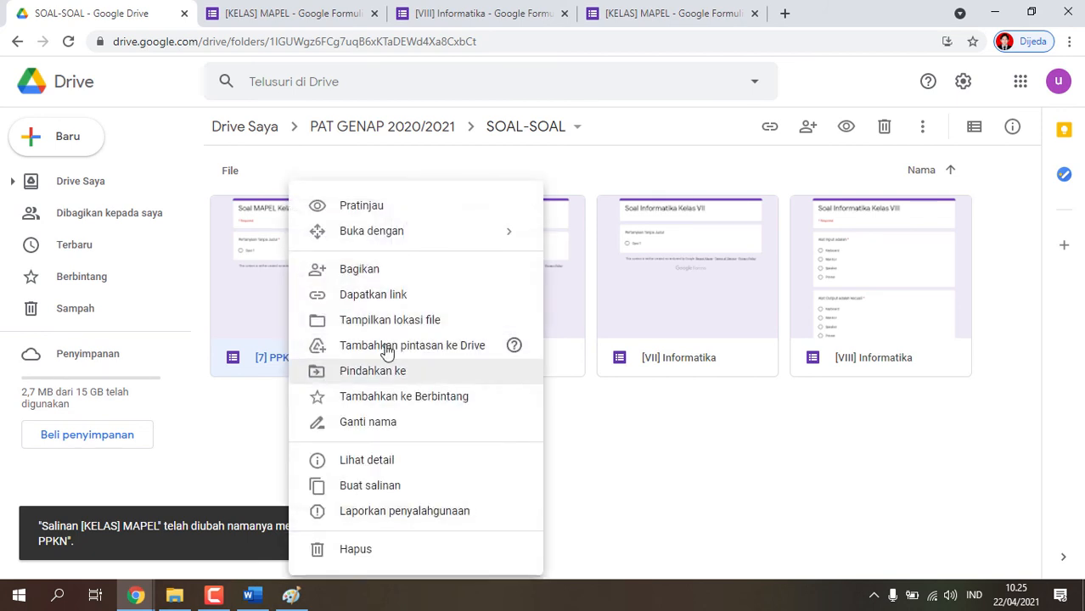
mouse_move(484, 238)
click(617, 240)
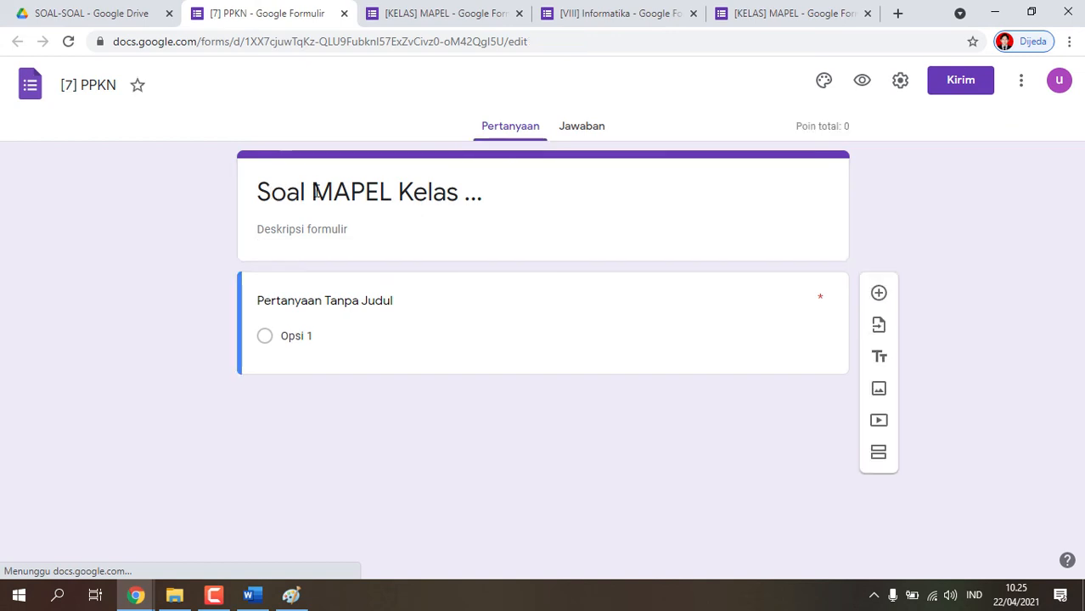
click(375, 194)
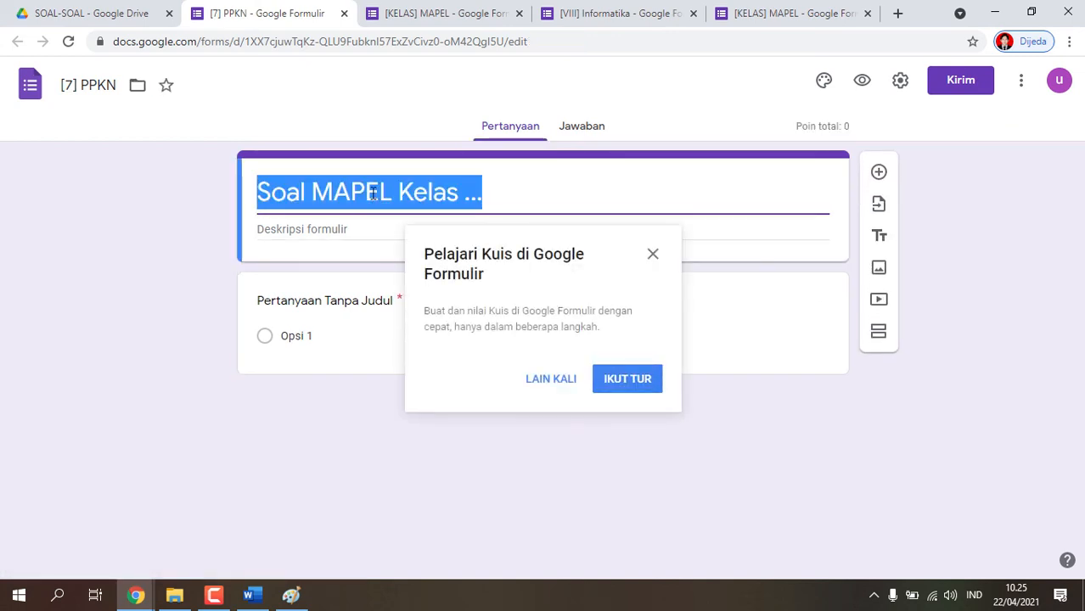
click(364, 191)
click(652, 255)
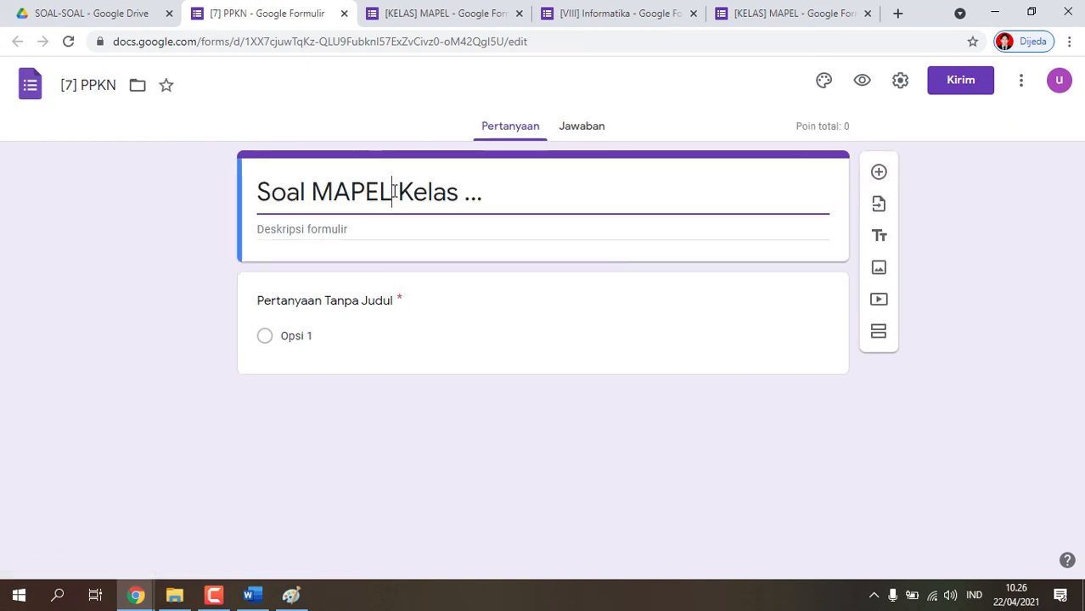
Change the [7] PPKN form's title to "Soal PPKN Kelas 7".
drag(312, 192, 393, 201)
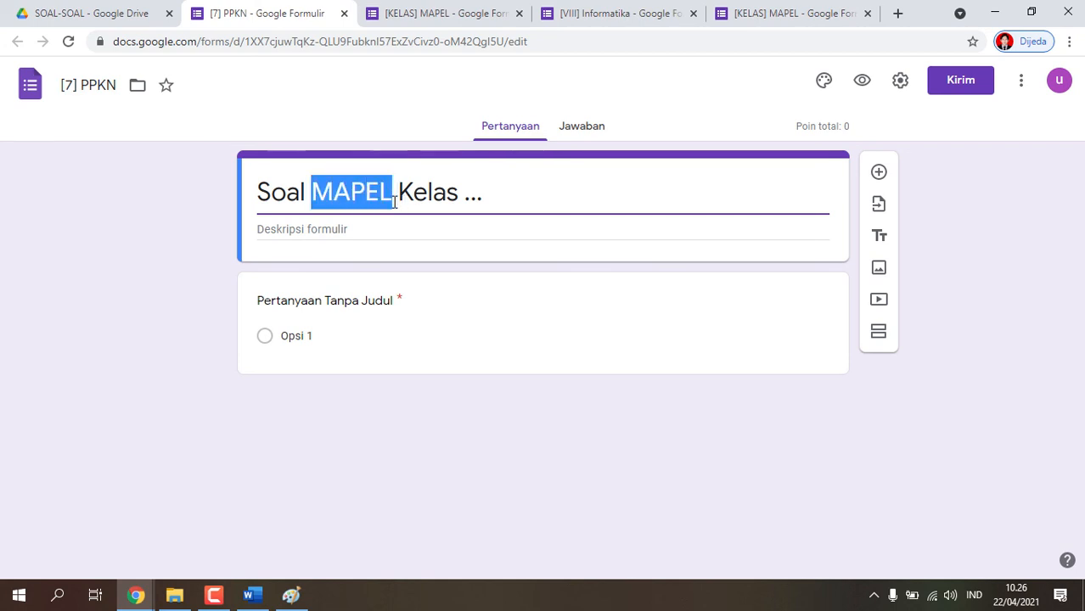
text(ppk)
key(BackSpace)
key(BackSpace)
key(BackSpace)
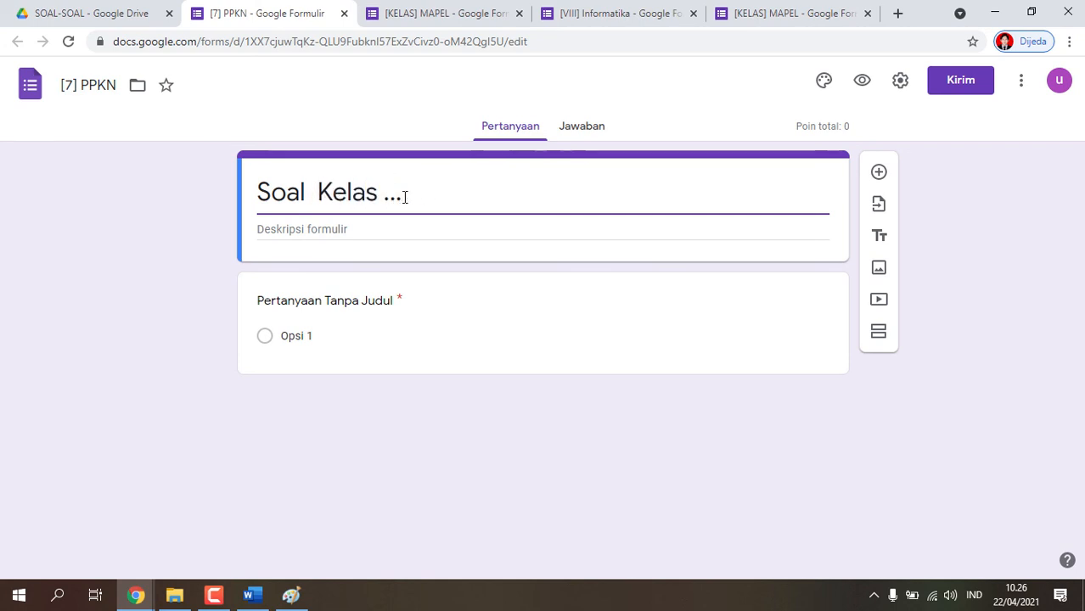
text(PPKN)
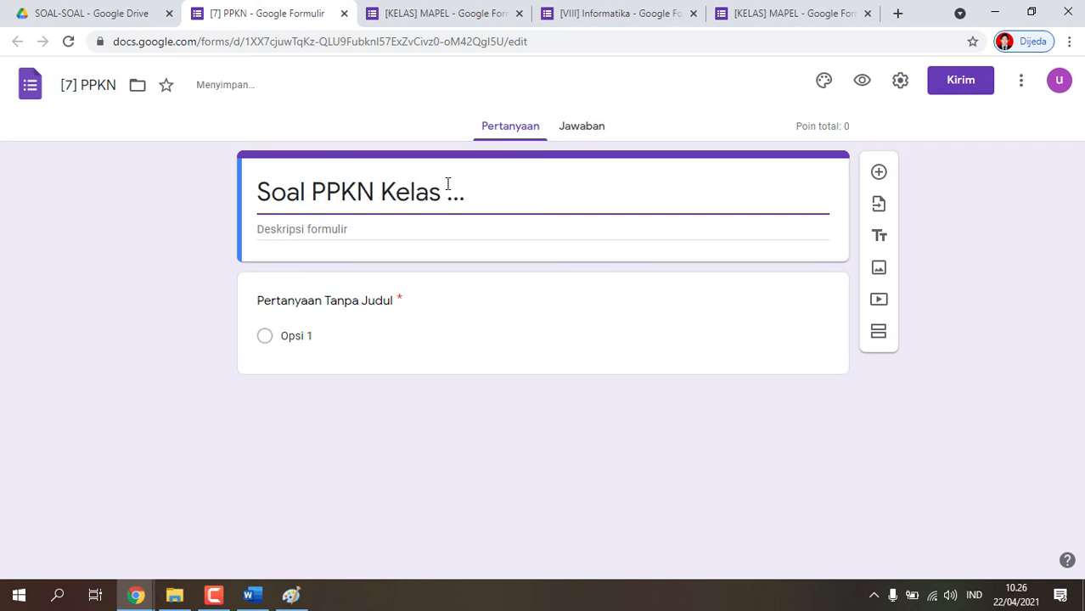
drag(466, 192, 445, 193)
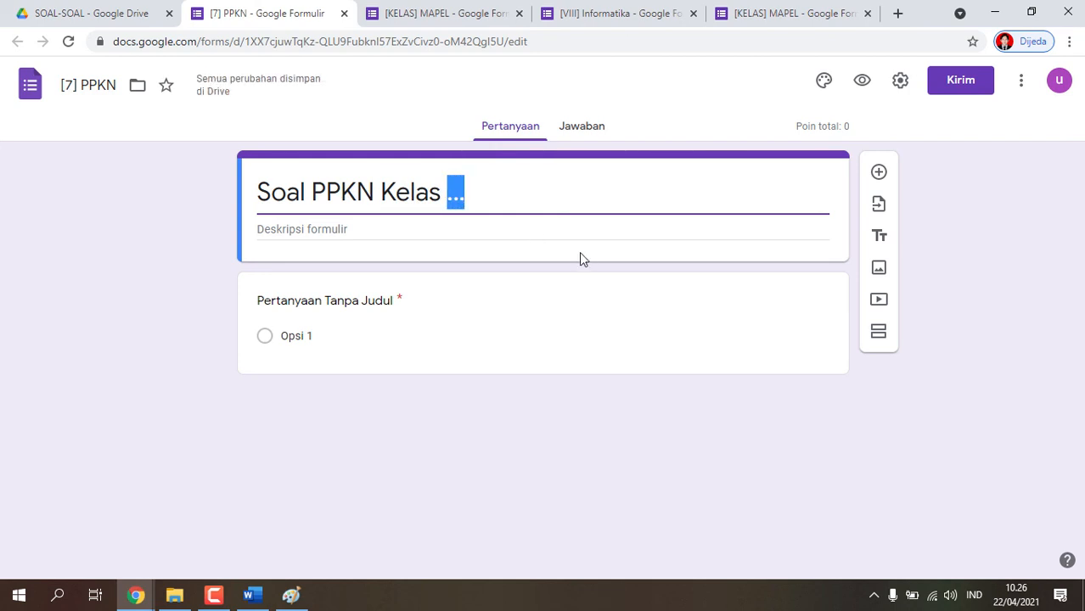
text(7)
click(166, 262)
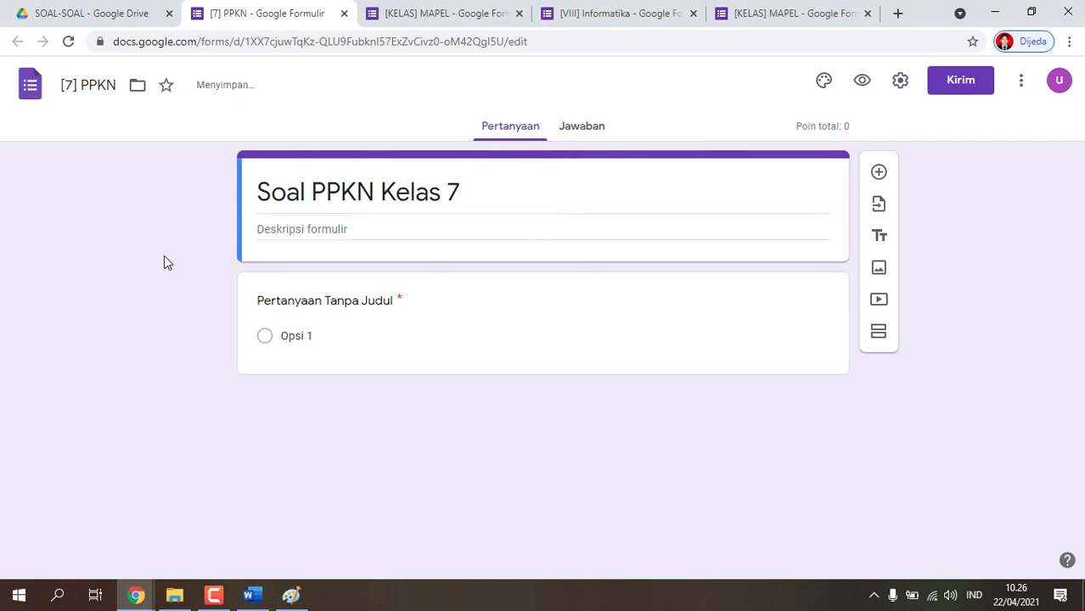
Return to Google Drive and go up from SOAL-SOAL to the PAT GENAP 2020/2021 folder.
click(465, 10)
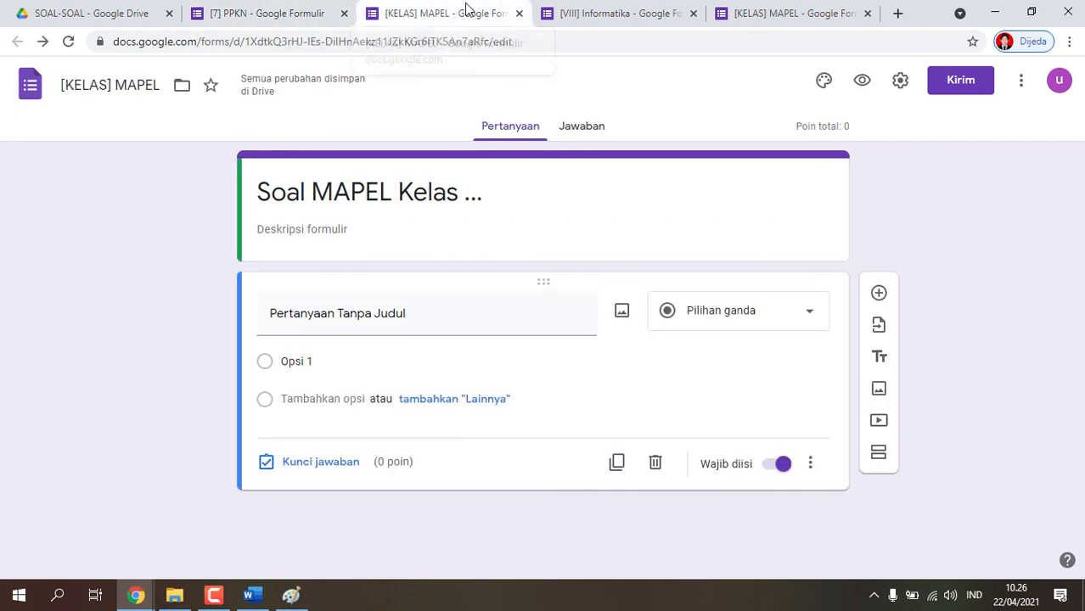
click(780, 9)
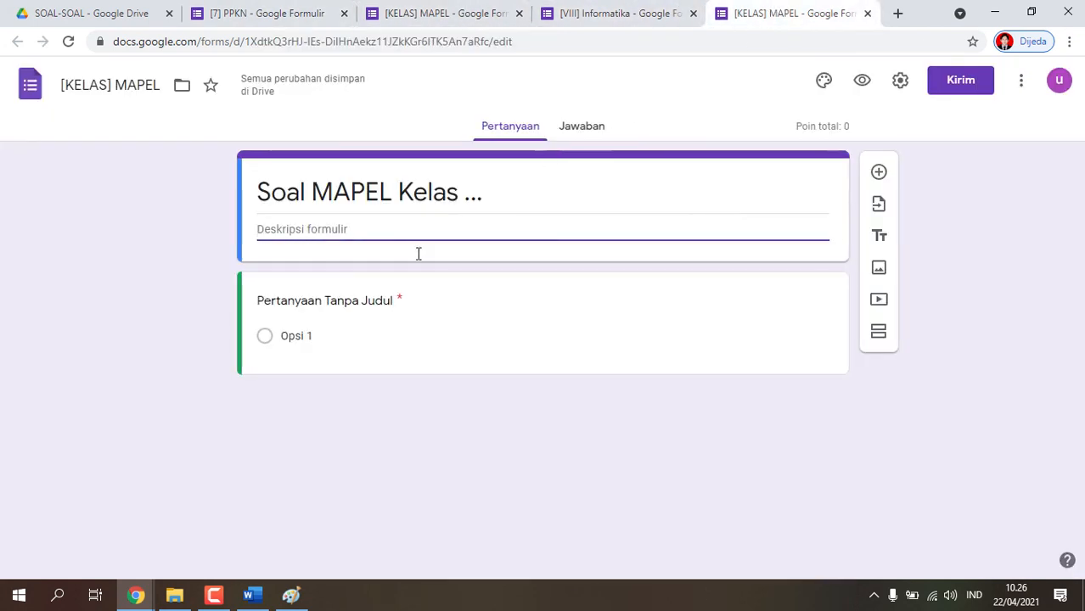
click(107, 15)
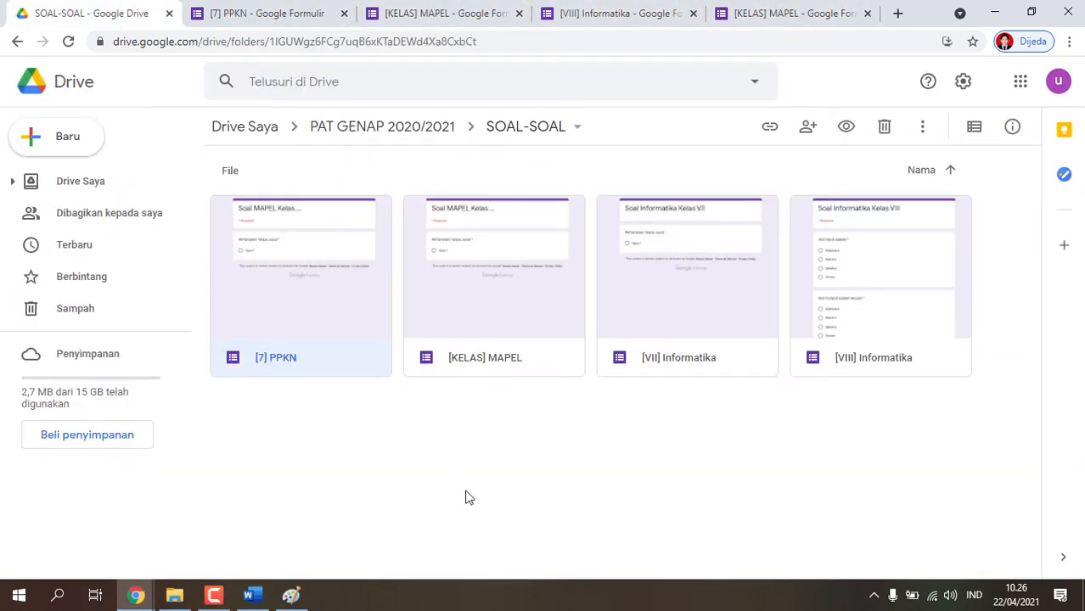
click(383, 129)
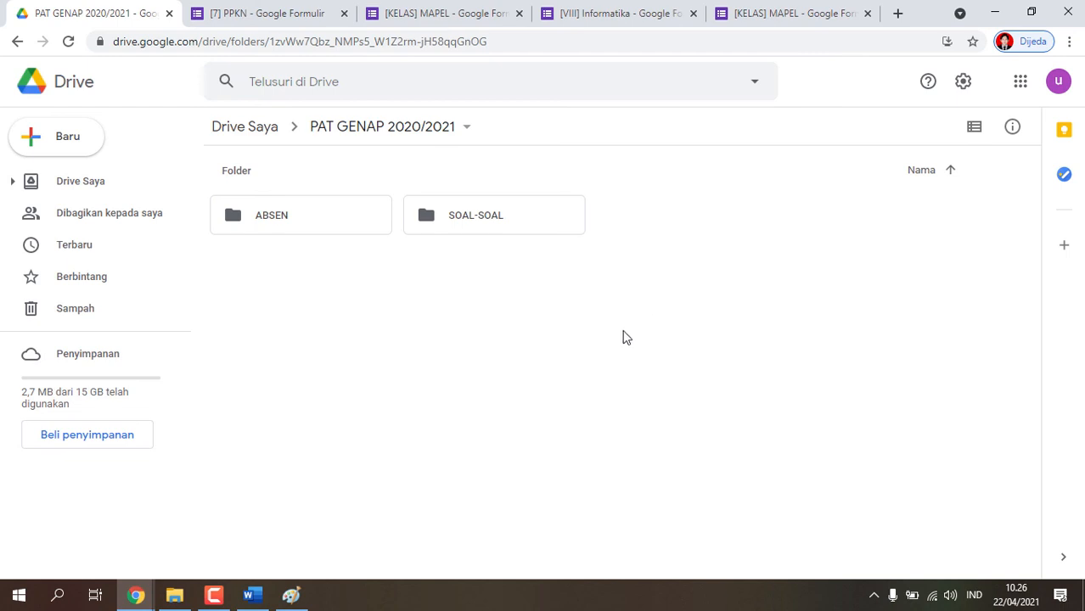
Look over the open forms and examine the Arabic image question with options A to D in [VIII] Informatika.
click(246, 12)
click(460, 11)
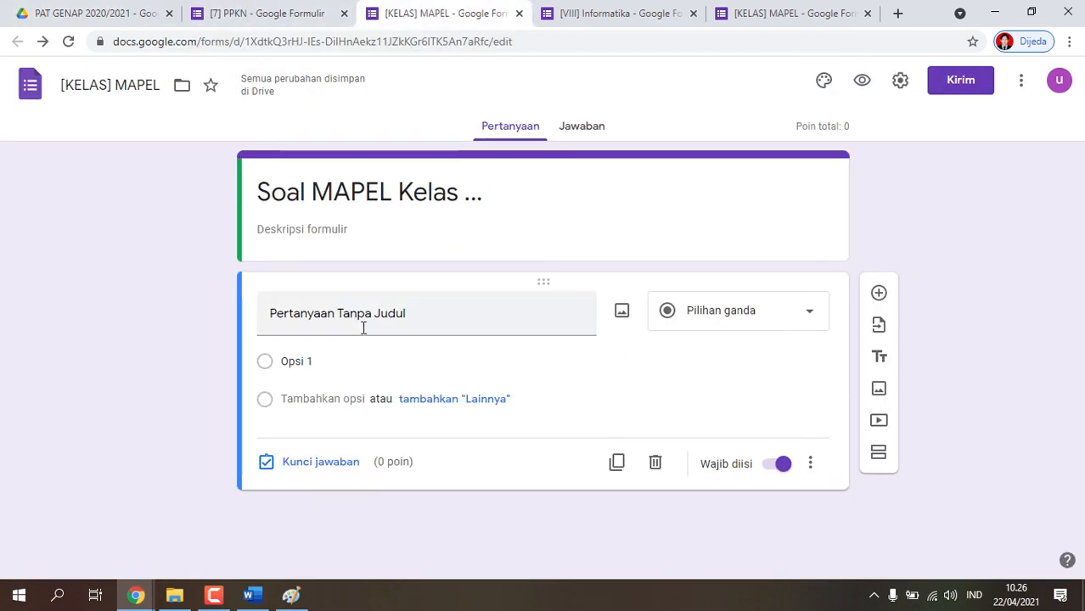
click(608, 8)
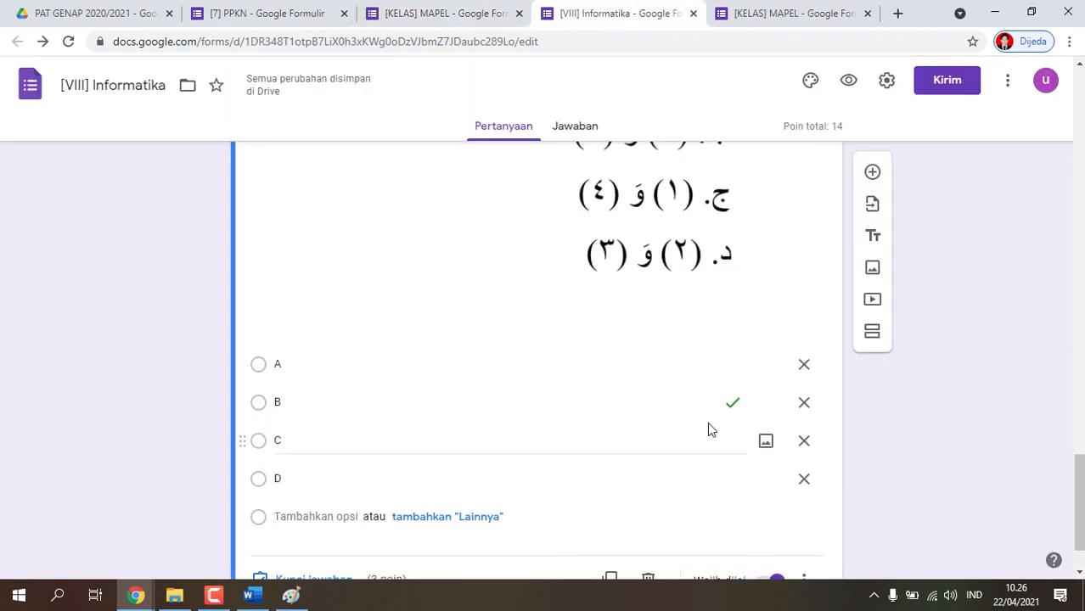
scroll(710, 429, down, 1)
scroll(537, 365, up, 2)
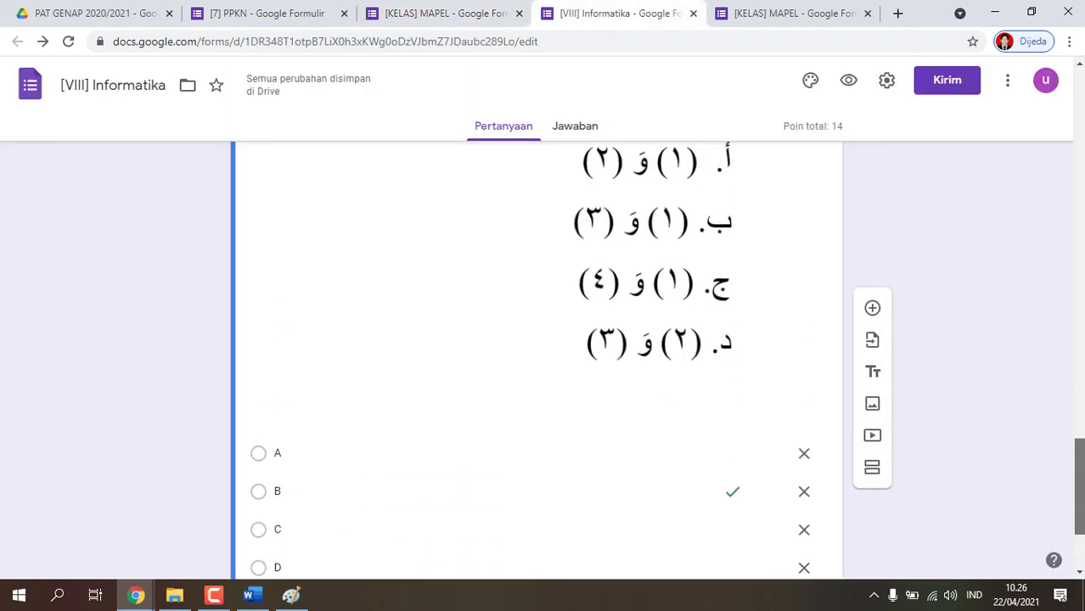
scroll(536, 365, down, 2)
scroll(536, 365, up, 2)
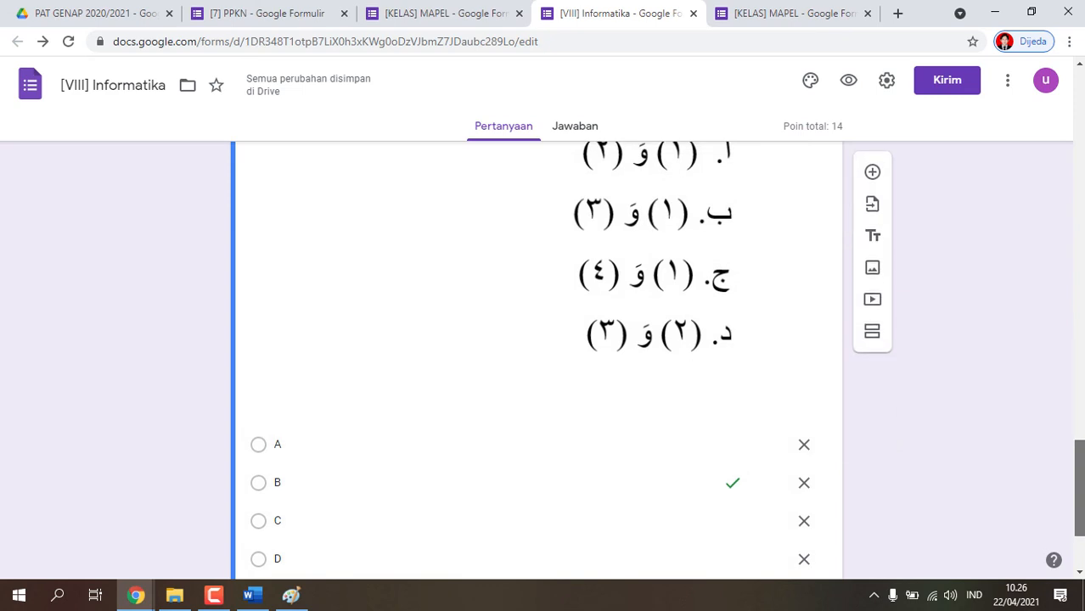
Switch back to Google Drive and go up to the top-level Drive Saya folder.
click(89, 13)
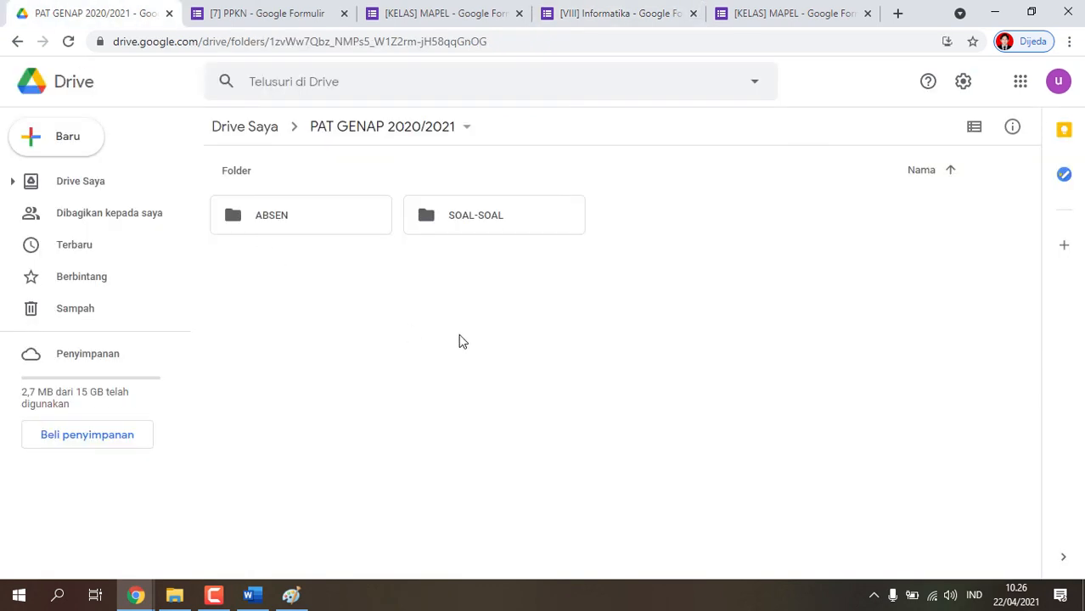
click(270, 128)
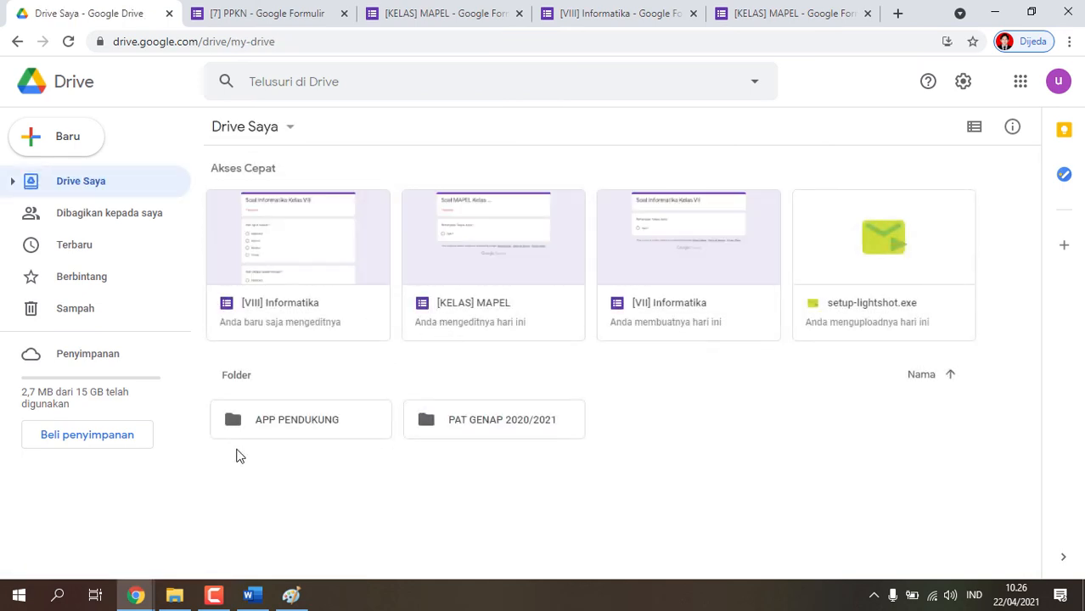
Open the APP PENDUKUNG folder and look at the actions available for setup-lightshot.exe.
double_click(287, 431)
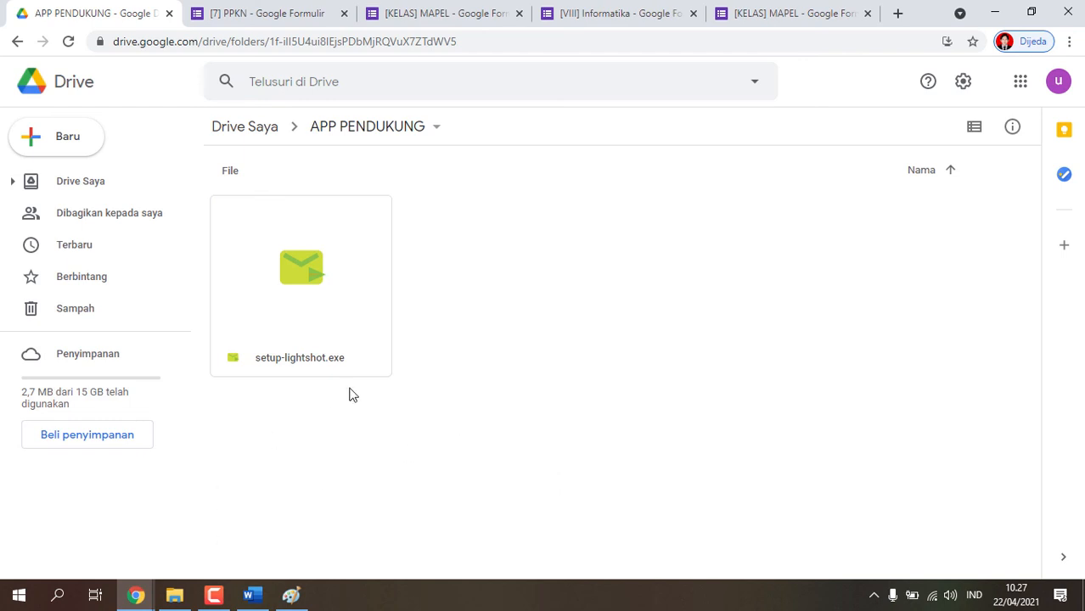
right_click(315, 358)
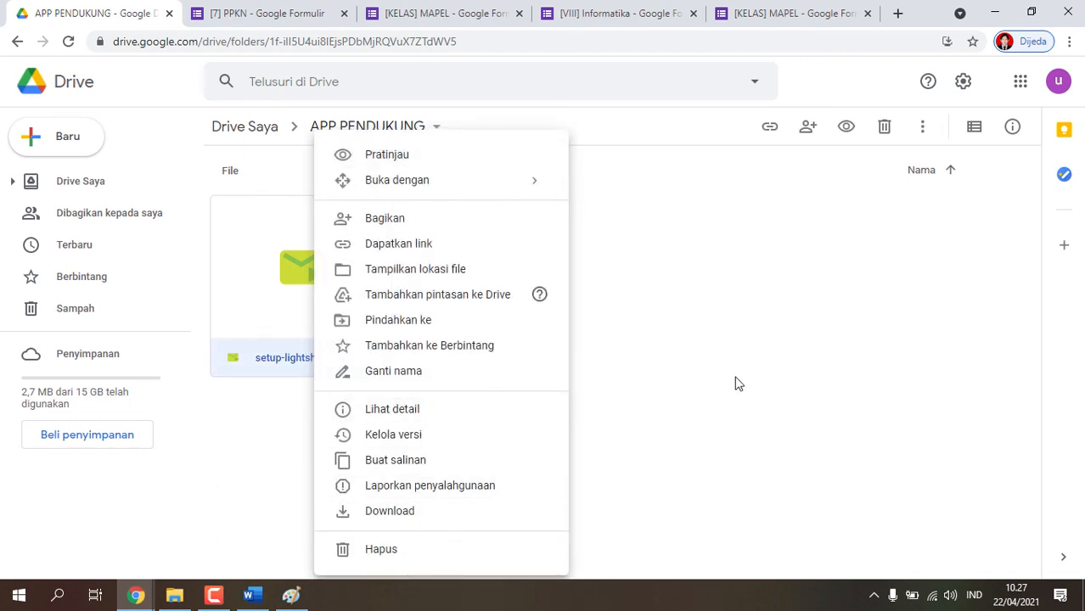
click(788, 331)
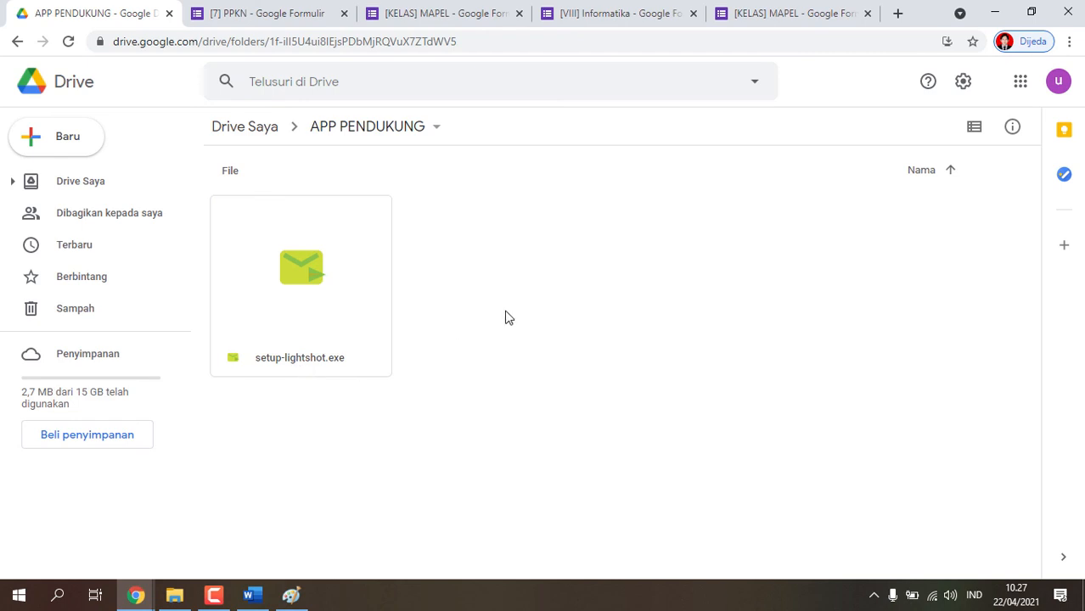
In the [VIII] Informatika form, delete option D of the last Arabic image question and add it again as "D".
click(615, 10)
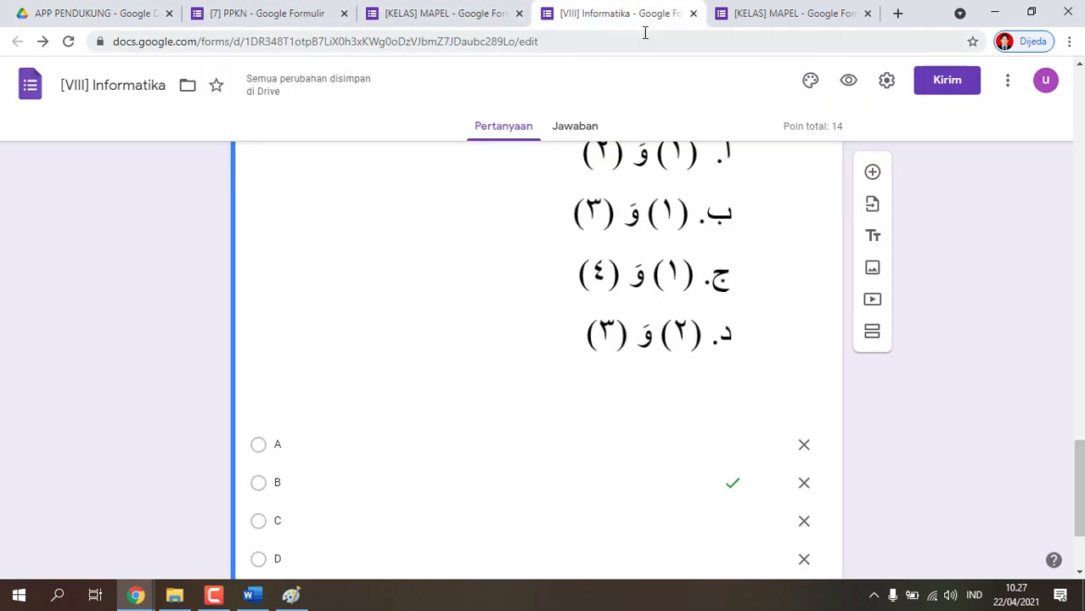
scroll(650, 428, down, 2)
scroll(332, 322, up, 5)
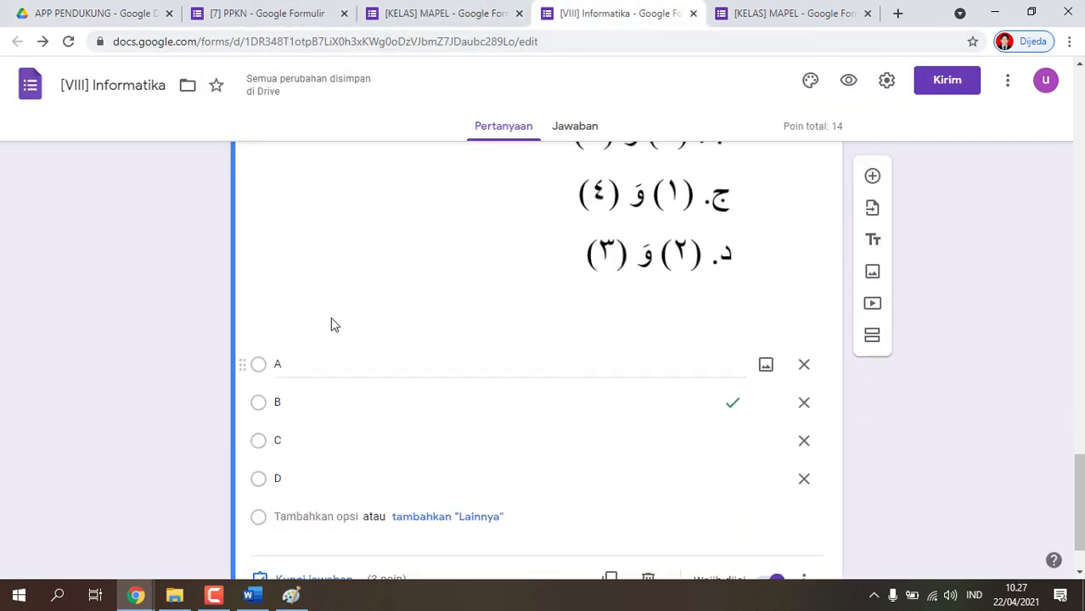
scroll(659, 411, down, 5)
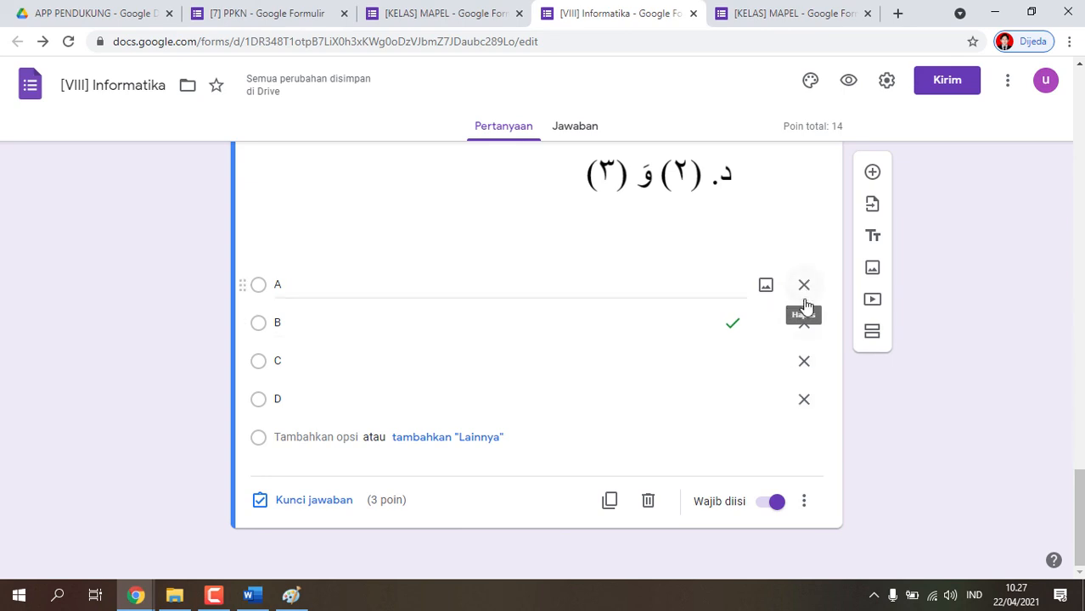
click(804, 399)
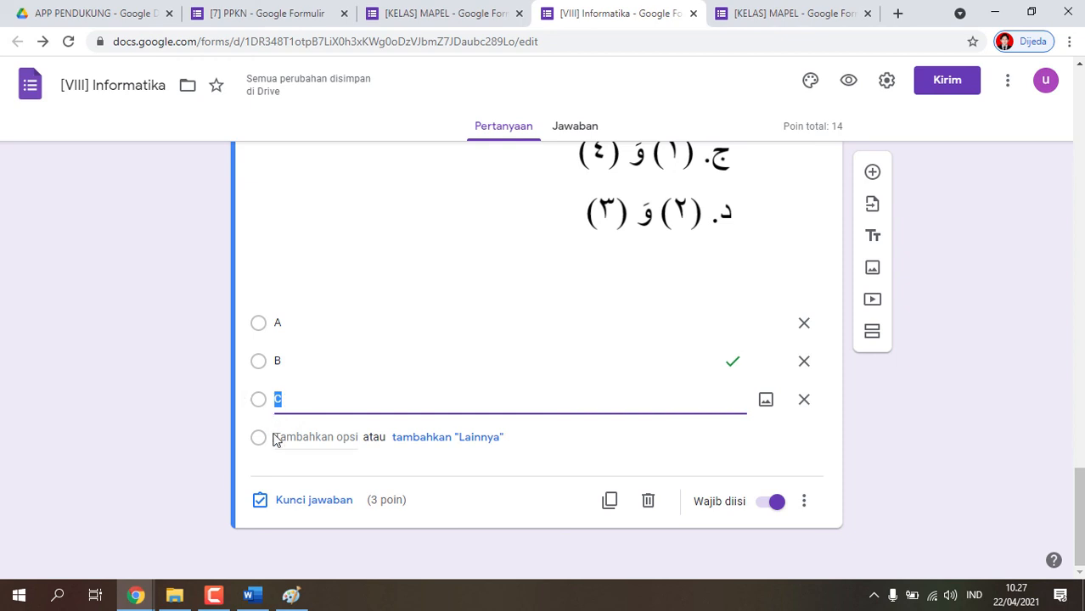
click(339, 439)
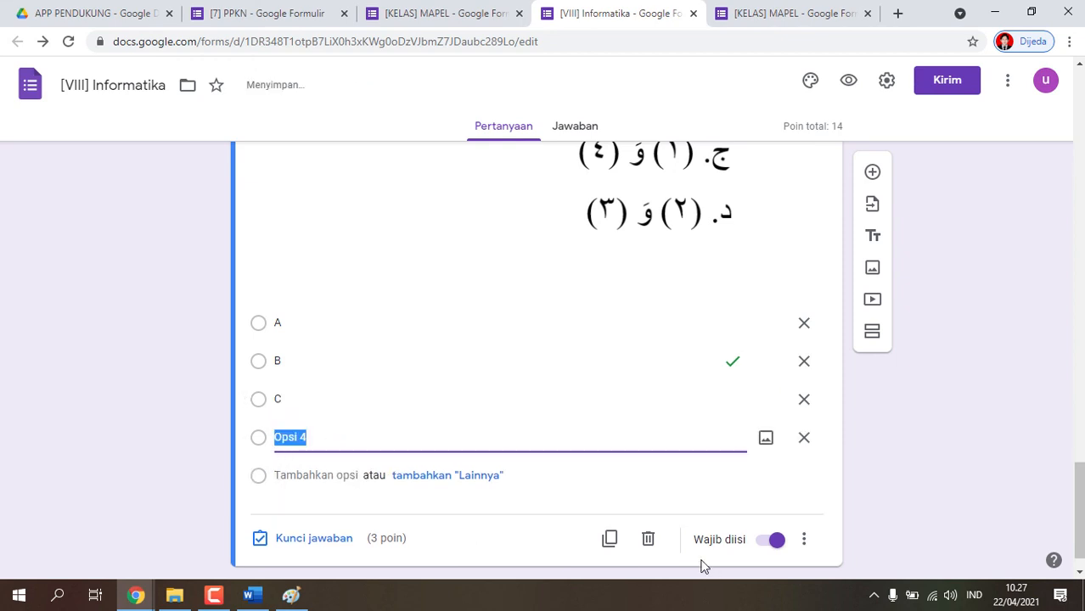
text(d)
key(BackSpace)
text(D)
Set the last Arabic image question's answer key to 2 points with only option C as the correct answer.
click(301, 546)
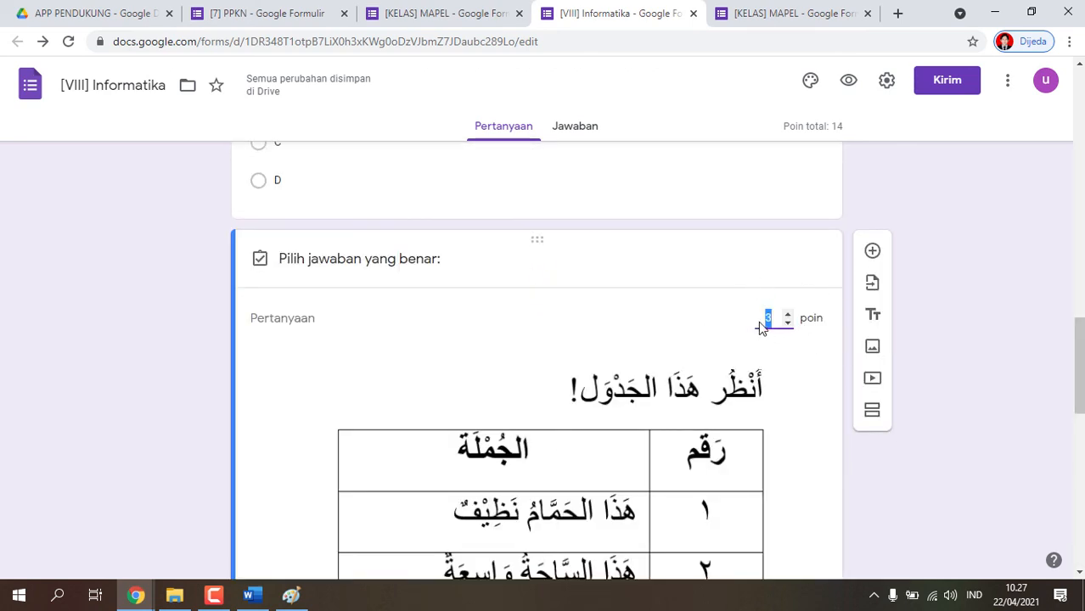
click(767, 318)
text(2)
scroll(620, 429, down, 3)
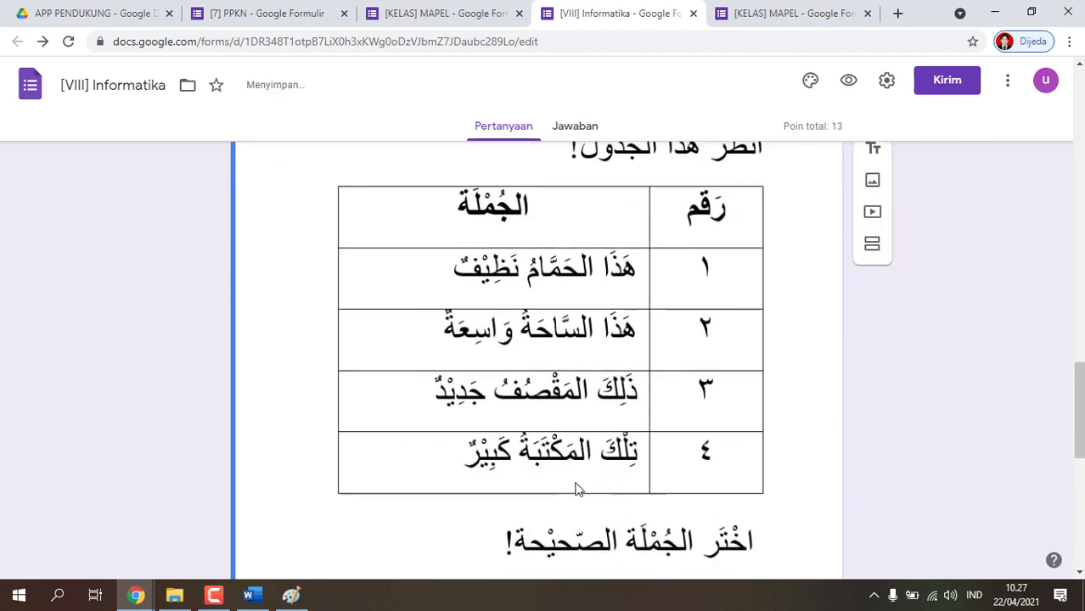
scroll(575, 489, down, 8)
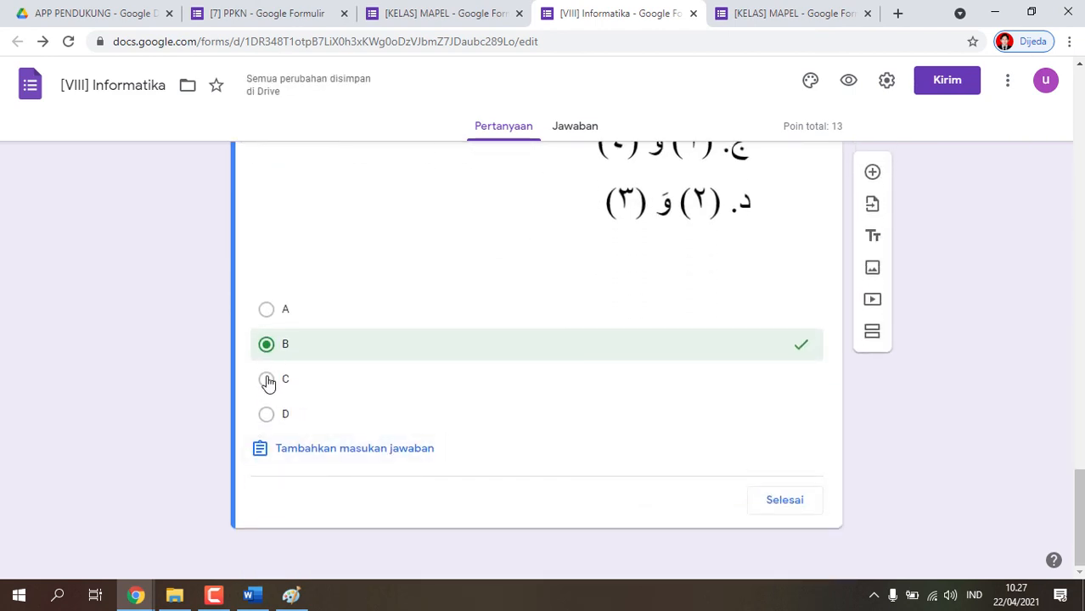
click(267, 381)
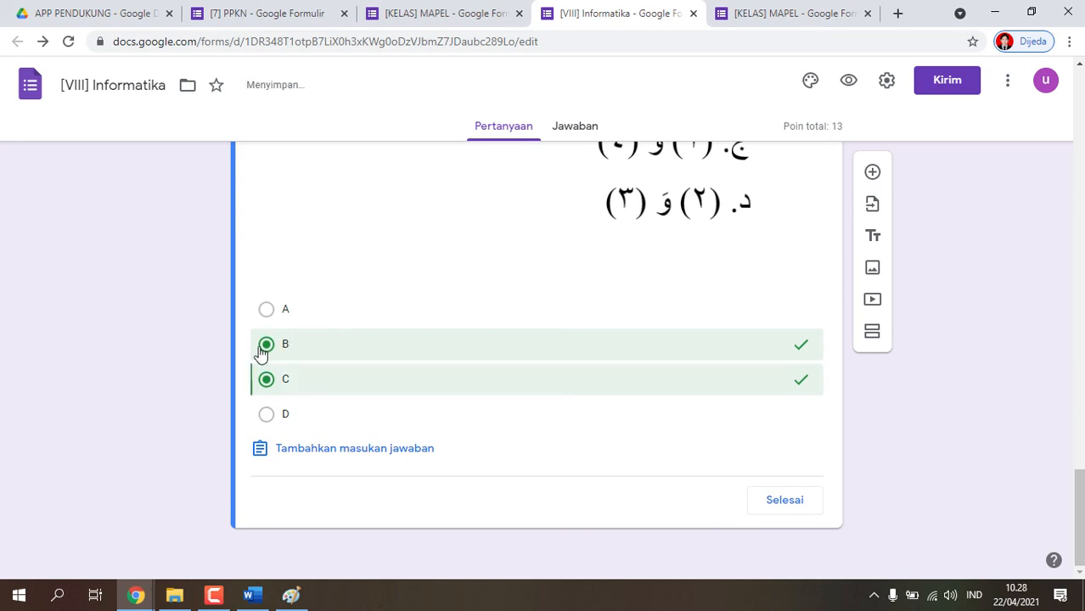
click(265, 345)
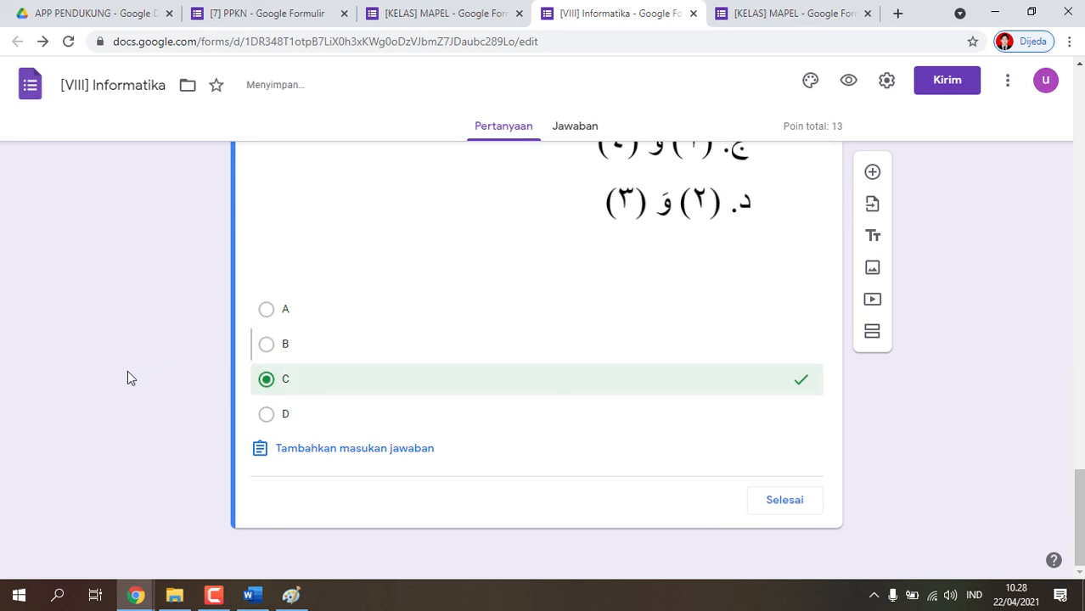
click(799, 504)
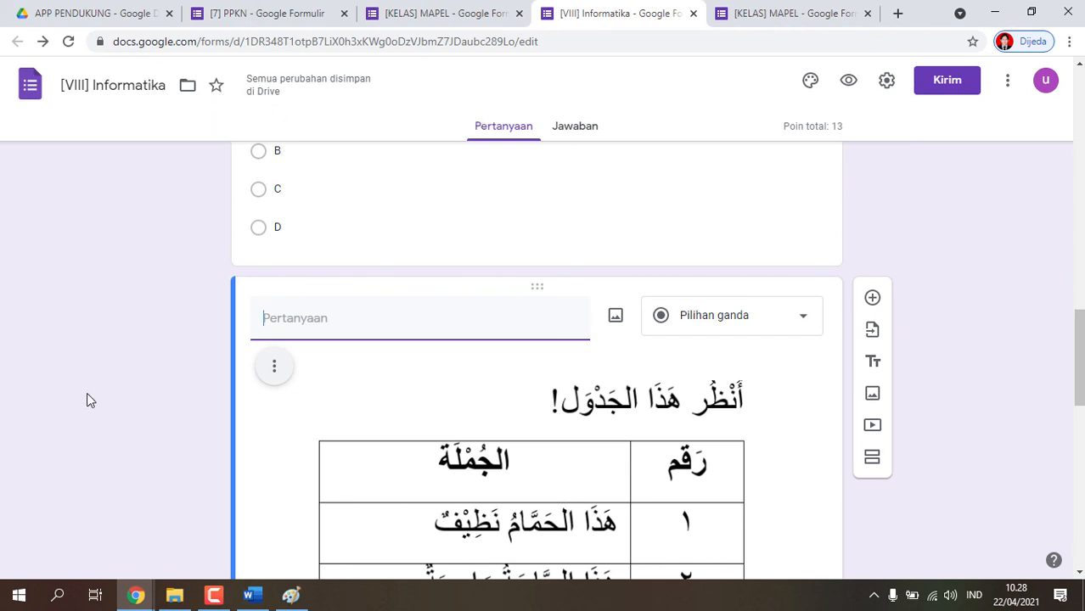
Review the [VIII] Informatika questions from the Arabic table question up to the form title, including required settings and image questions.
scroll(104, 408, down, 7)
scroll(112, 425, down, 3)
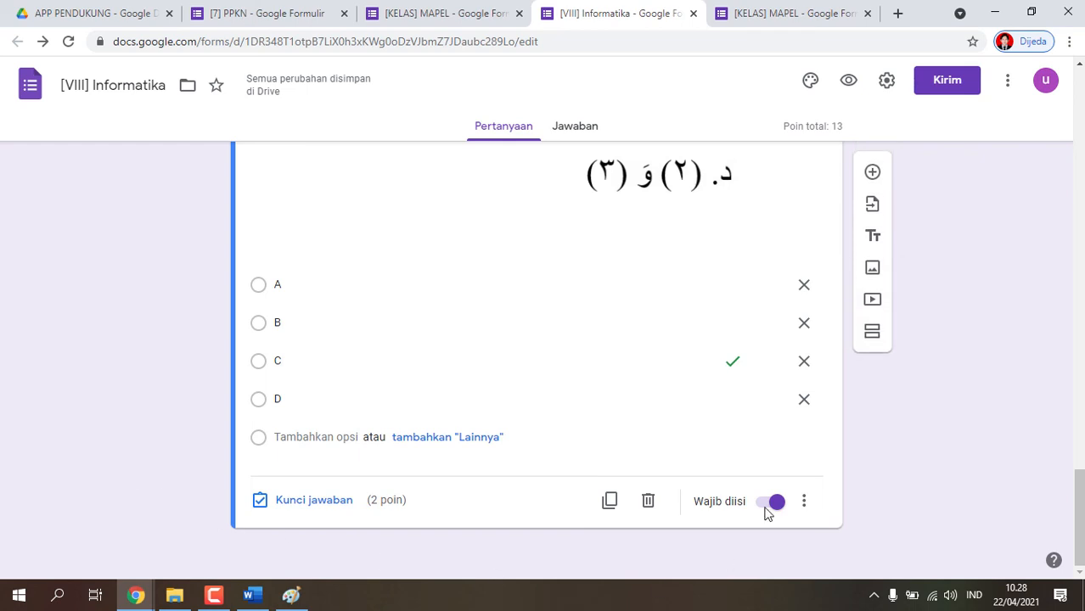
scroll(952, 412, up, 2)
scroll(952, 413, up, 3)
scroll(537, 356, up, 10)
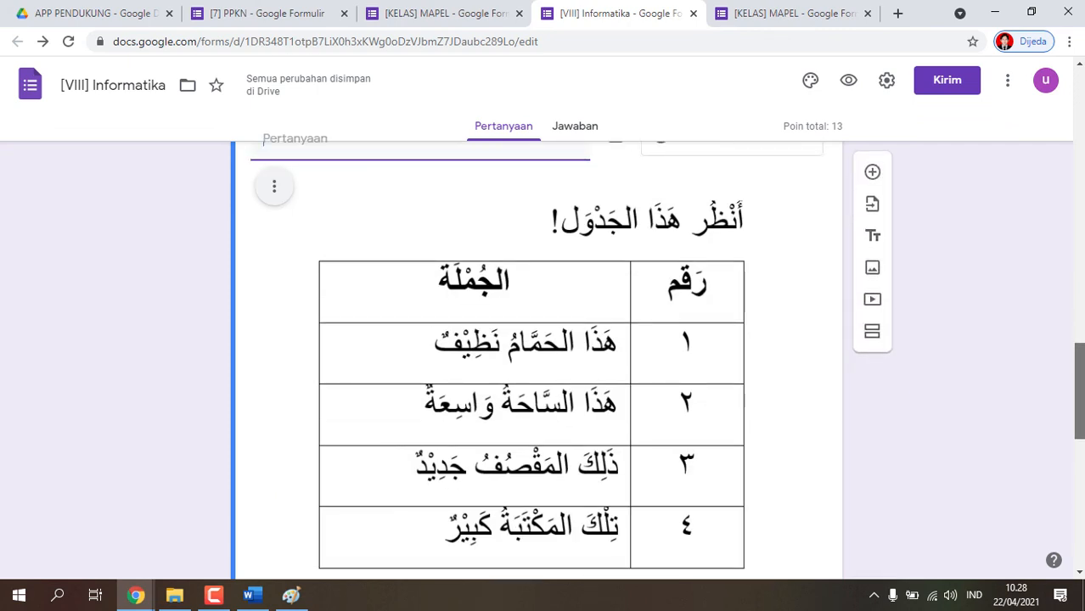
scroll(537, 357, down, 1)
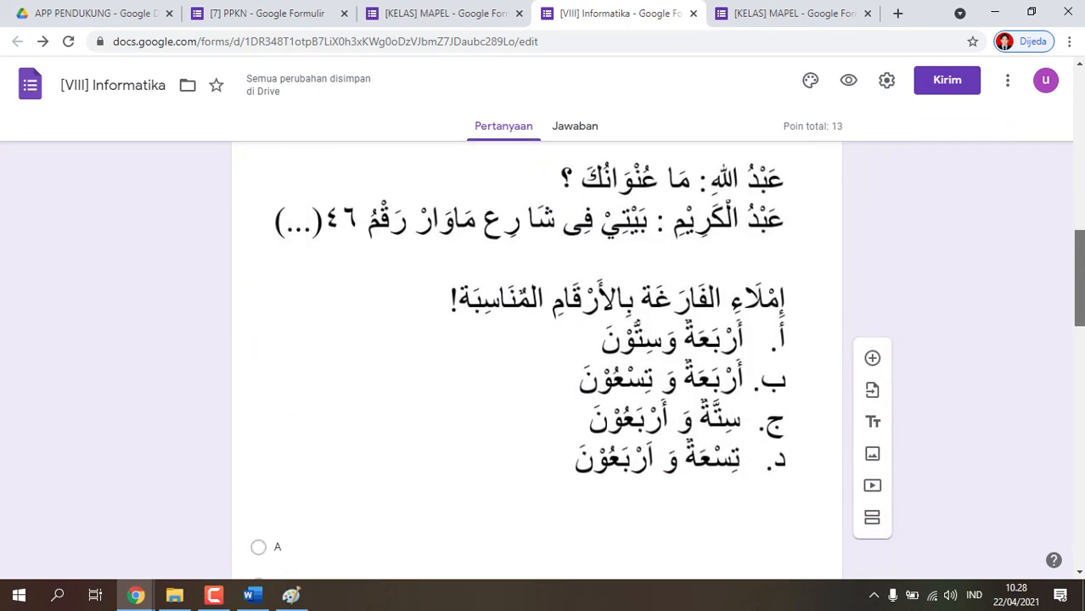
scroll(536, 357, up, 5)
scroll(536, 356, up, 5)
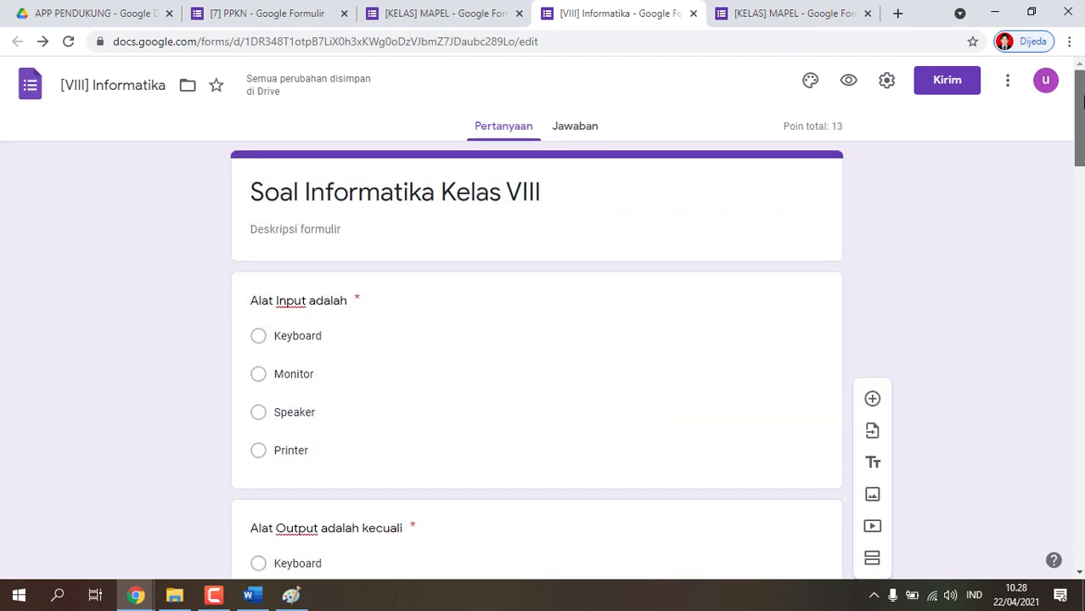
scroll(1051, 257, down, 7)
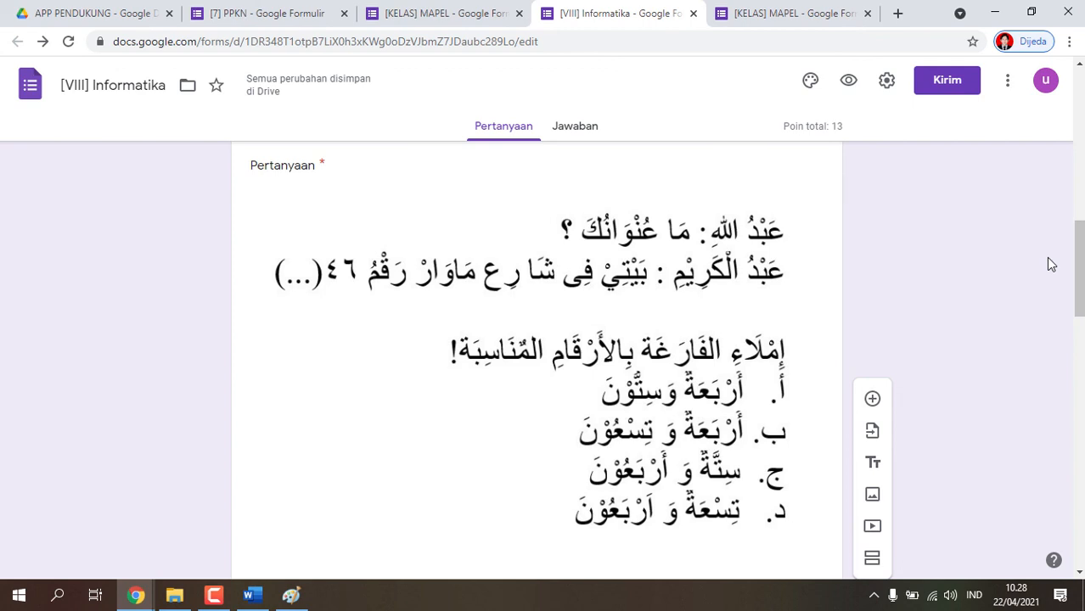
scroll(1033, 275, up, 4)
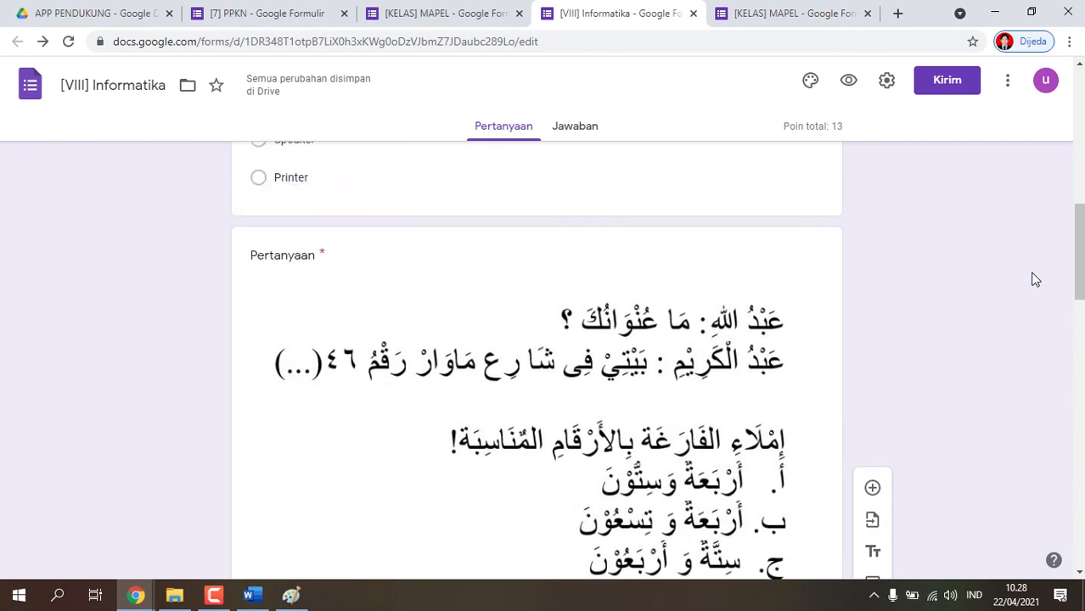
scroll(1035, 279, up, 3)
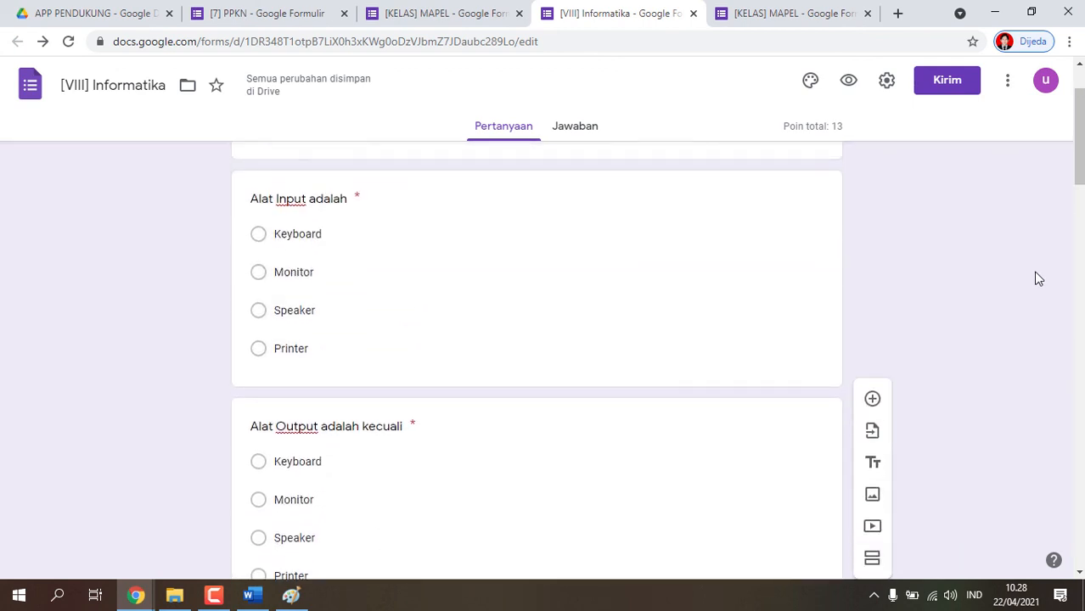
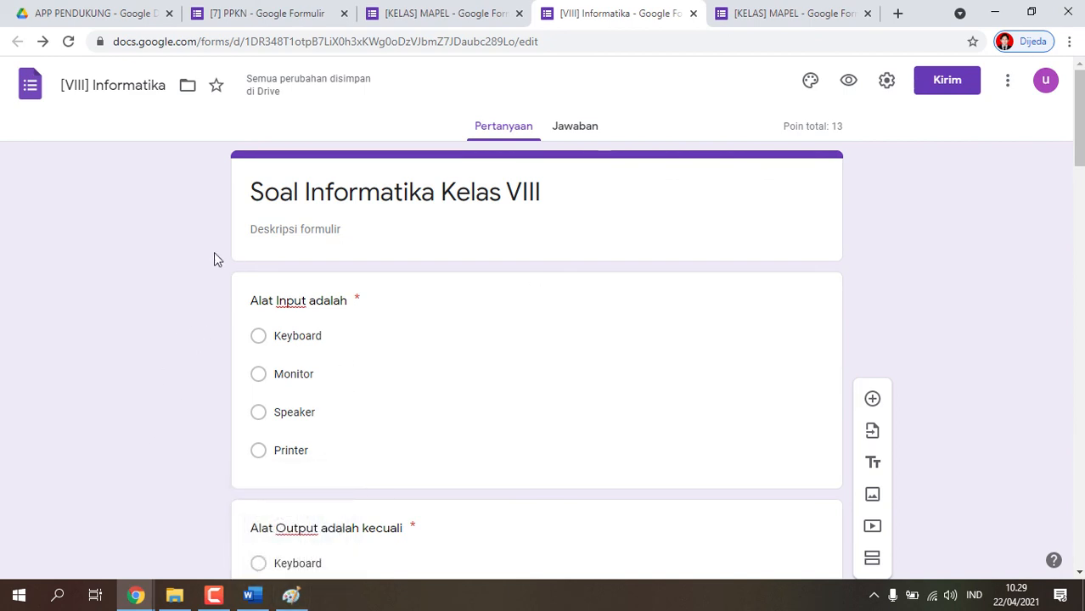
Capture a Lightshot screenshot of the form's settings gear icon and copy it to the clipboard.
key(Print)
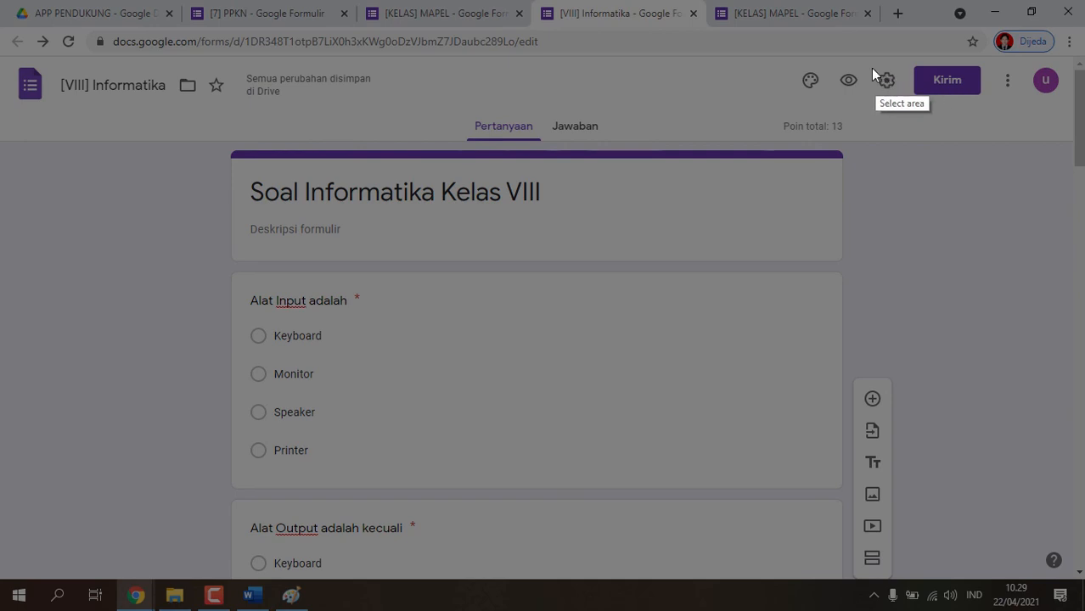
drag(870, 63, 902, 98)
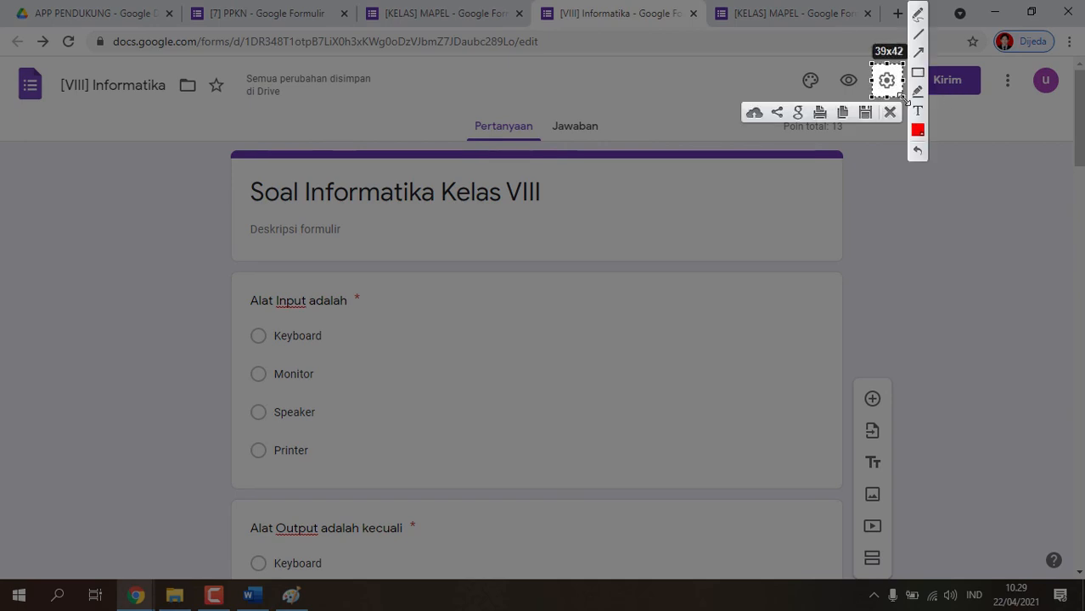
click(843, 114)
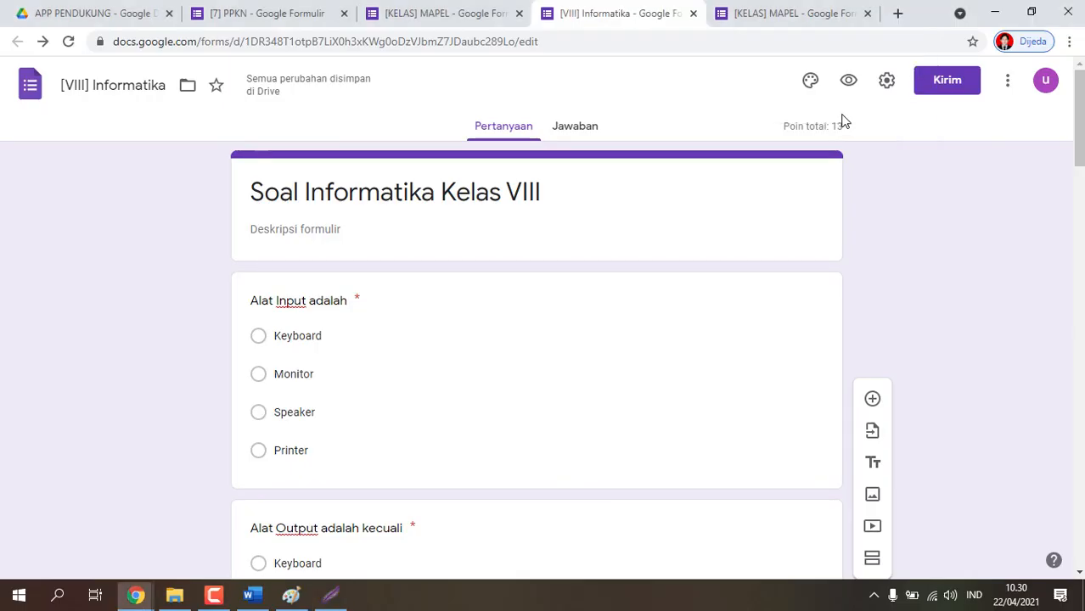
Switch to the Word document KARTU SOAL U.M B.ARAB 2021.docx and paste the captured gear icon beside the last Arabic answer option.
click(250, 595)
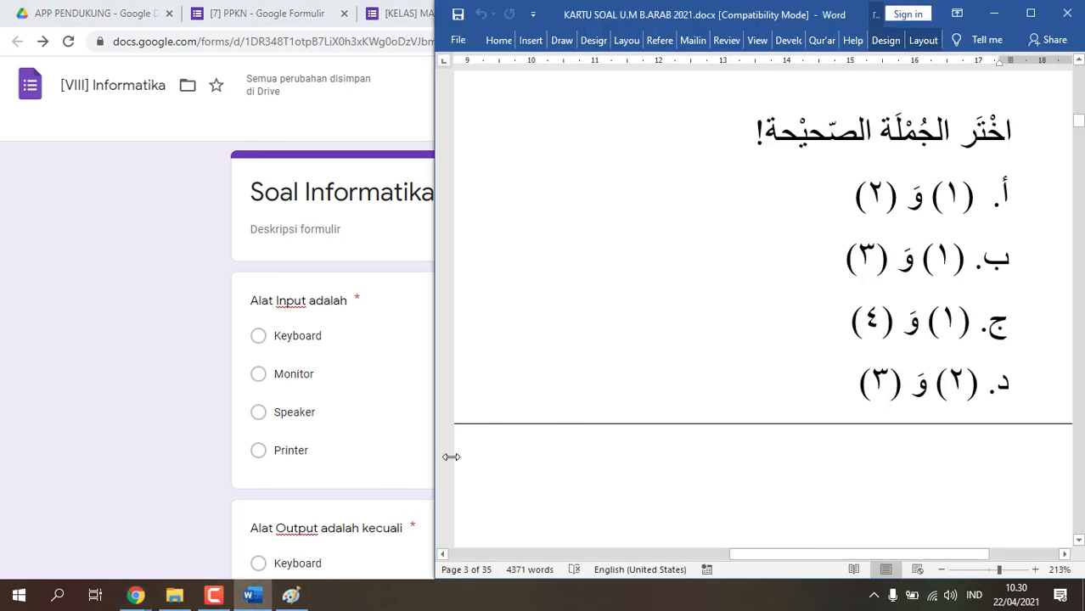
click(806, 398)
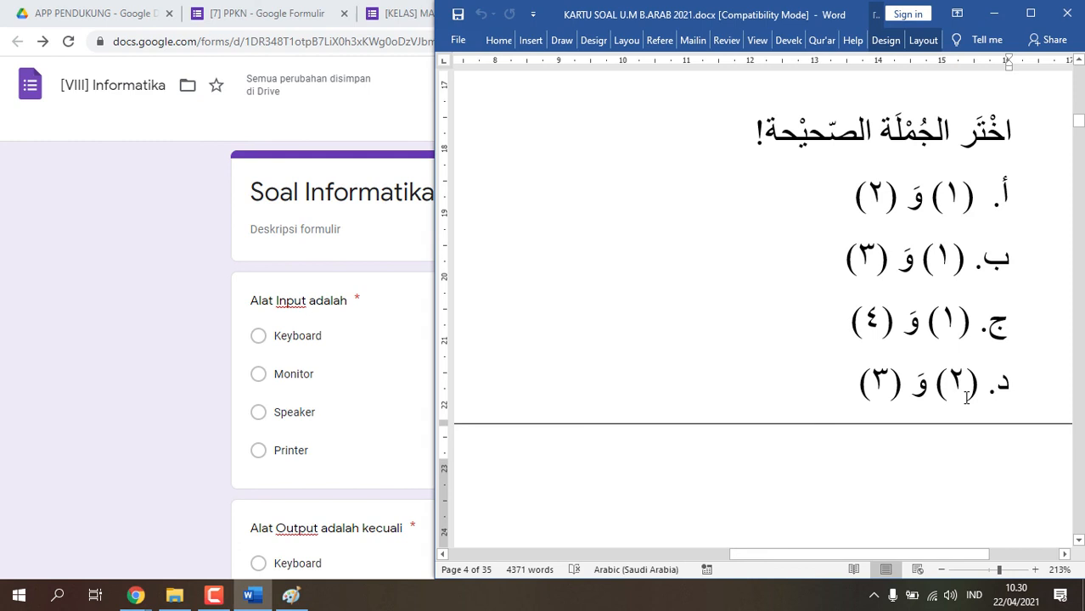
key(ctrl+Return)
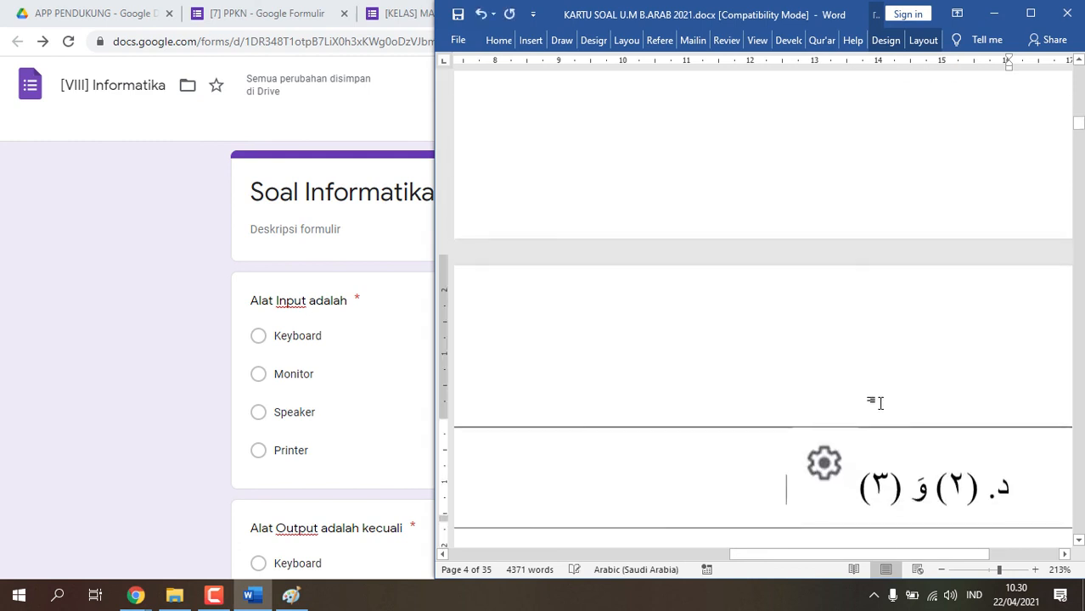
click(838, 474)
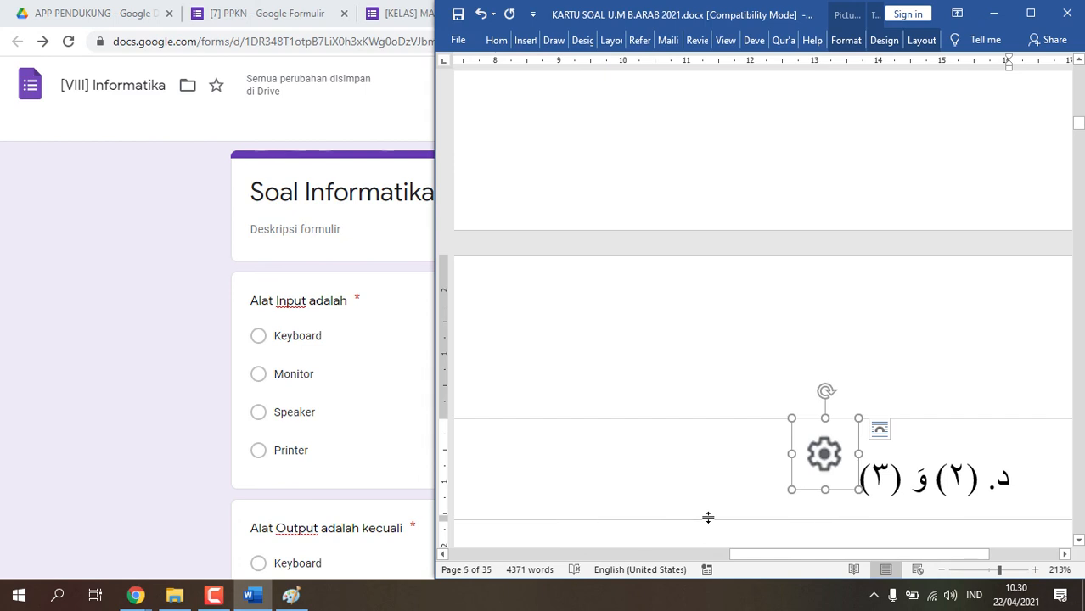
Return to the [VIII] Informatika form and examine the "Alat Input adalah" and "Alat Output adalah kecuali" questions with their answer options.
click(208, 293)
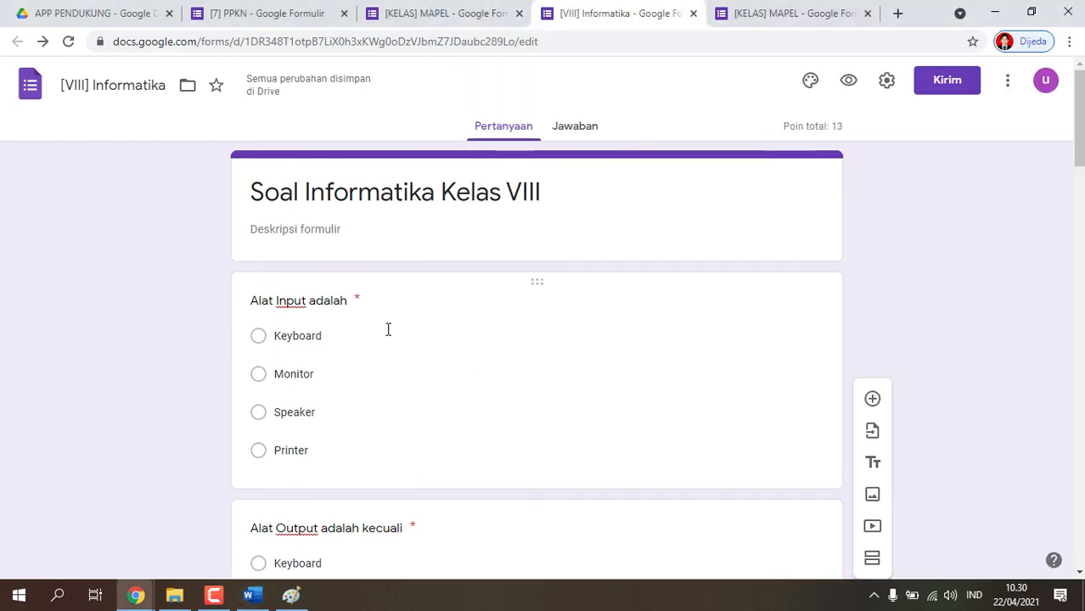
click(374, 309)
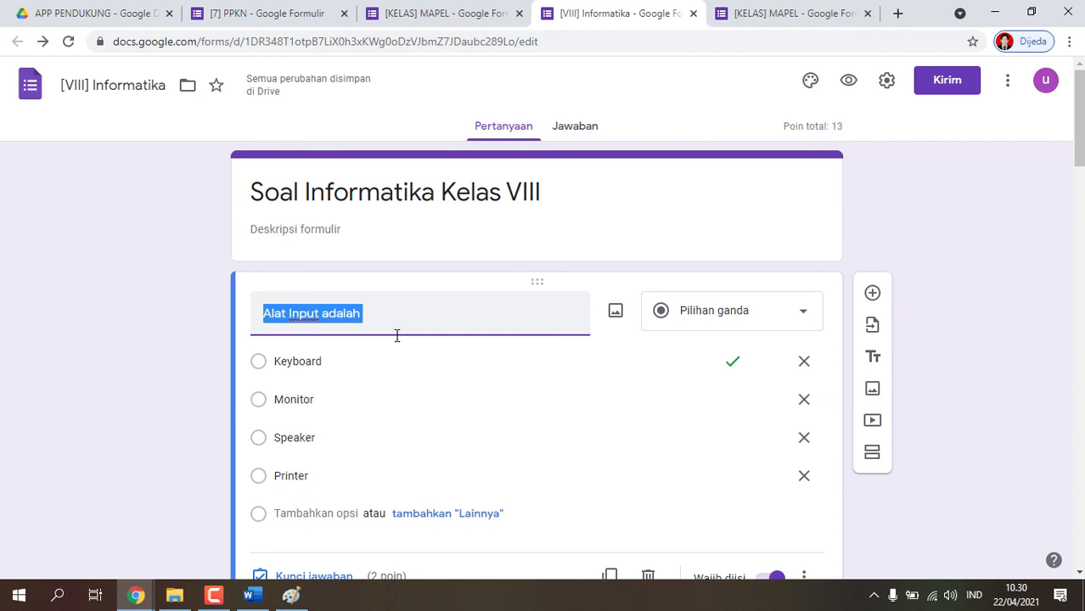
scroll(949, 351, down, 6)
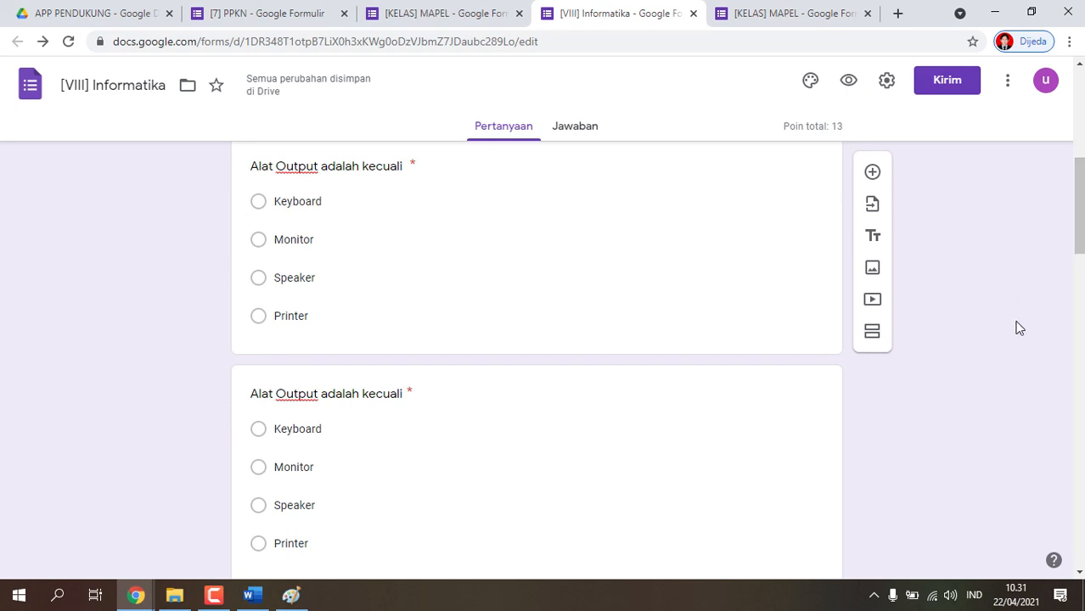
scroll(1019, 328, down, 2)
scroll(1019, 328, up, 2)
click(439, 177)
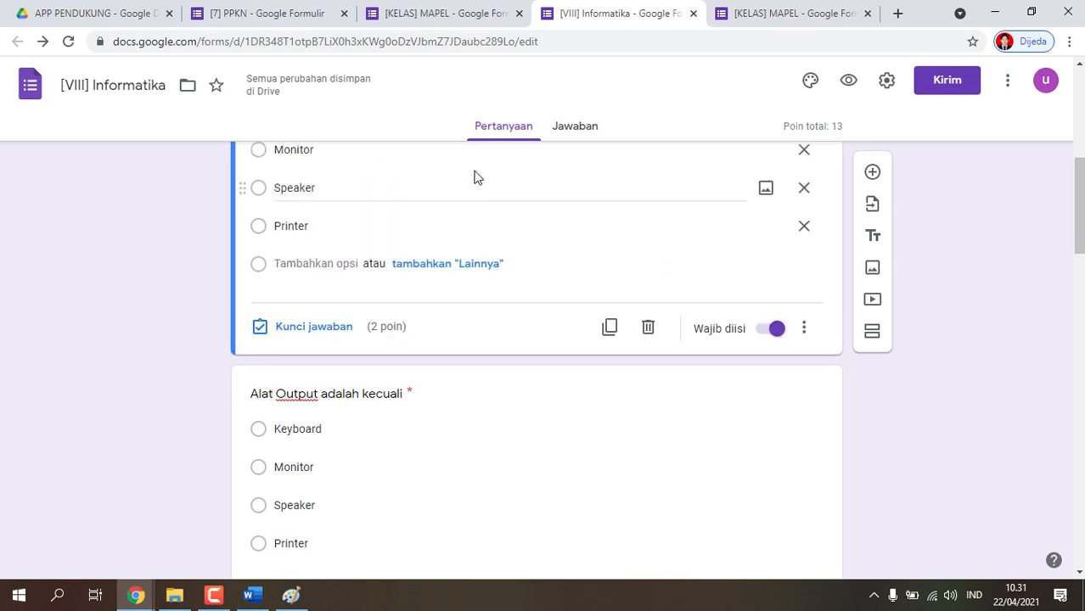
scroll(598, 220, up, 2)
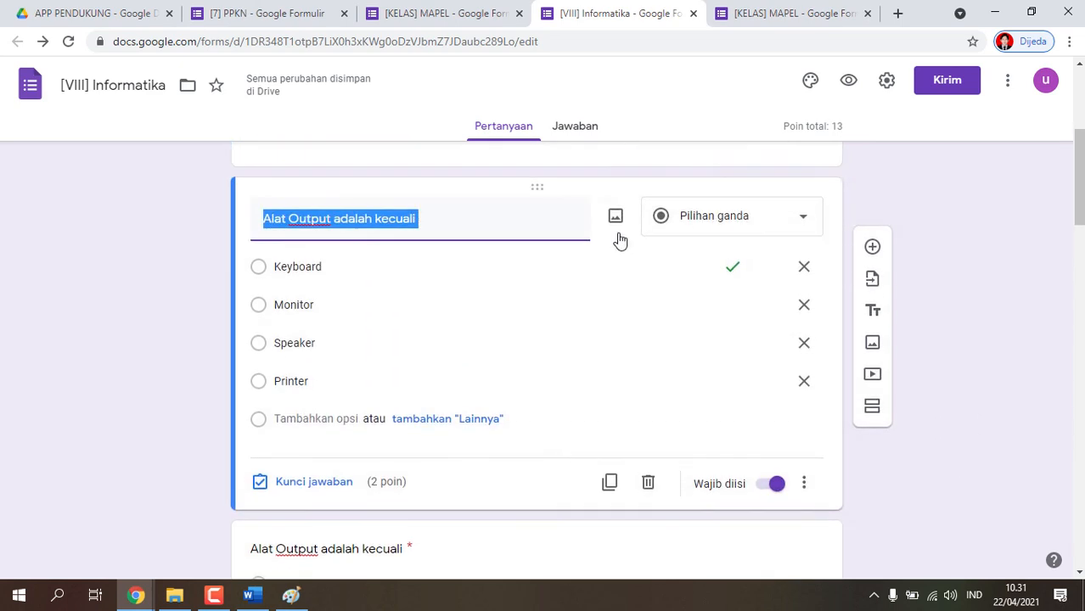
click(106, 296)
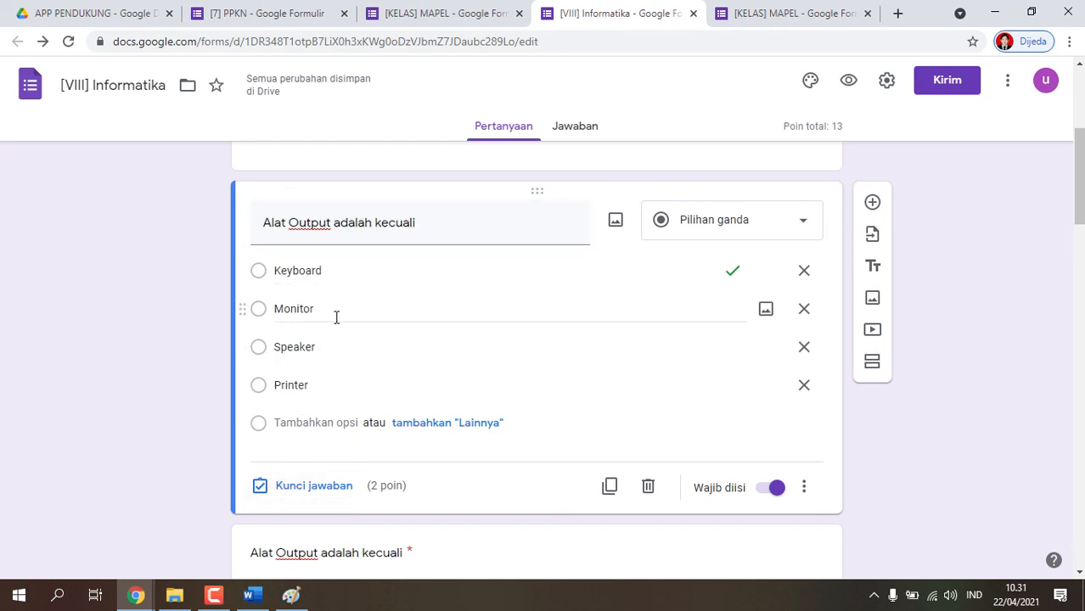
Open the answer key of the first "Alat Output adalah kecuali" question and try toggling Keyboard, Monitor and Speaker as correct answers.
click(312, 490)
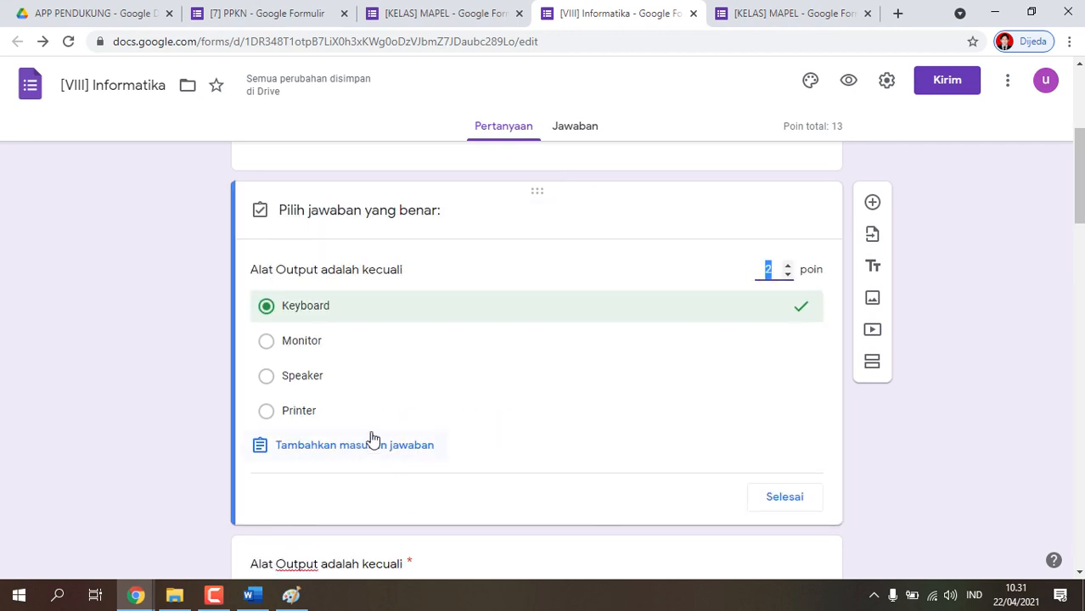
click(277, 343)
click(268, 375)
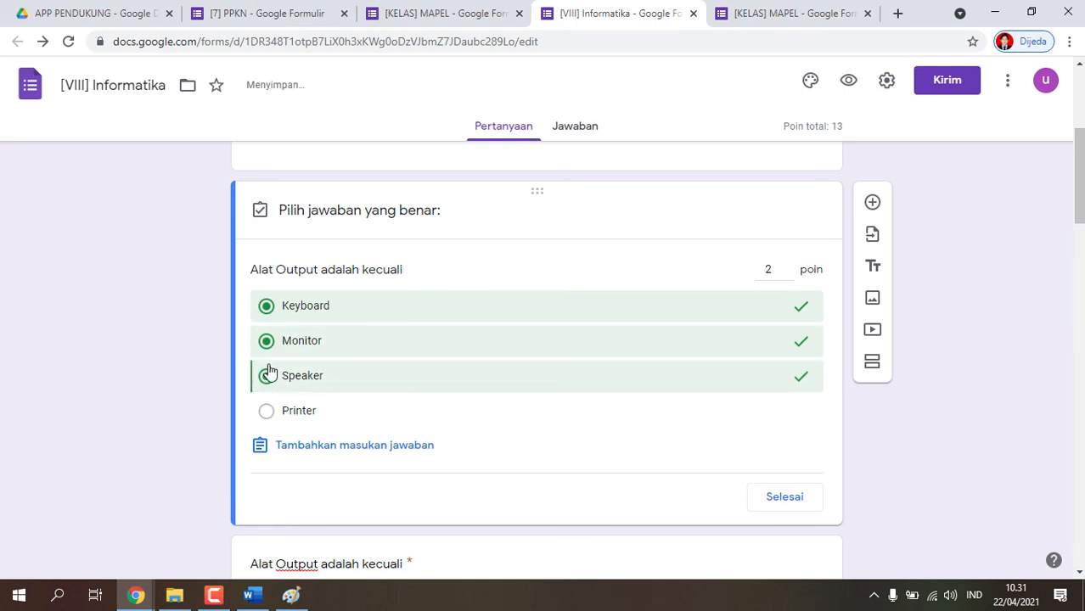
click(269, 375)
click(268, 343)
click(270, 309)
click(275, 340)
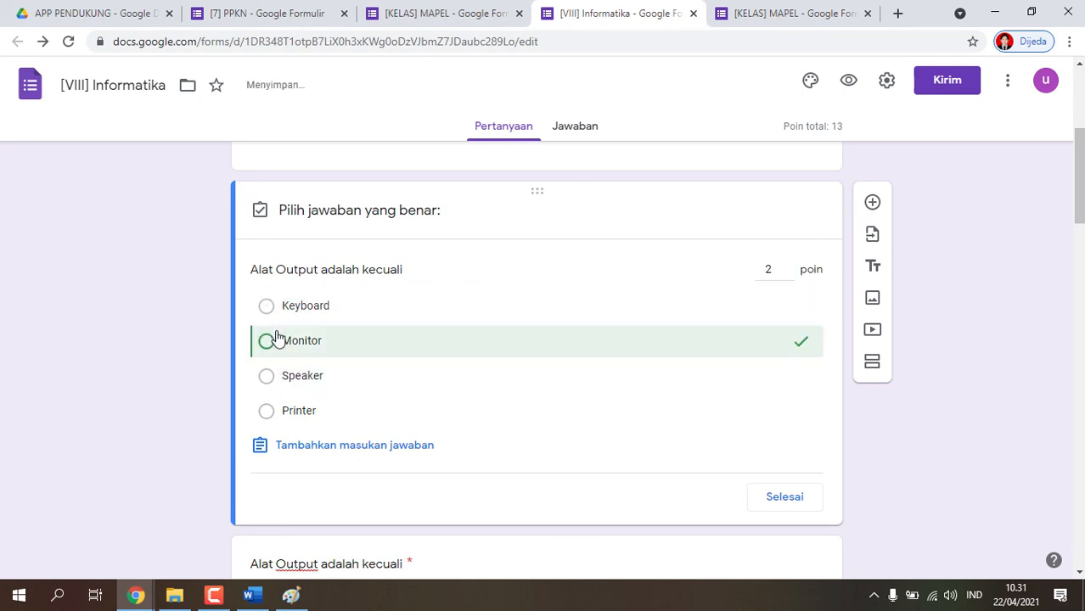
click(321, 307)
click(287, 348)
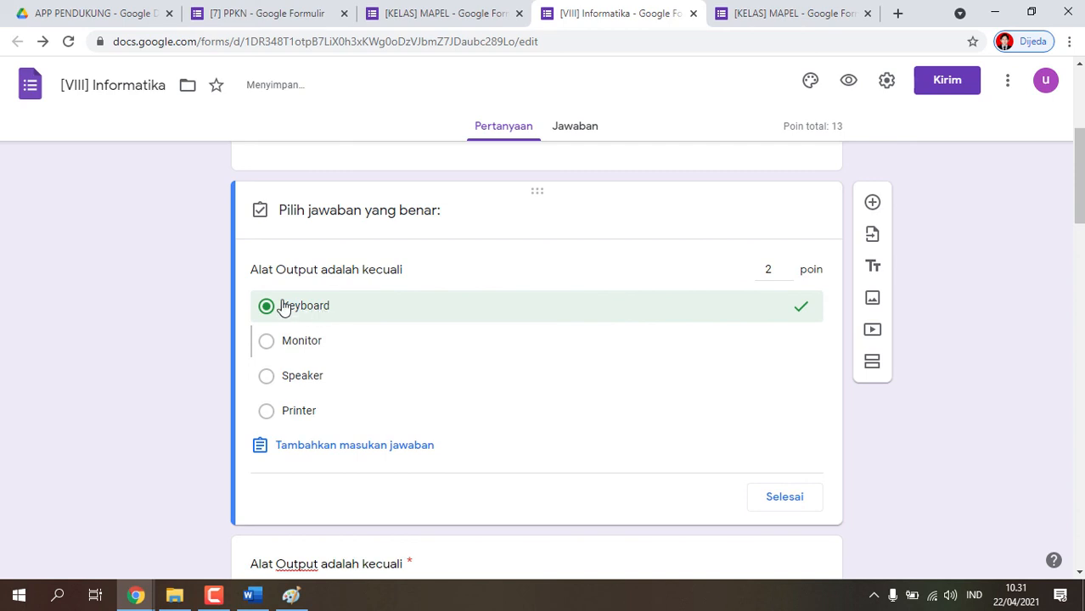
click(283, 307)
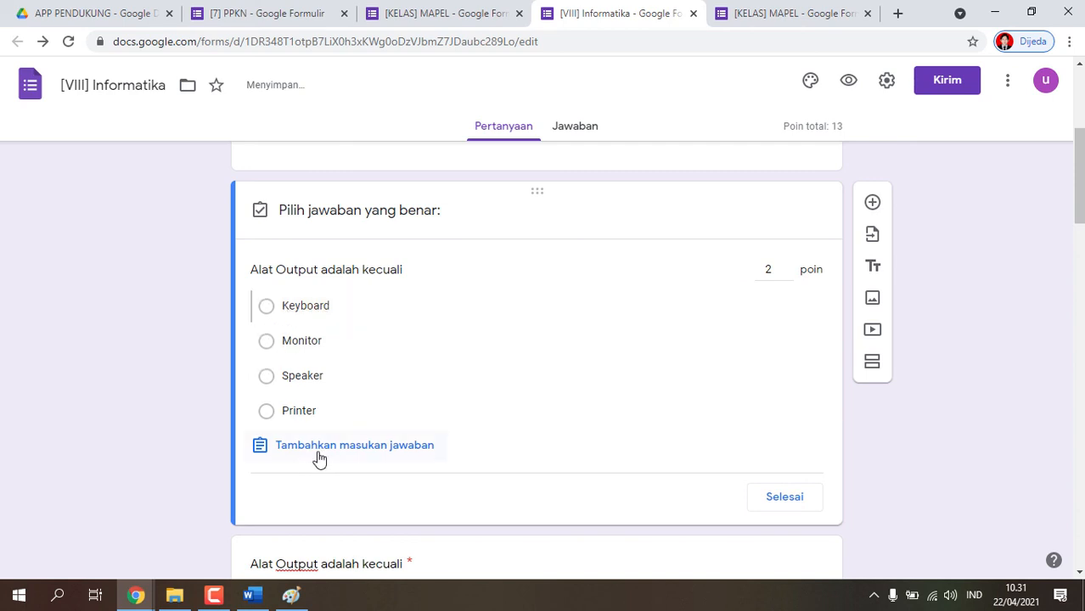
Open and cancel the answer feedback entry, and mark Keyboard as the correct answer of this "Alat Output adalah kecuali" question.
click(431, 448)
click(434, 223)
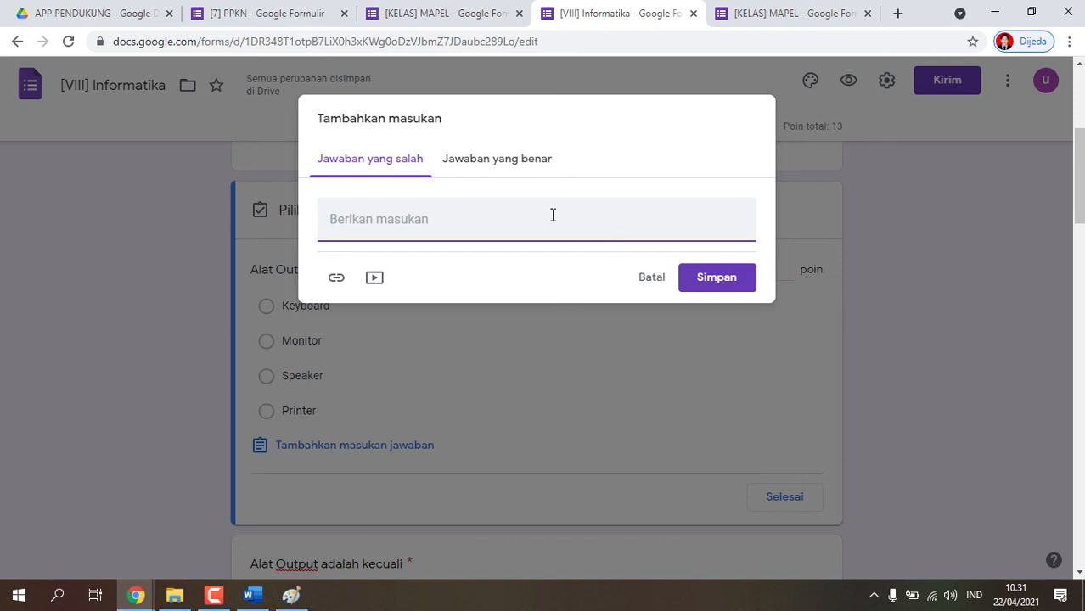
click(657, 285)
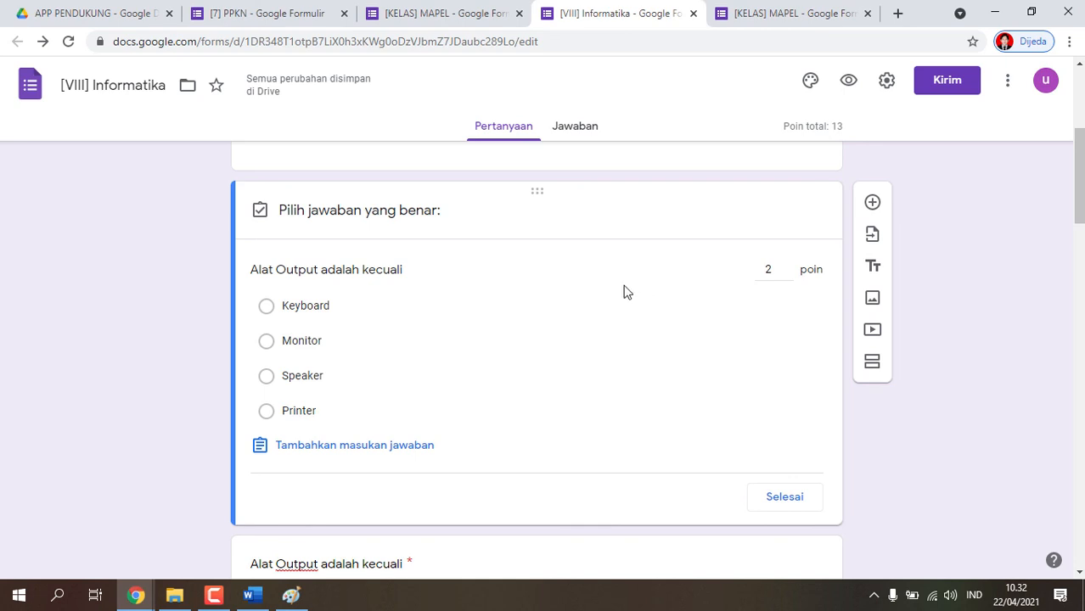
click(283, 310)
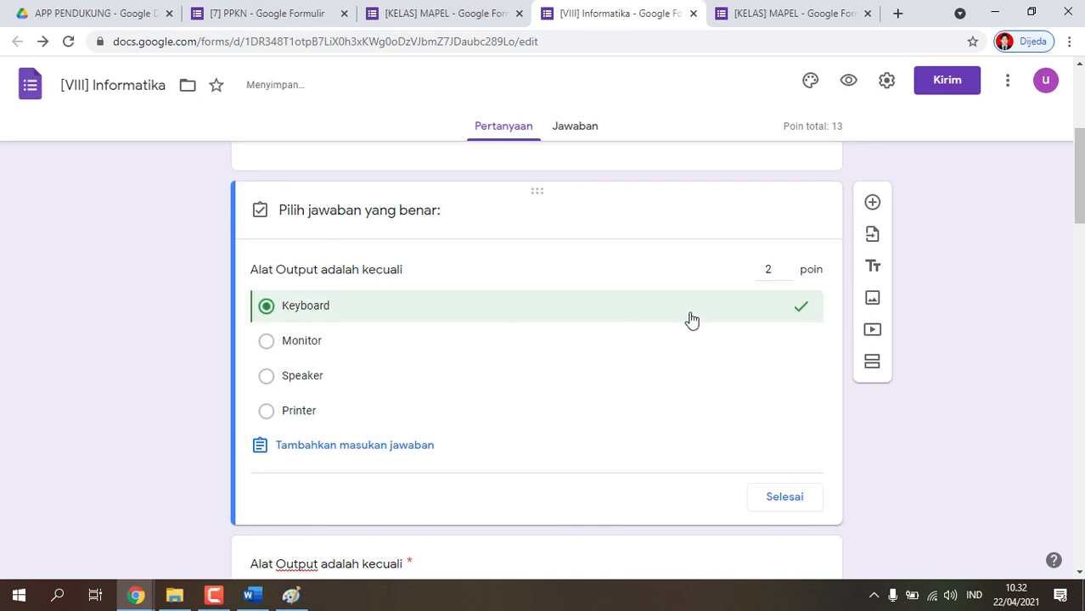
In the answer key of the second "Alat Output adalah kecuali" question, change the correct answer from Keyboard to Monitor.
drag(1082, 191, 1082, 245)
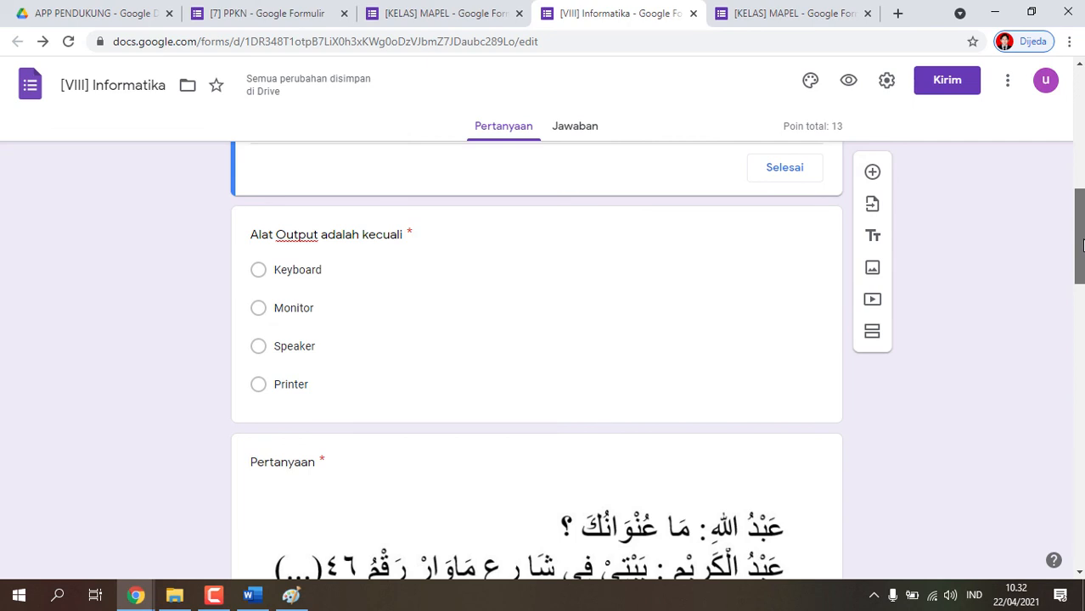
mouse_move(1083, 245)
mouse_down()
mouse_move(1084, 218)
mouse_move(1083, 238)
mouse_up()
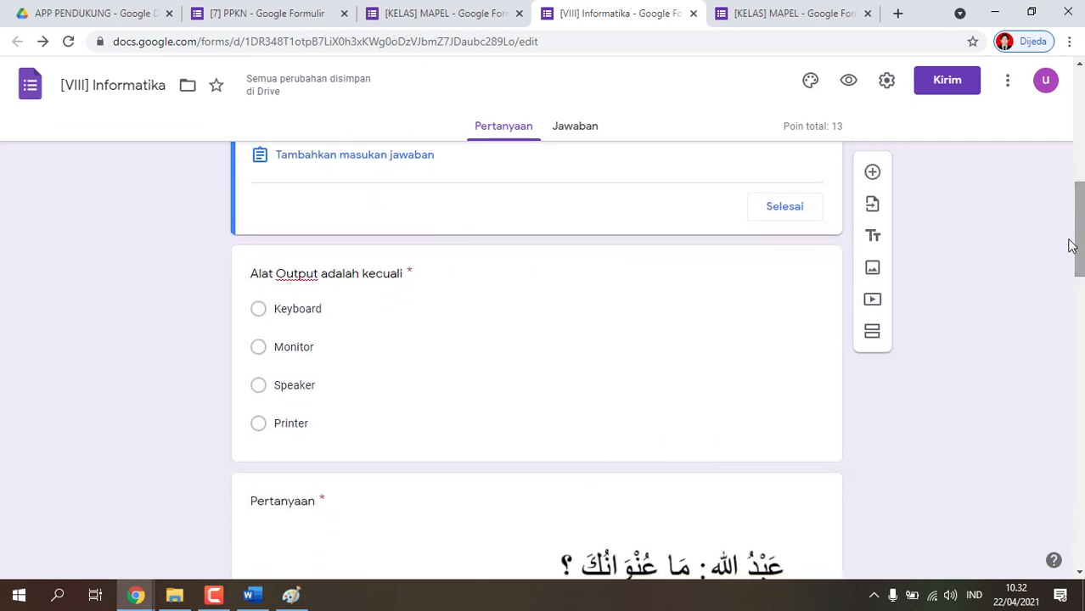
click(308, 307)
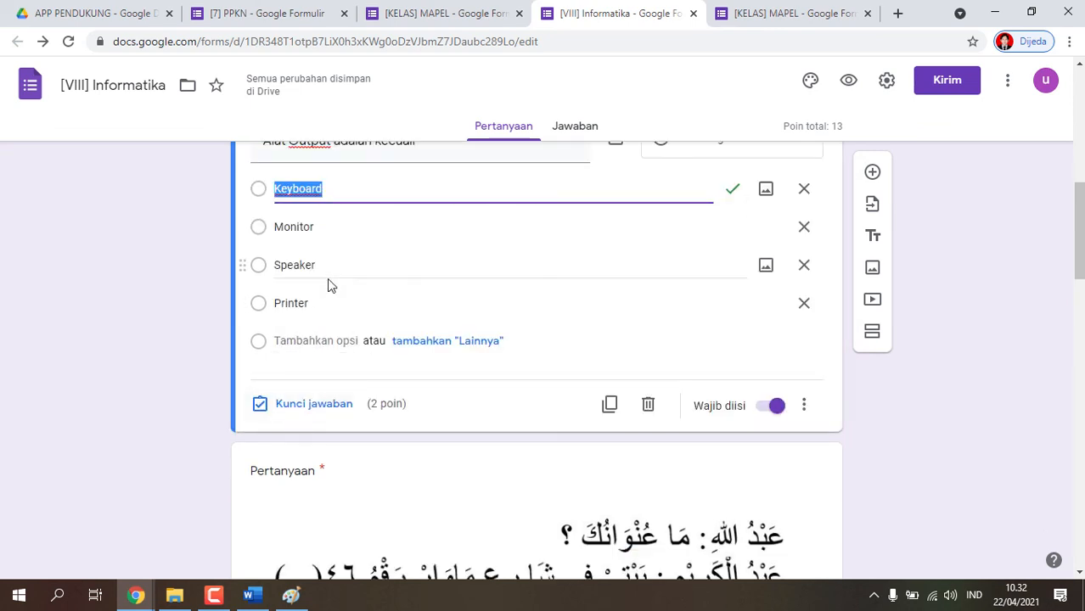
scroll(326, 283, up, 2)
scroll(332, 255, down, 3)
click(302, 331)
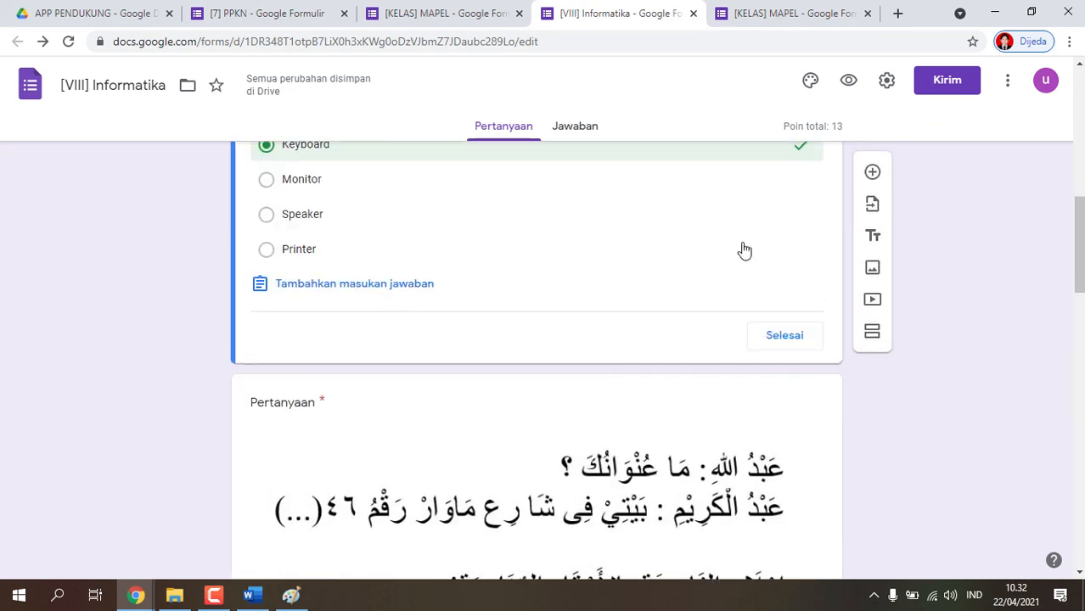
scroll(661, 281, up, 1)
click(275, 223)
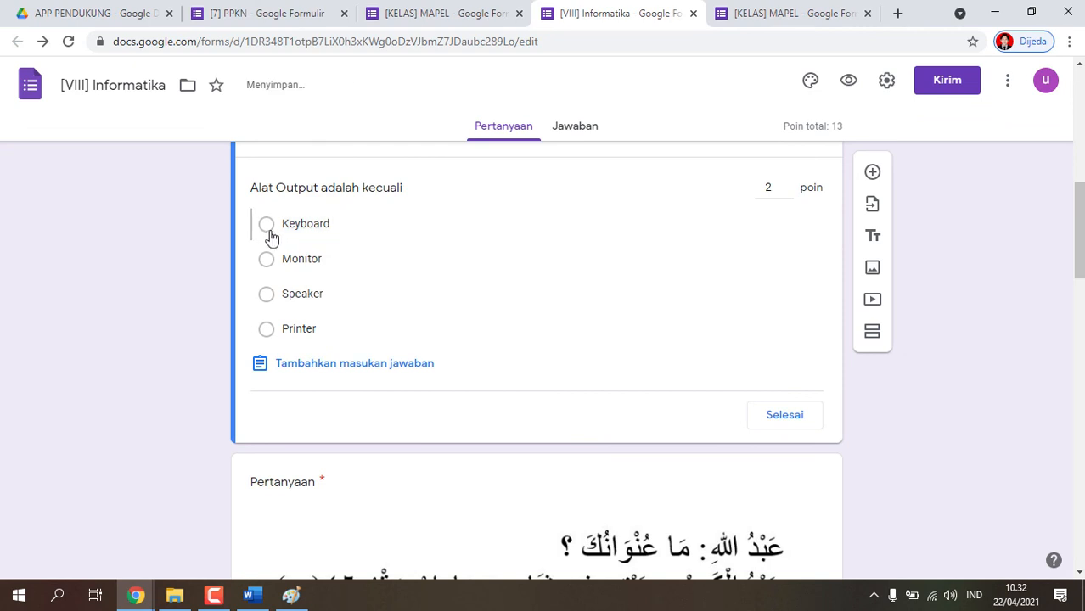
click(277, 272)
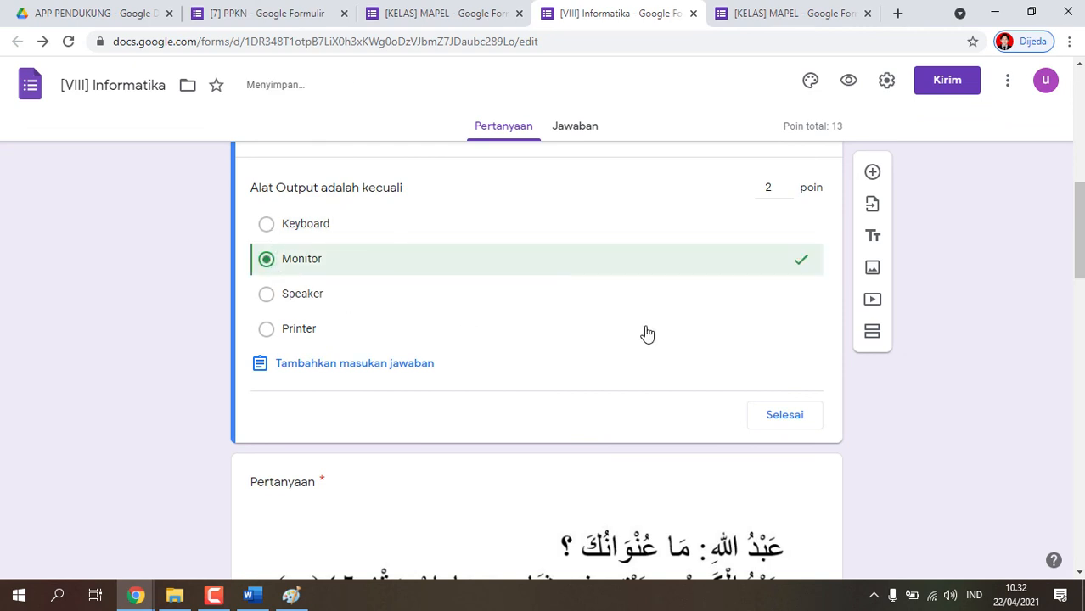
Set Keyboard as the only correct answer of the second "Alat Output adalah kecuali" question and finish its answer key.
click(297, 228)
click(276, 263)
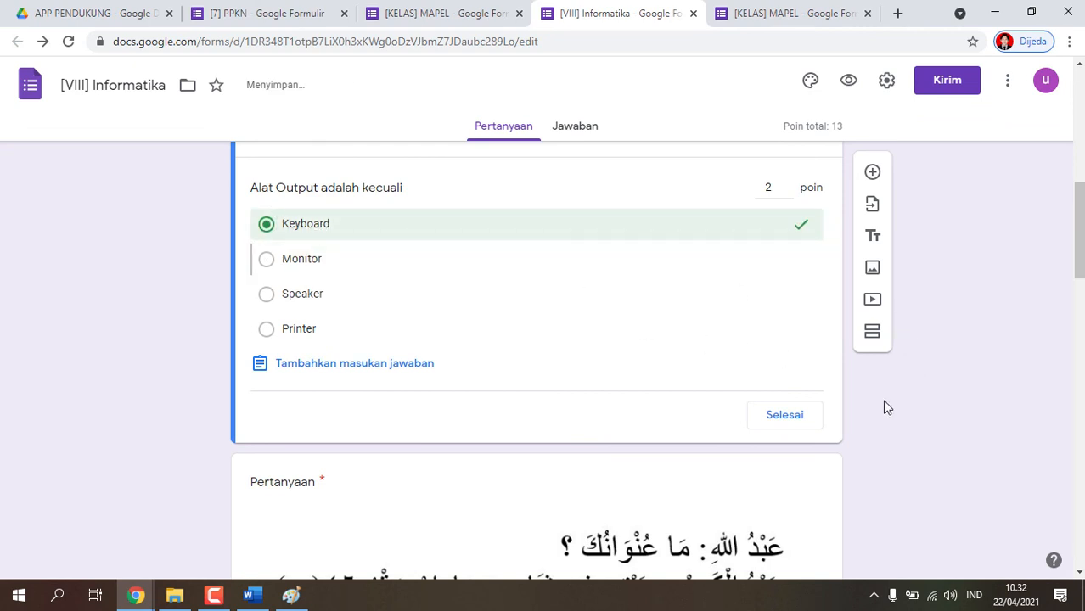
click(770, 416)
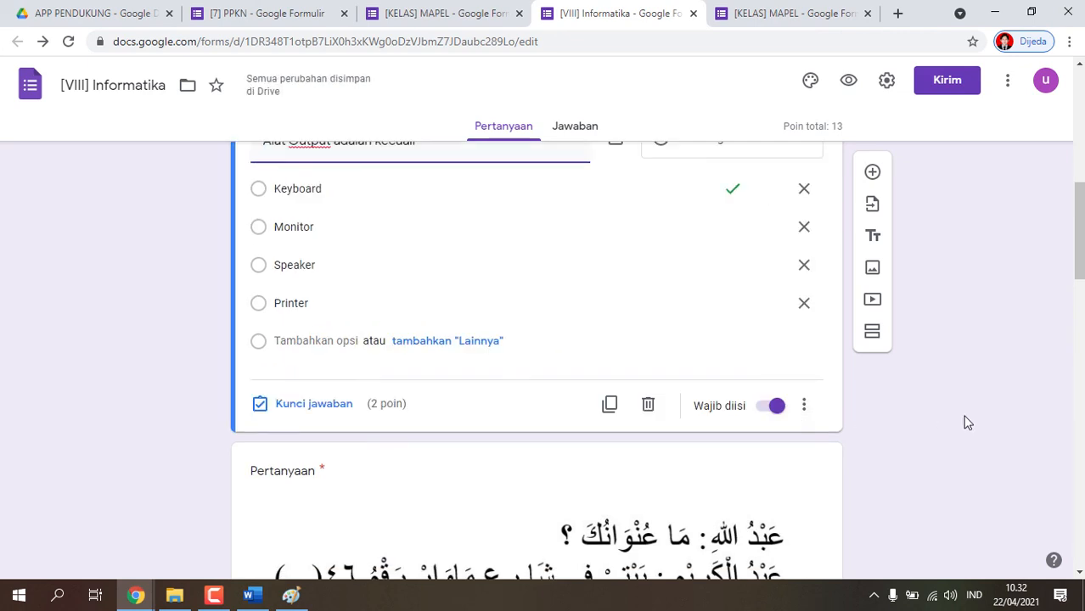
Clear D as the correct answer of the Arabic address dialogue image question and close its answer key.
scroll(967, 422, up, 1)
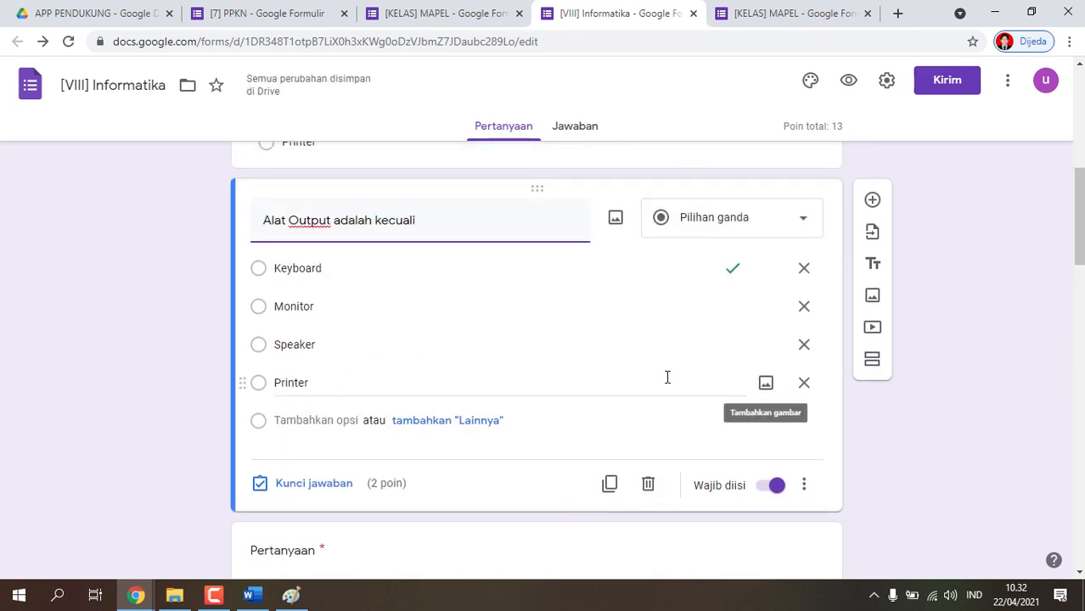
scroll(332, 292, up, 1)
scroll(332, 308, down, 2)
scroll(334, 310, up, 1)
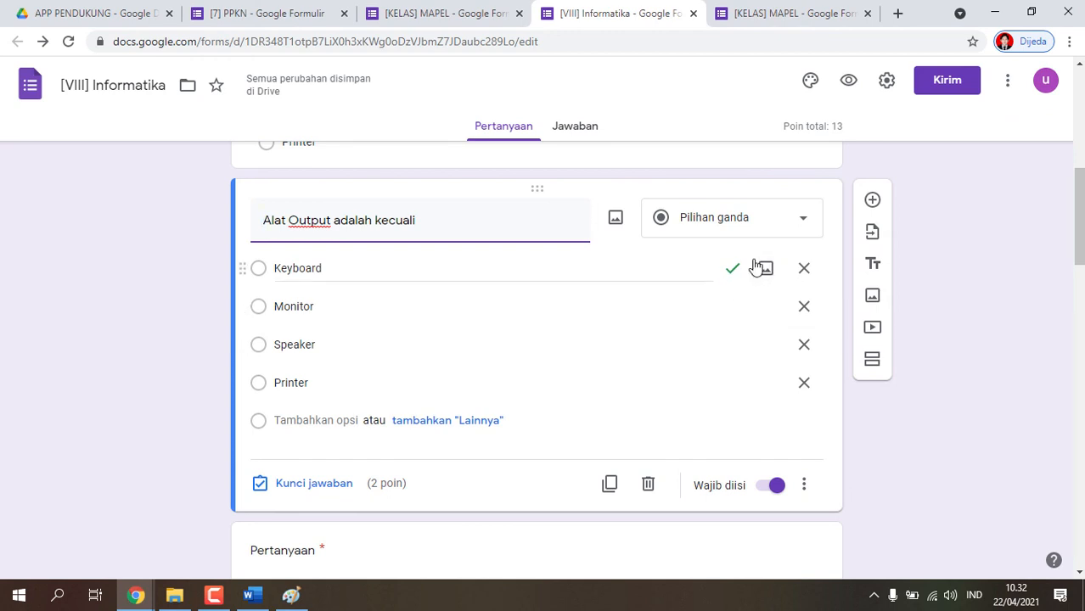
scroll(748, 265, down, 2)
scroll(749, 265, down, 8)
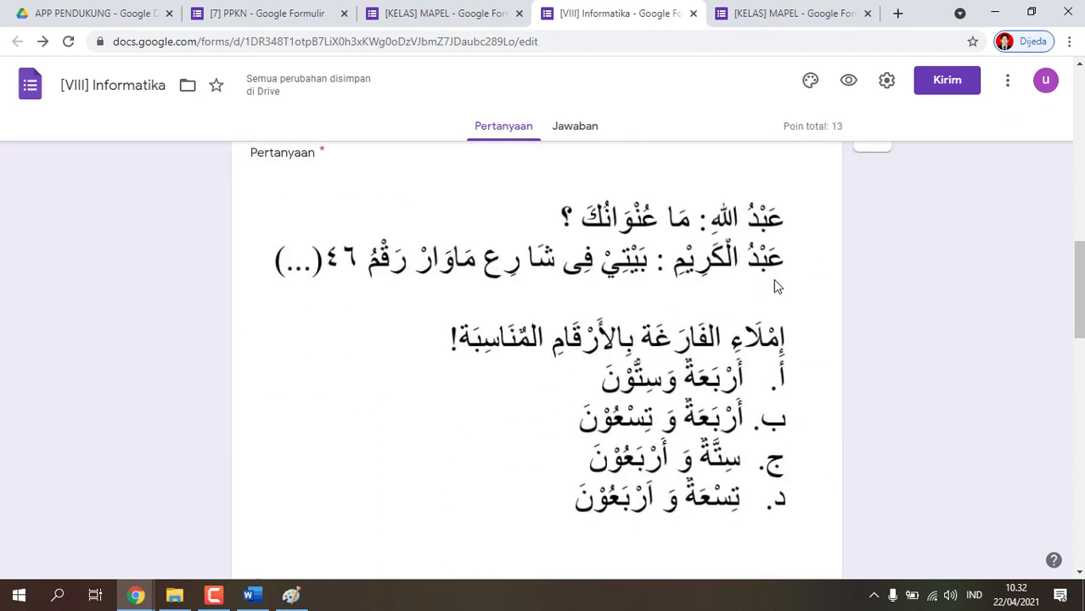
scroll(392, 300, up, 1)
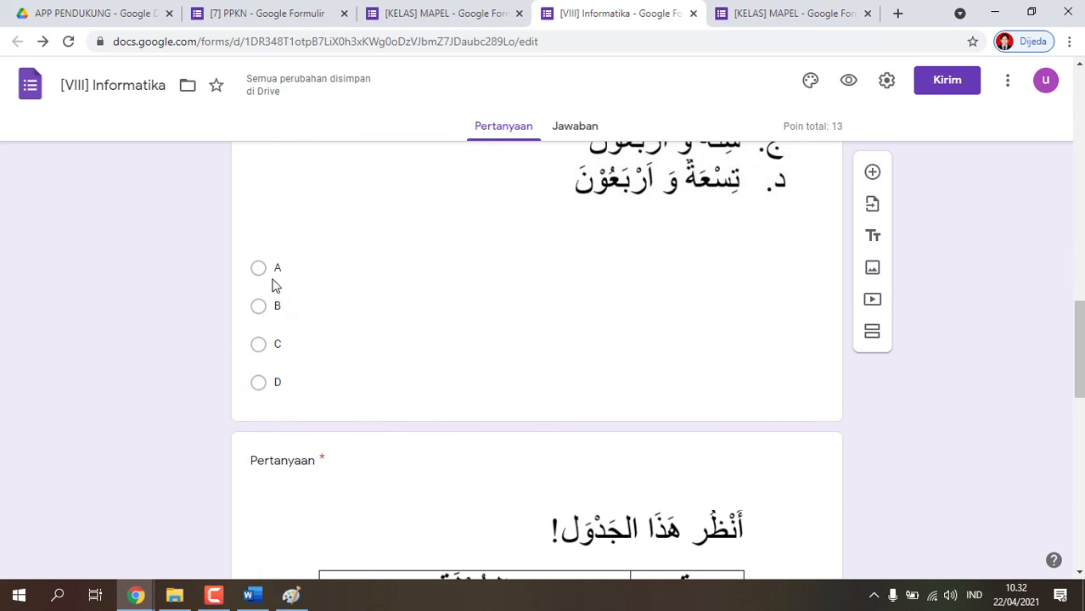
click(486, 309)
scroll(334, 317, down, 1)
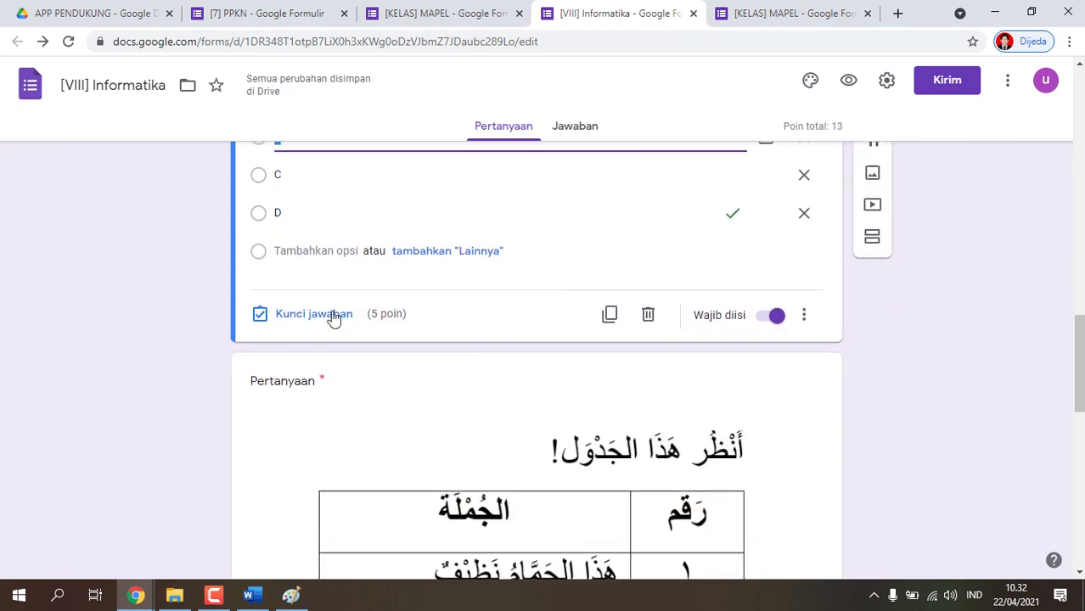
click(285, 313)
scroll(624, 356, down, 3)
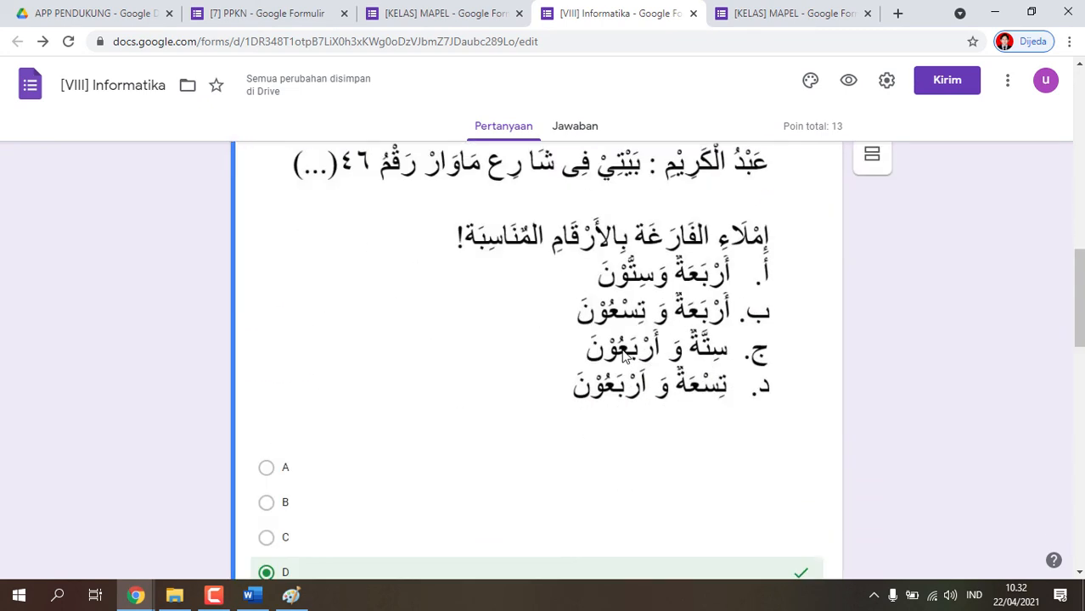
scroll(560, 353, down, 4)
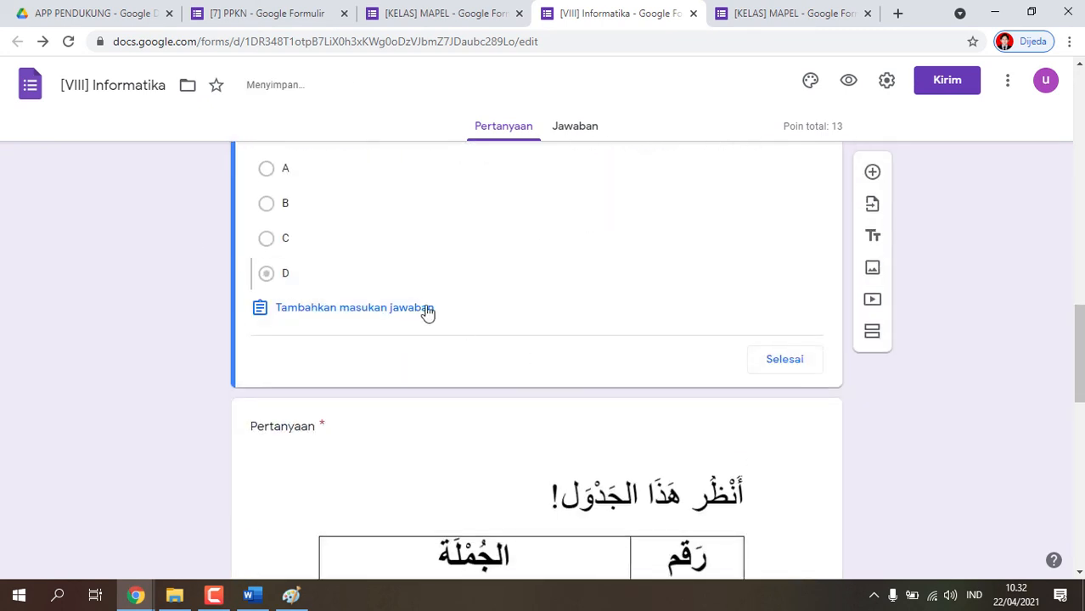
click(784, 361)
Reopen the Arabic address dialogue question's answer key, mark D as the correct answer and finish the key.
scroll(570, 357, down, 7)
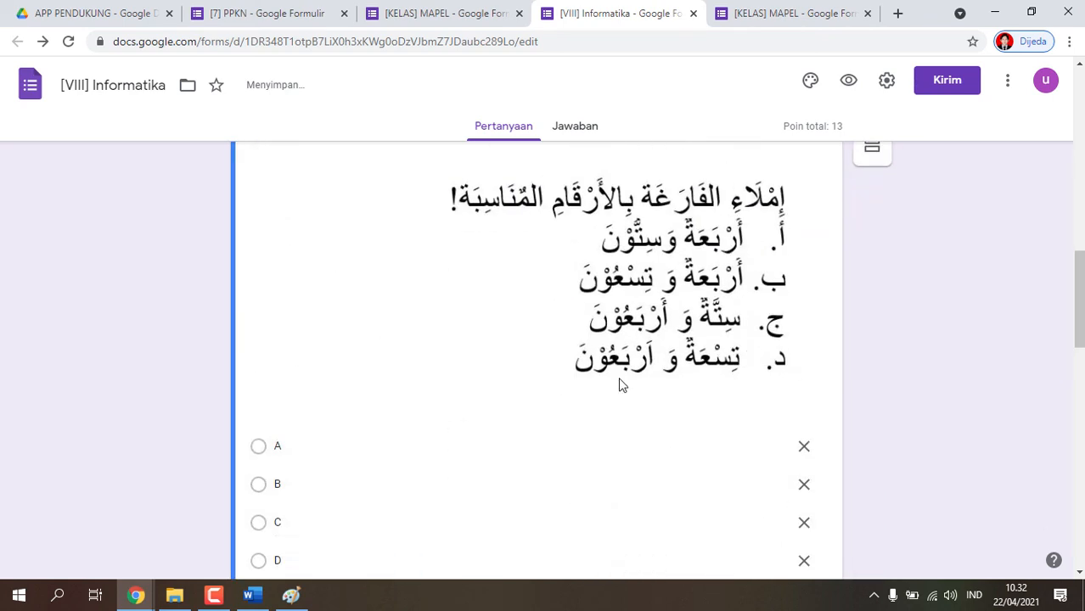
scroll(315, 369, up, 1)
click(313, 425)
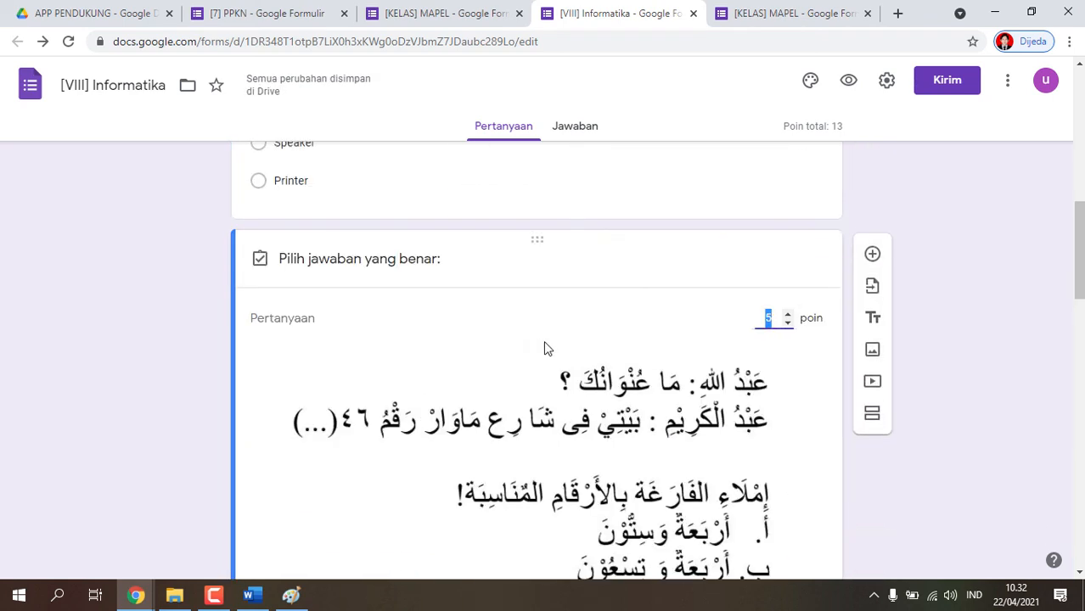
scroll(544, 344, down, 7)
scroll(282, 360, up, 1)
click(281, 356)
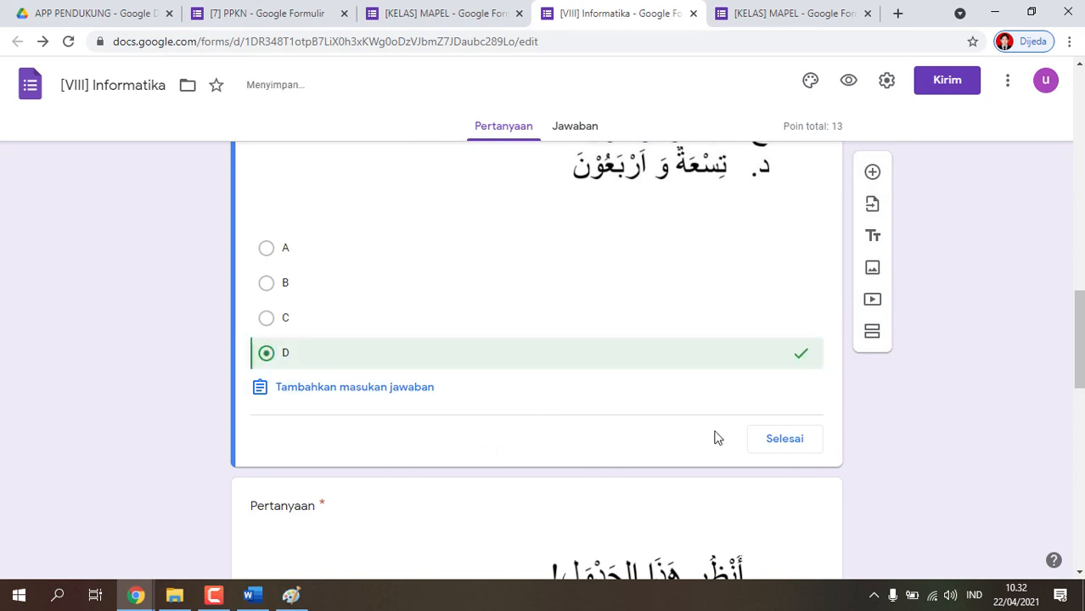
click(789, 440)
Examine the Arabic table image question's options and marked answer, and look back over the preceding Arabic address dialogue question.
scroll(515, 414, down, 7)
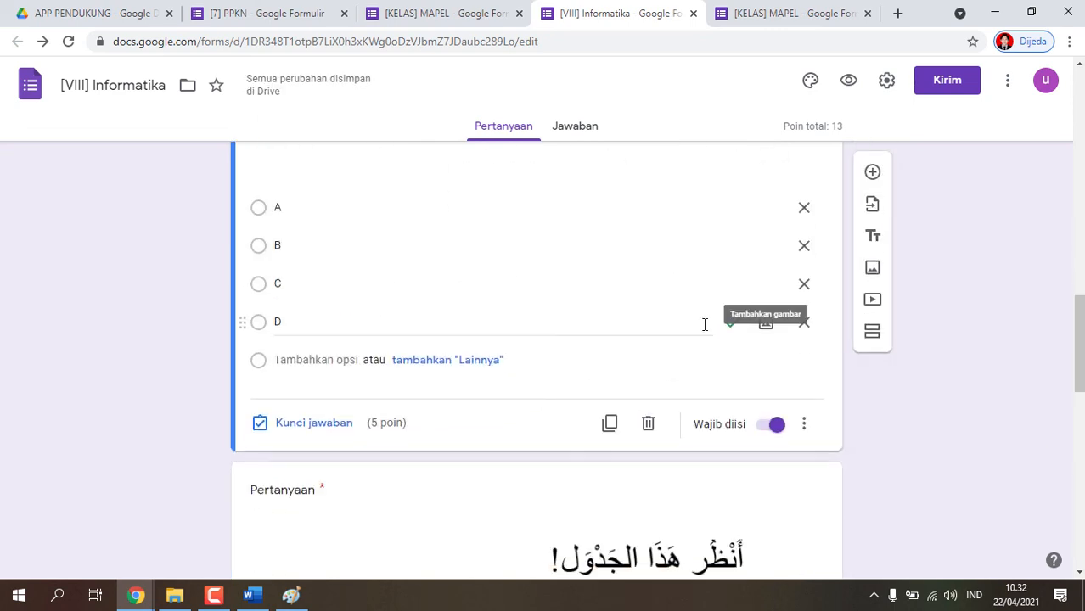
scroll(956, 373, down, 10)
scroll(957, 375, down, 3)
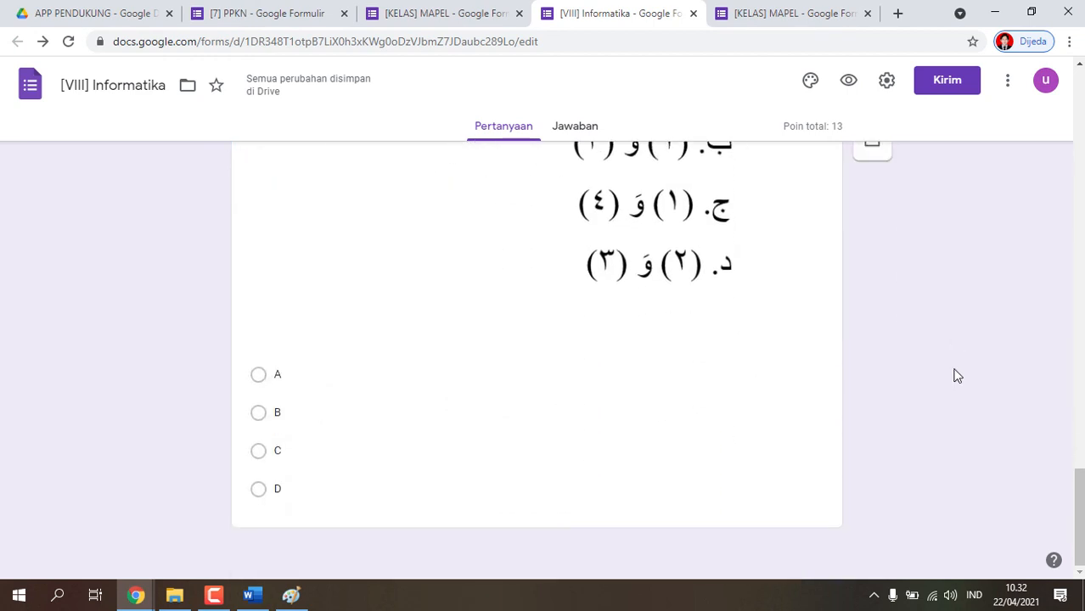
click(528, 284)
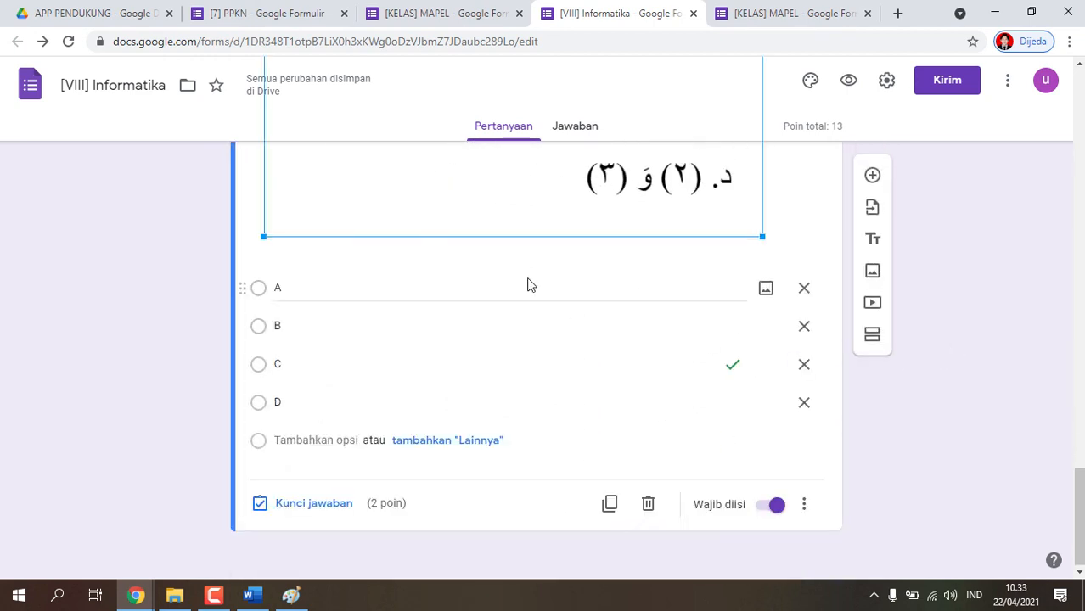
click(1010, 320)
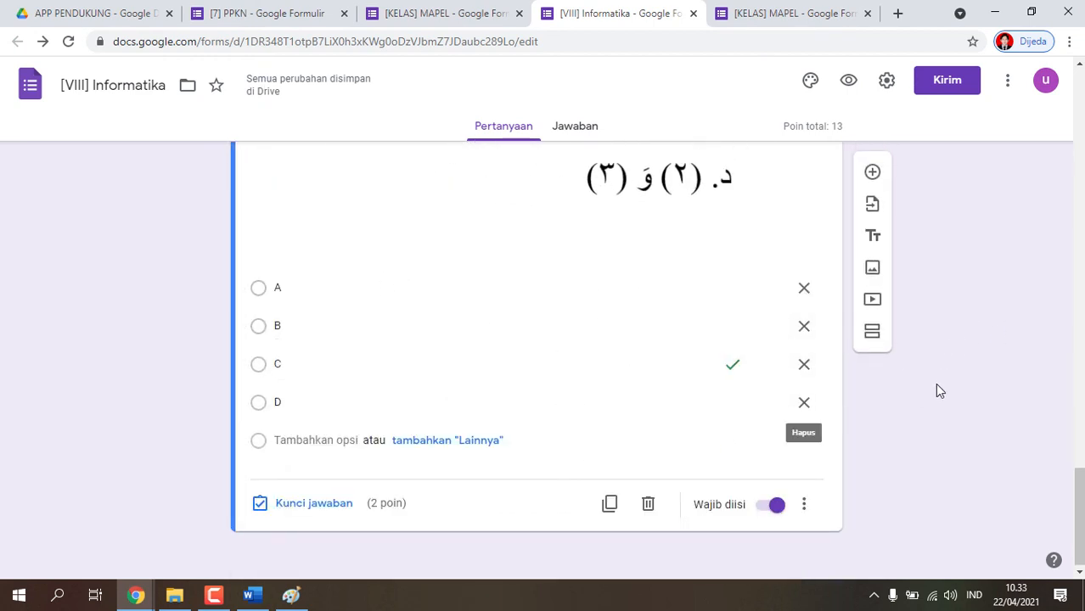
scroll(978, 365, up, 9)
scroll(976, 359, up, 6)
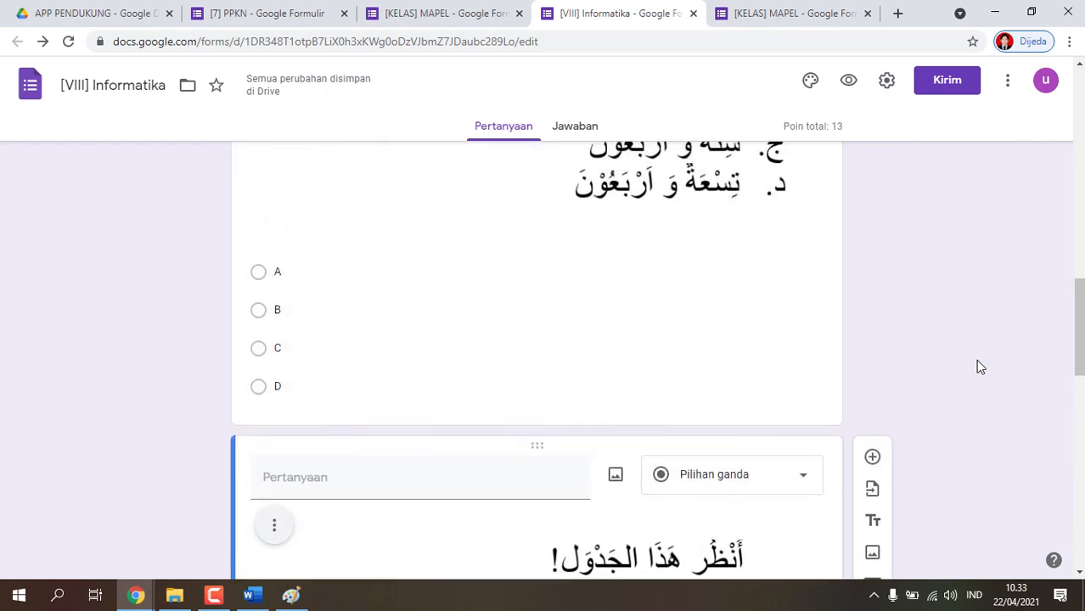
scroll(976, 359, down, 3)
scroll(821, 335, up, 3)
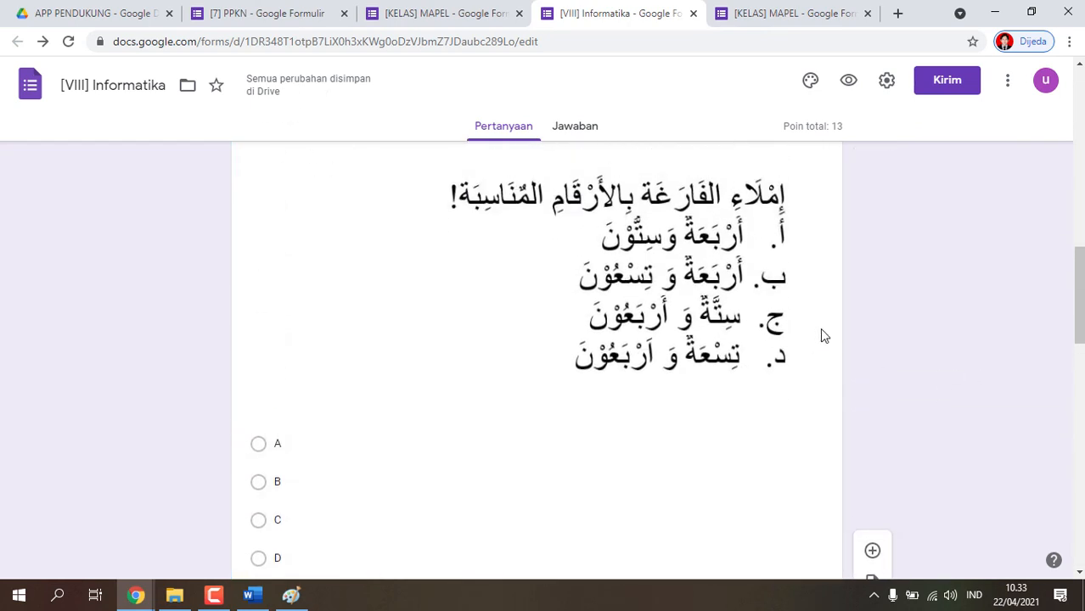
scroll(824, 335, down, 2)
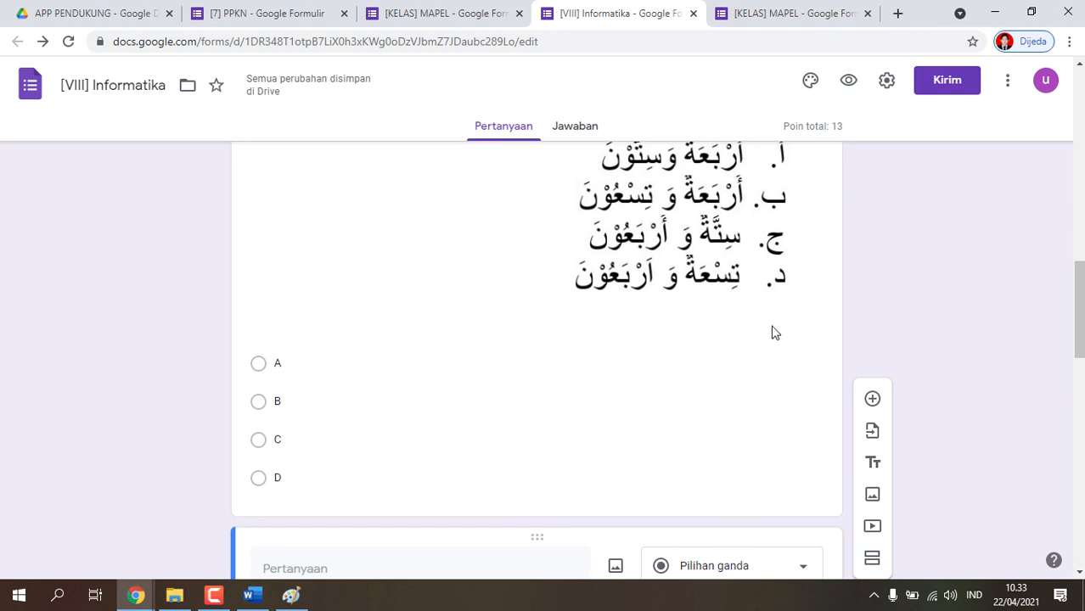
scroll(509, 310, down, 6)
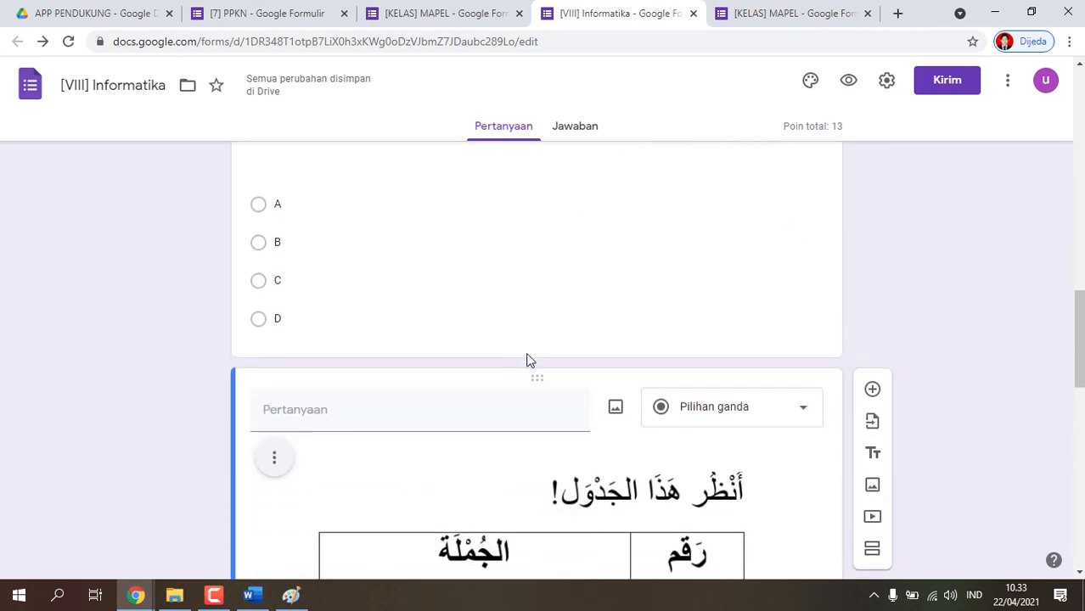
scroll(276, 330, up, 4)
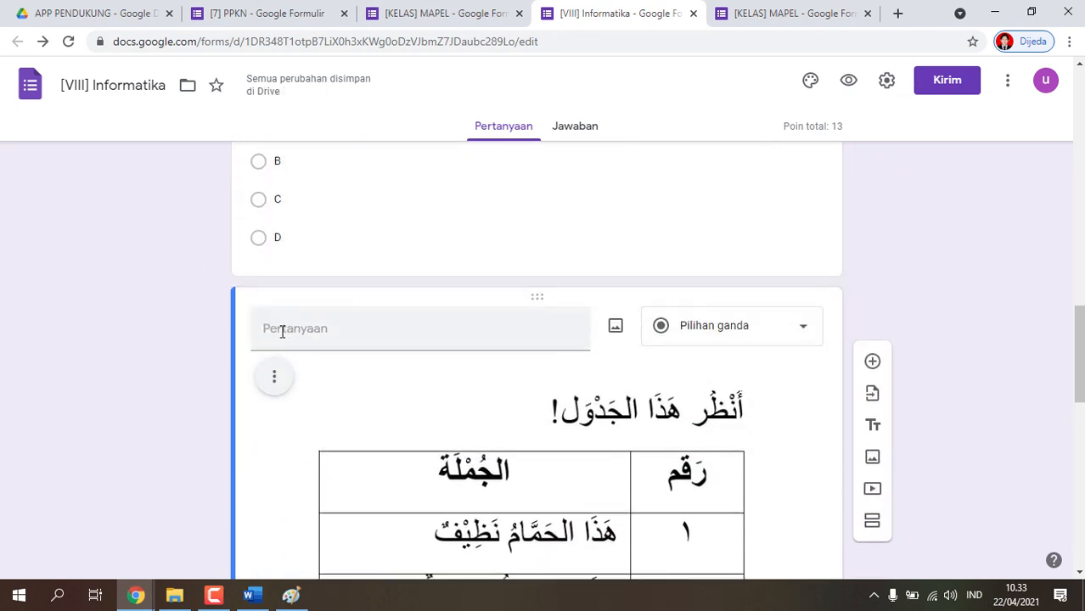
Look back over the form's questions, from the title and Alat Input question down to the Arabic table image question.
scroll(552, 310, up, 10)
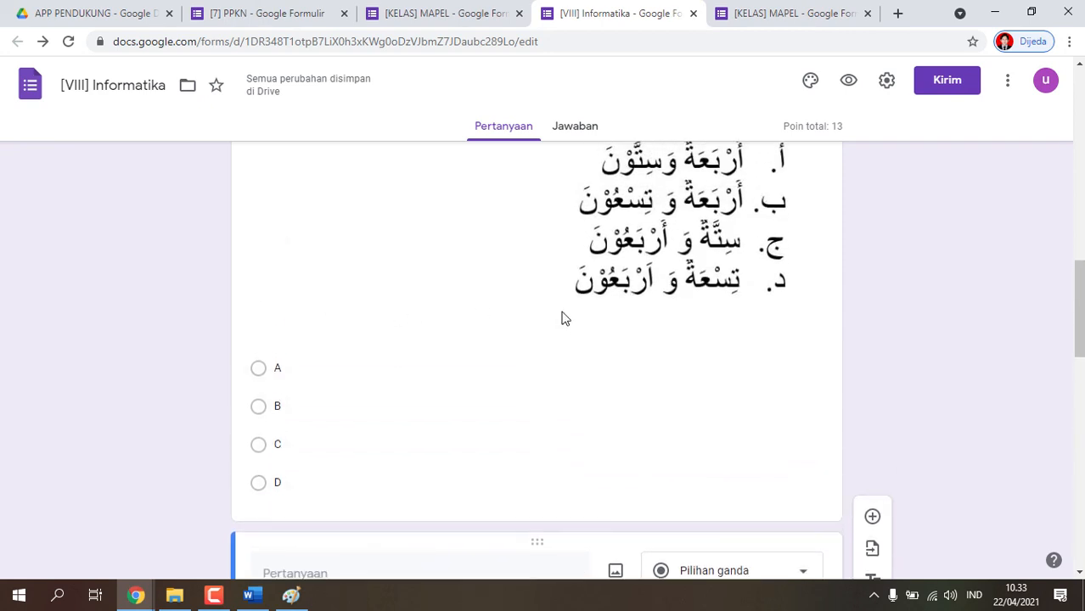
scroll(594, 301, up, 1)
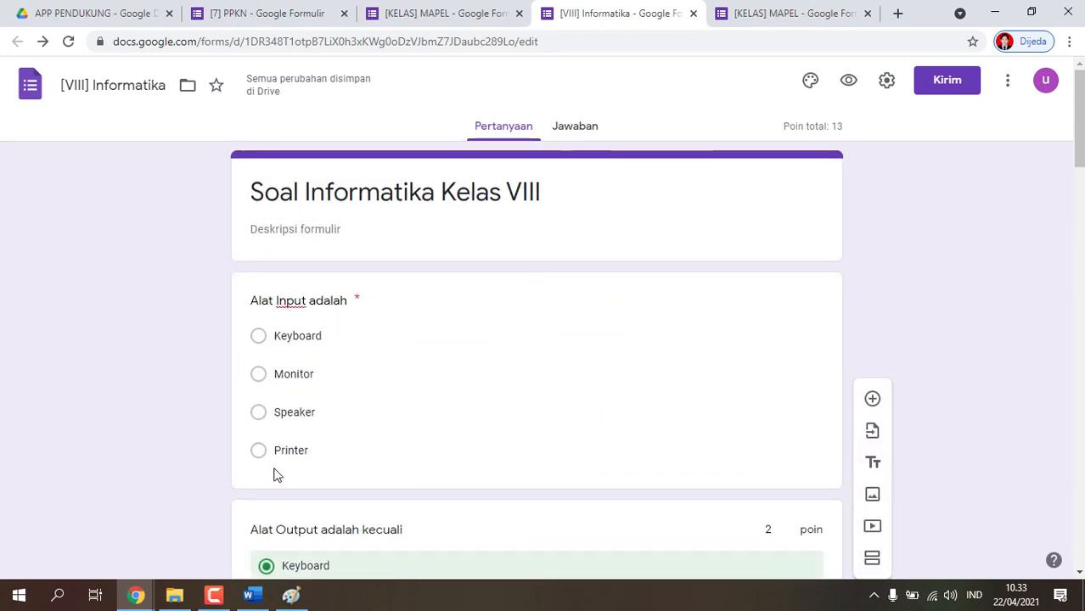
scroll(421, 427, down, 3)
scroll(422, 427, up, 5)
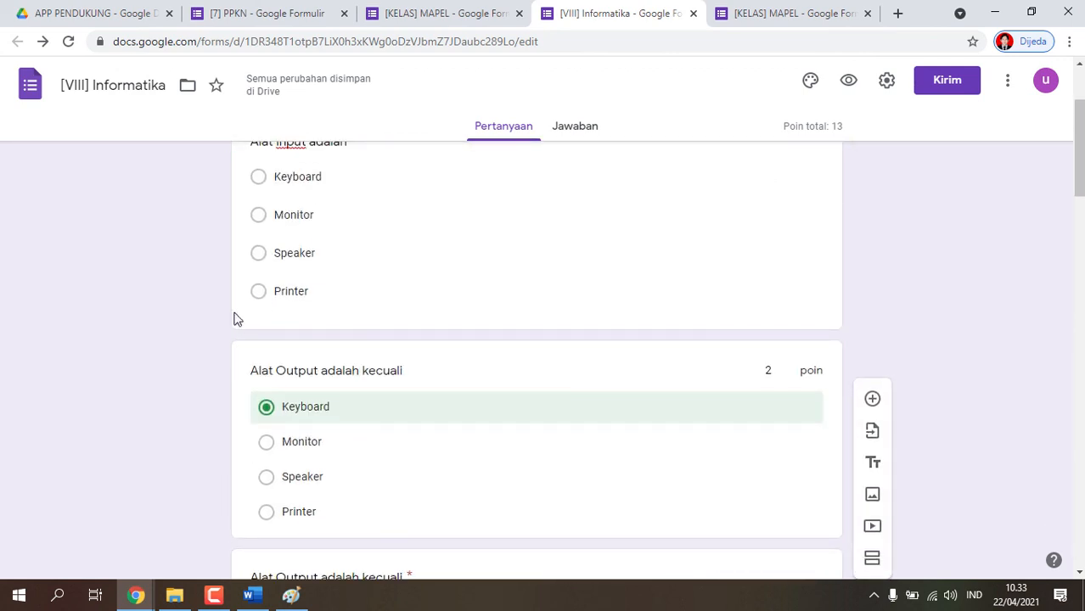
scroll(237, 344, up, 1)
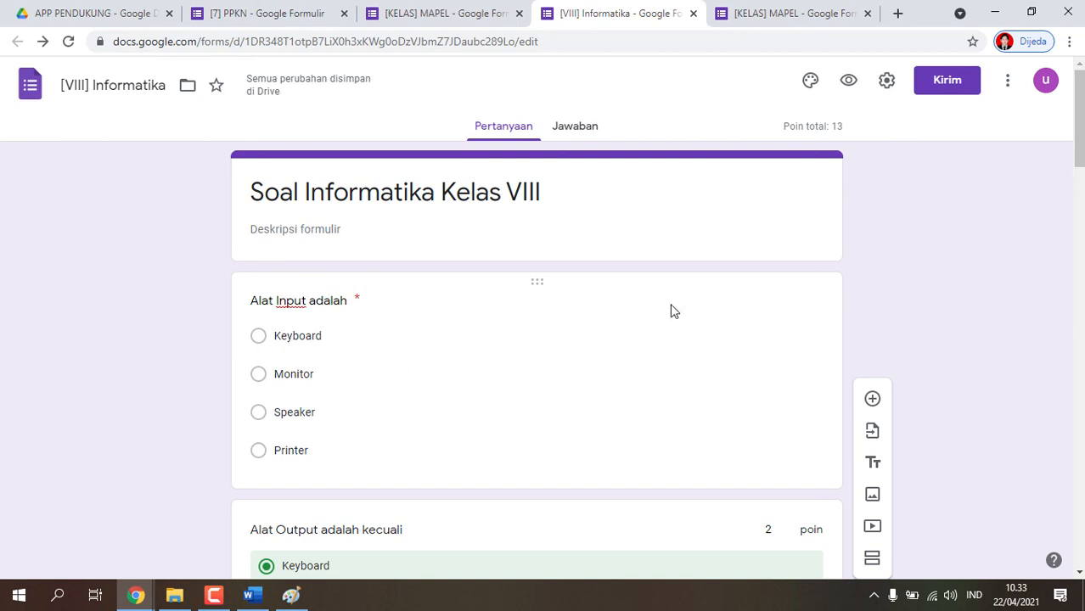
scroll(543, 443, down, 2)
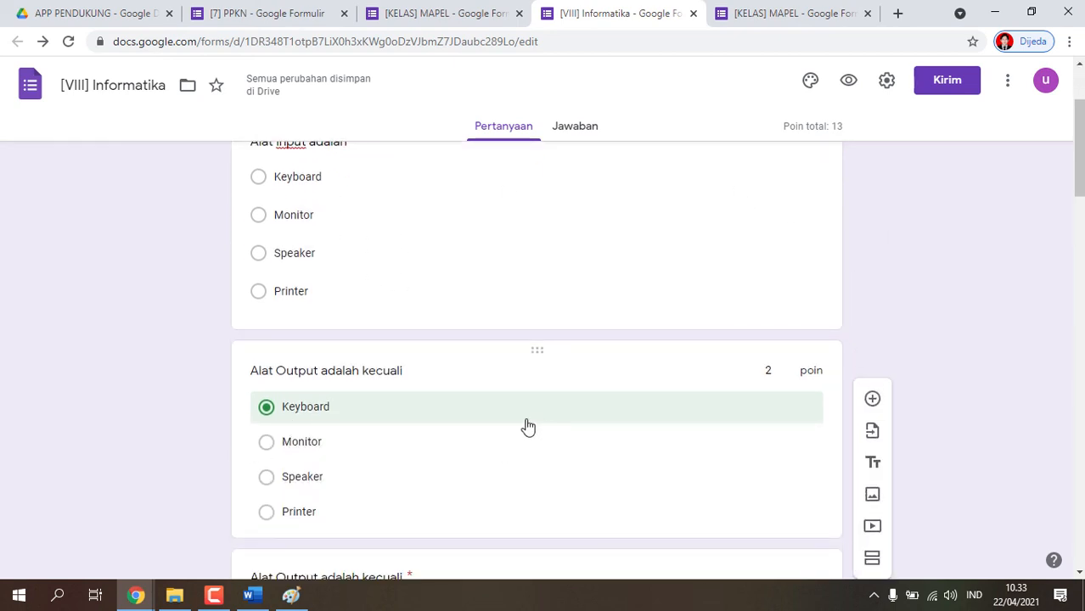
scroll(450, 422, down, 3)
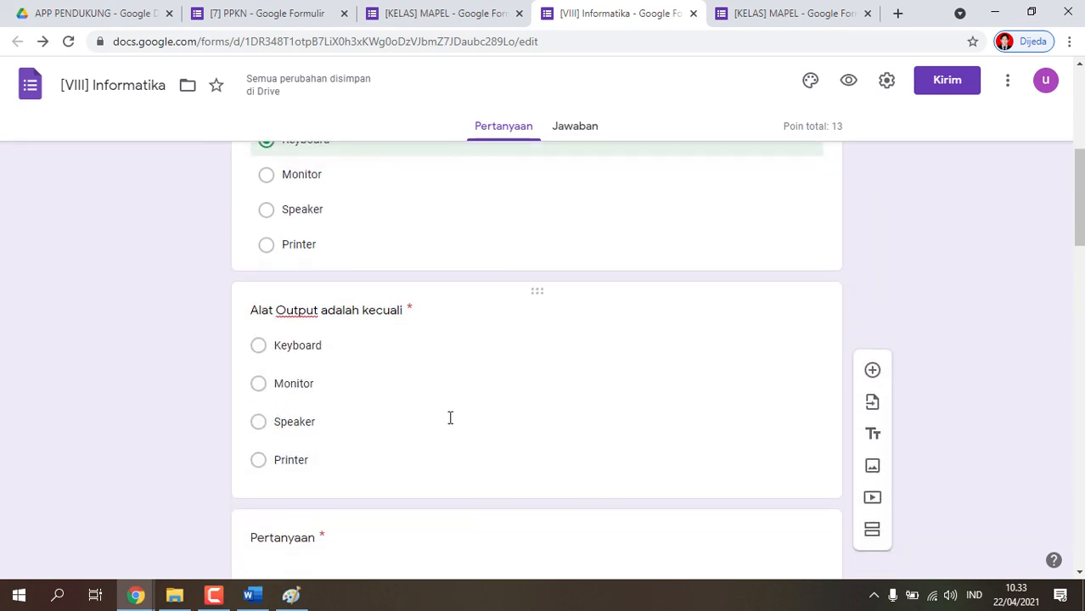
scroll(318, 250, up, 3)
scroll(528, 382, down, 5)
scroll(531, 382, down, 11)
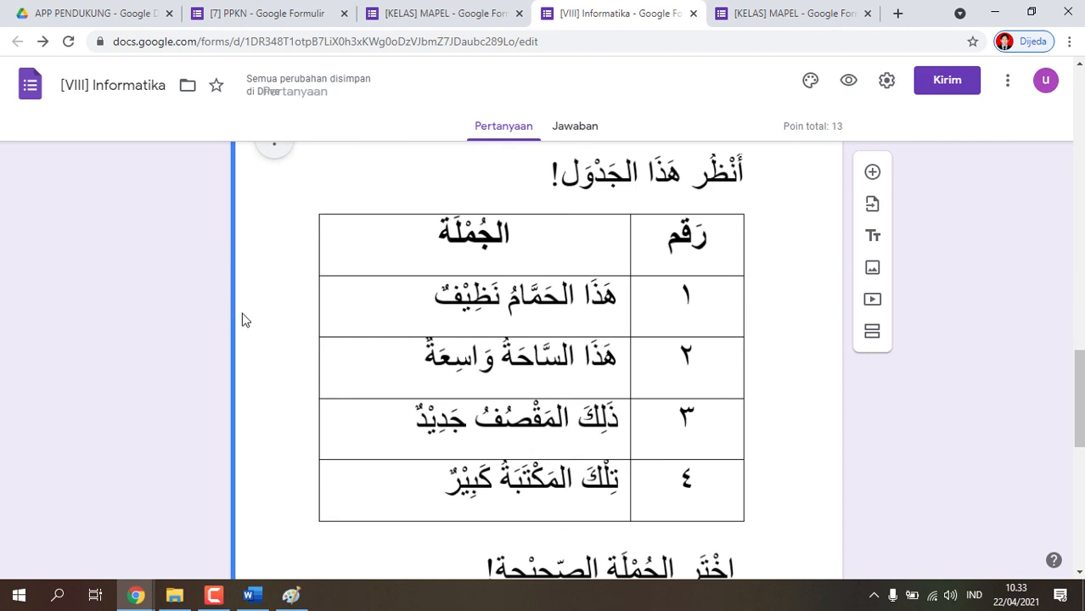
scroll(242, 320, up, 10)
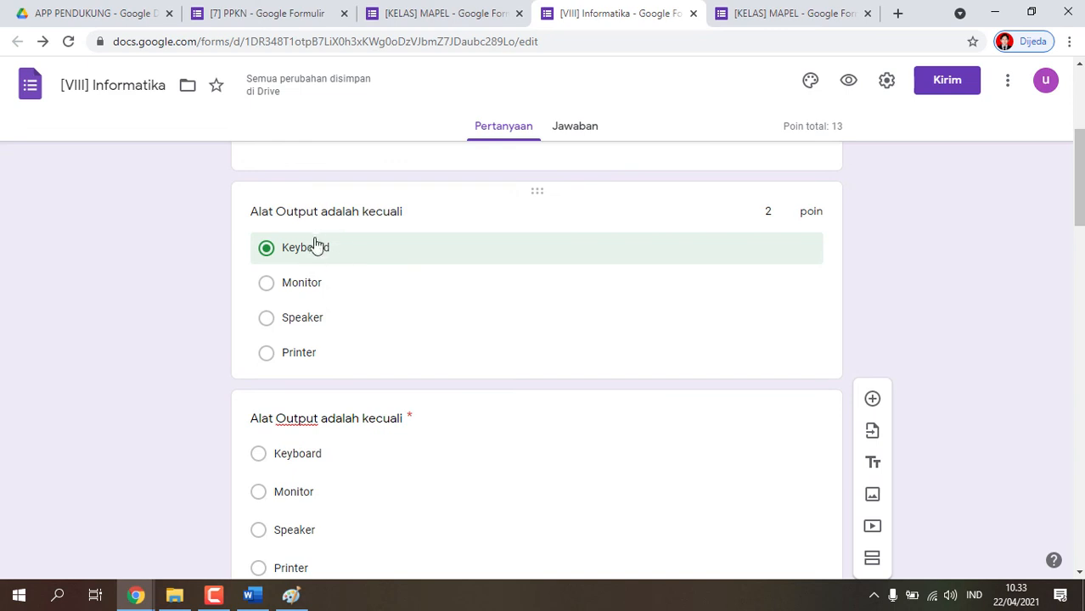
Finish the open answer key of the first "Alat Output adalah kecuali" question, keeping Keyboard as the correct answer.
scroll(399, 327, up, 2)
scroll(410, 351, down, 2)
click(440, 264)
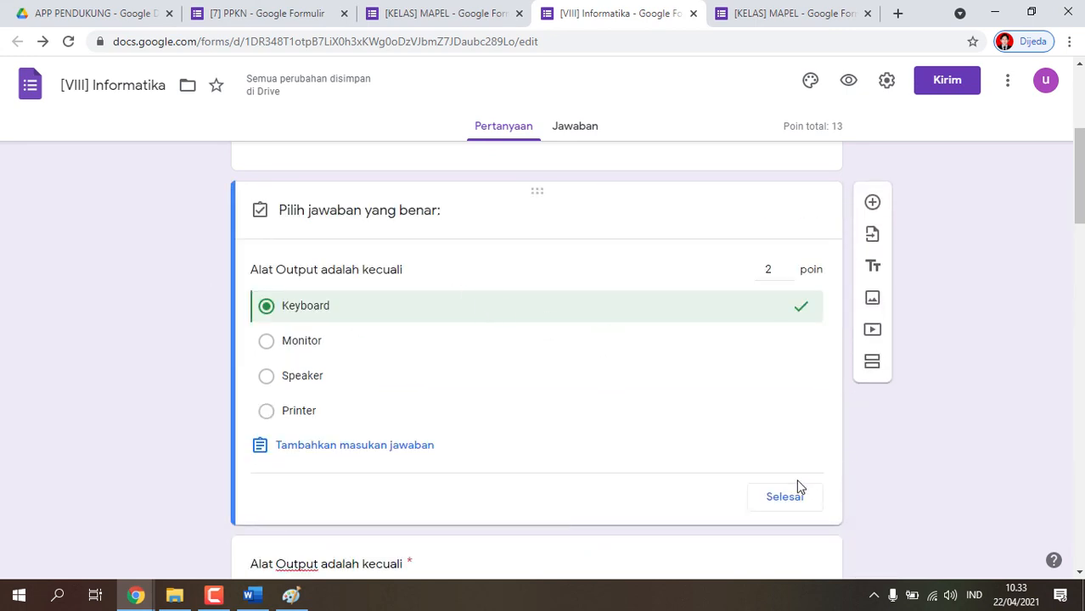
click(786, 506)
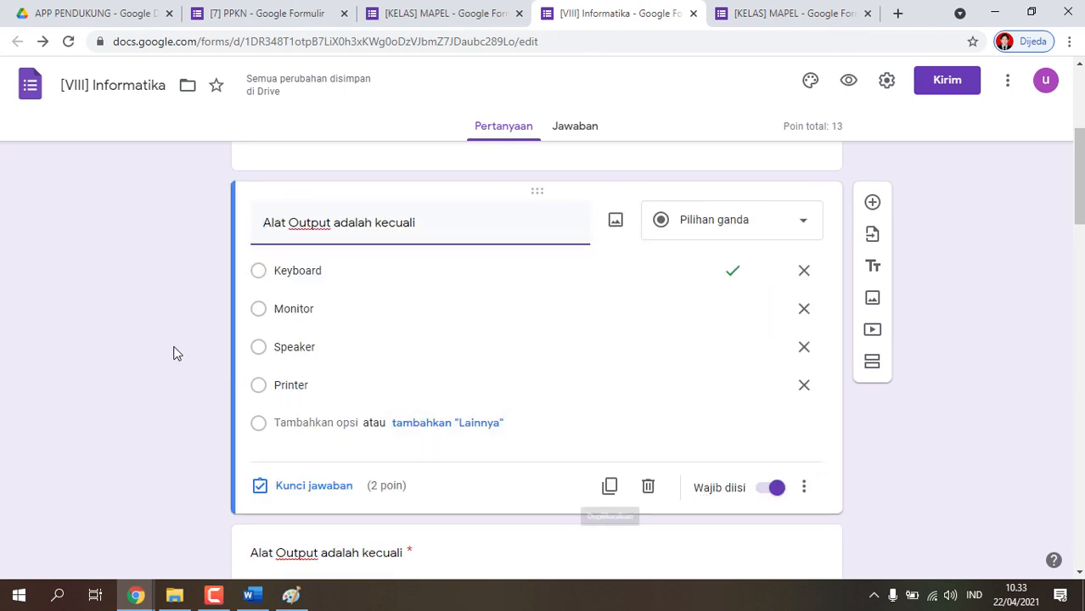
click(131, 337)
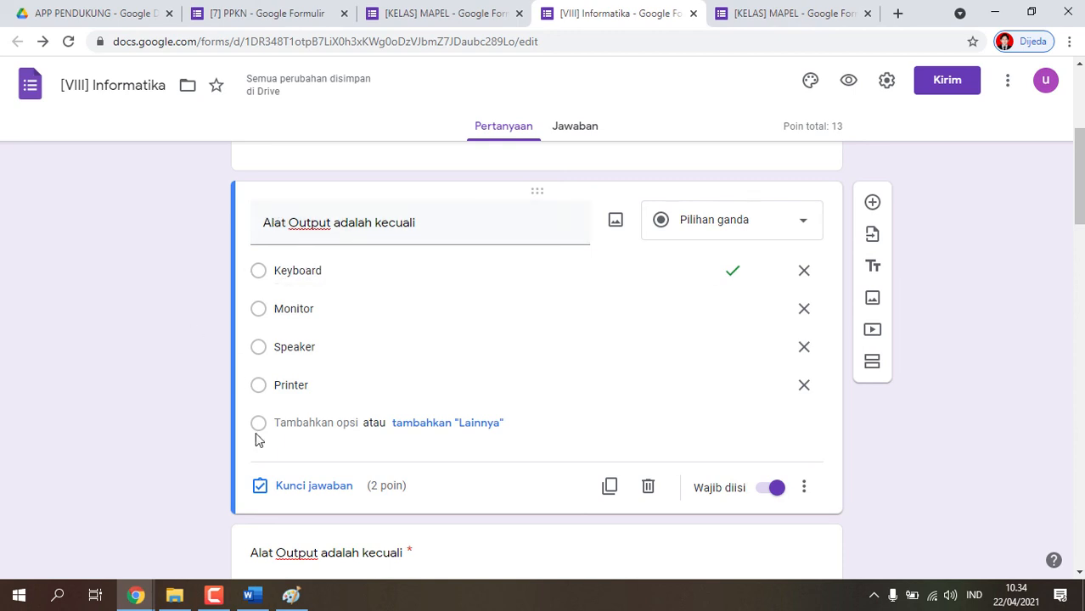
Check the marked answers of the Alat Input question, both Alat Output questions and the Arabic address dialogue question in turn.
scroll(724, 417, up, 3)
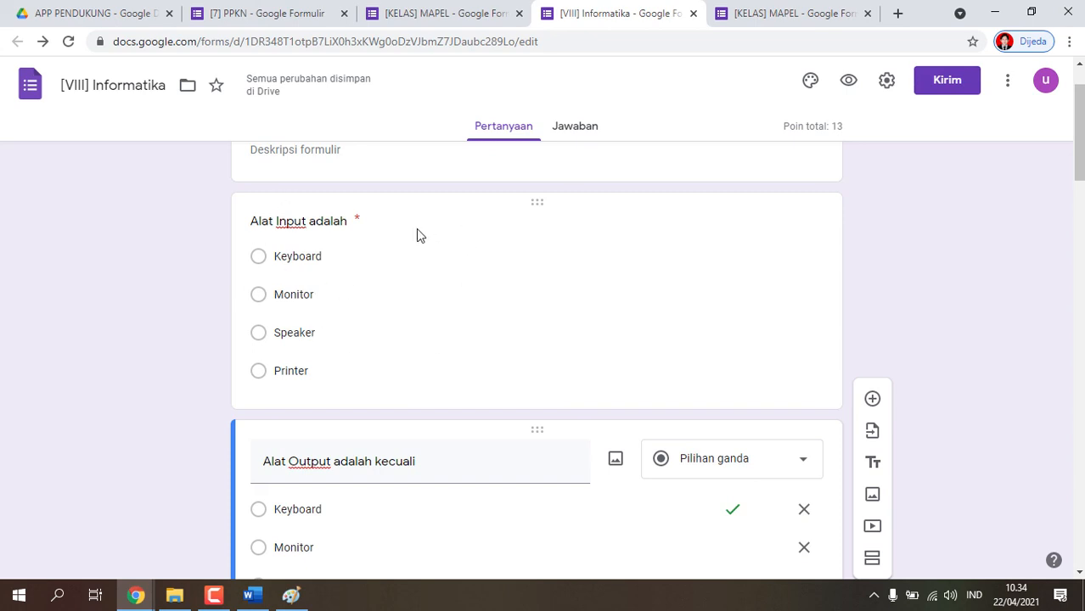
click(588, 312)
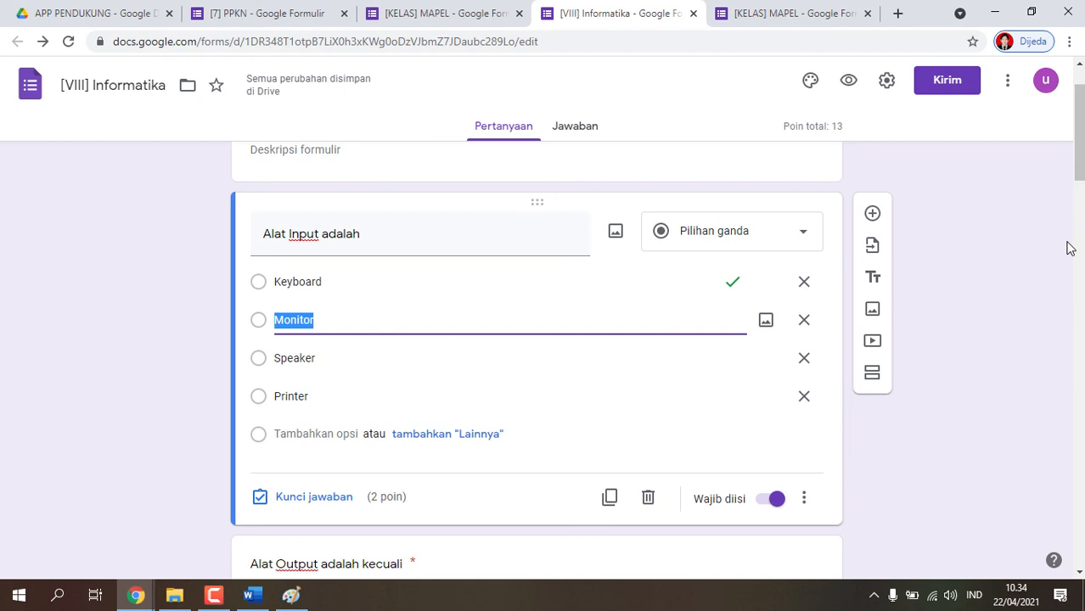
scroll(886, 184, up, 1)
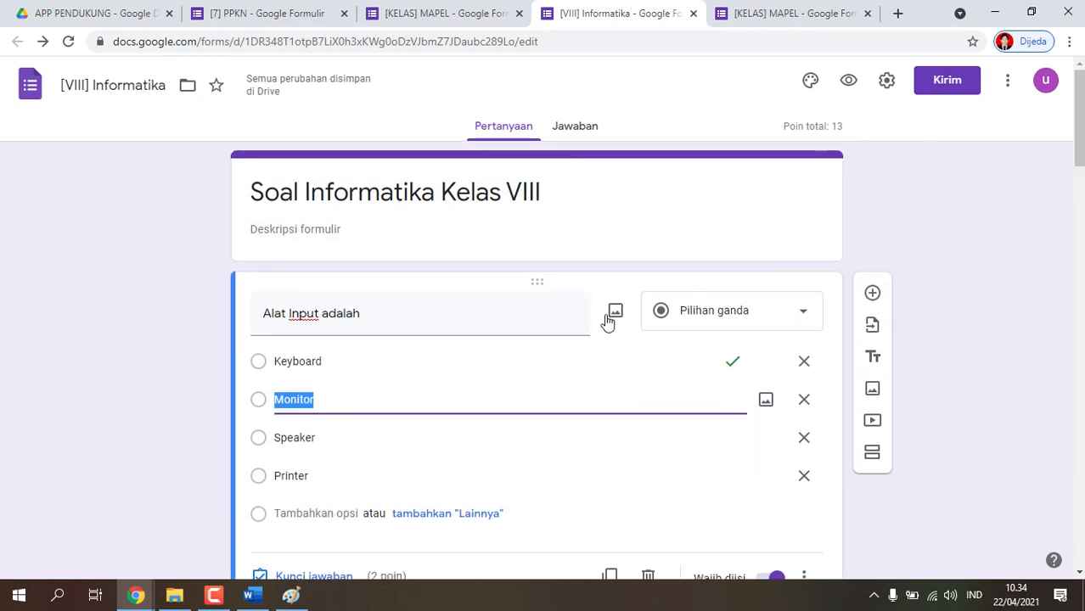
scroll(627, 338, down, 6)
scroll(626, 338, up, 1)
click(531, 245)
scroll(634, 371, down, 2)
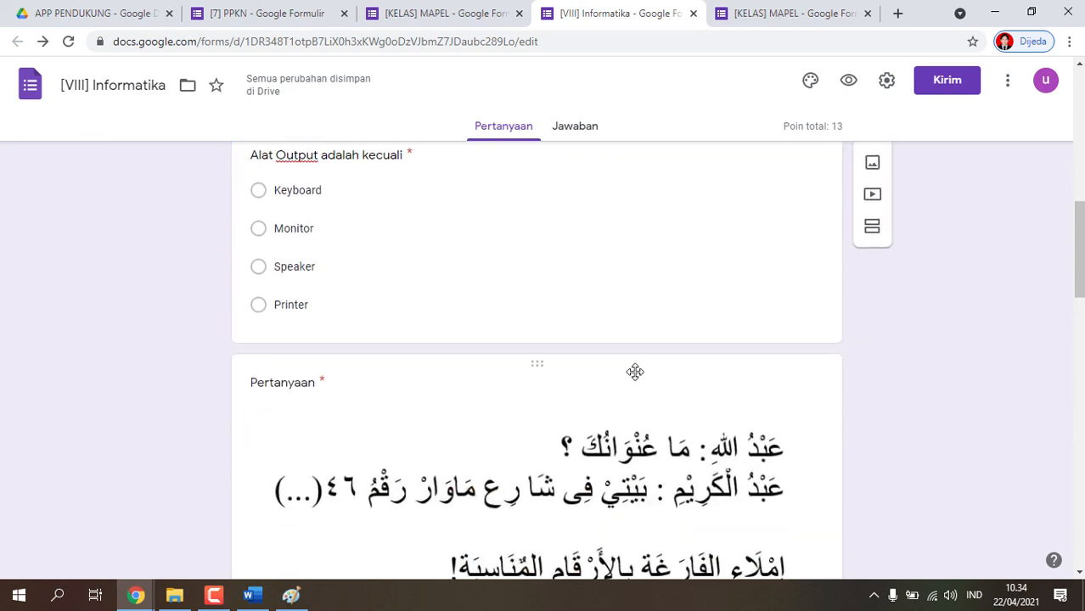
scroll(510, 341, up, 1)
click(510, 341)
scroll(511, 342, down, 2)
click(454, 423)
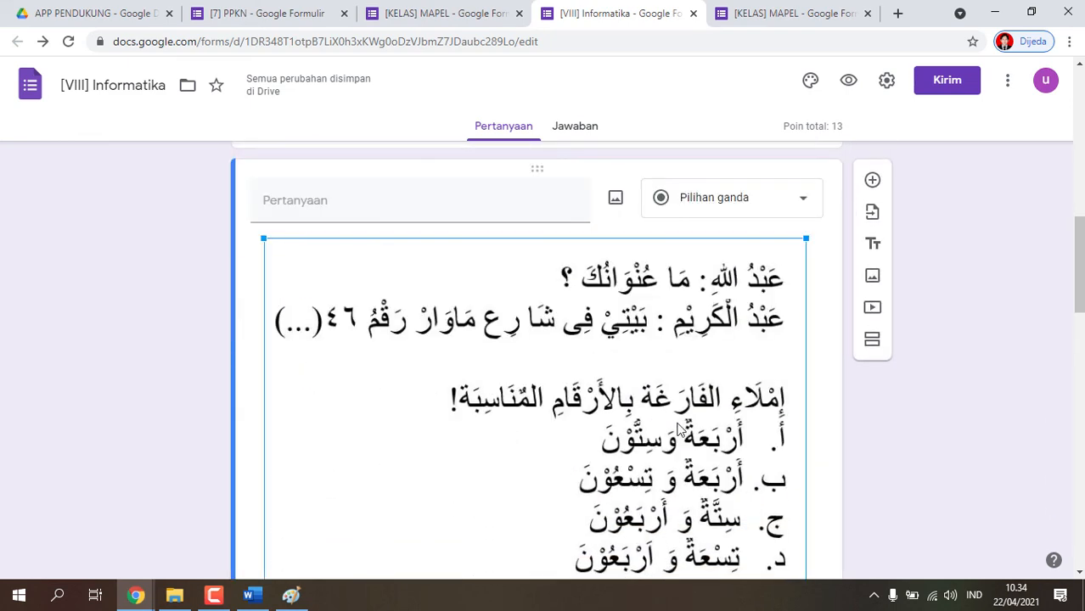
Examine the Arabic table image question at the end of the form, including its table, answer choices and options A to D.
scroll(716, 427, down, 6)
scroll(716, 426, down, 5)
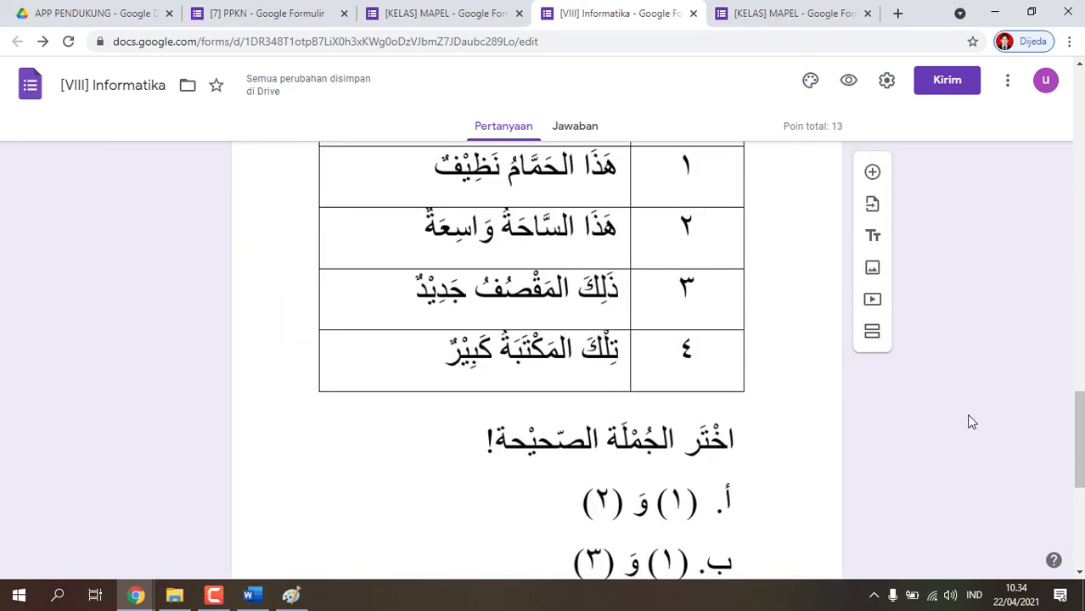
drag(1079, 440, 1079, 514)
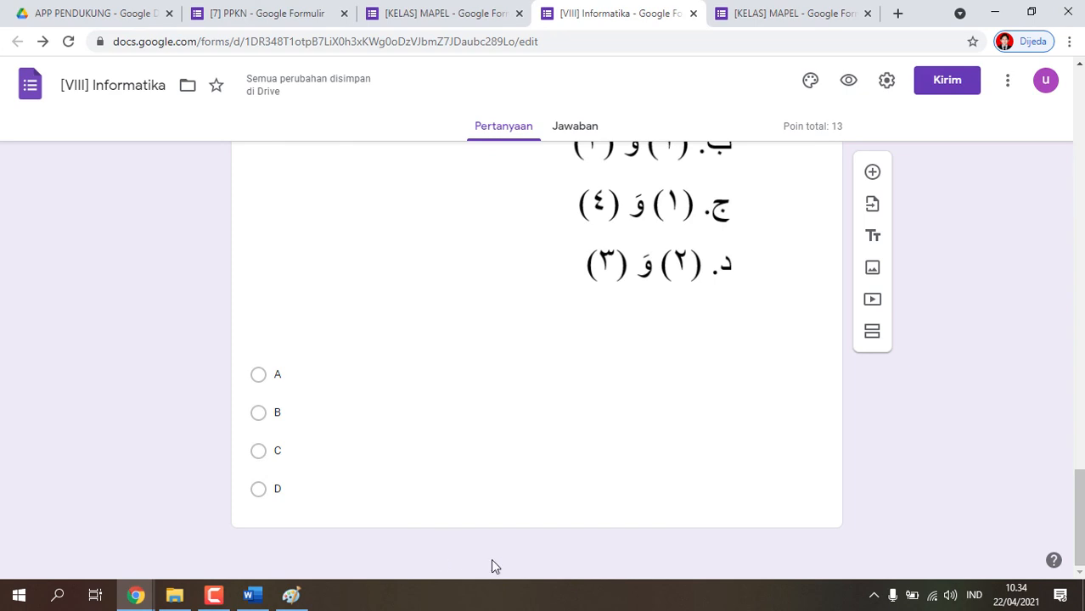
scroll(541, 462, up, 2)
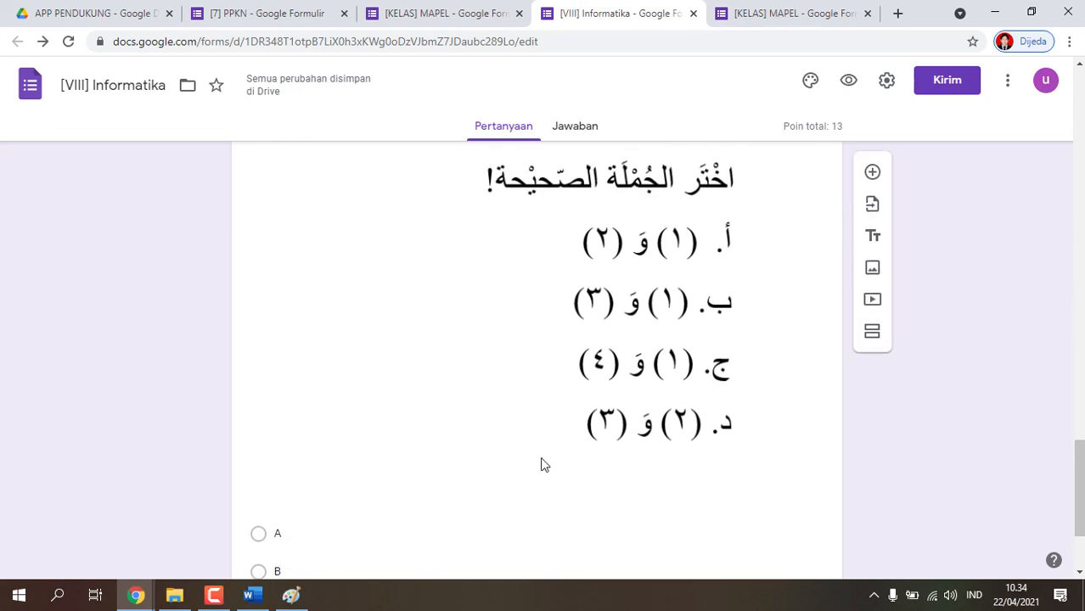
scroll(544, 464, up, 3)
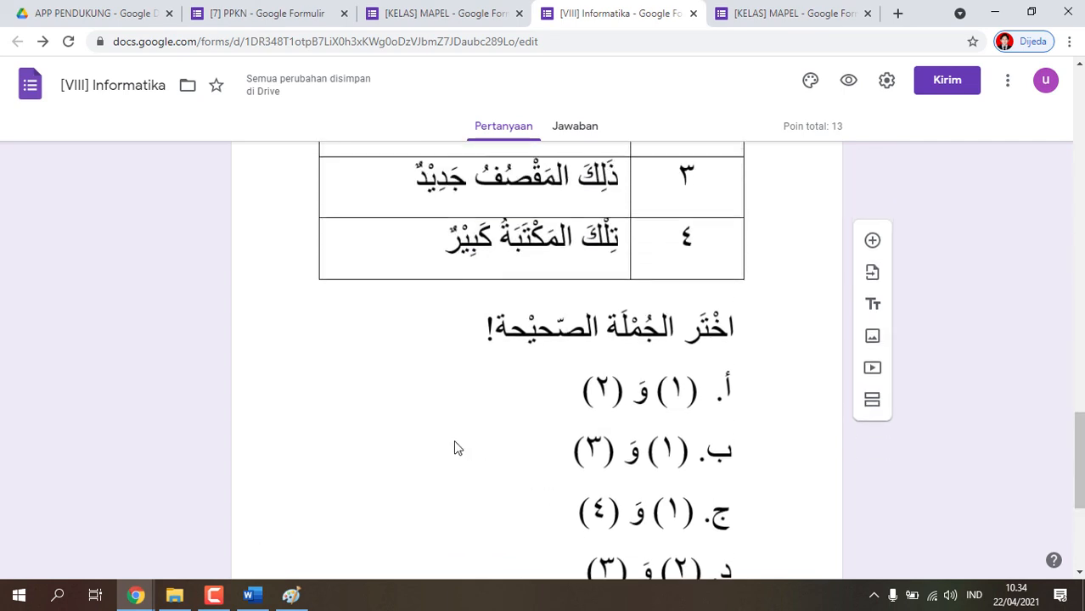
scroll(407, 361, up, 4)
scroll(407, 359, down, 9)
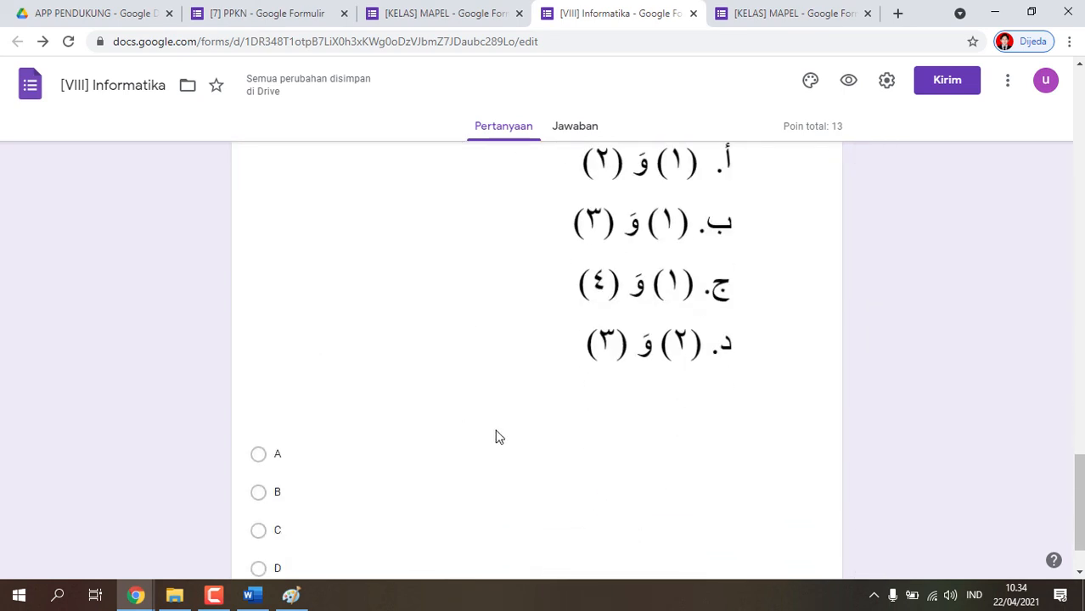
scroll(403, 470, up, 1)
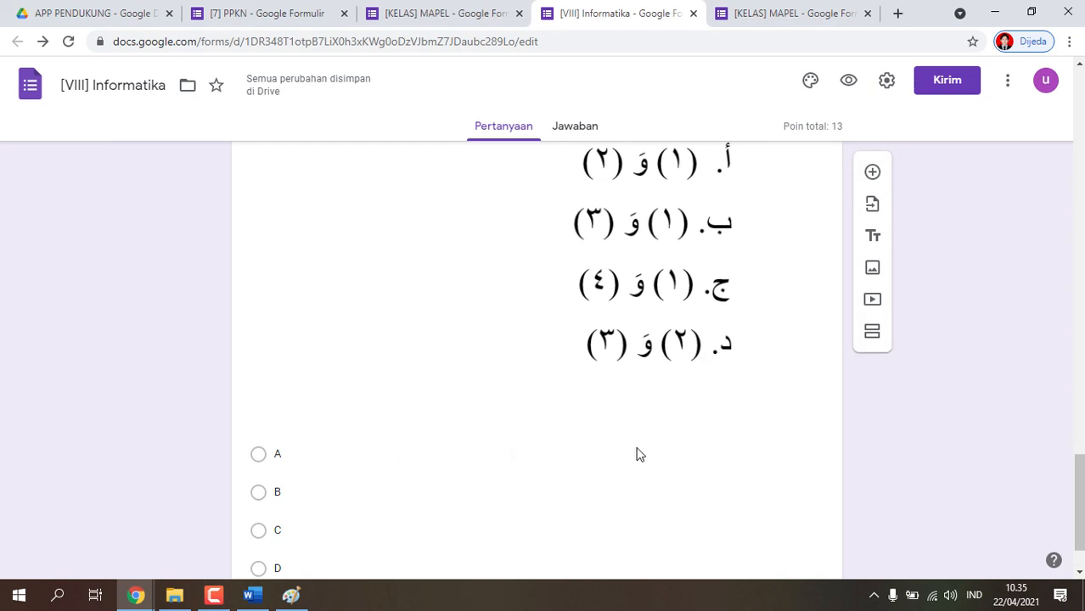
scroll(637, 452, down, 1)
drag(1082, 544, 1082, 523)
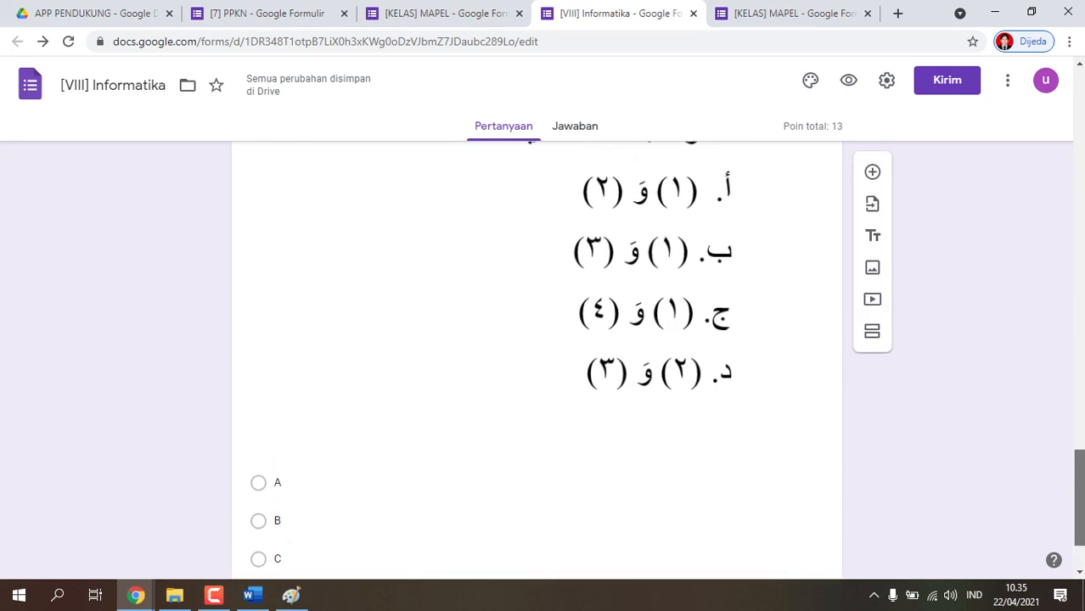